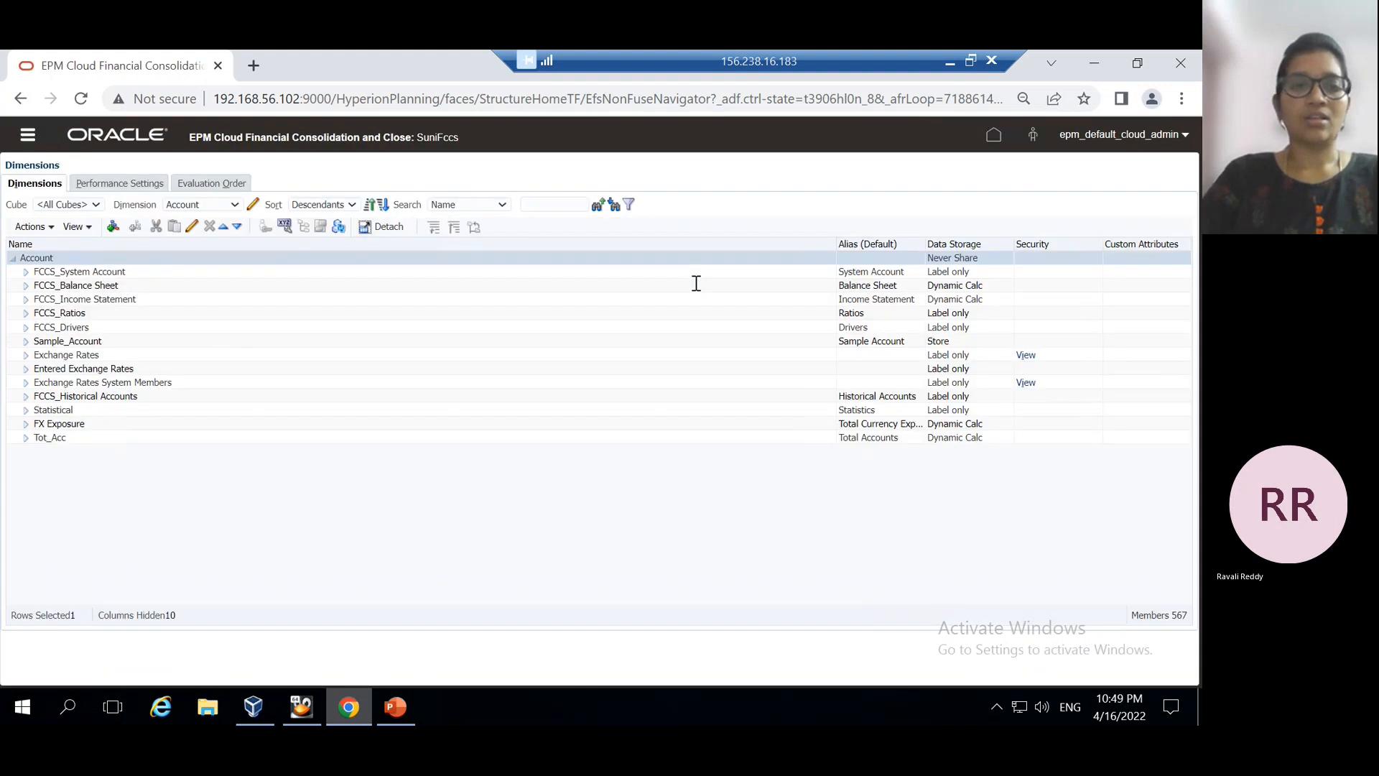
pyautogui.click(236, 206)
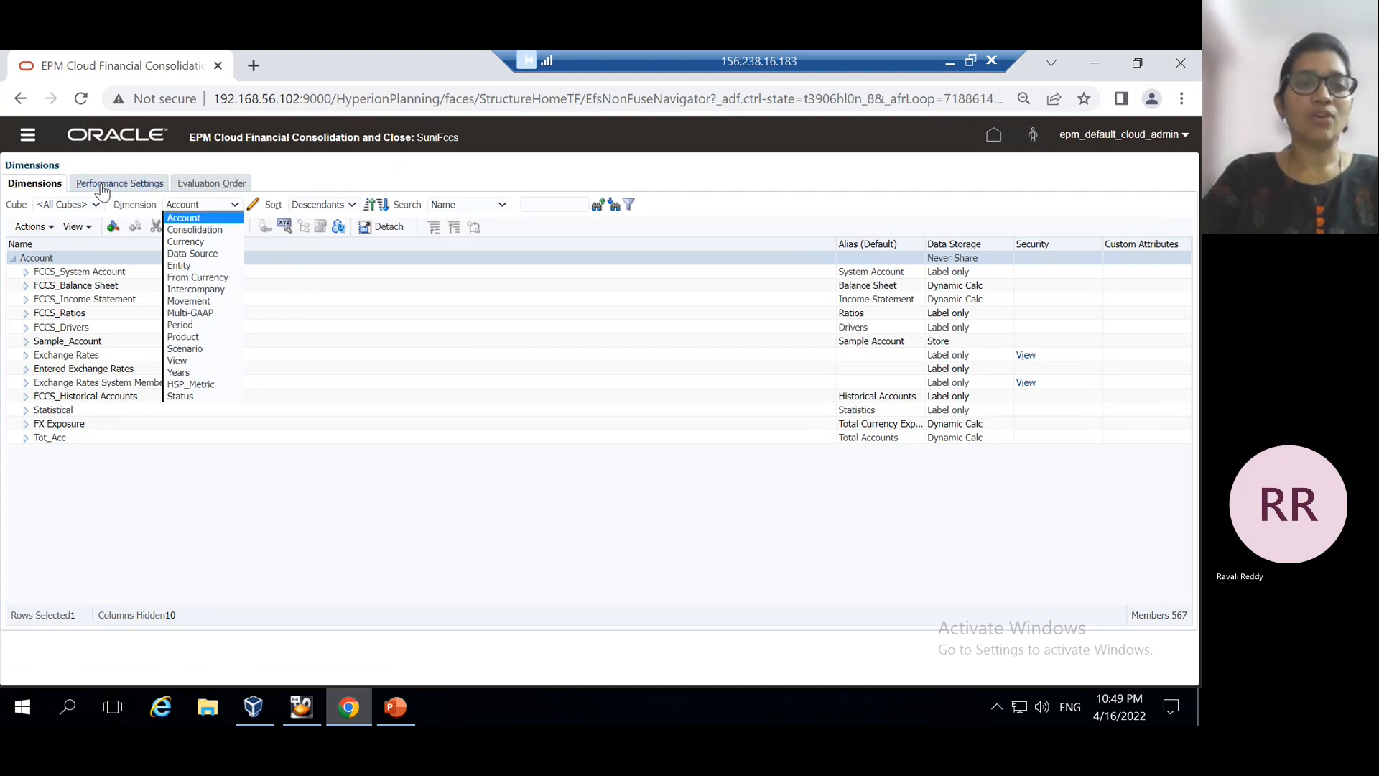
pyautogui.click(117, 185)
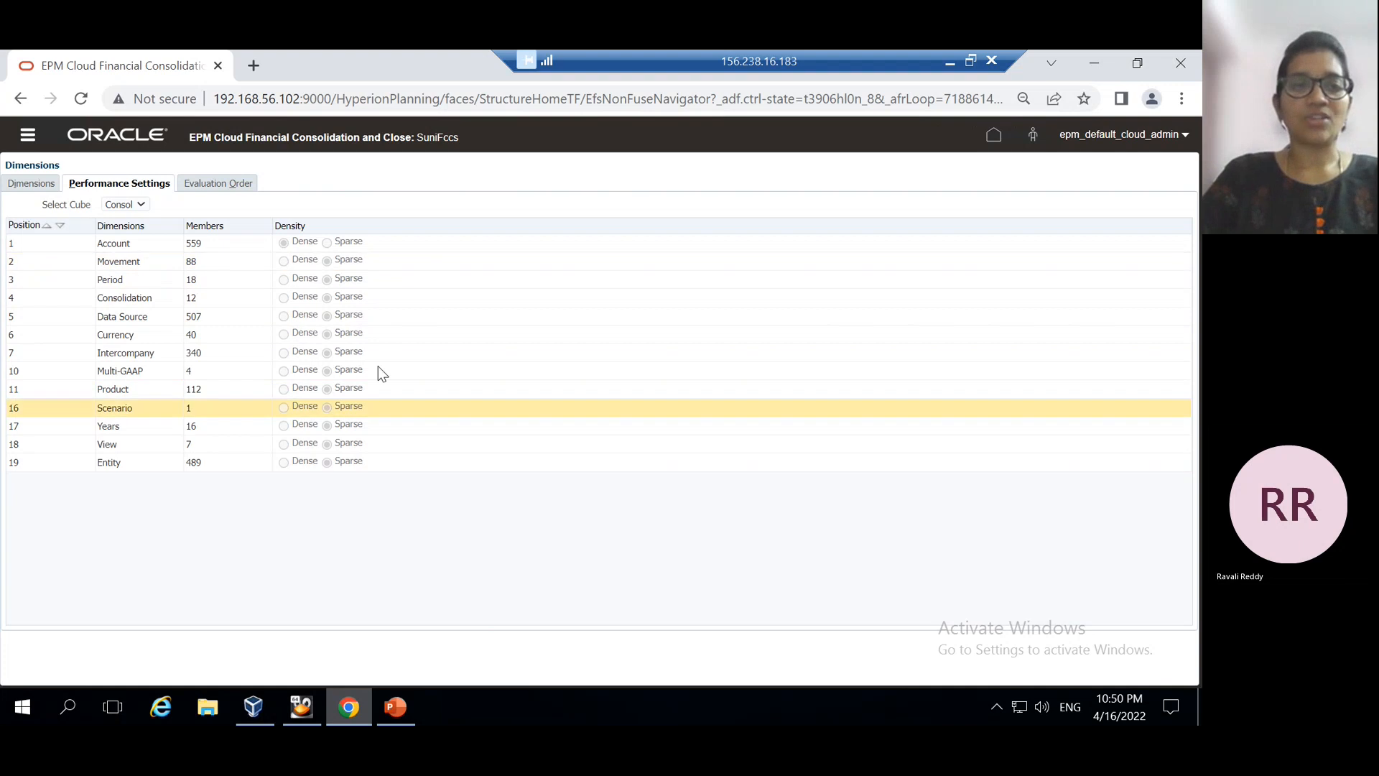
pyautogui.click(29, 188)
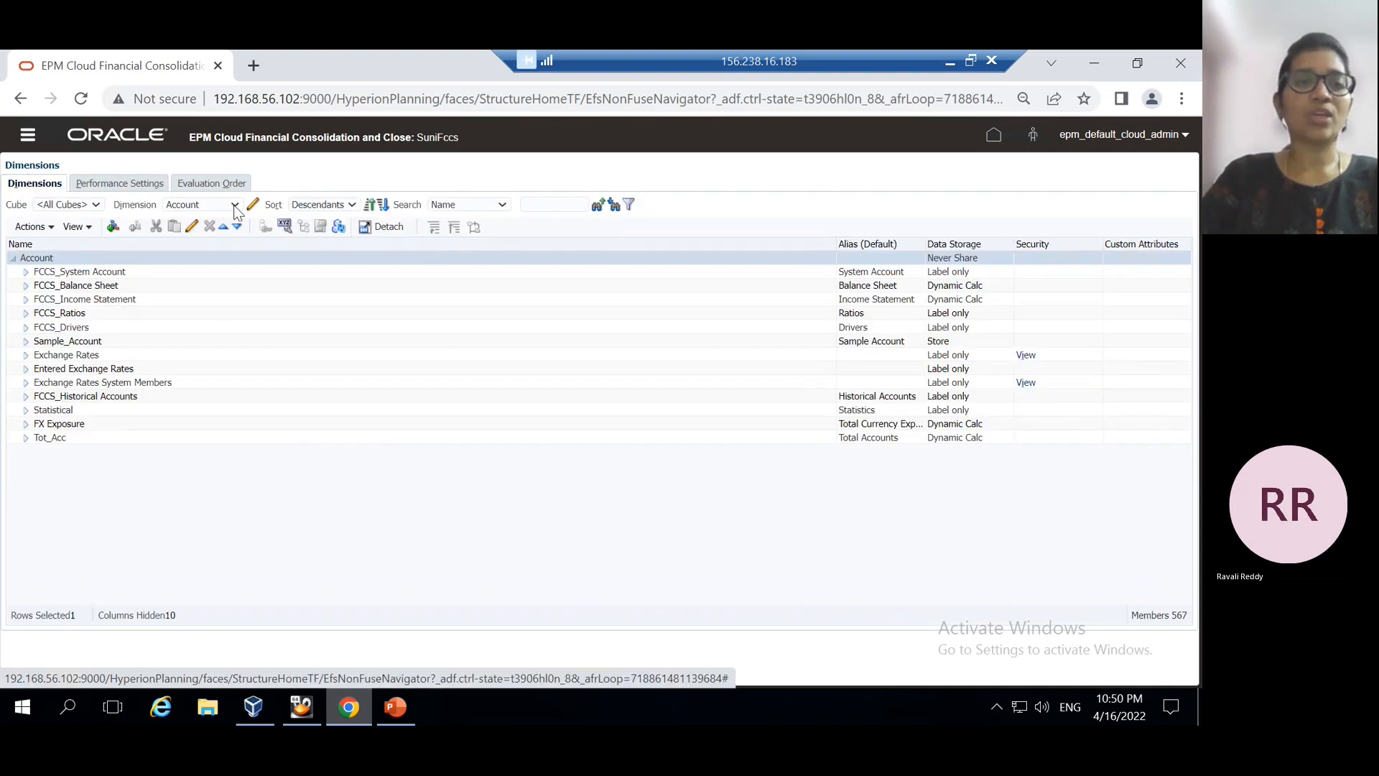
# Switch the dimension editor to the Product dimension and view its properties without changing anything
pyautogui.click(235, 206)
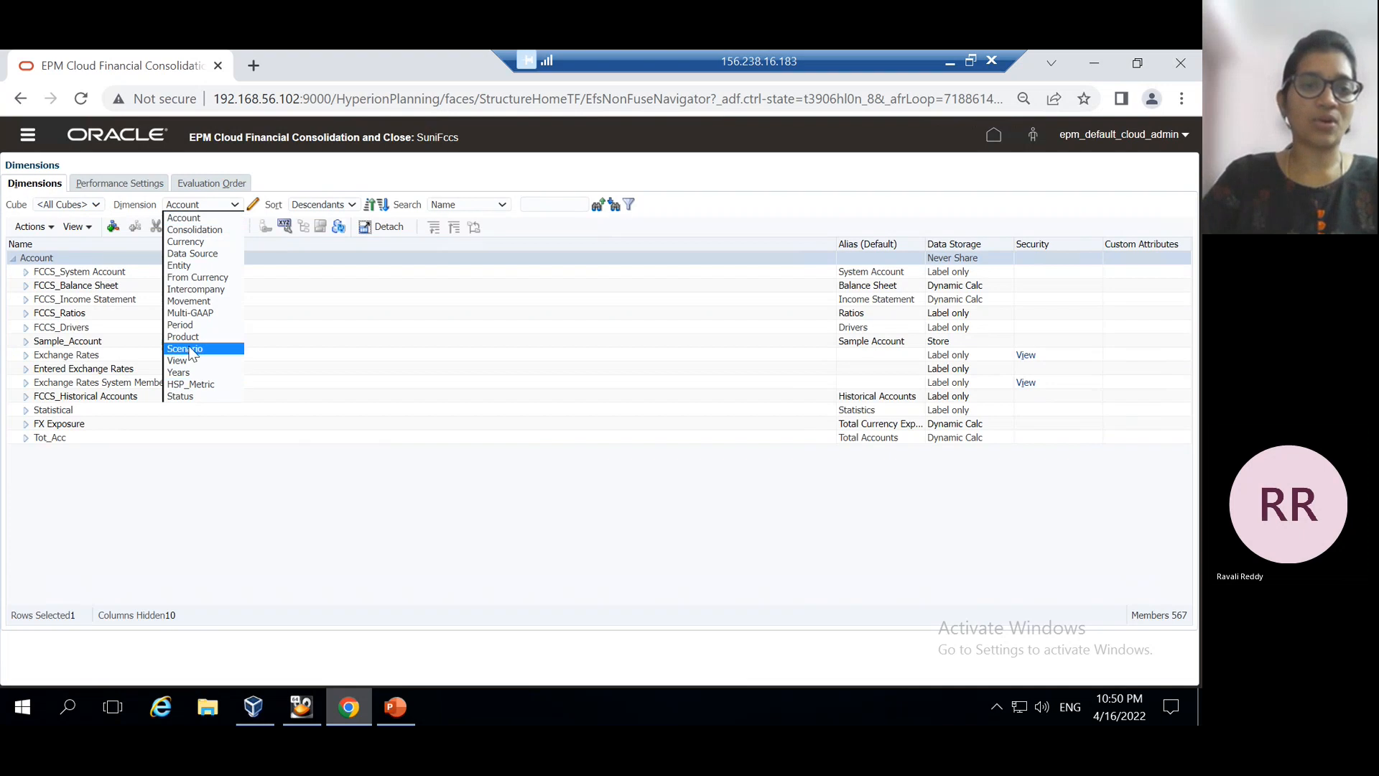
pyautogui.click(181, 338)
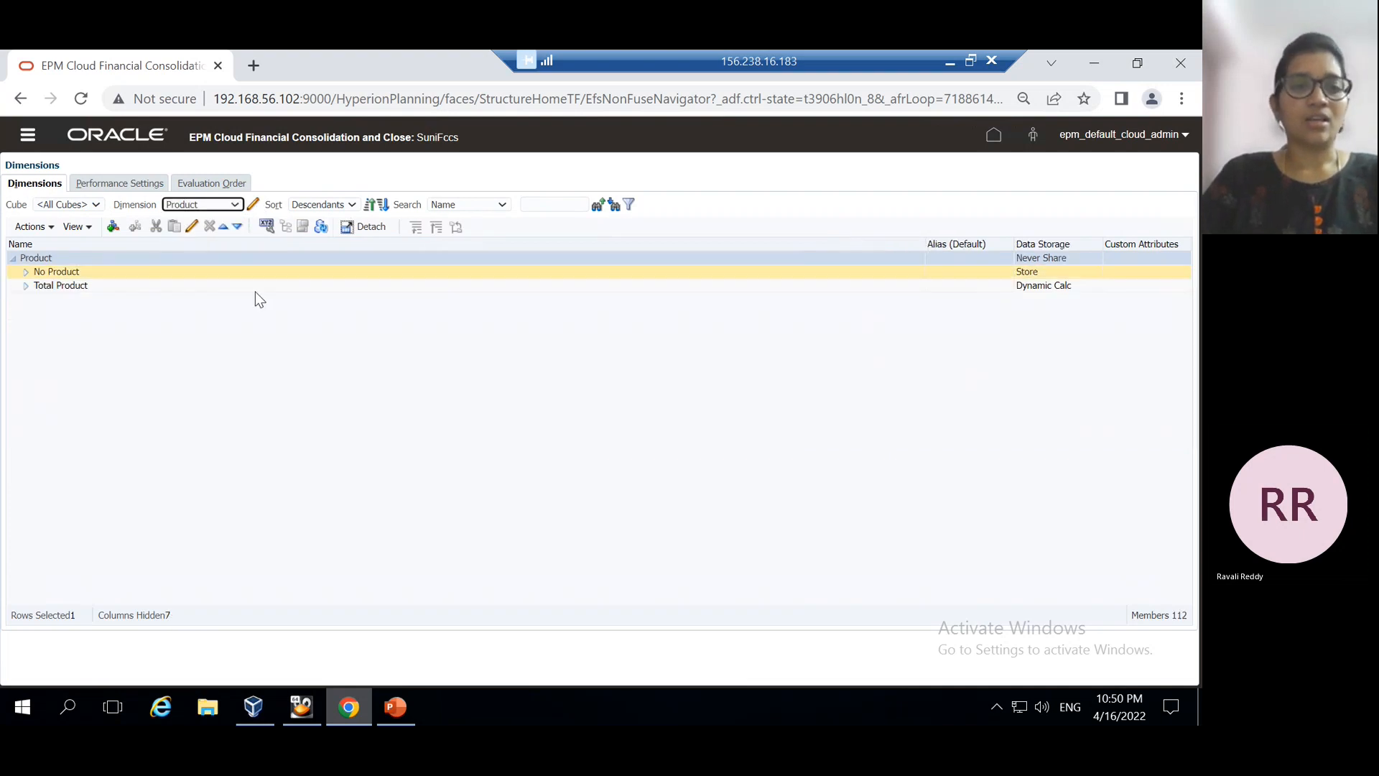
pyautogui.click(255, 206)
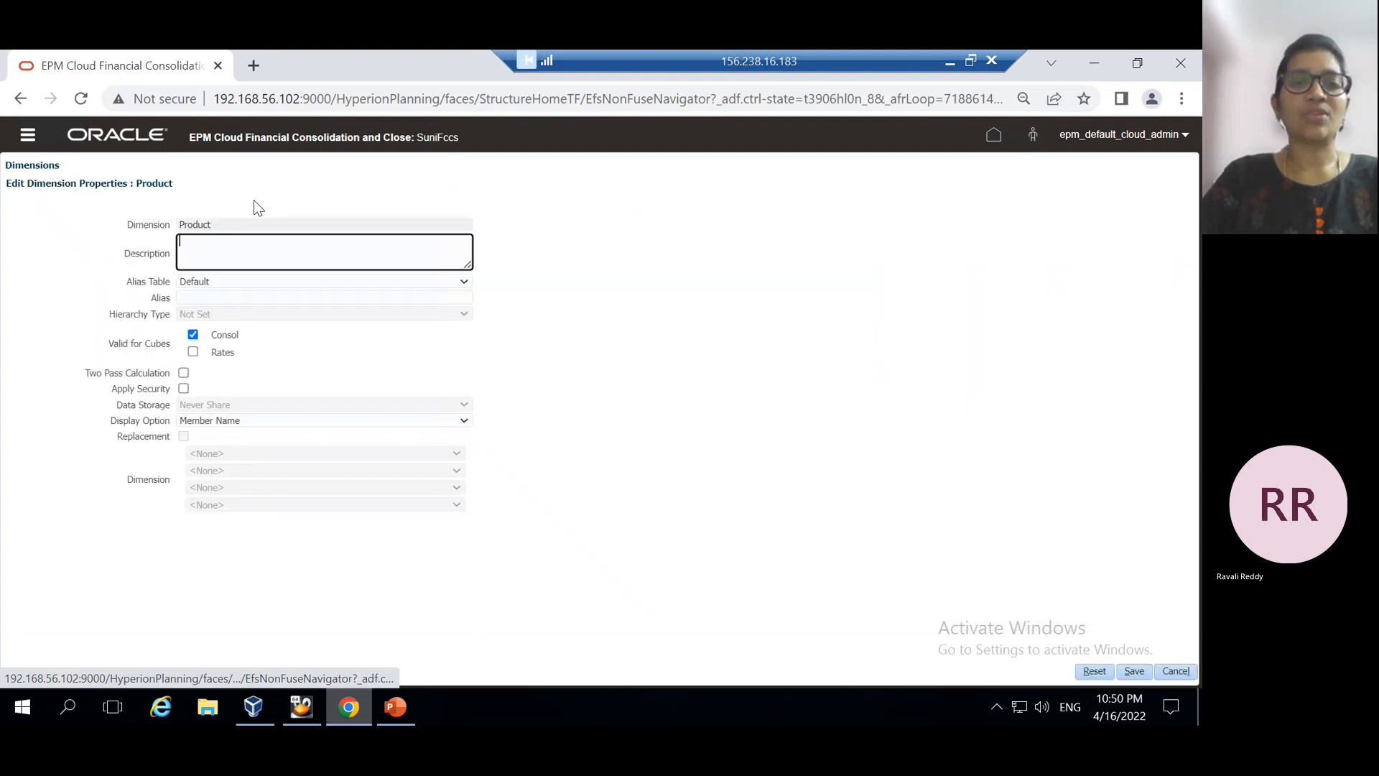
pyautogui.click(1174, 671)
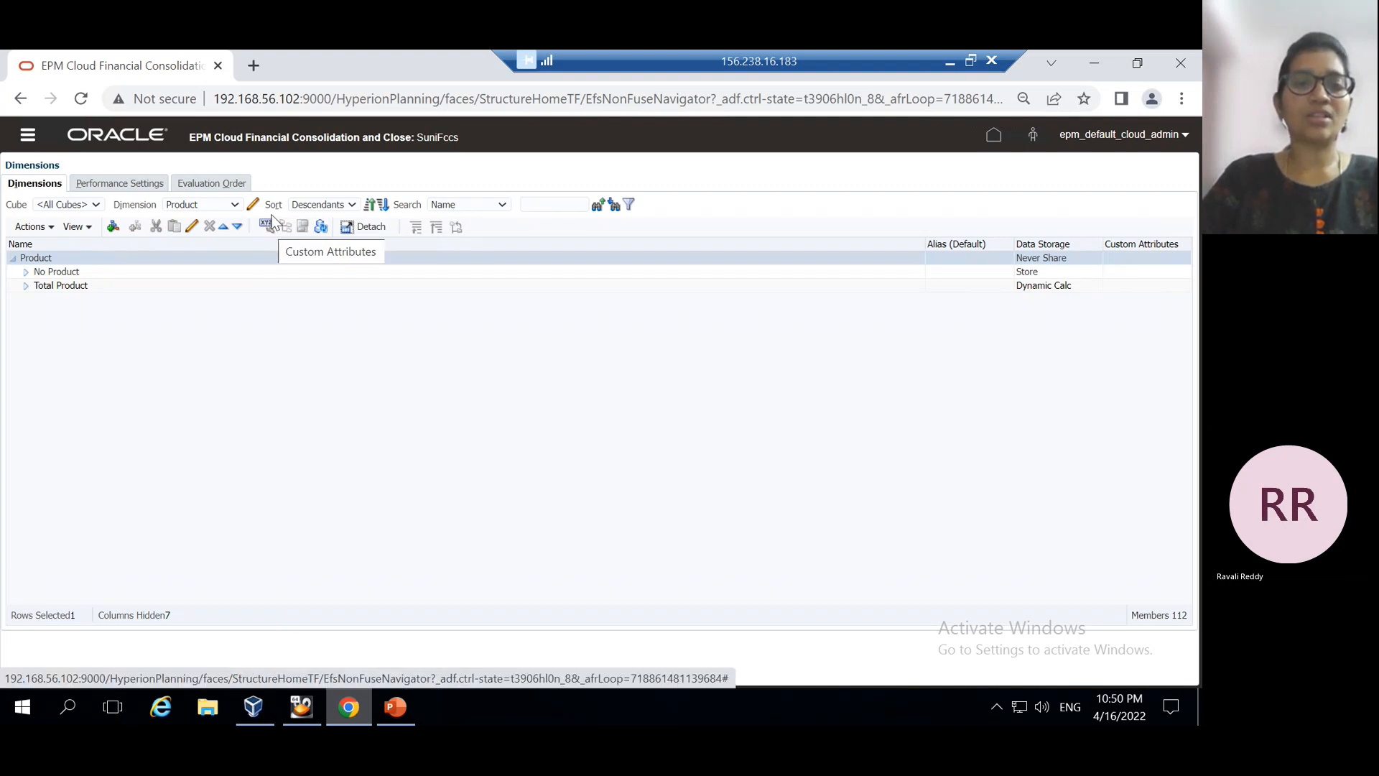
pyautogui.click(52, 229)
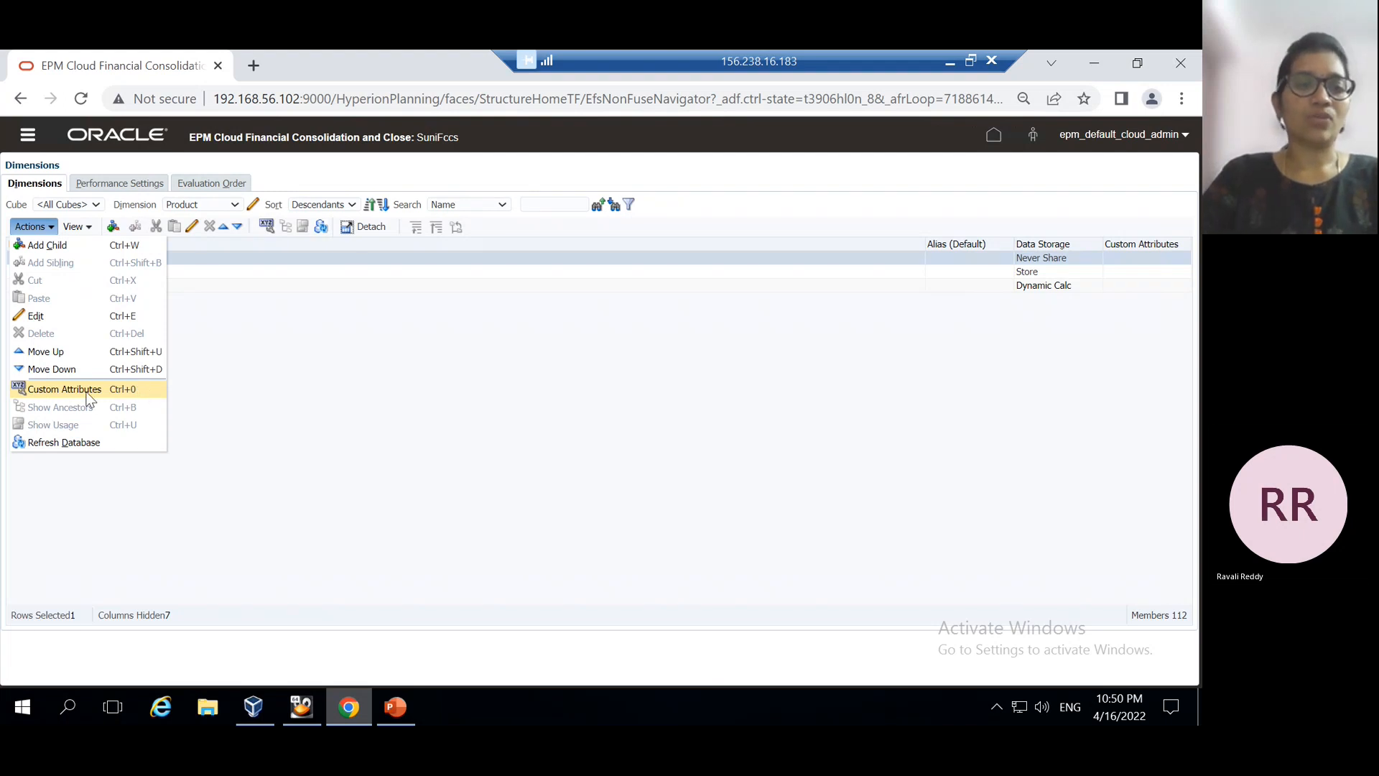
# Create a custom attribute named 'Product Colour' with data type Text on the Product dimension
pyautogui.click(64, 391)
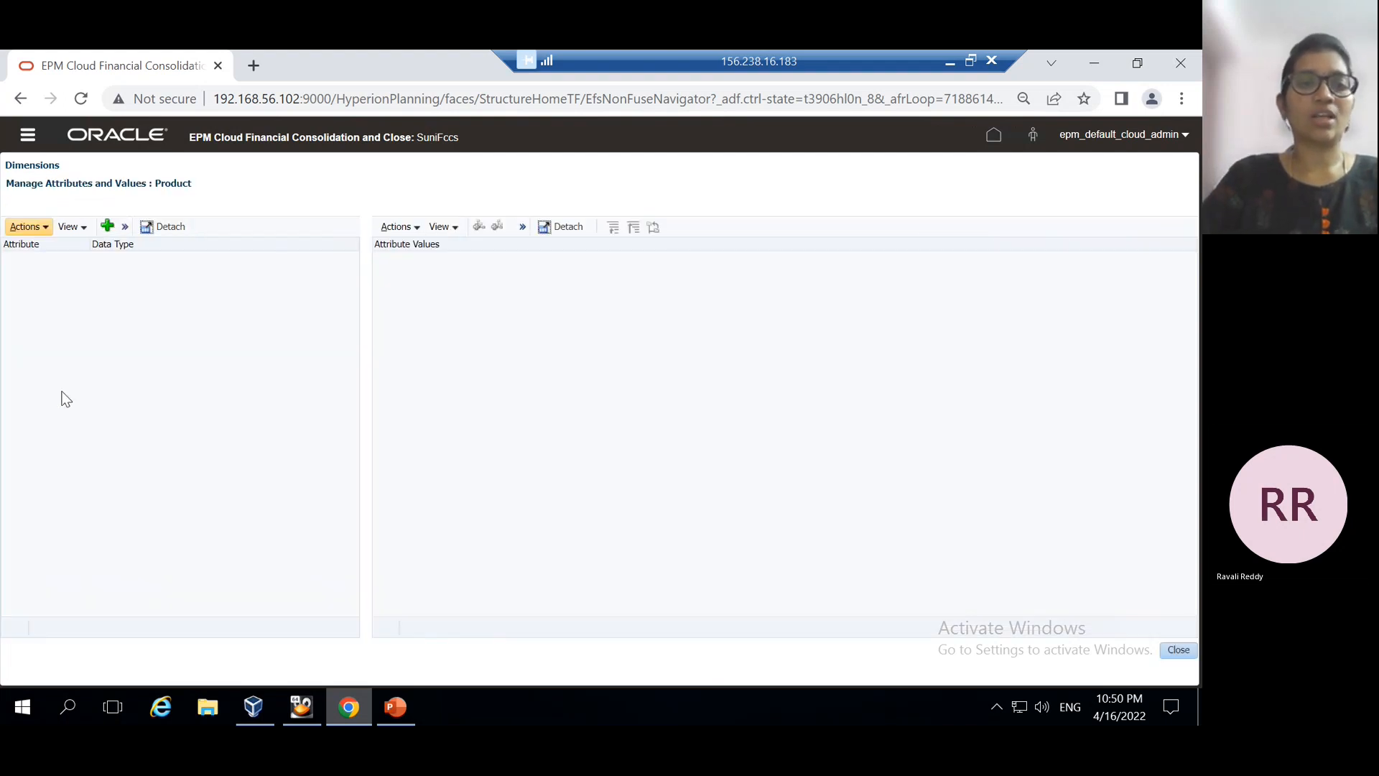
pyautogui.click(107, 227)
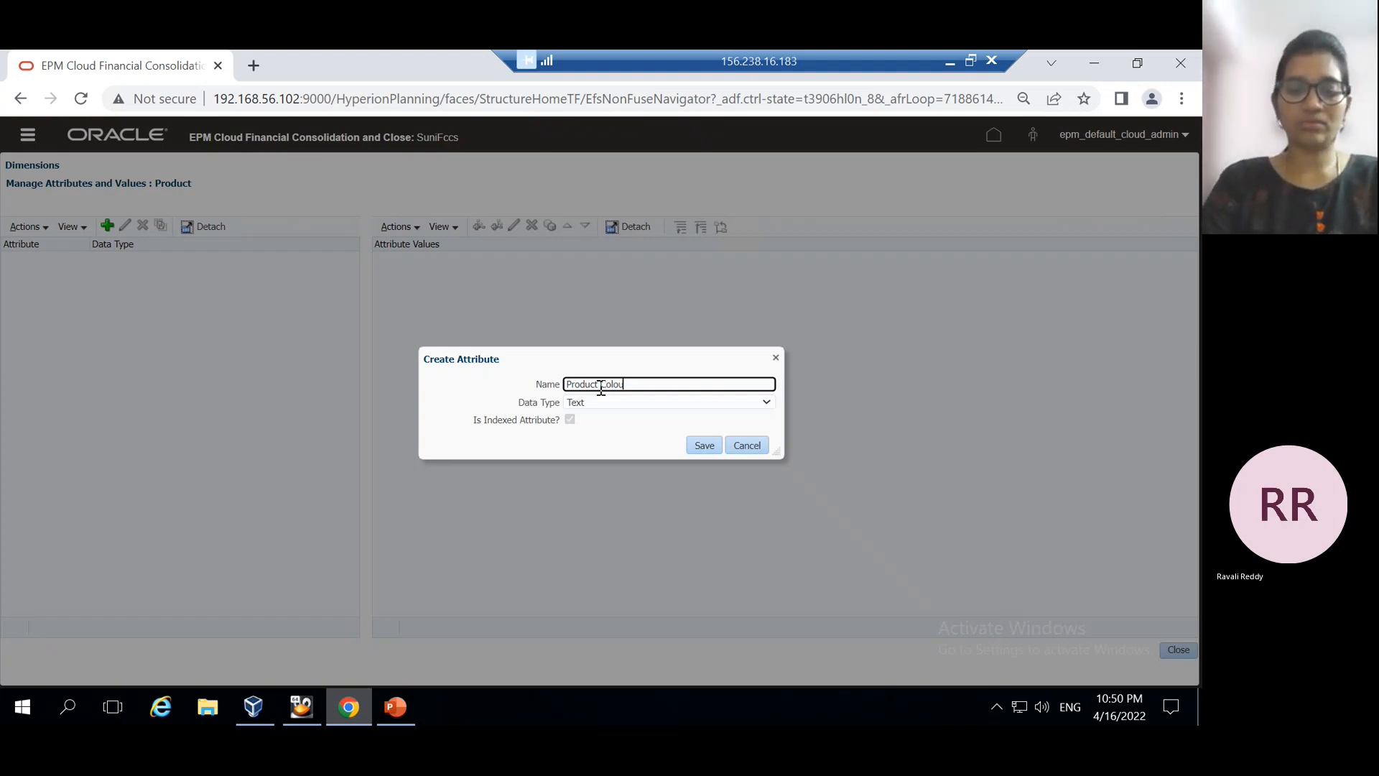
pyautogui.click(767, 403)
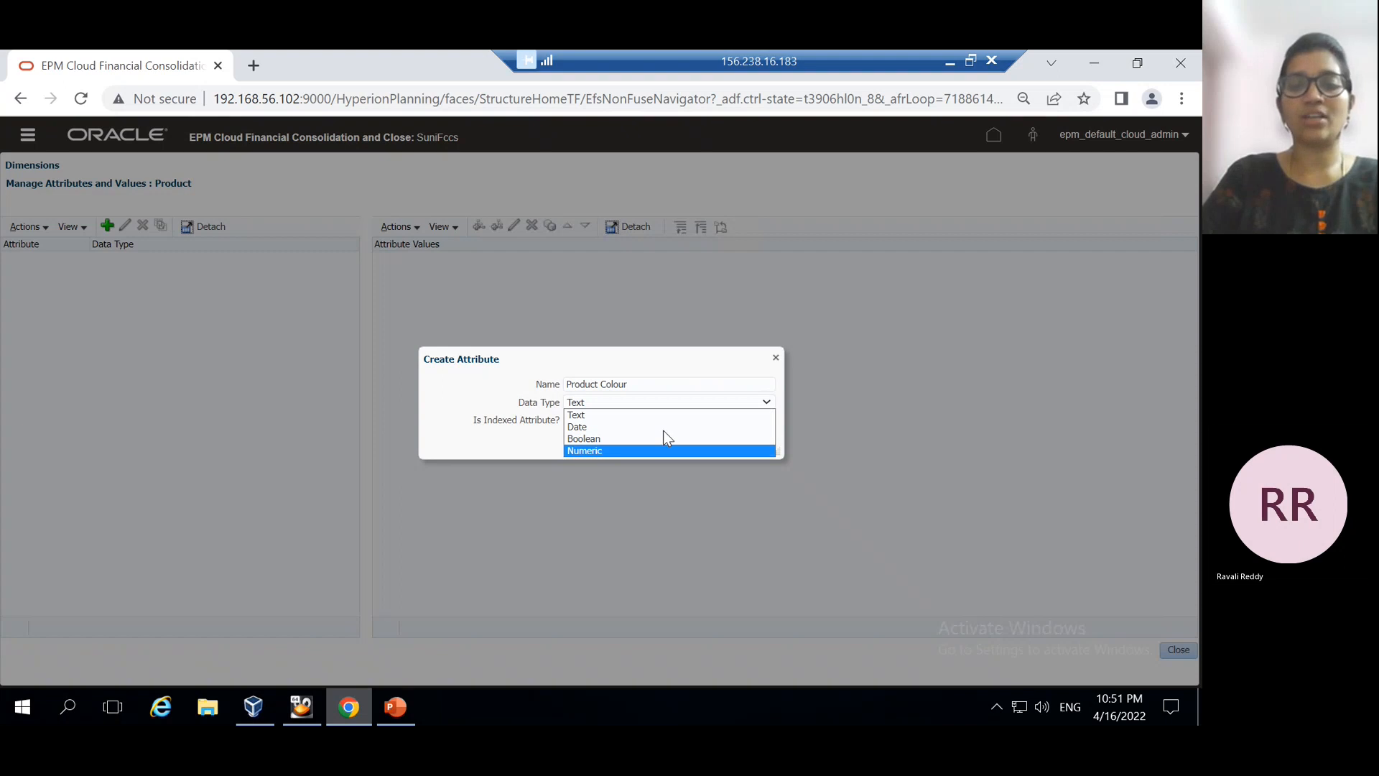
pyautogui.click(839, 415)
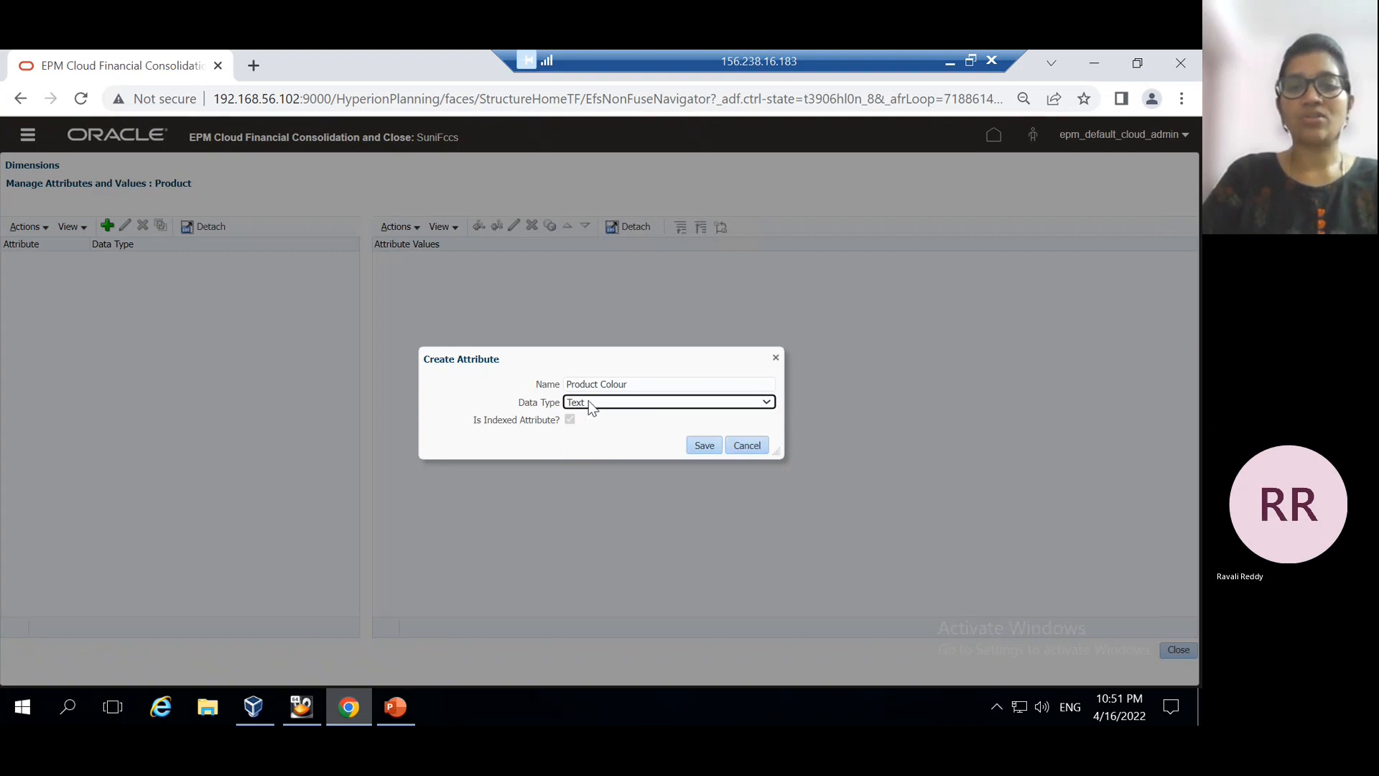
pyautogui.click(695, 446)
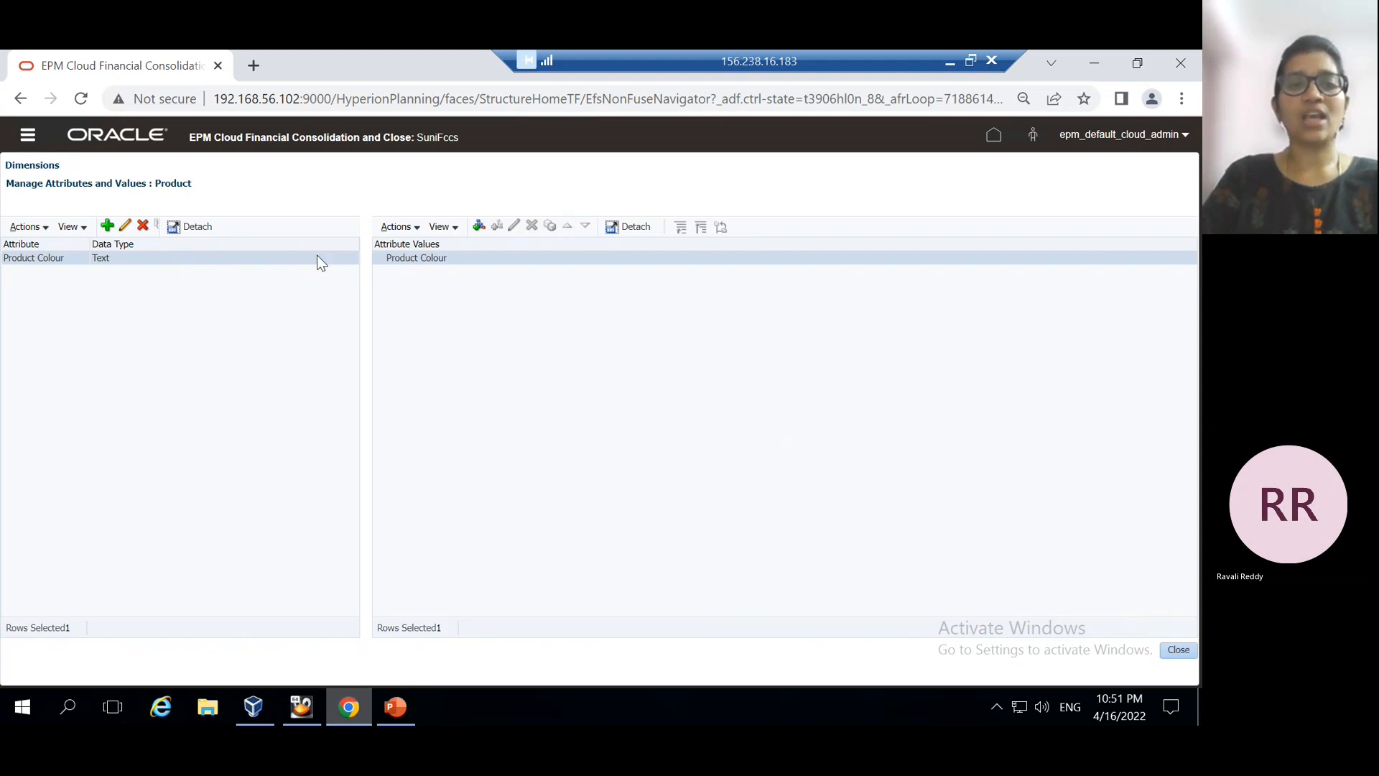
# Add Green, Red and Black as Product Colour attribute values, then close attribute management
pyautogui.click(479, 227)
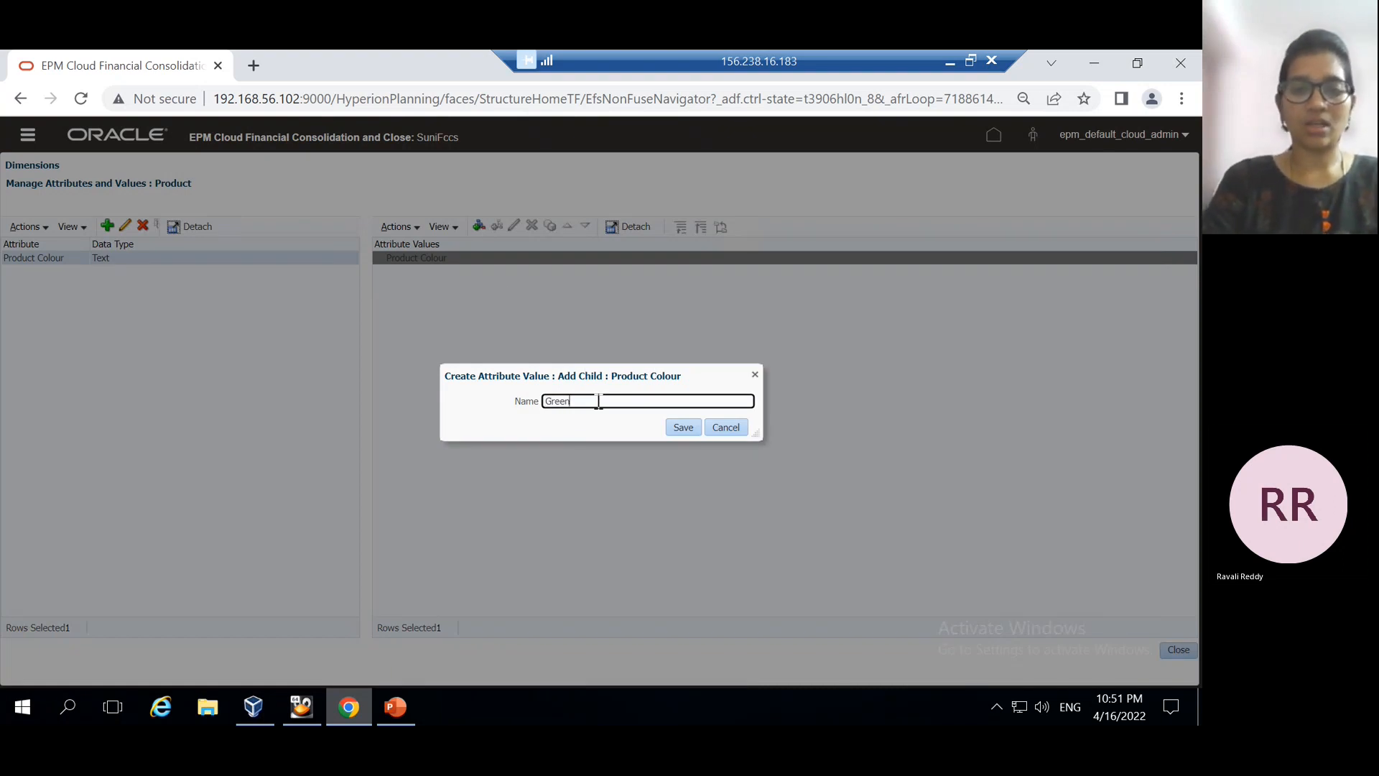
pyautogui.click(684, 428)
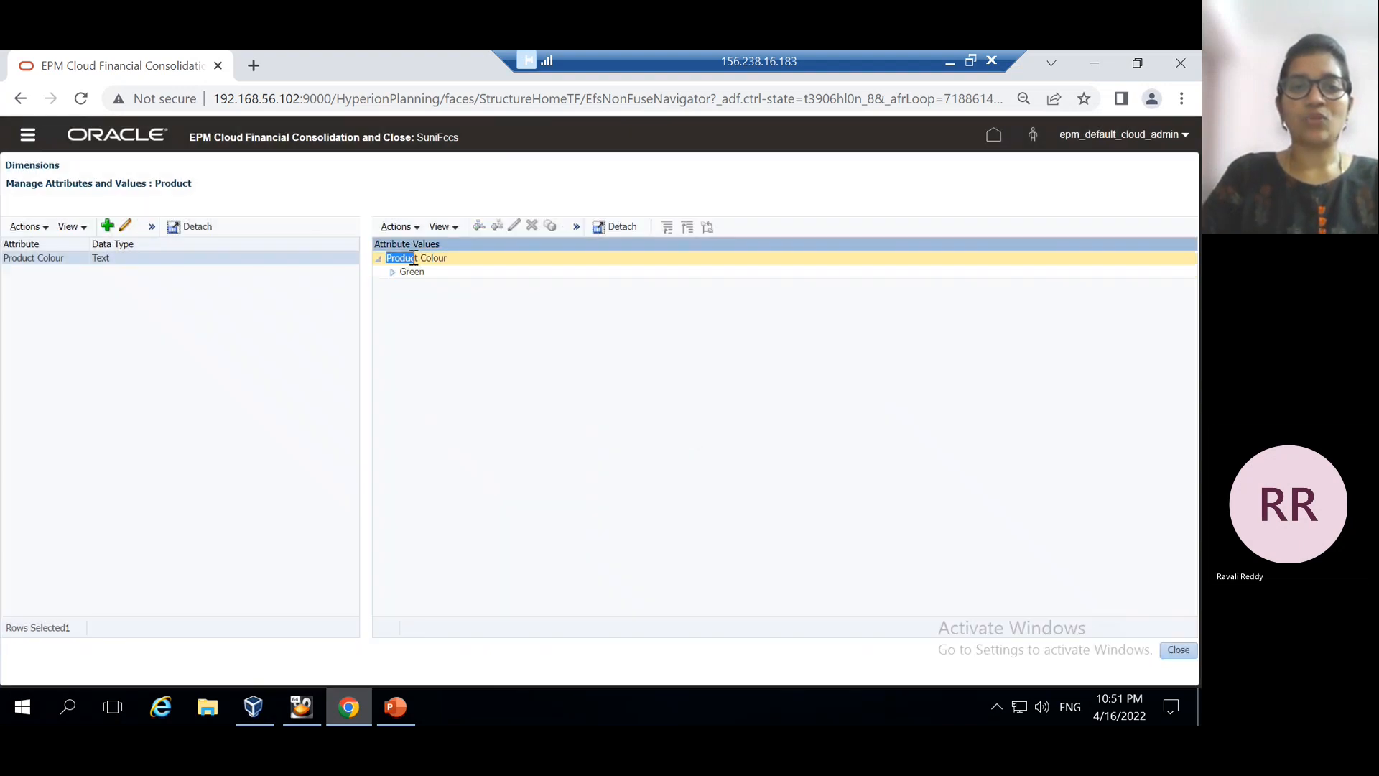
pyautogui.click(413, 257)
pyautogui.click(479, 227)
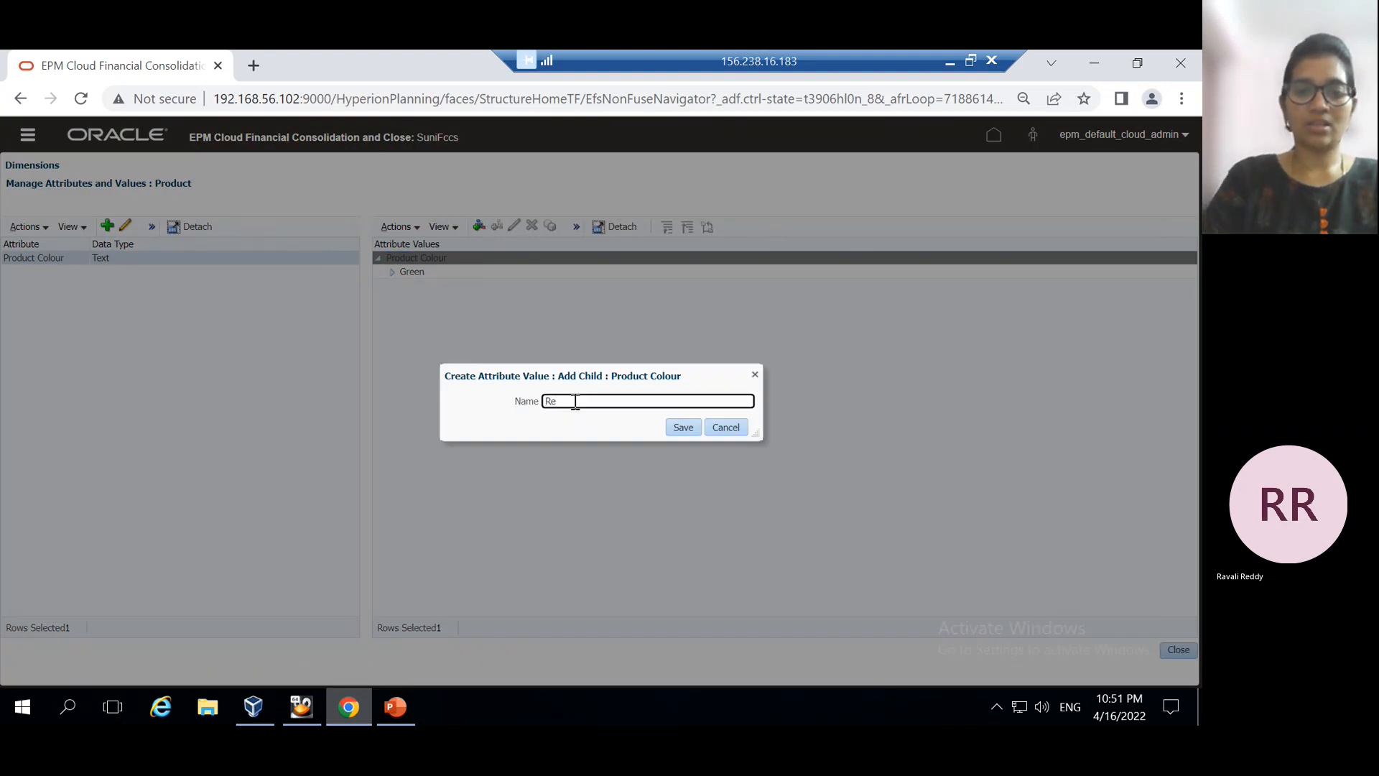
pyautogui.write('Red')
pyautogui.click(686, 428)
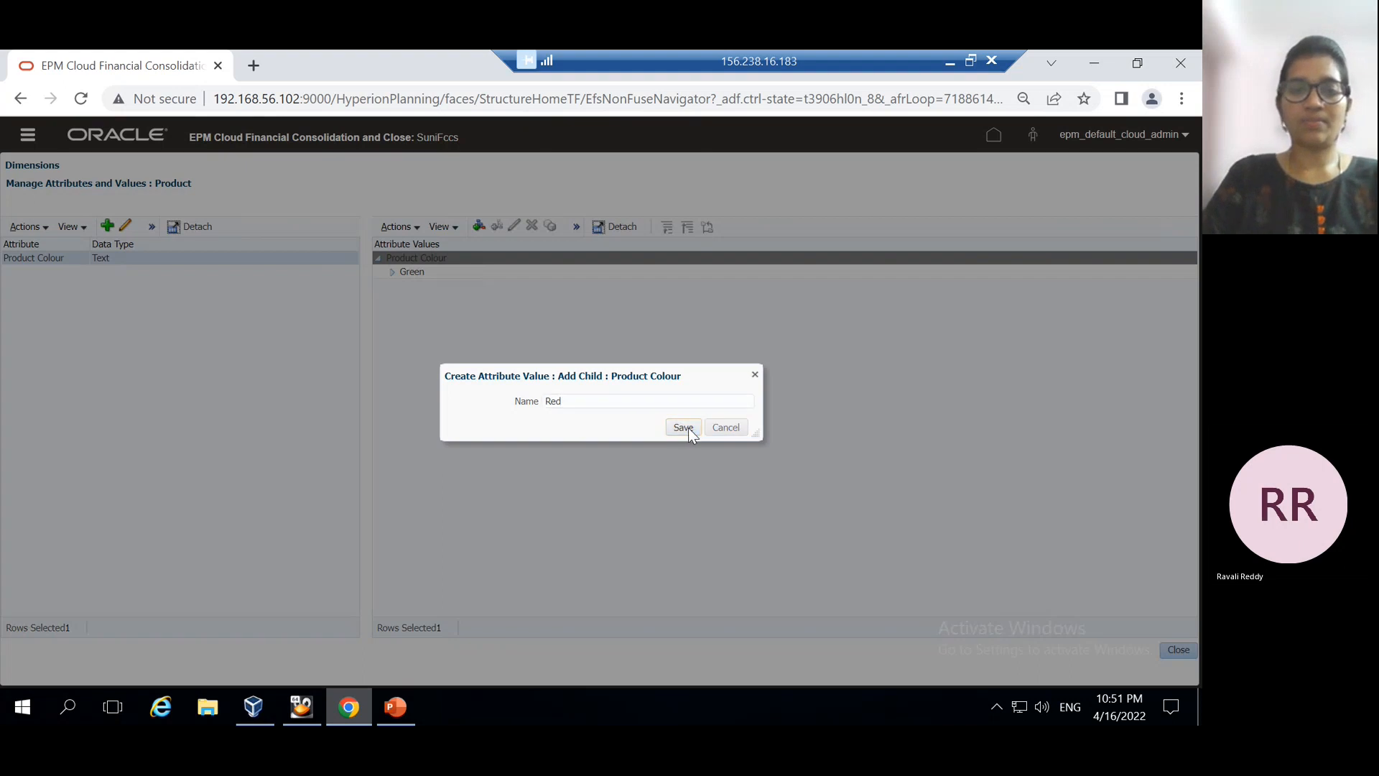
pyautogui.click(415, 258)
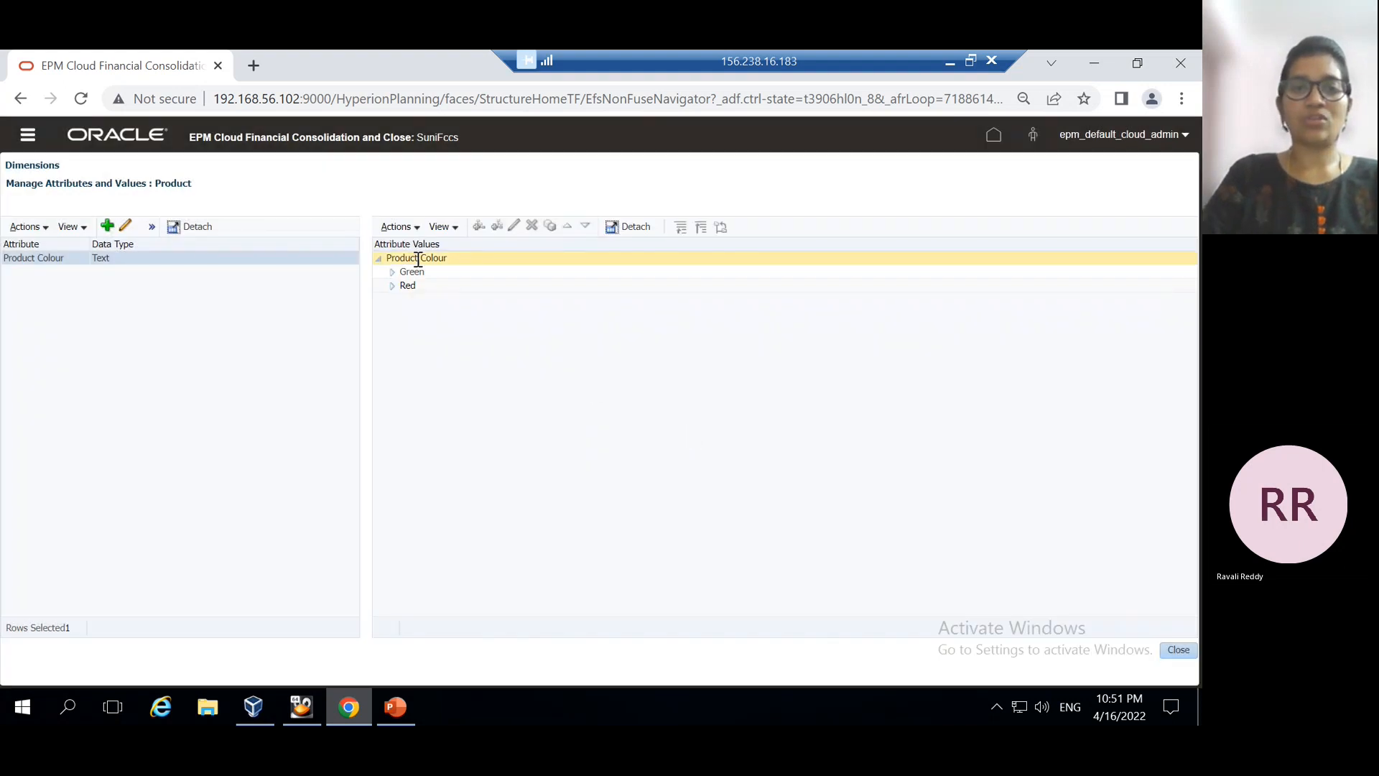
pyautogui.click(478, 227)
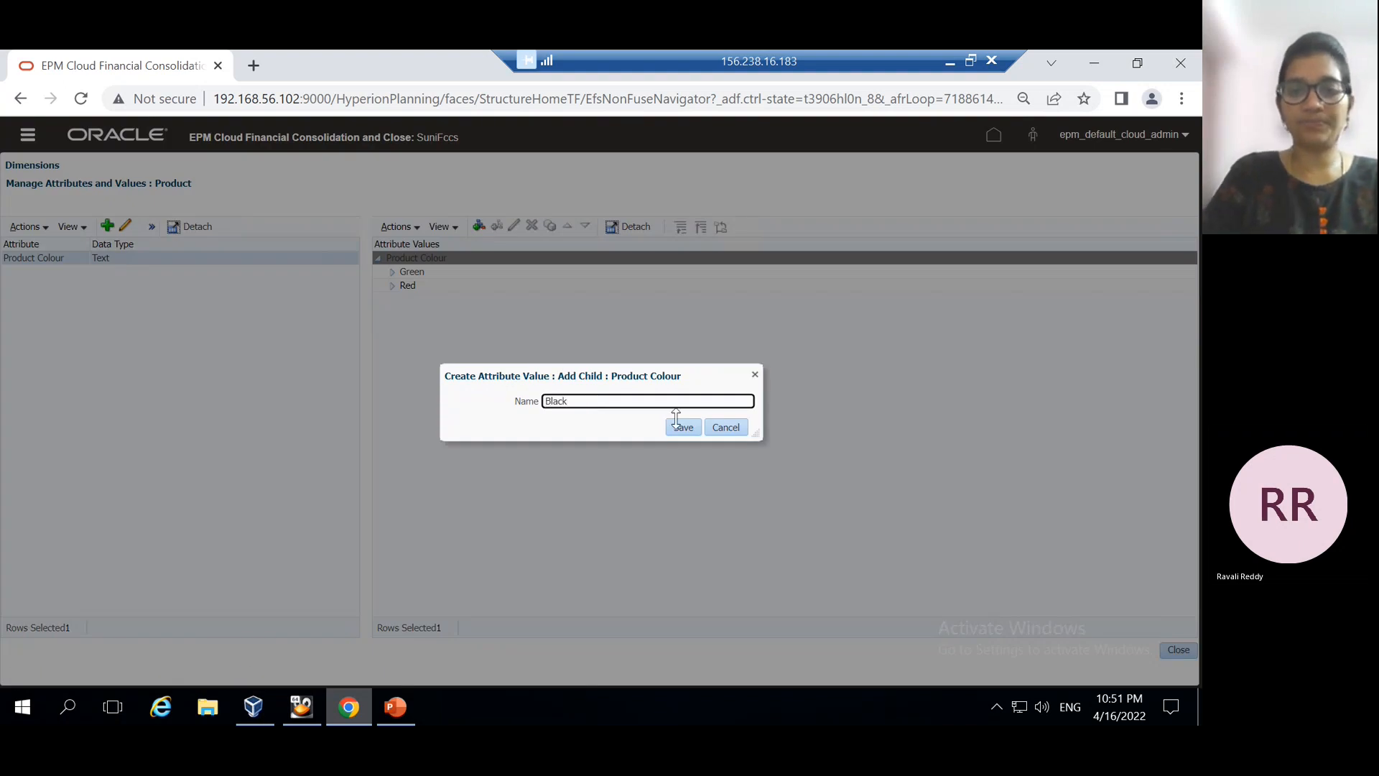
pyautogui.click(682, 427)
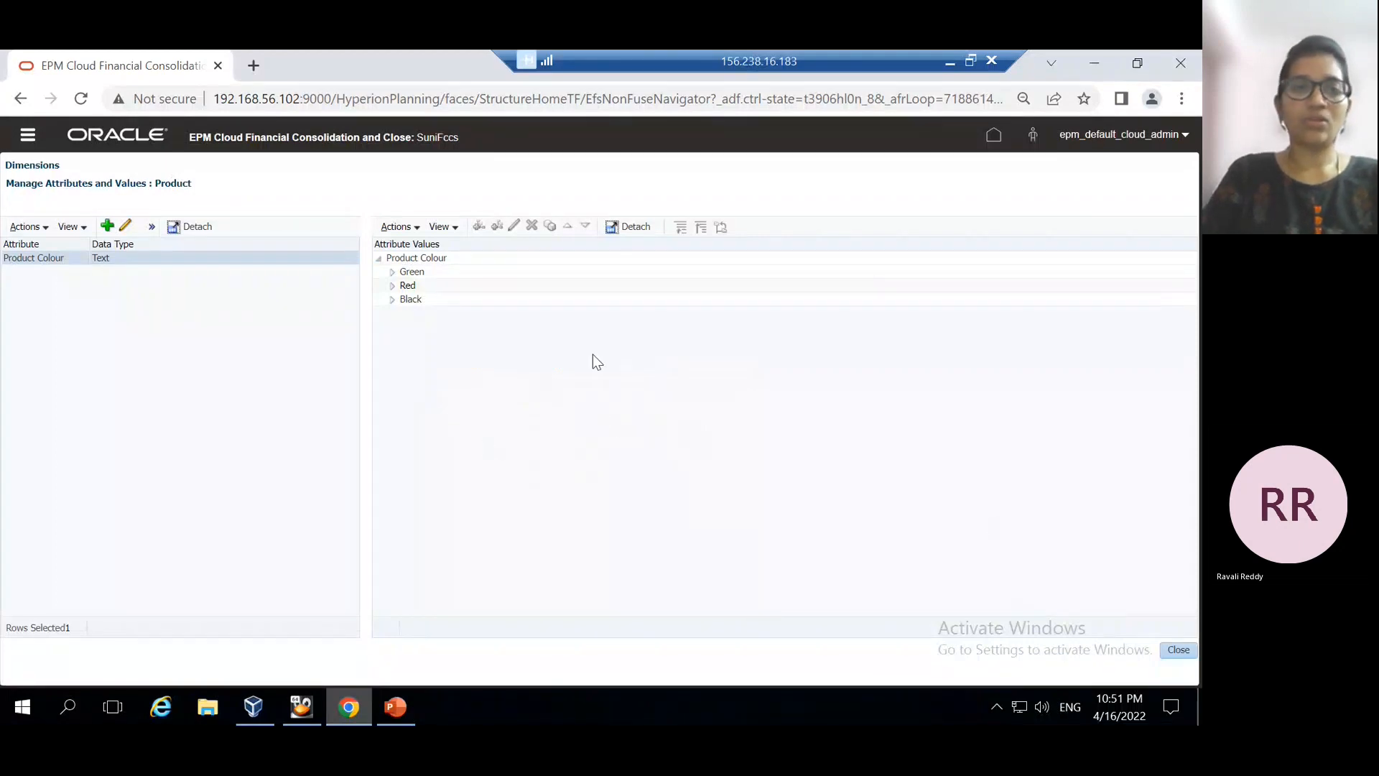
pyautogui.click(1181, 650)
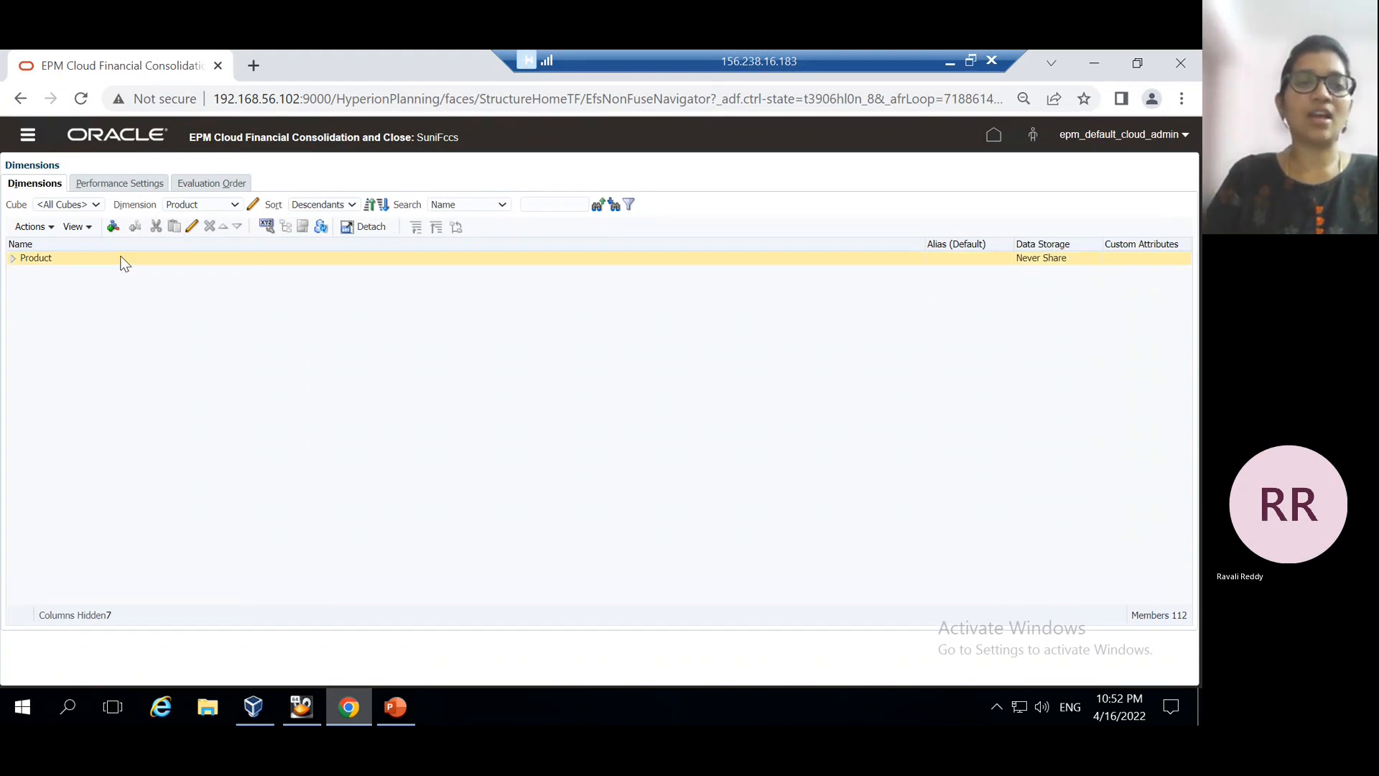
# Switch the dimension view to Entity and then back to Product
pyautogui.click(391, 708)
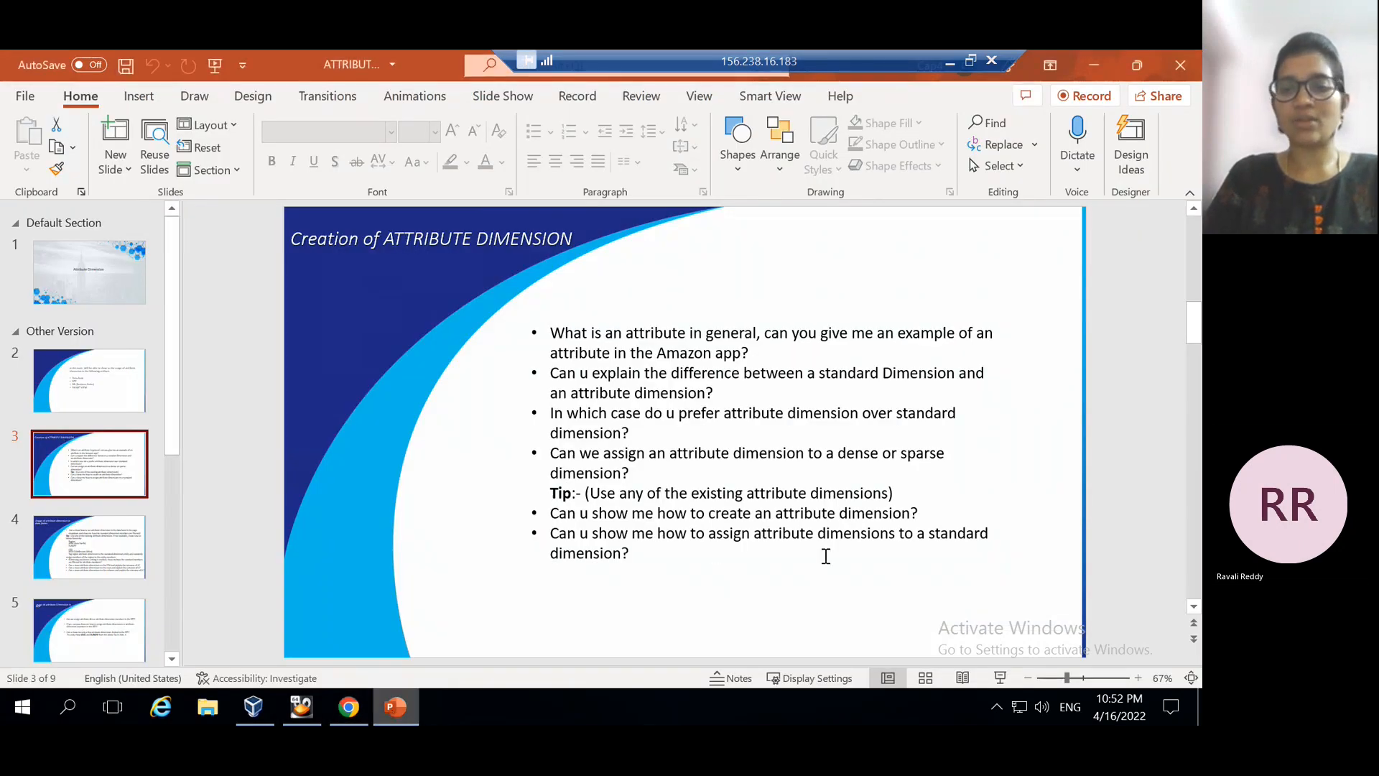
pyautogui.click(350, 721)
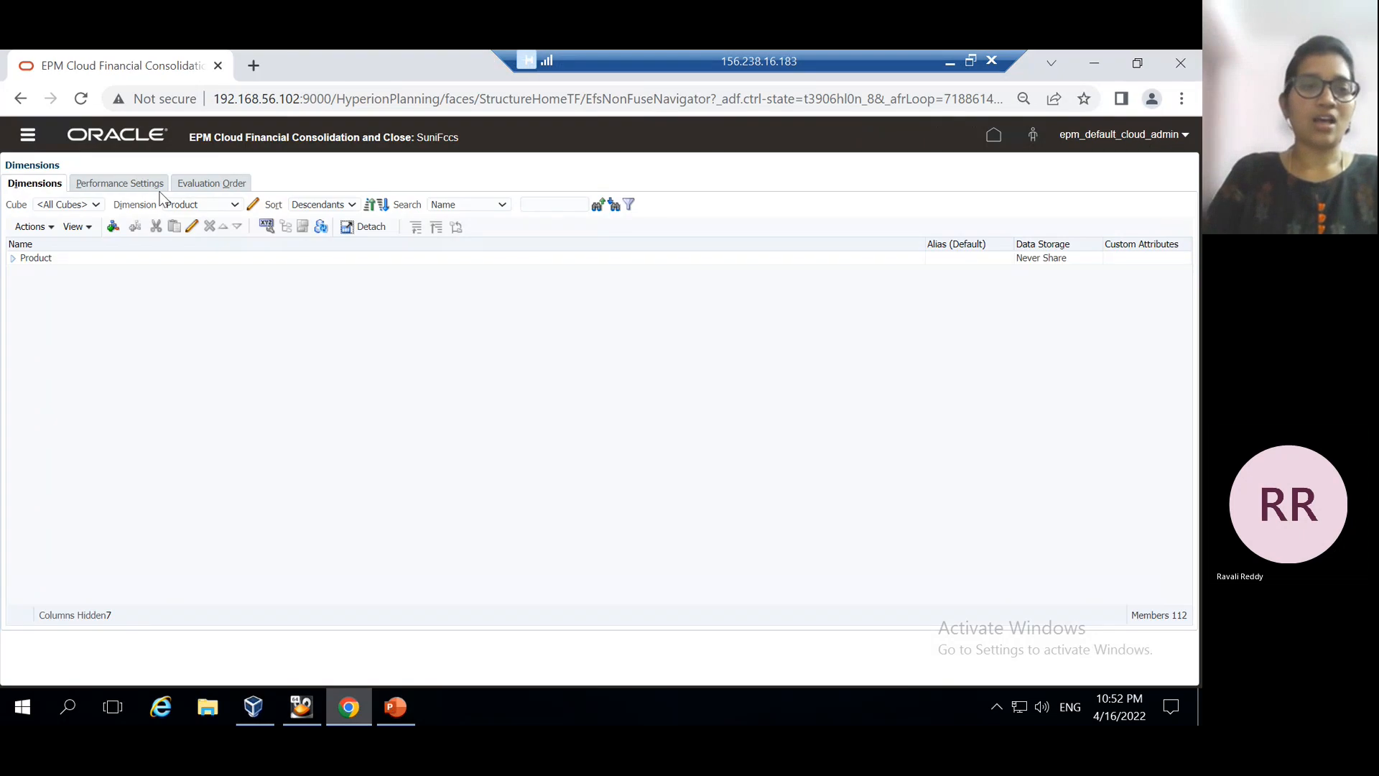
pyautogui.click(237, 206)
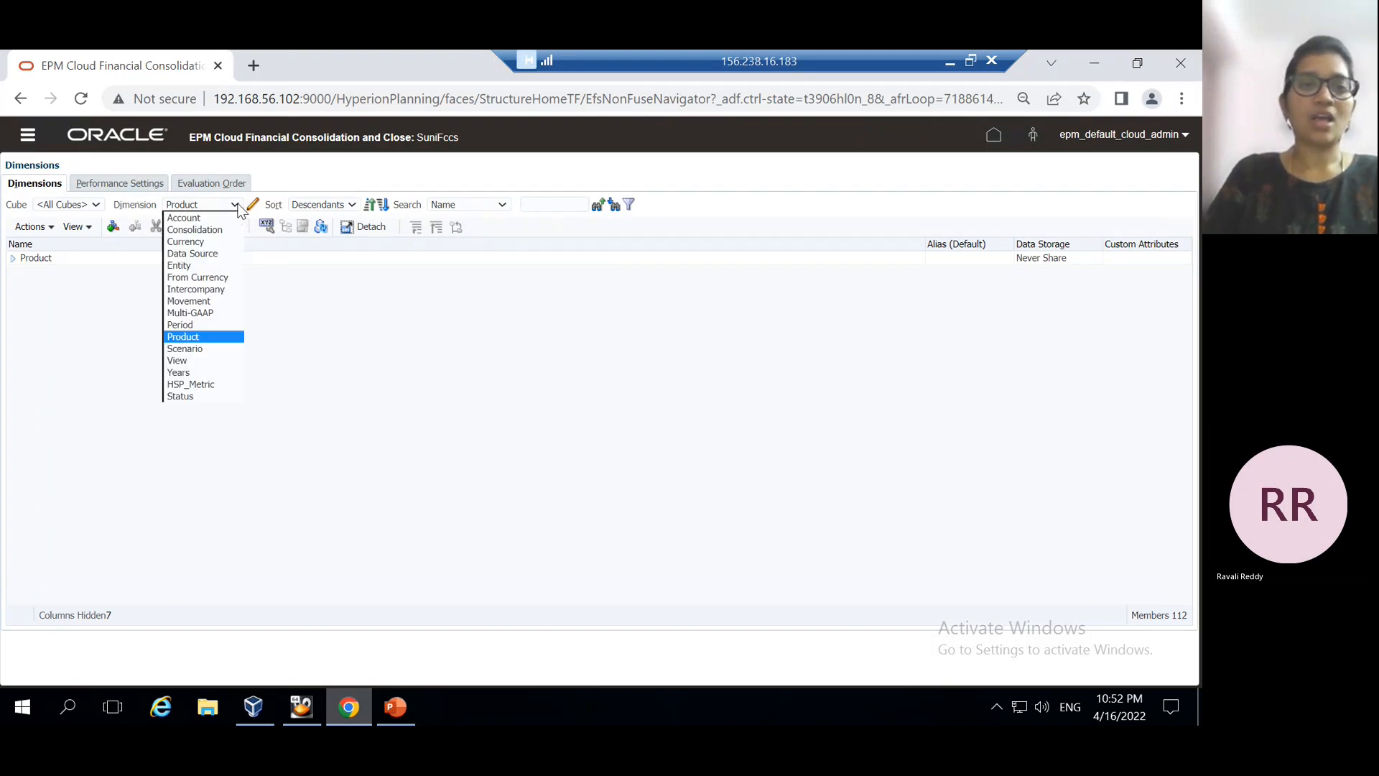
pyautogui.click(194, 266)
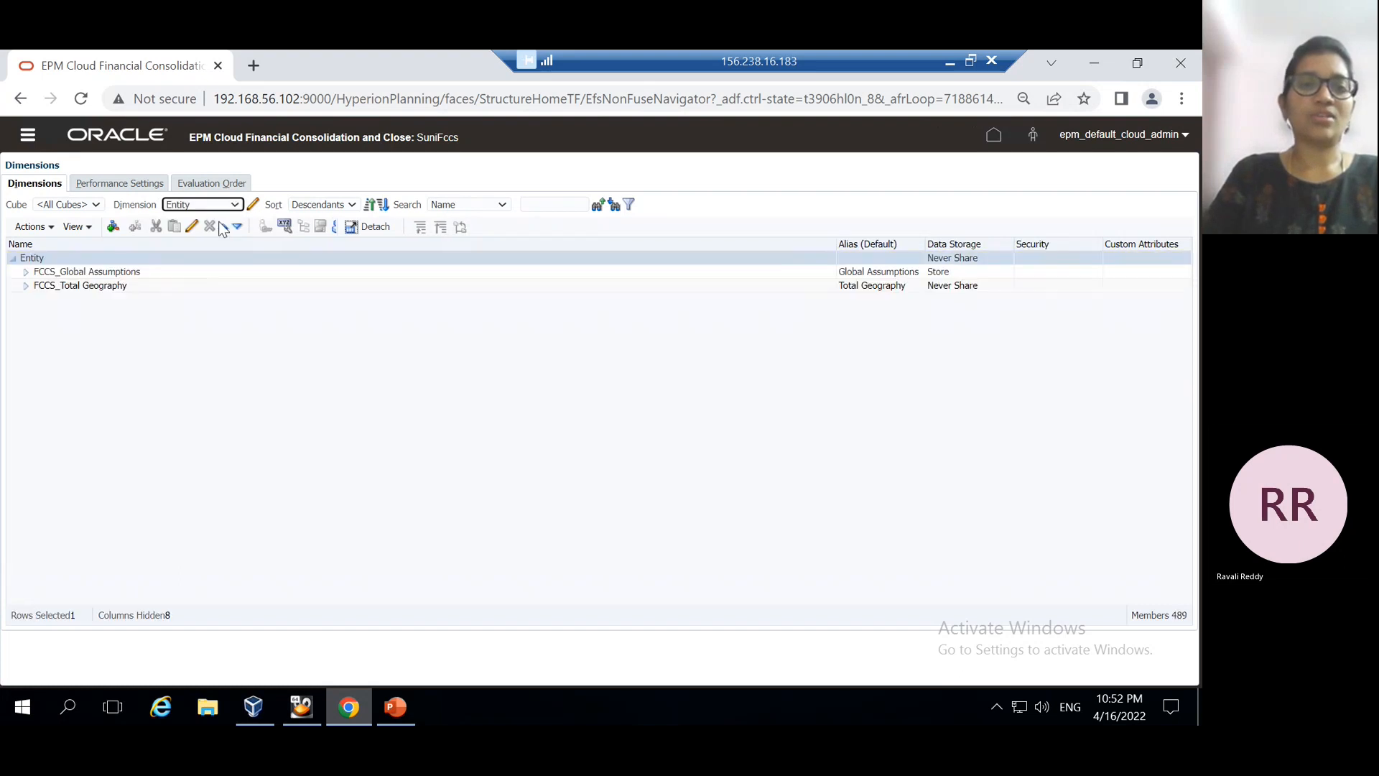
pyautogui.click(237, 205)
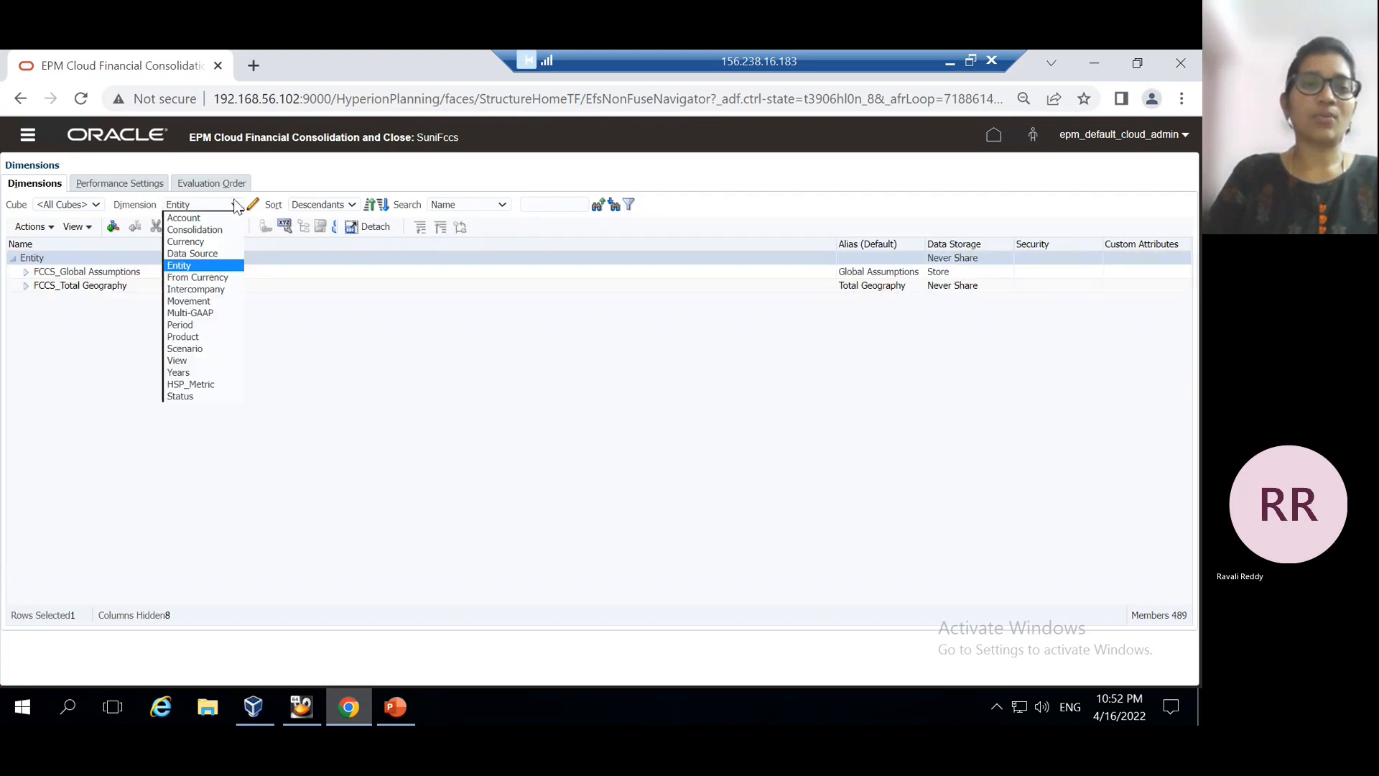
pyautogui.click(184, 339)
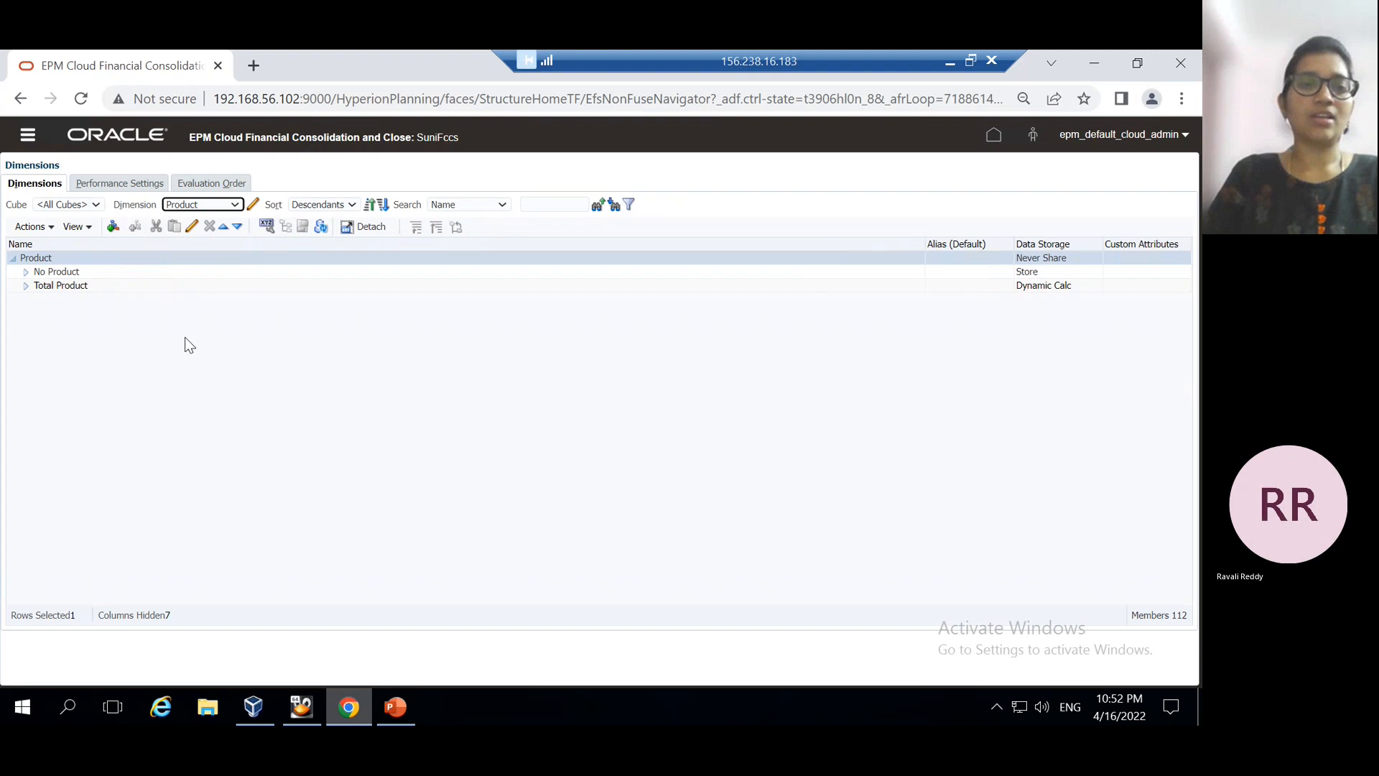
# Expand Total Product, Telephones and SmartPhones, then select the 16GSmartPhone member
pyautogui.click(25, 288)
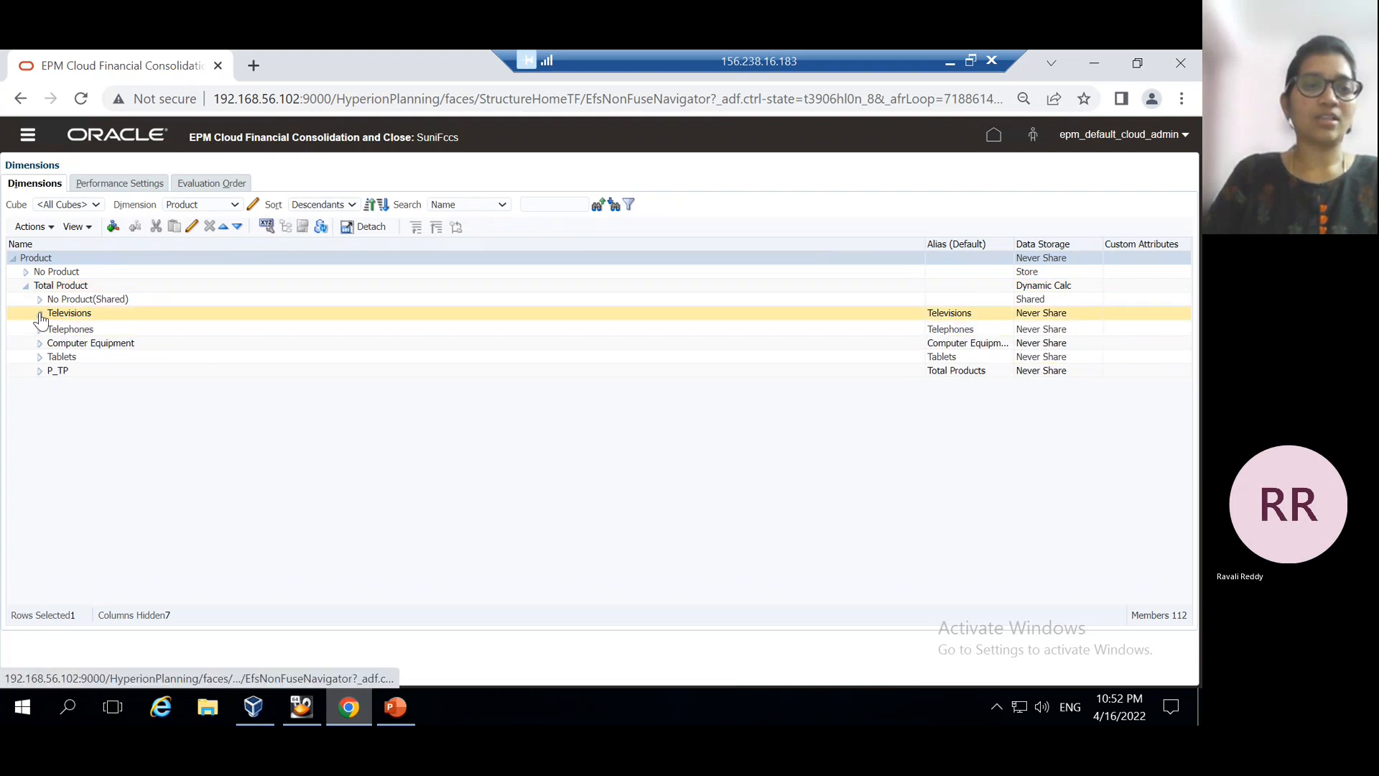
pyautogui.click(40, 314)
pyautogui.click(39, 411)
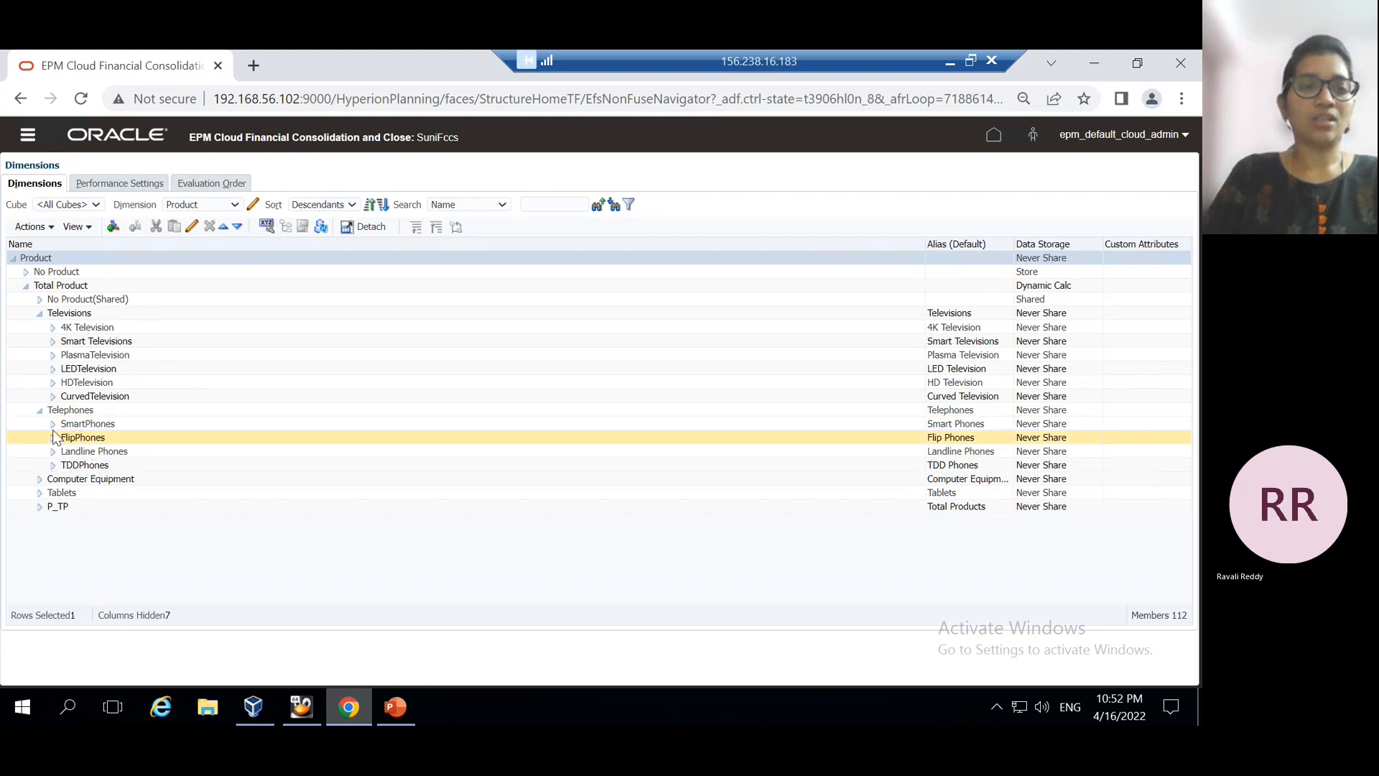
pyautogui.click(52, 424)
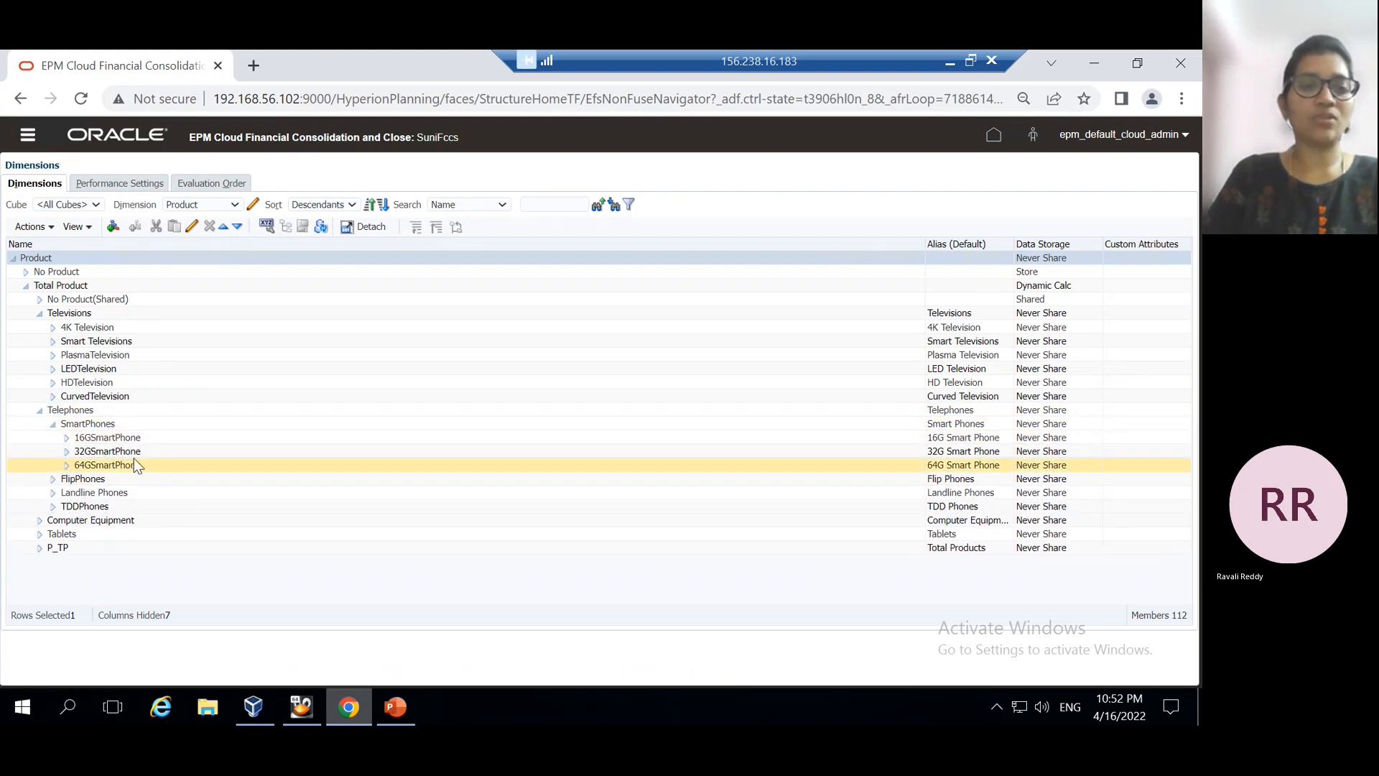
pyautogui.click(84, 440)
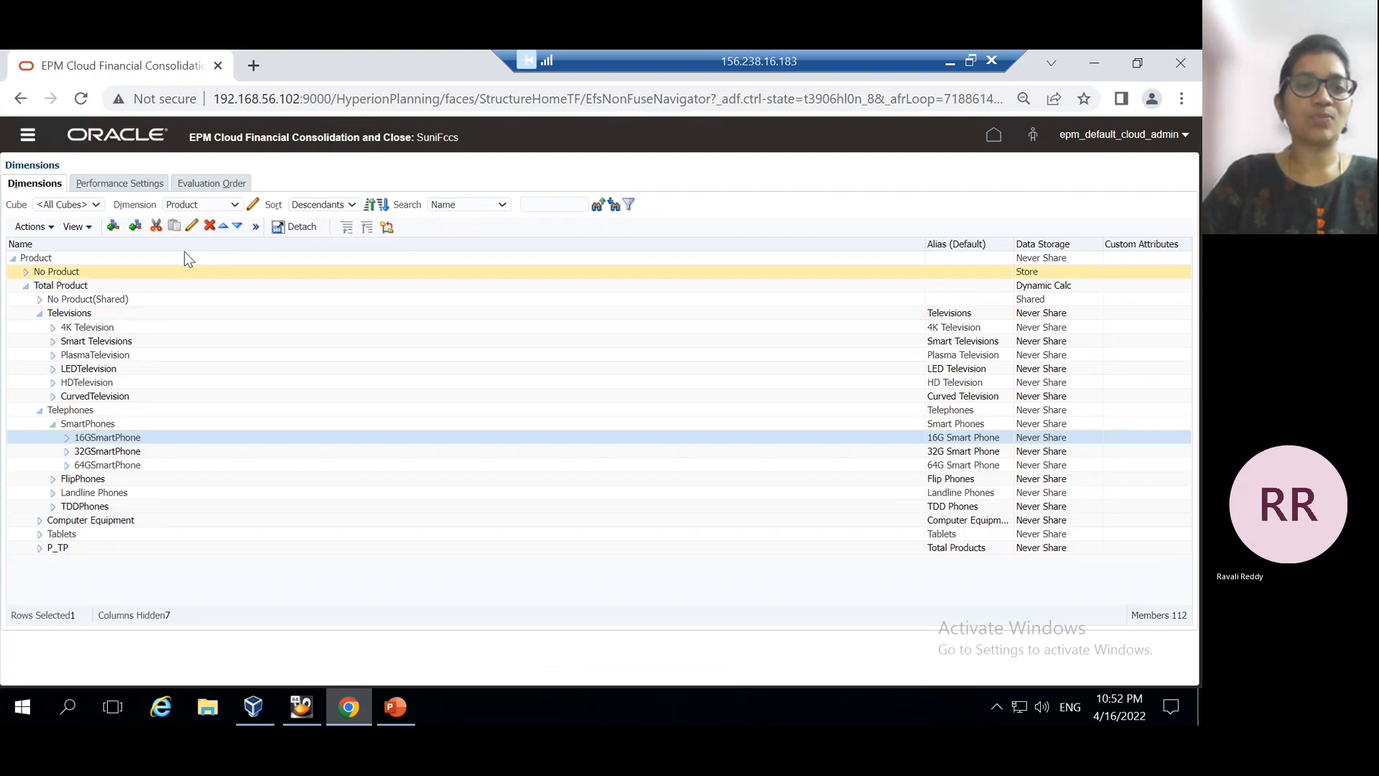
# Edit 16GSmartPhone, add the Red value under Product Colour, and save the member
pyautogui.click(192, 227)
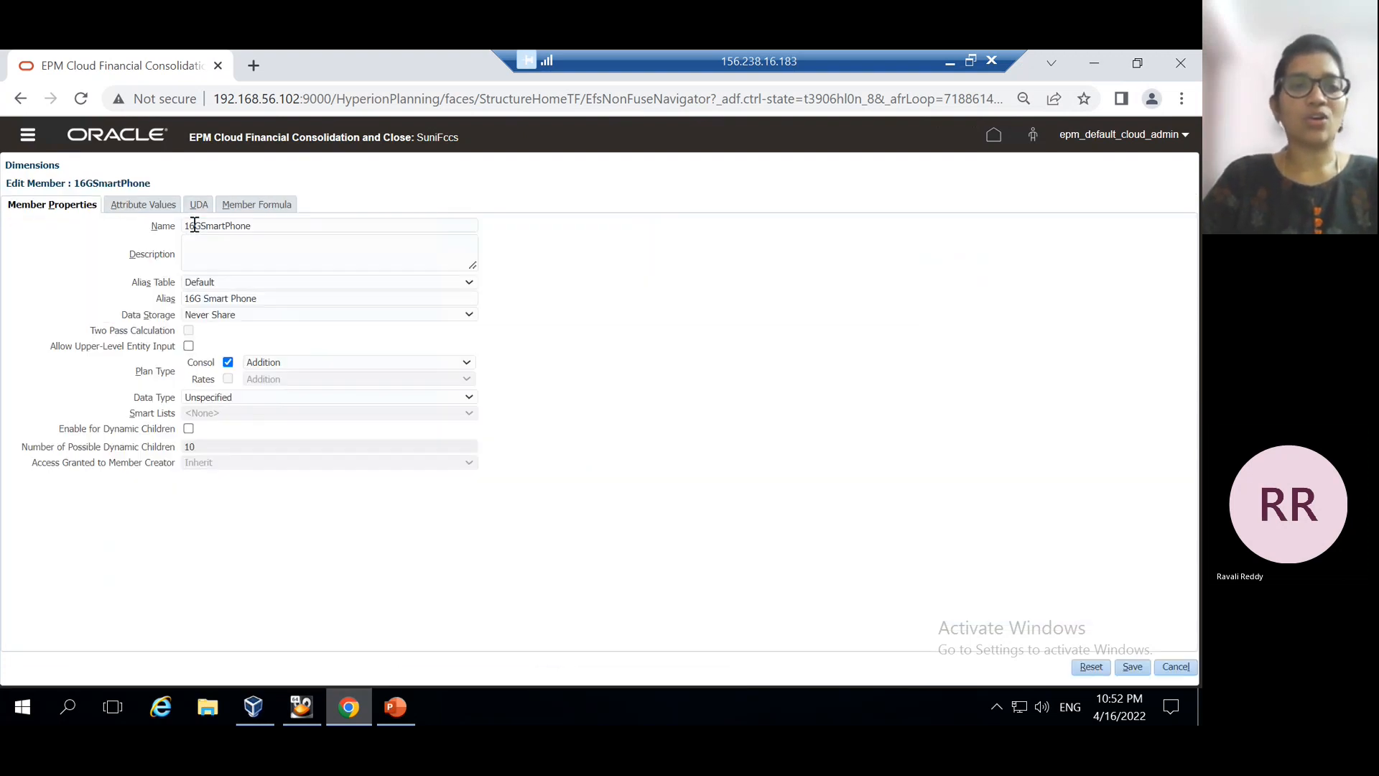
pyautogui.click(147, 206)
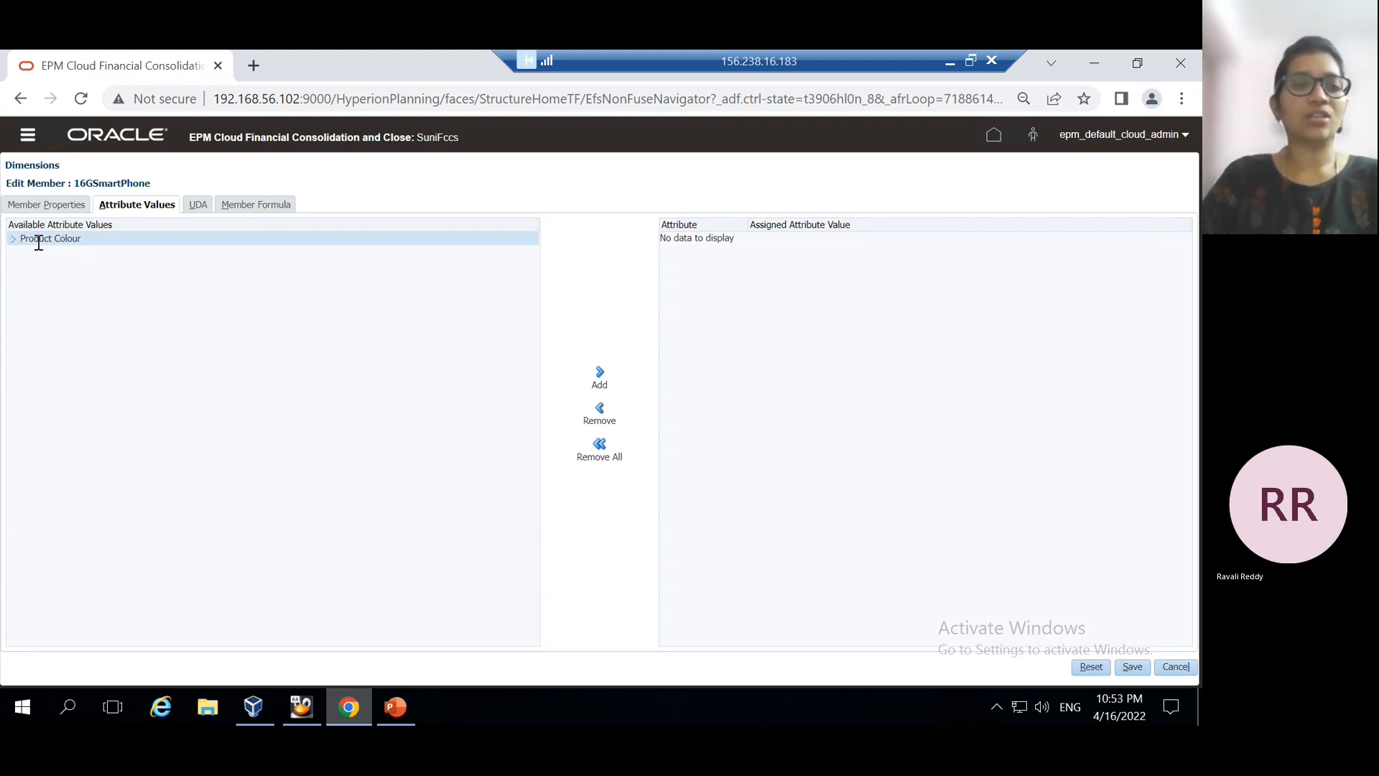
pyautogui.click(12, 241)
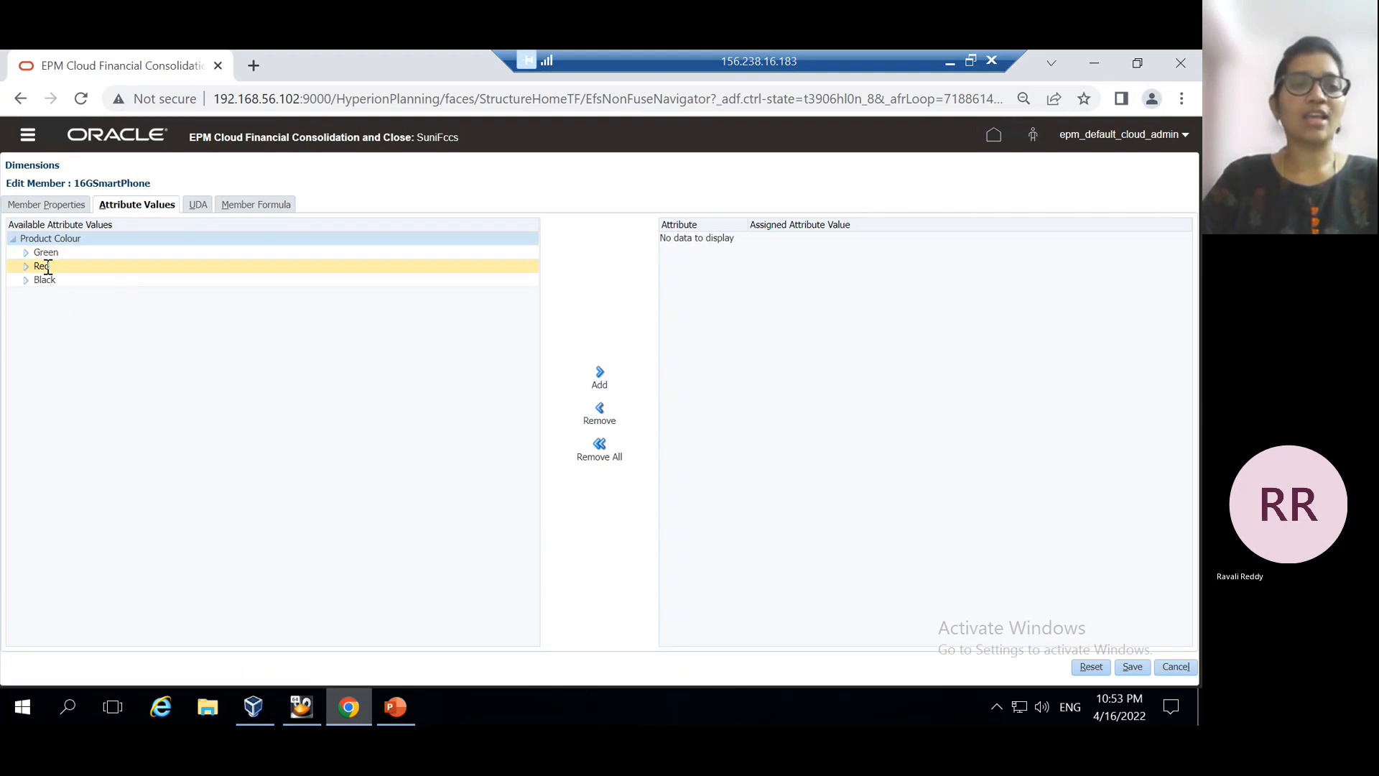
pyautogui.click(45, 268)
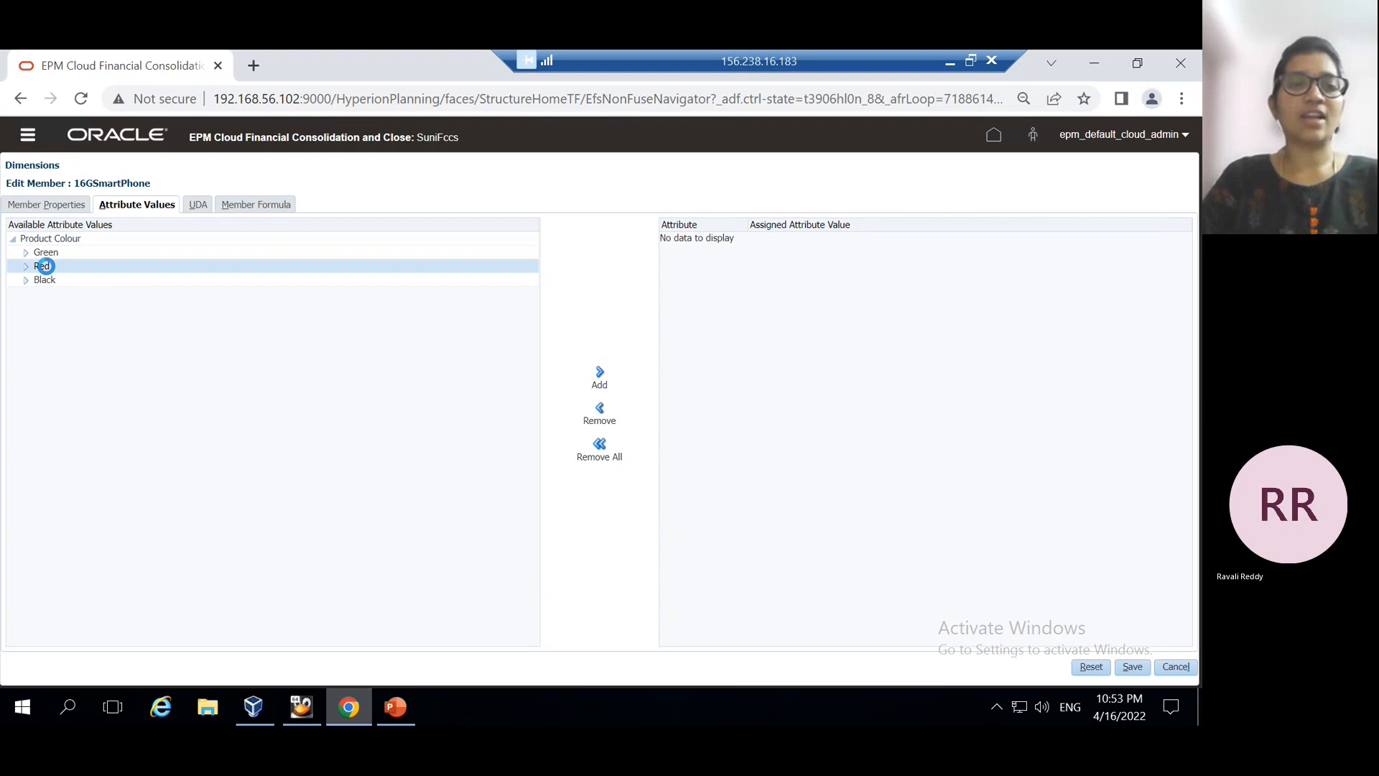
pyautogui.click(600, 377)
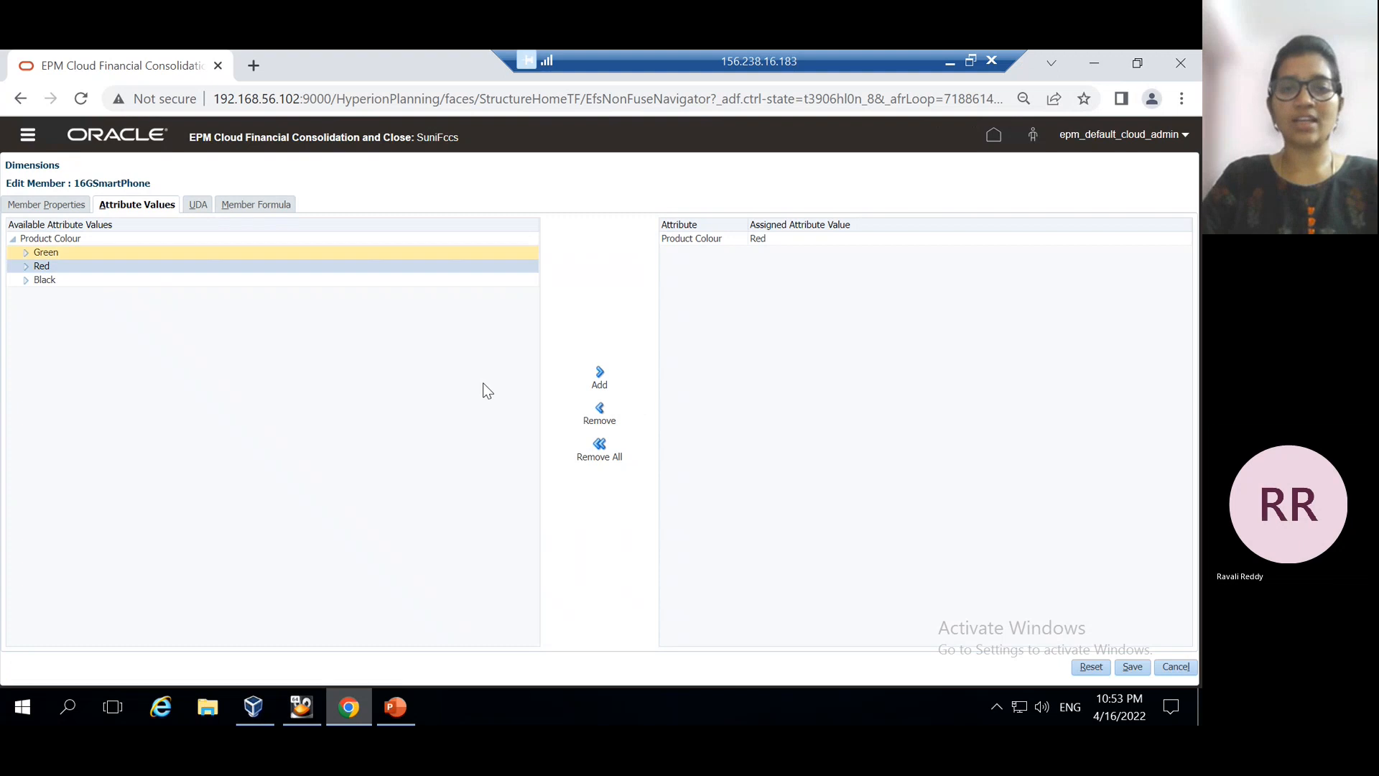
pyautogui.click(1132, 669)
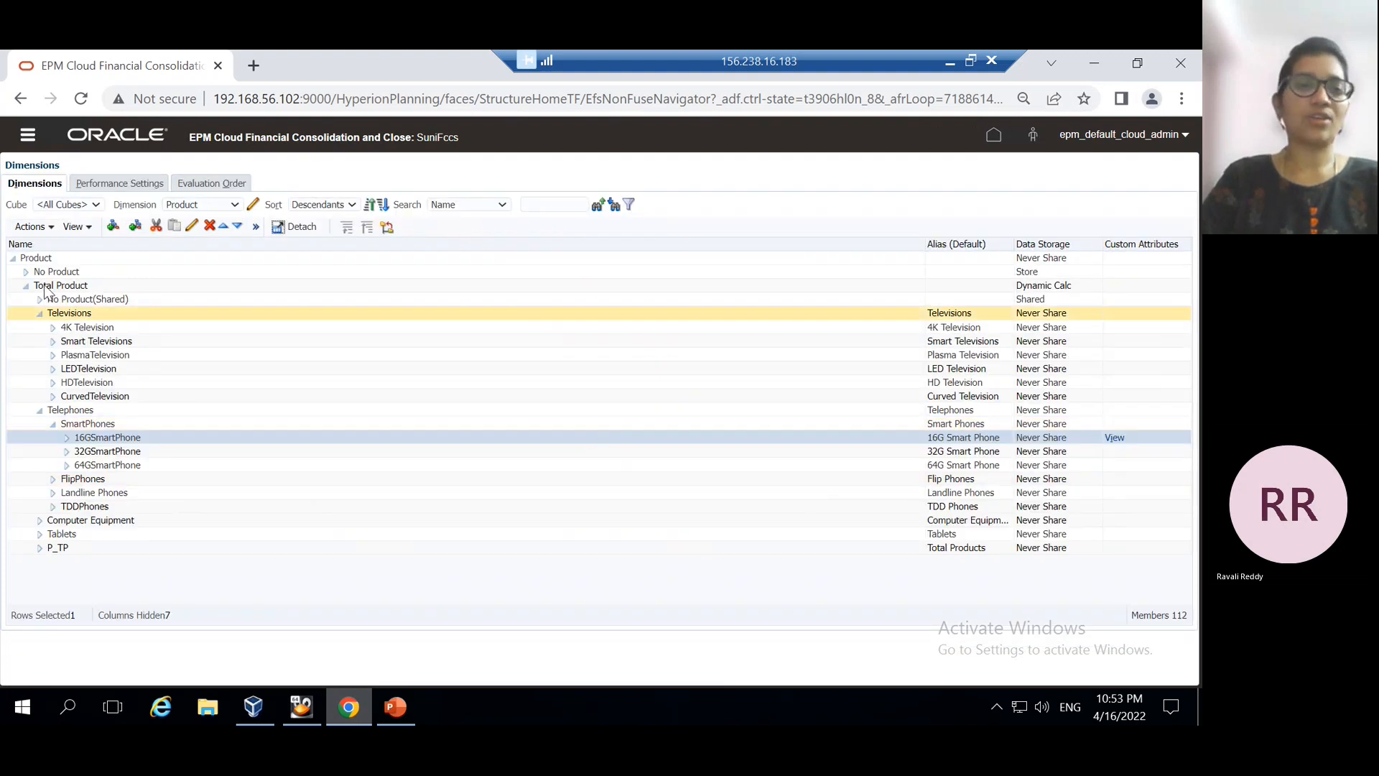
# Start a Refresh Database from the Actions menu and confirm the refresh
pyautogui.click(54, 224)
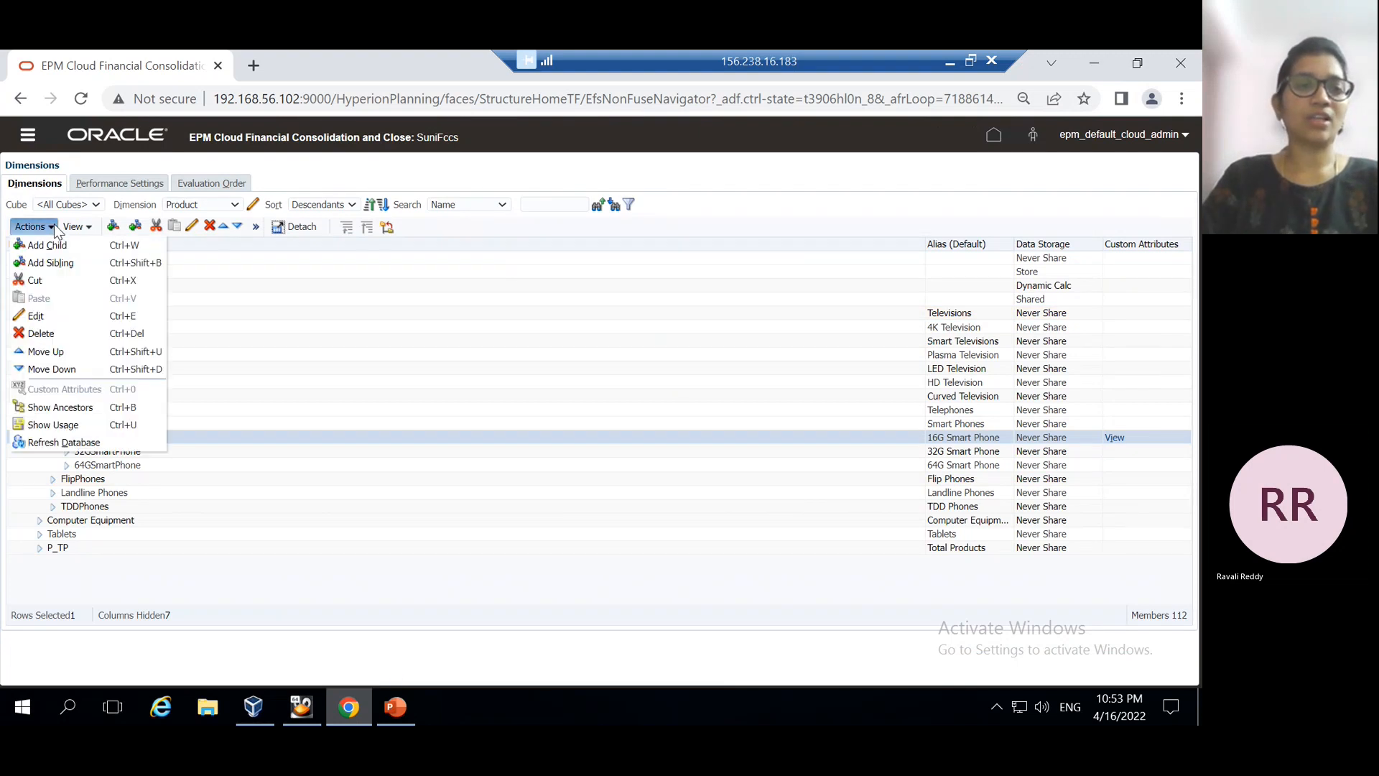
pyautogui.click(70, 441)
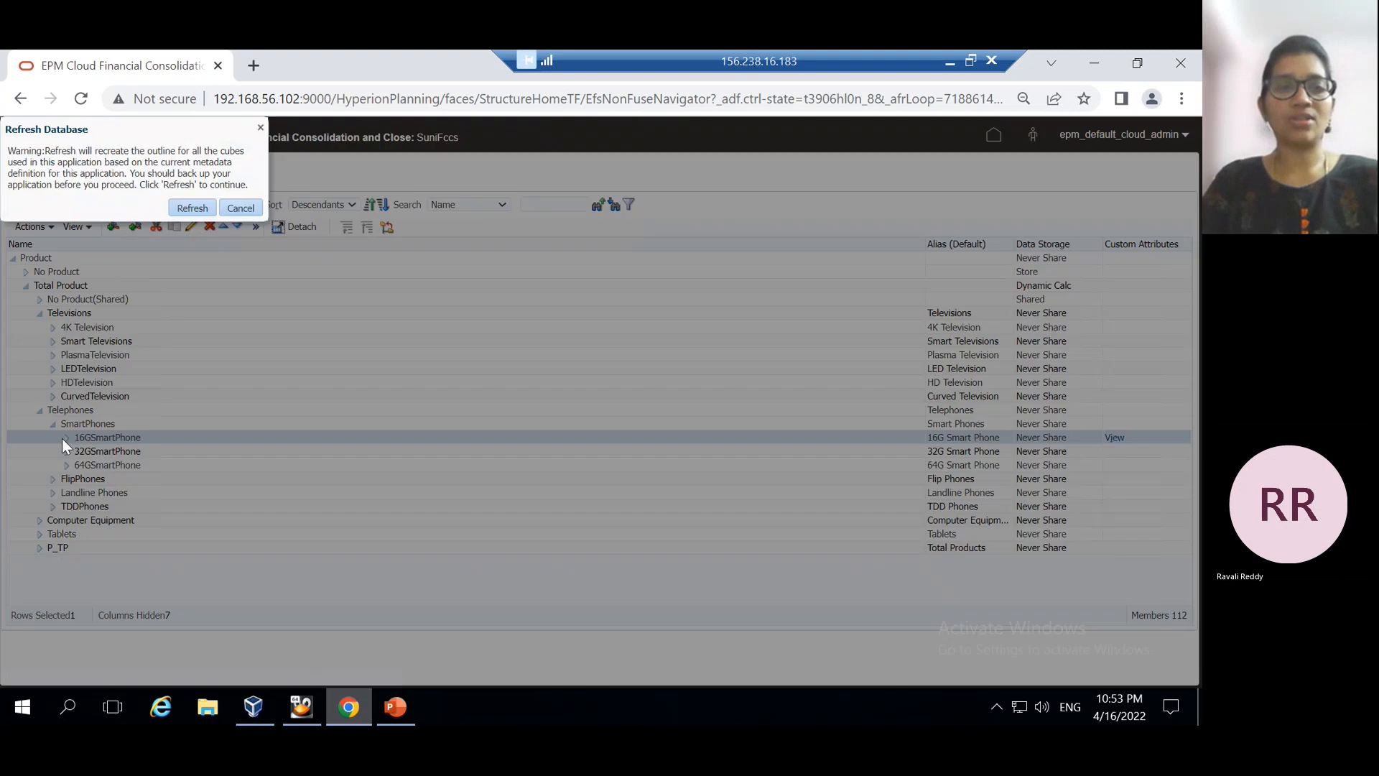
pyautogui.click(196, 206)
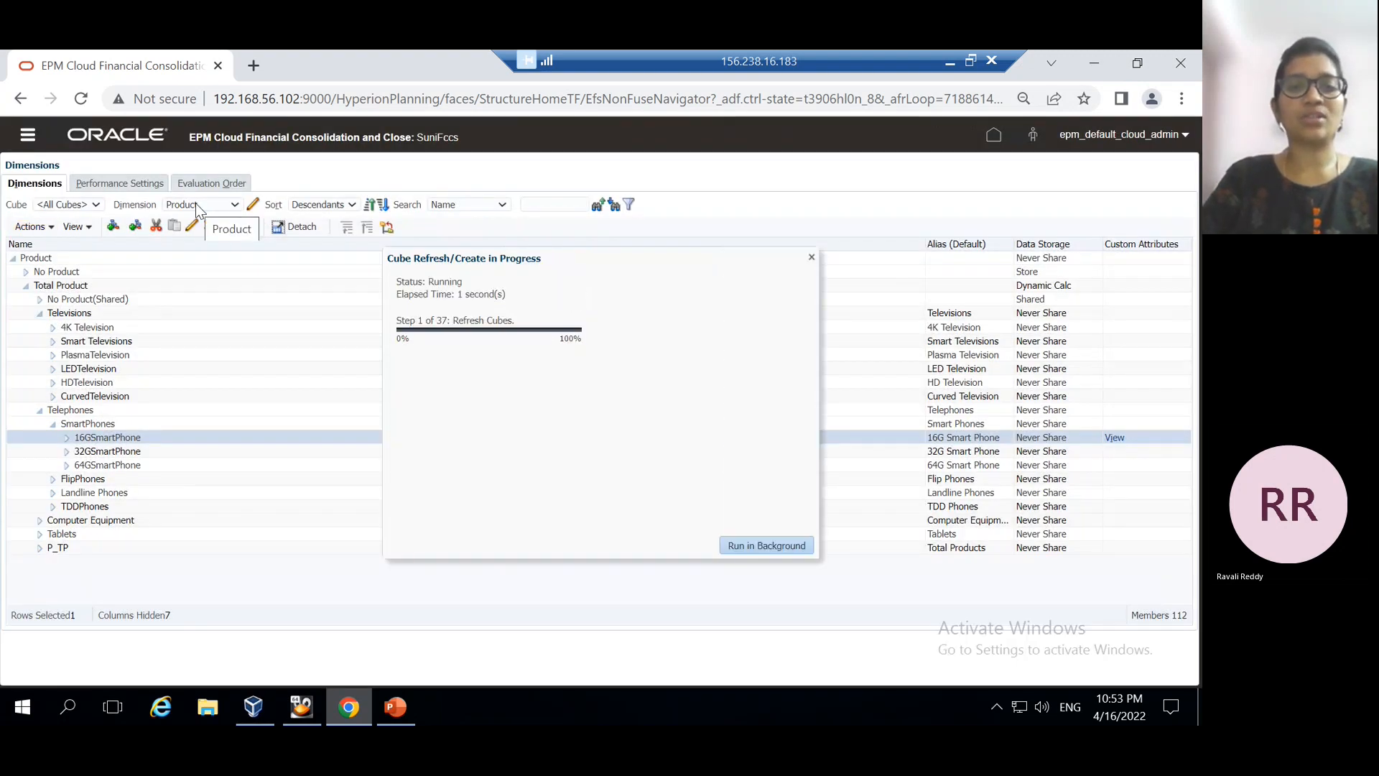
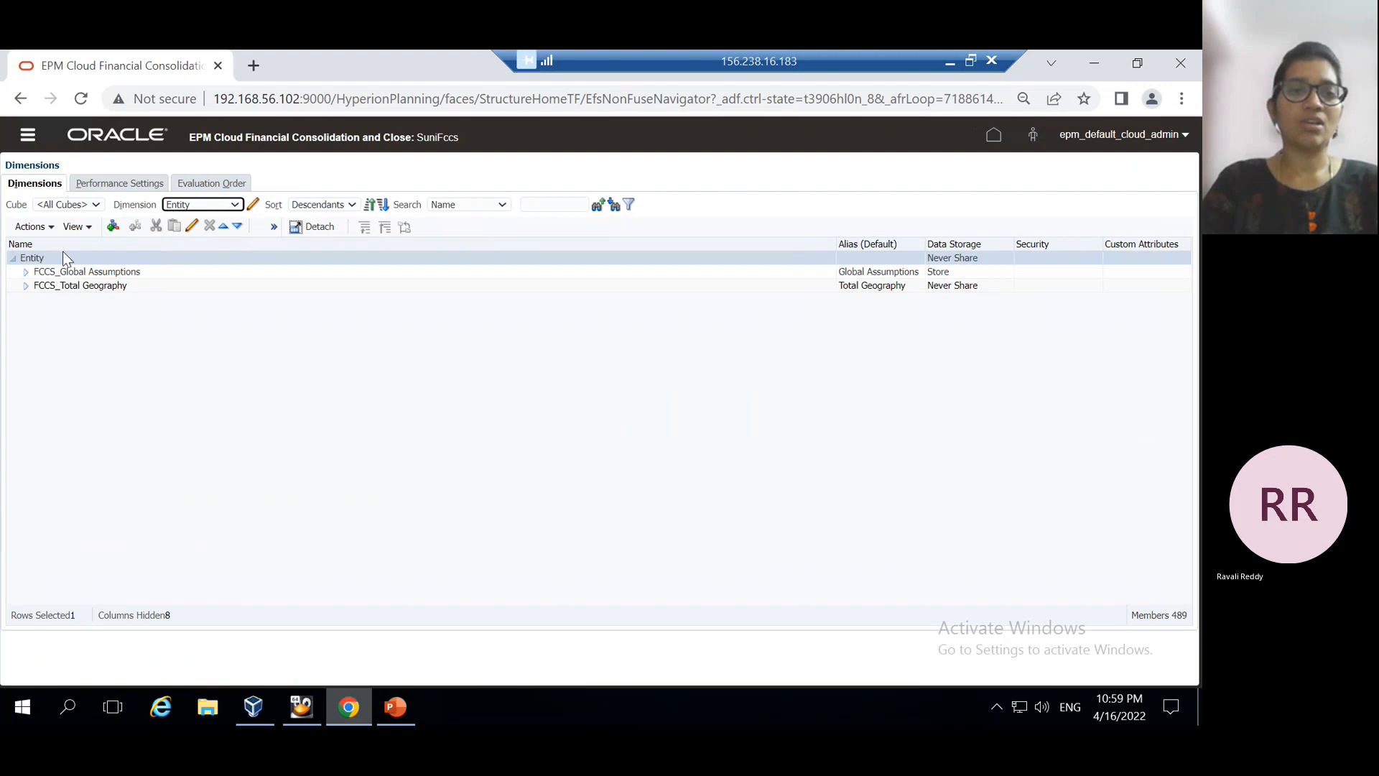
# Open Entity's custom attributes and expand Region to list APAC, Europe, USA and MEA
pyautogui.click(52, 228)
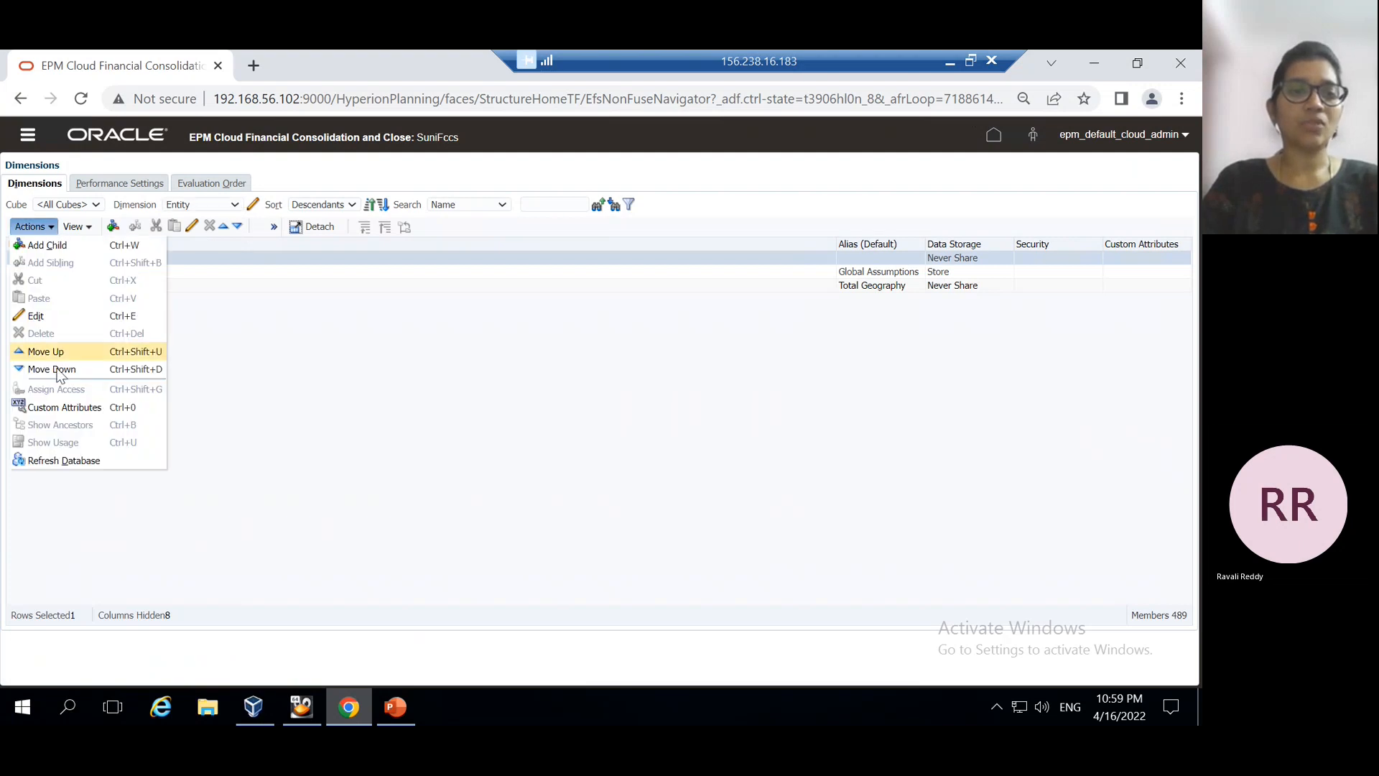
pyautogui.click(61, 407)
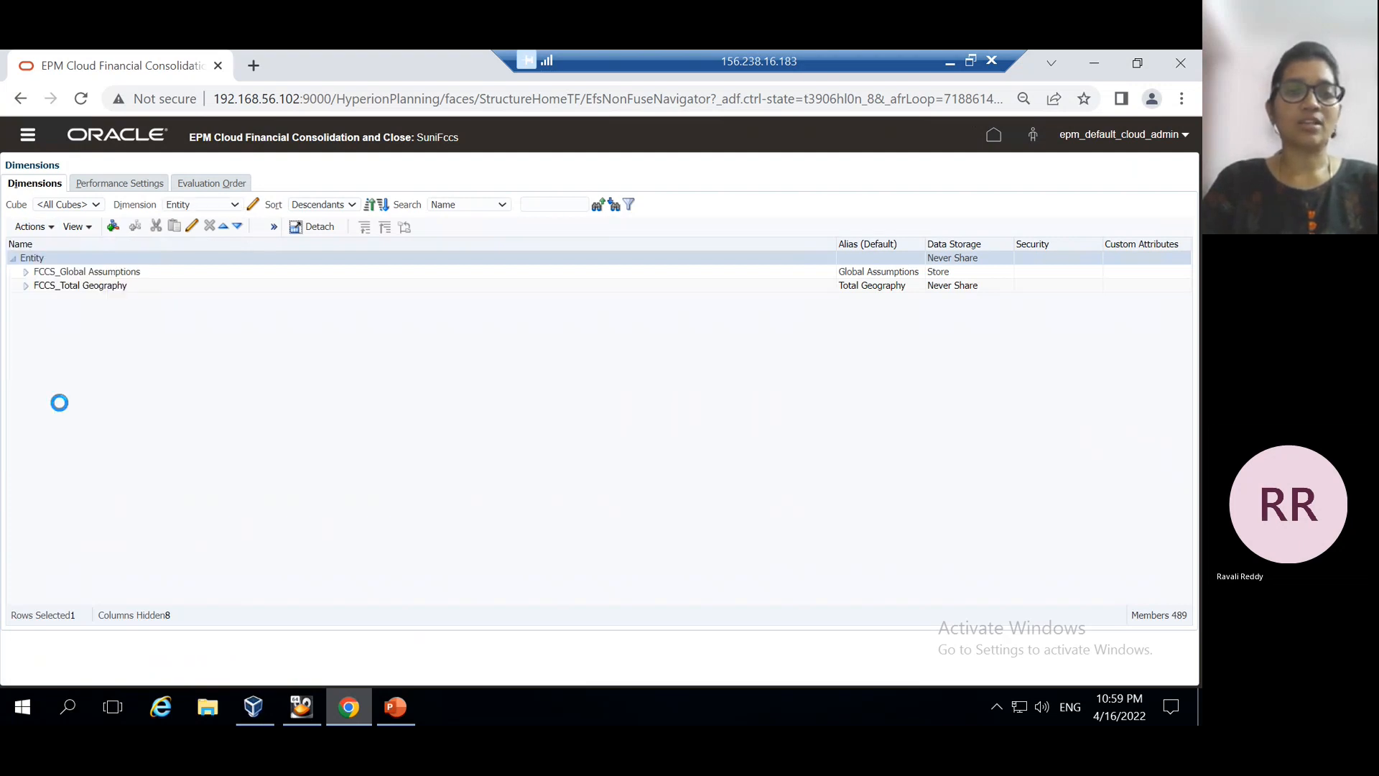
pyautogui.click(24, 272)
pyautogui.click(24, 273)
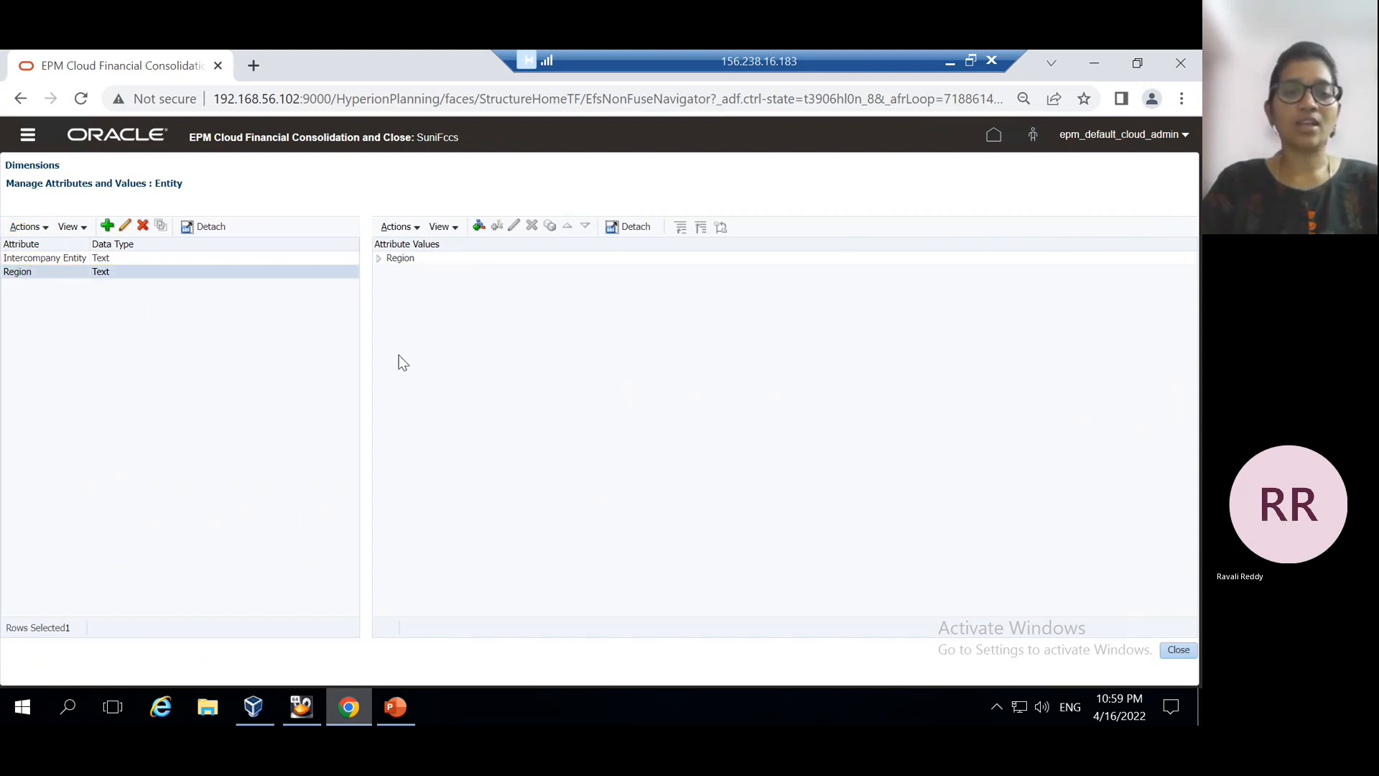
pyautogui.click(378, 260)
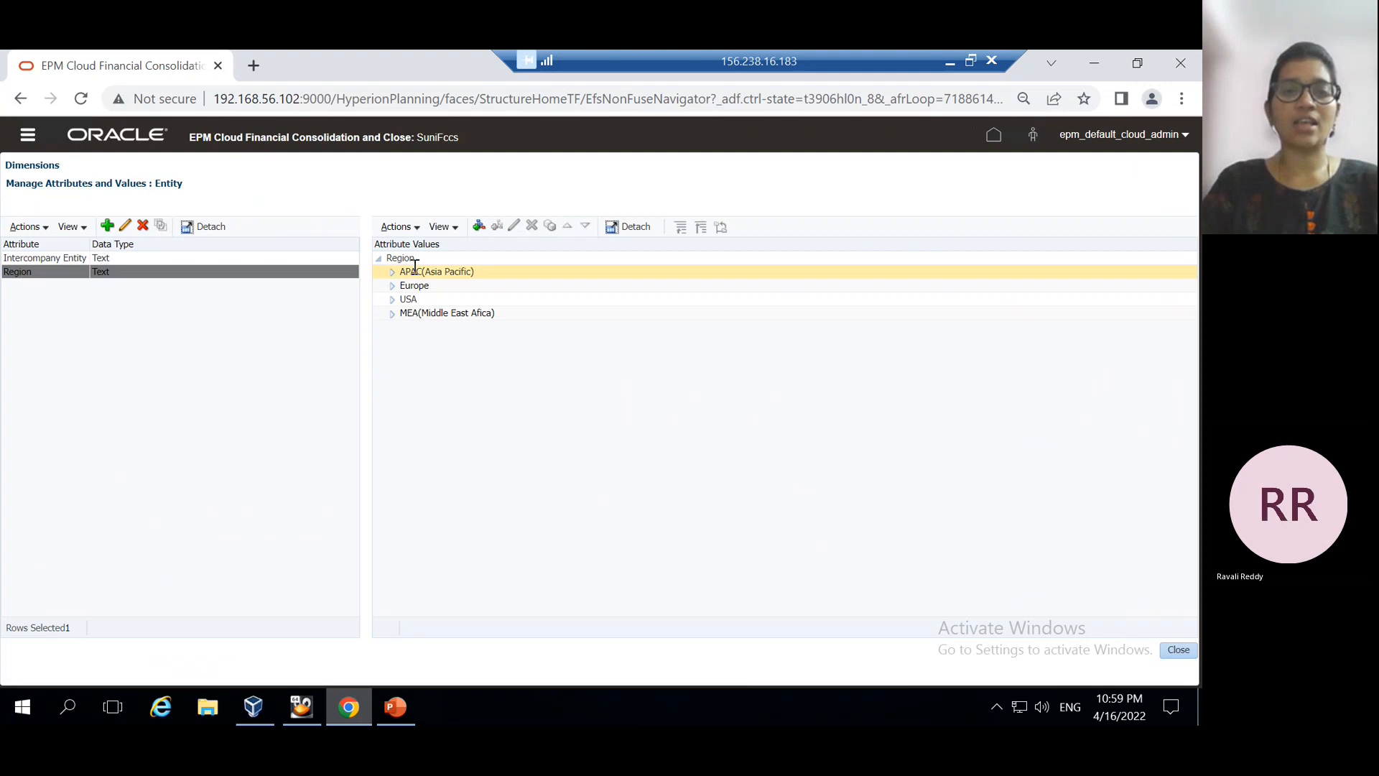
# Display PowerPoint slide 4, 'Usage of attribute dimension in data forms'
pyautogui.click(396, 707)
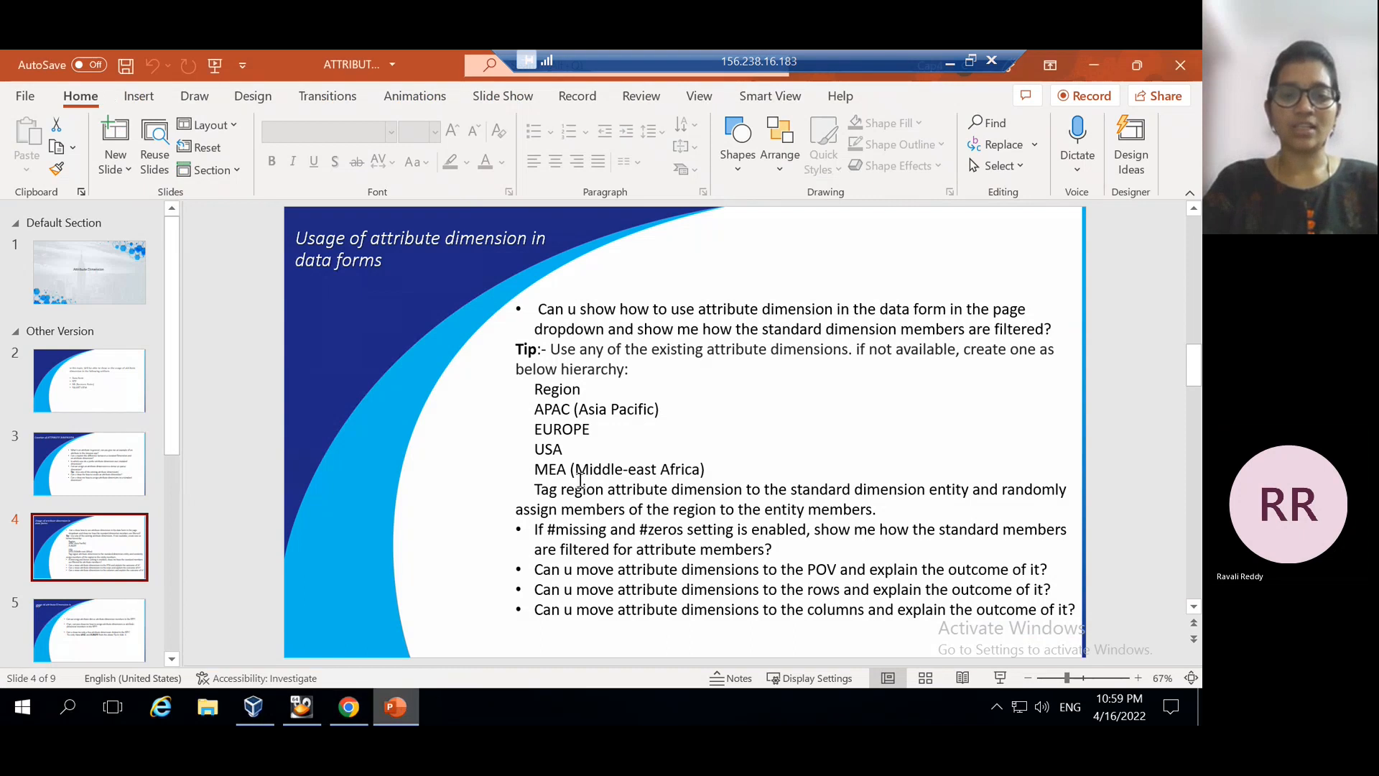
pyautogui.scroll(-4, 655, 540)
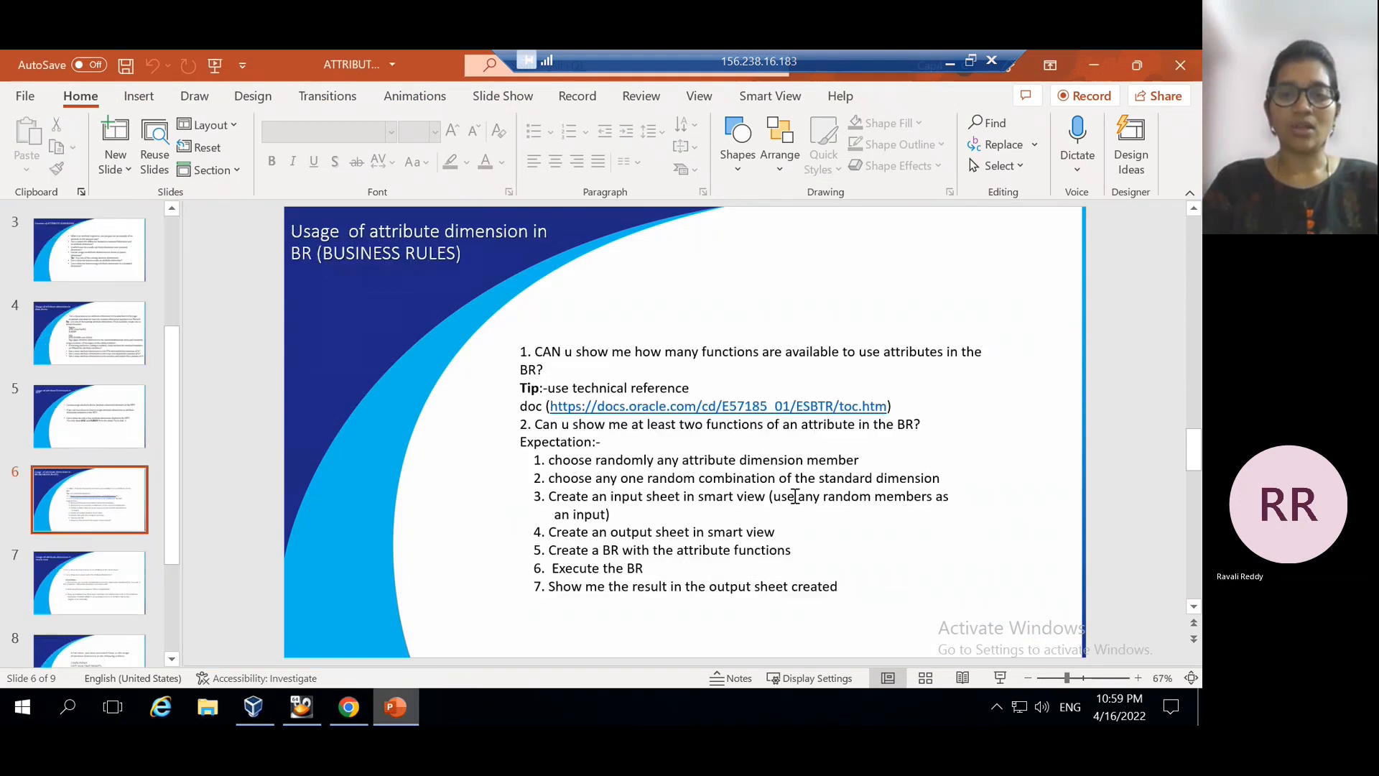
pyautogui.click(114, 257)
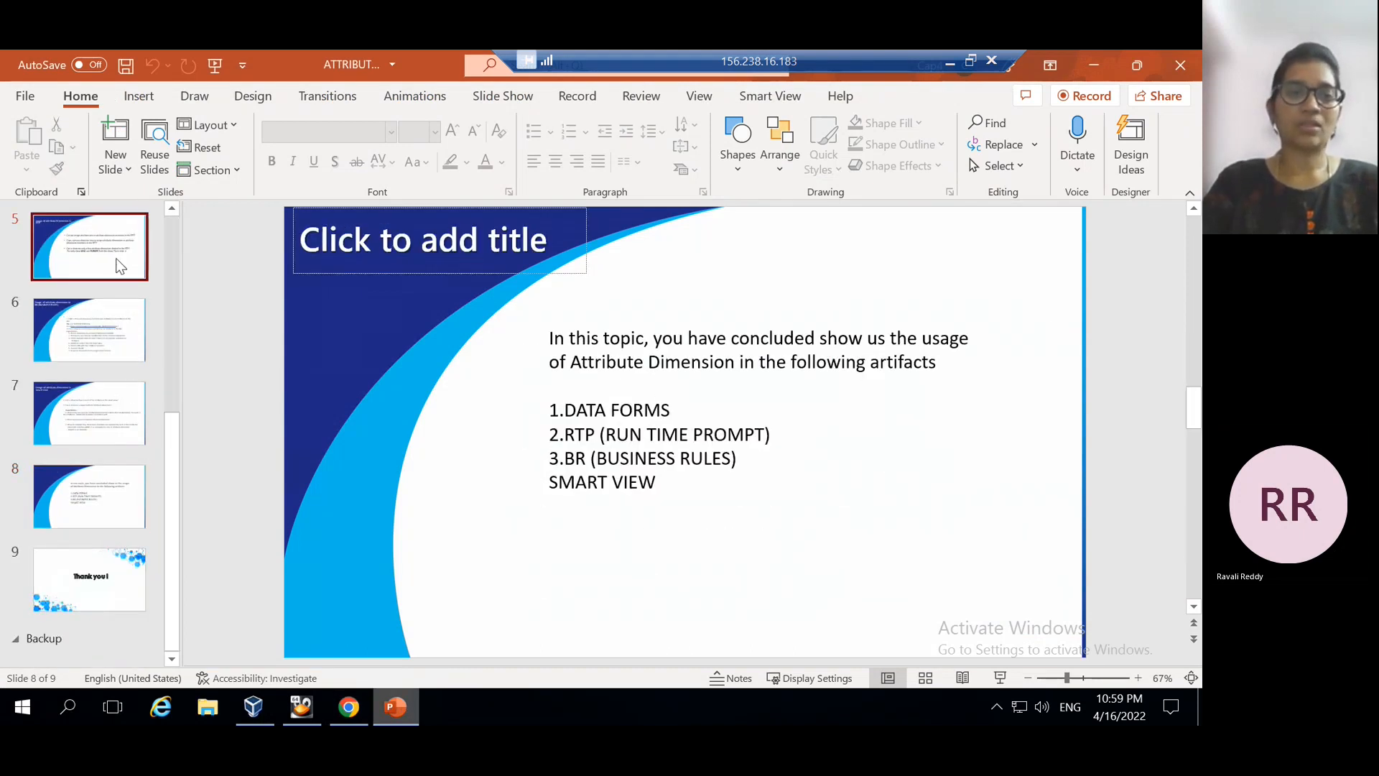
pyautogui.click(173, 212)
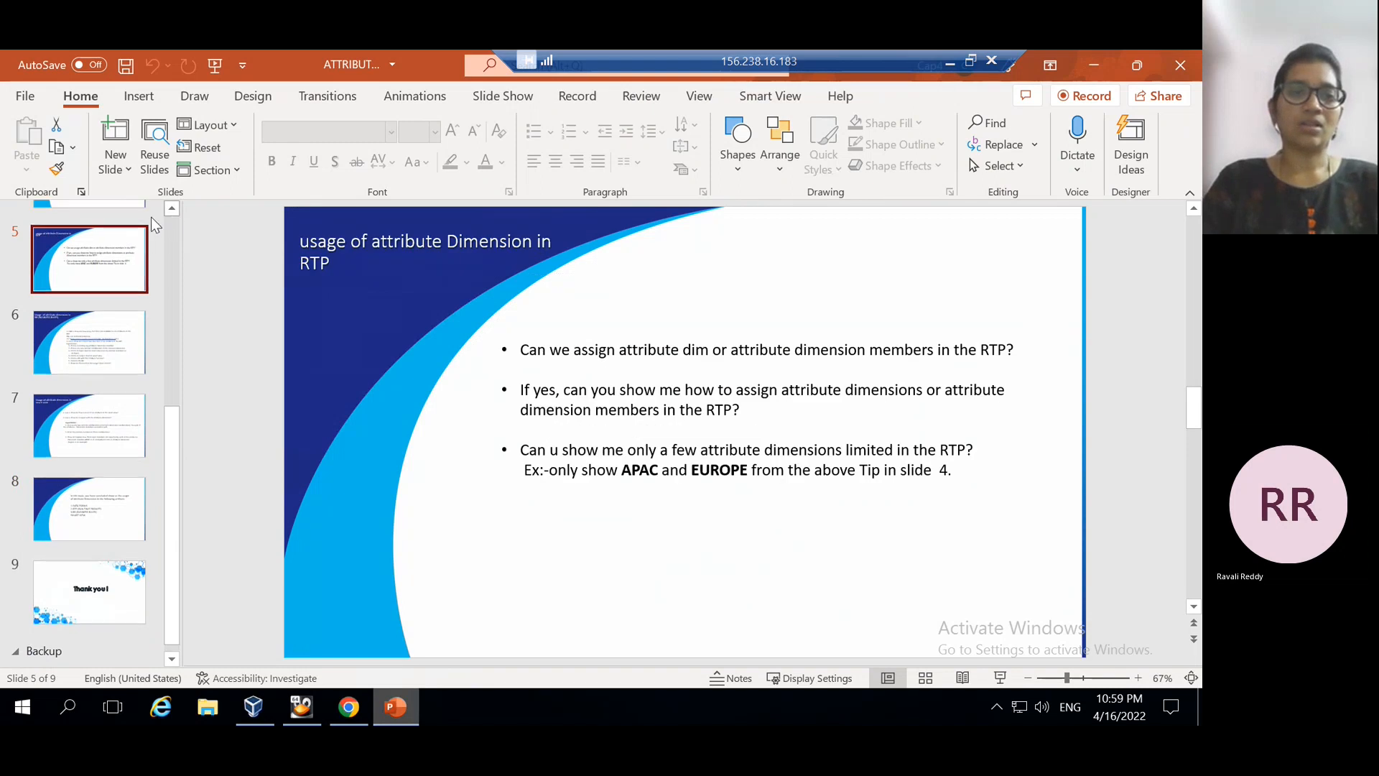
pyautogui.click(172, 216)
pyautogui.click(170, 215)
pyautogui.click(170, 215)
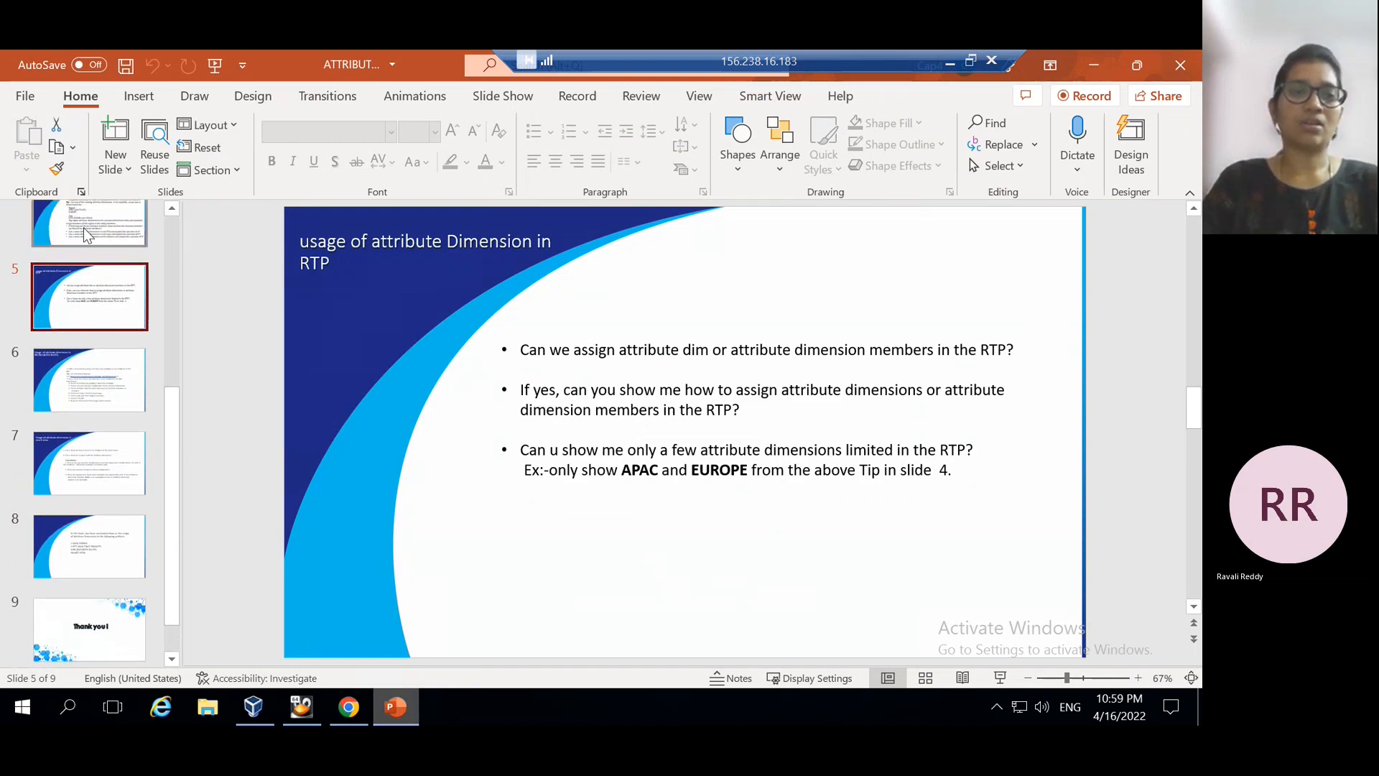
pyautogui.click(83, 227)
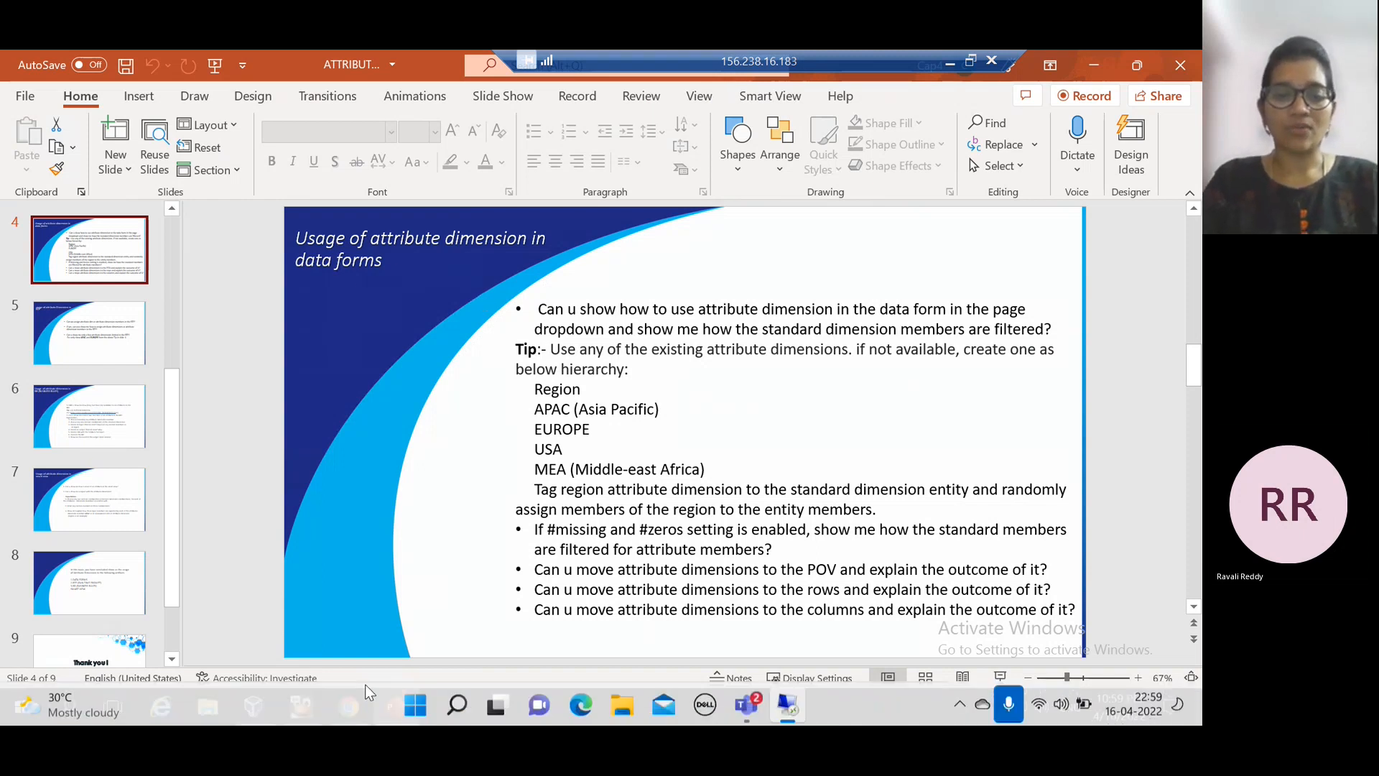
# Go from the EPM home page to Forms and list the Library's Data Forms folder
pyautogui.click(349, 708)
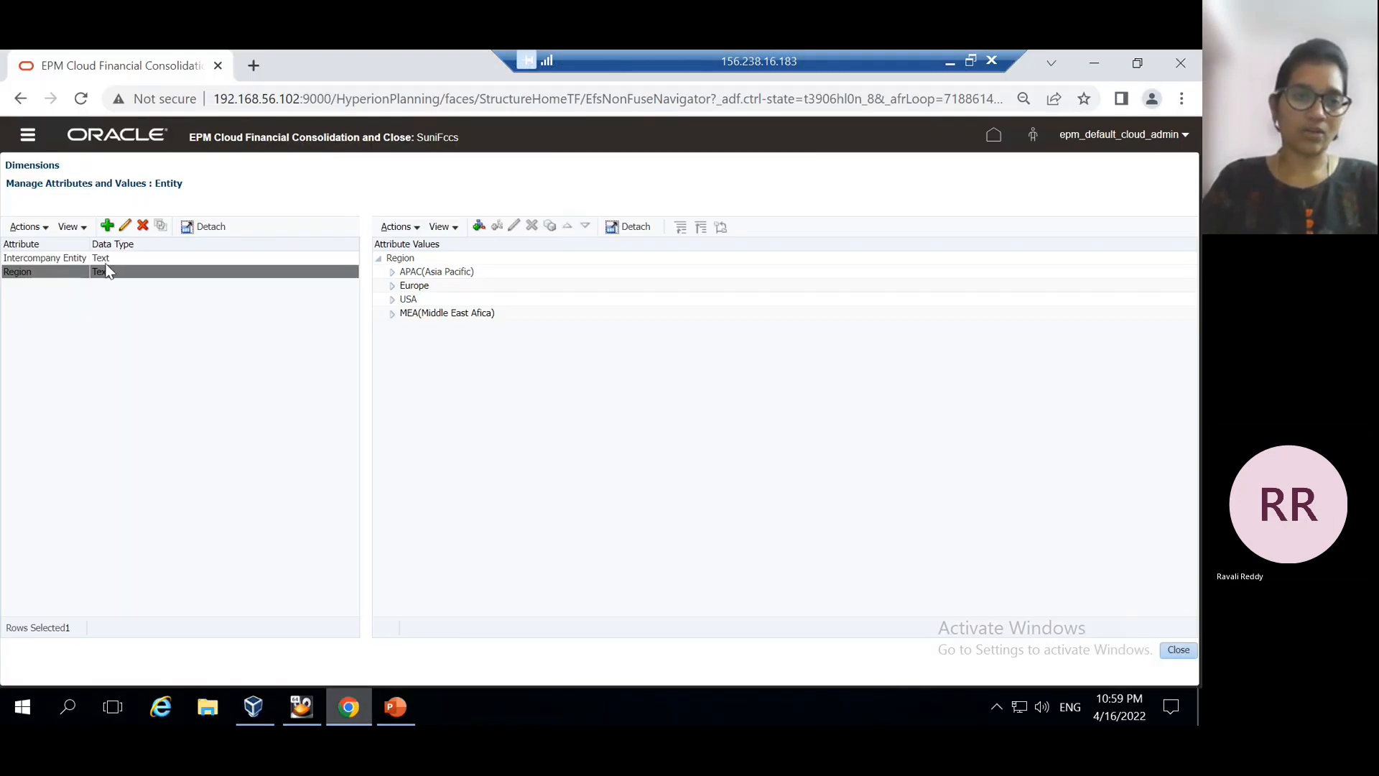
pyautogui.click(991, 138)
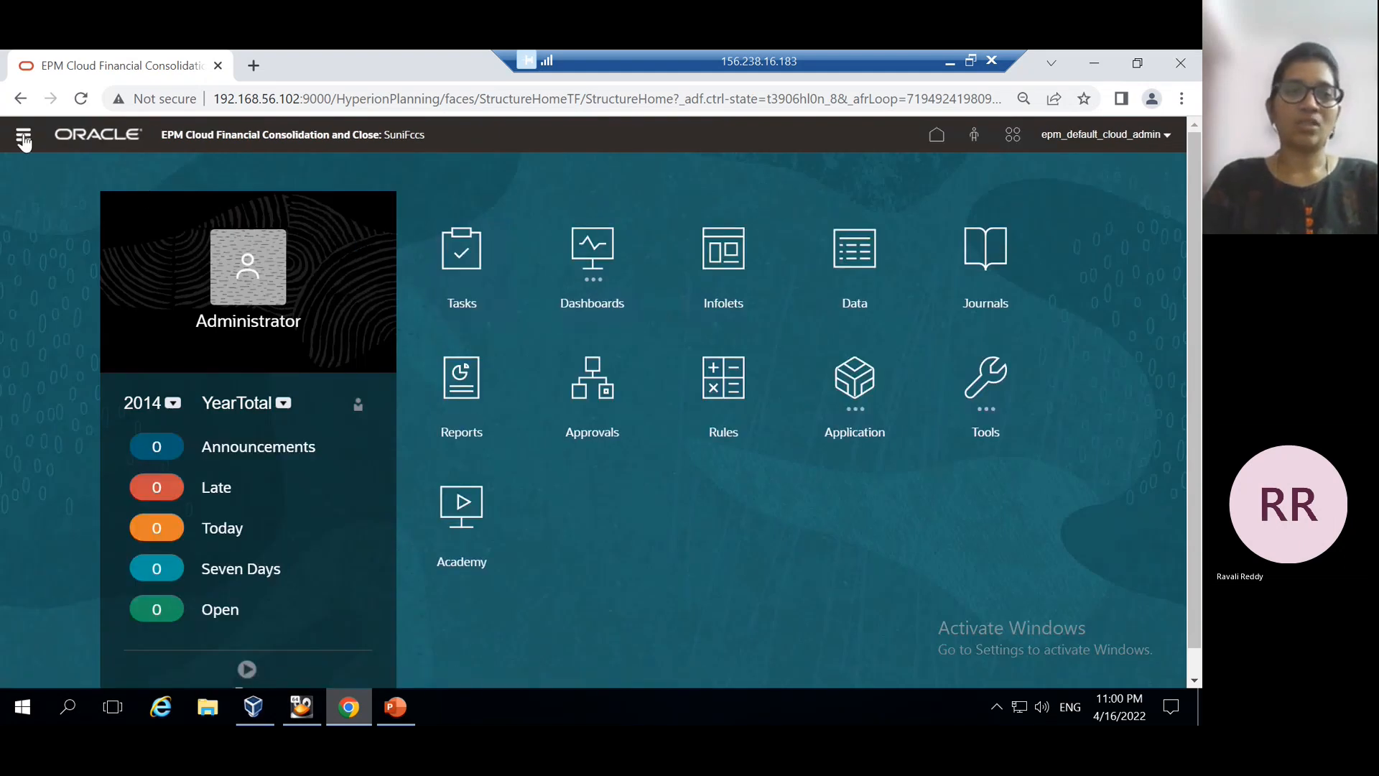
pyautogui.click(24, 137)
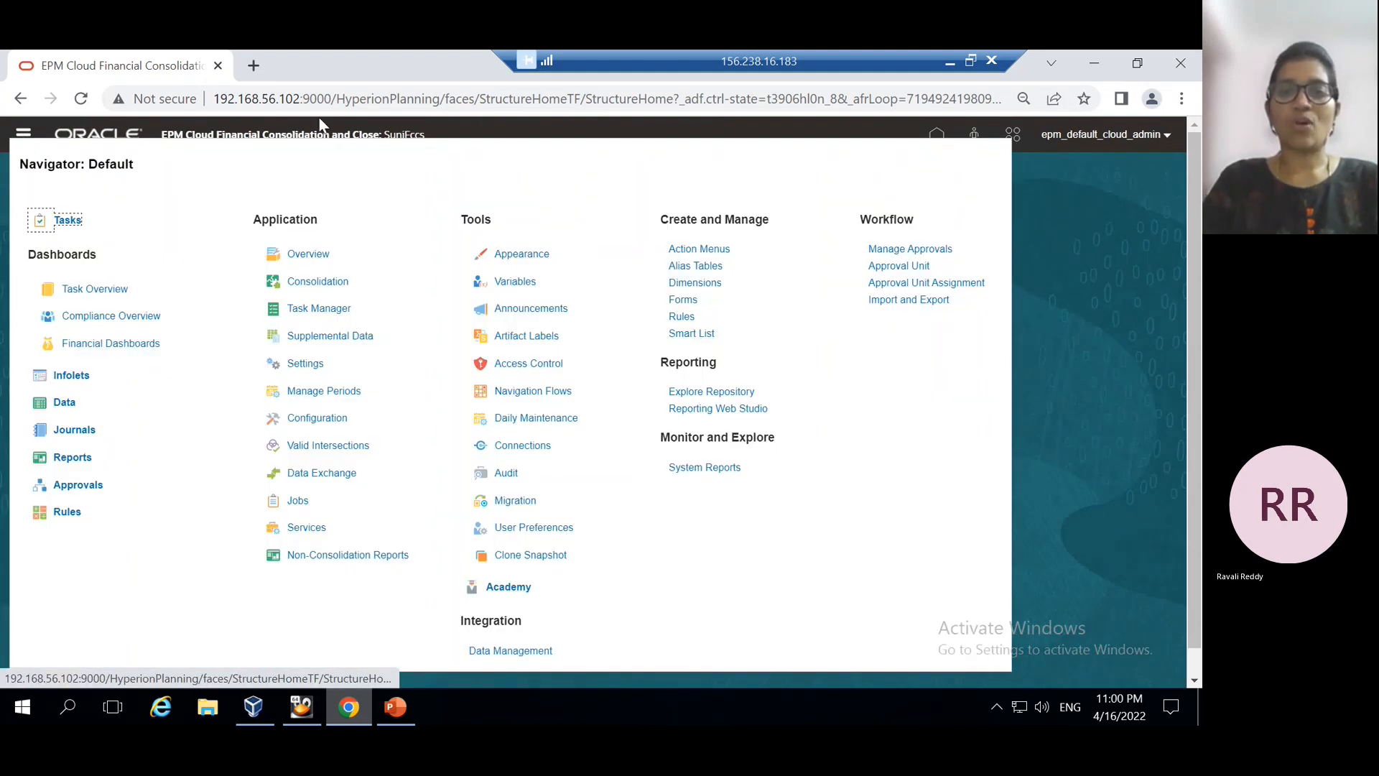
pyautogui.click(684, 300)
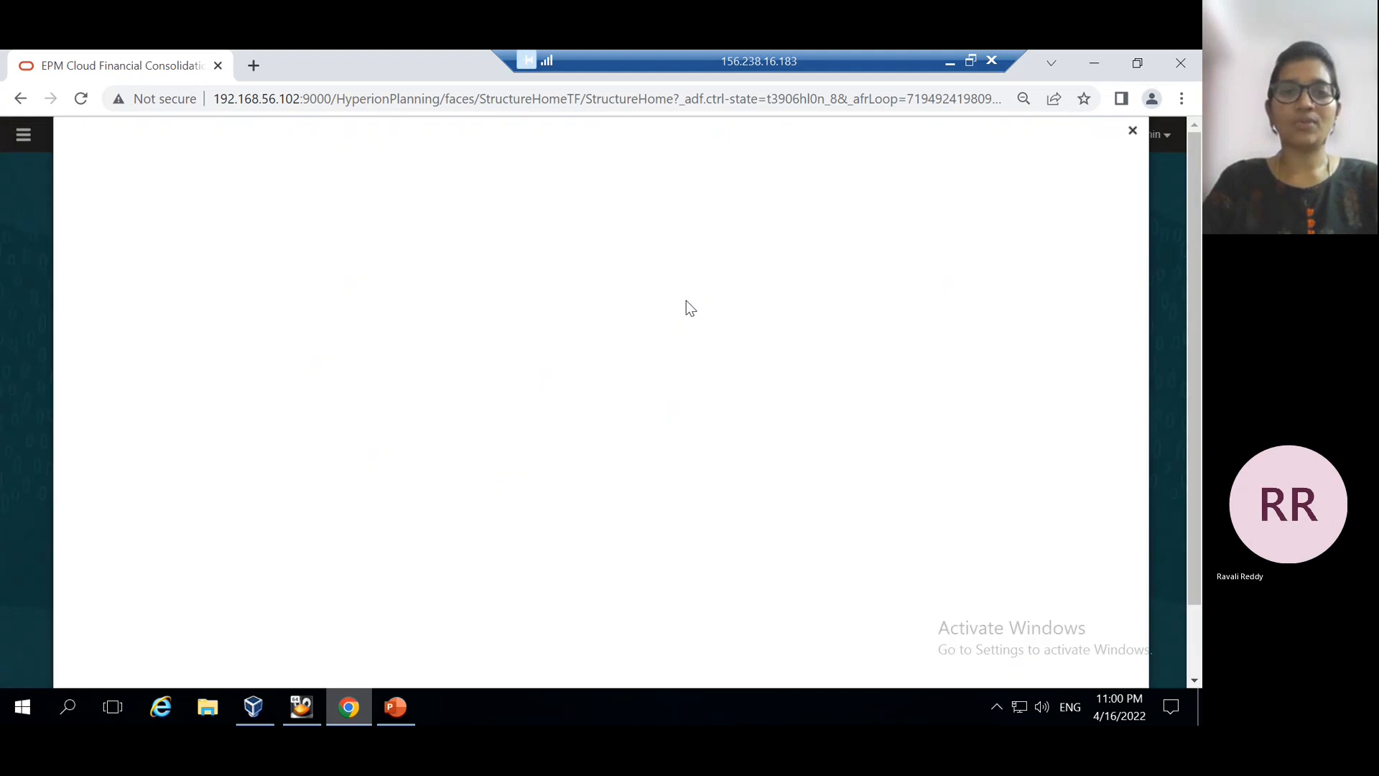
pyautogui.click(70, 200)
pyautogui.click(121, 212)
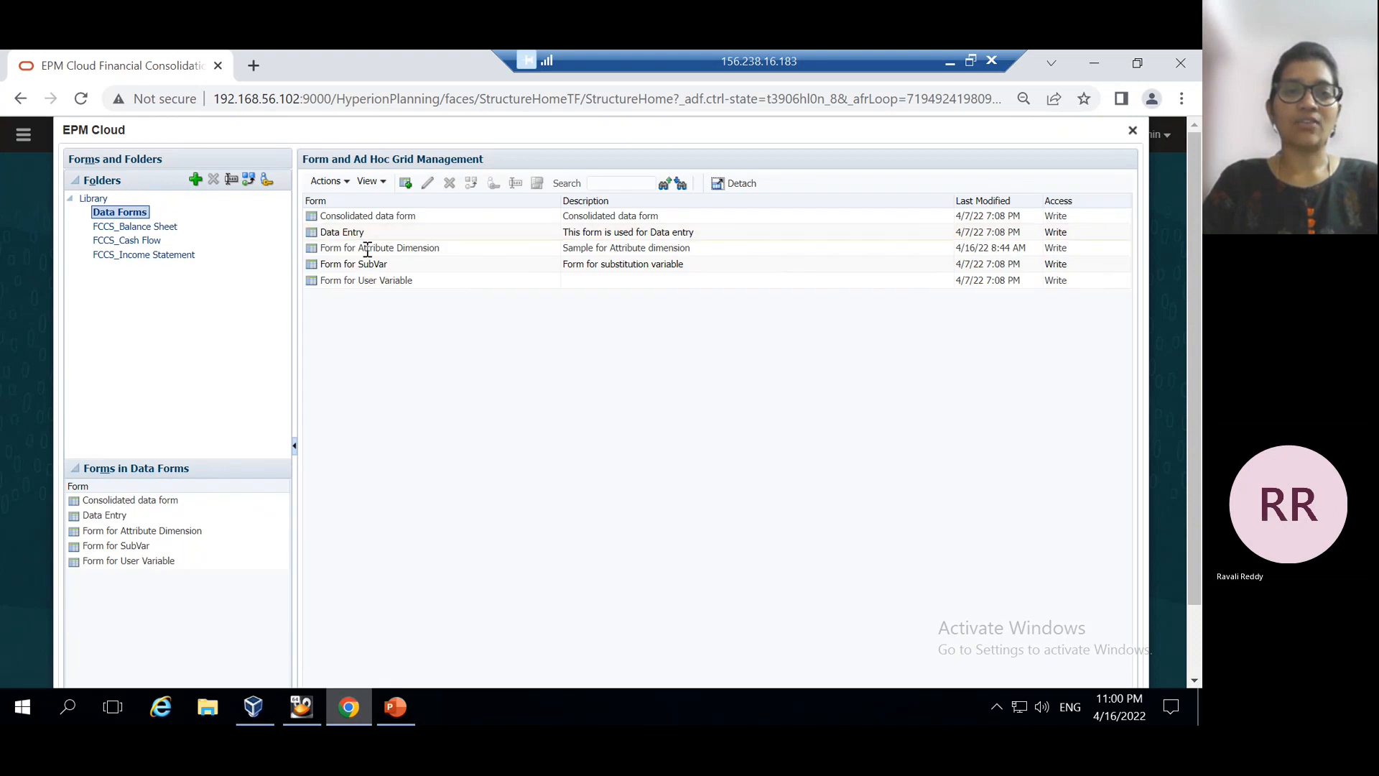
# Edit Form for Attribute Dimension and review its layout with the Region and Product Colour attributes
pyautogui.click(407, 247)
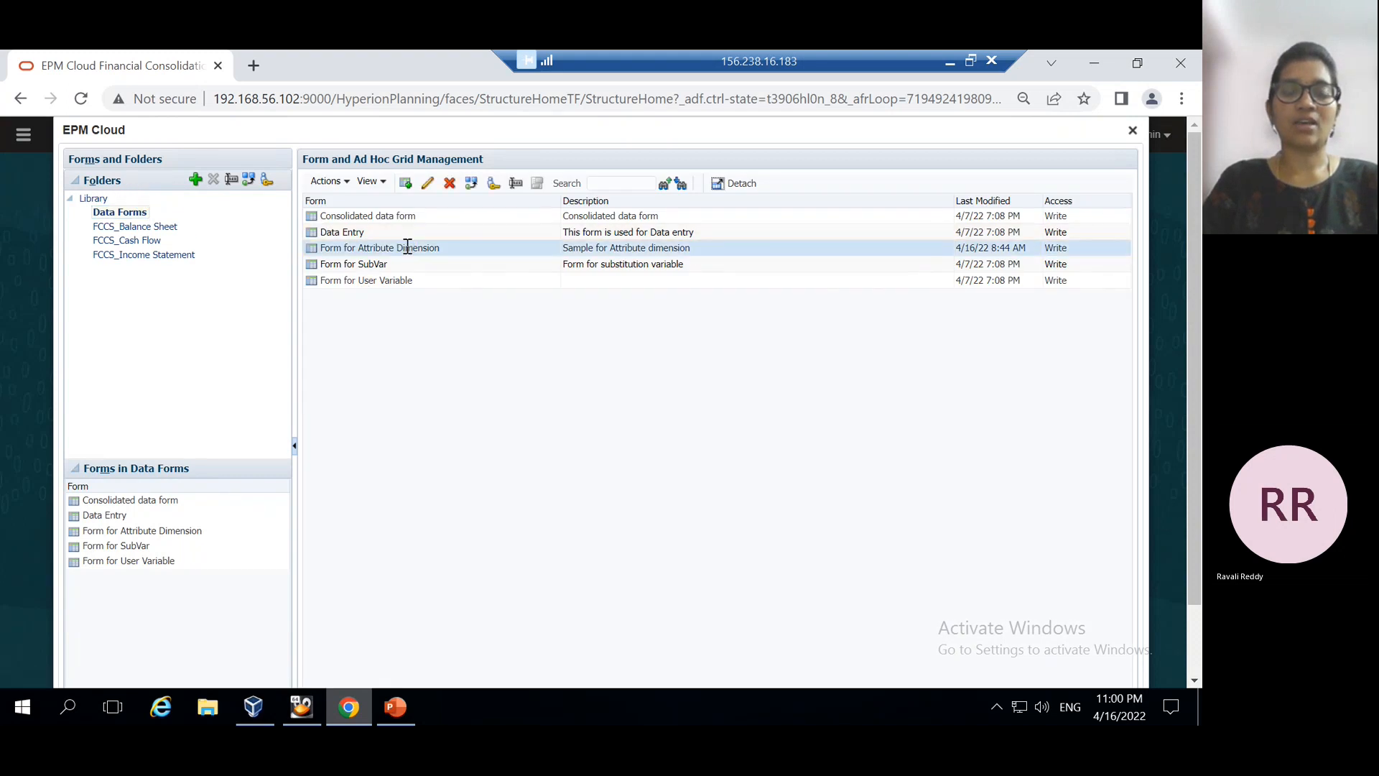
pyautogui.click(429, 183)
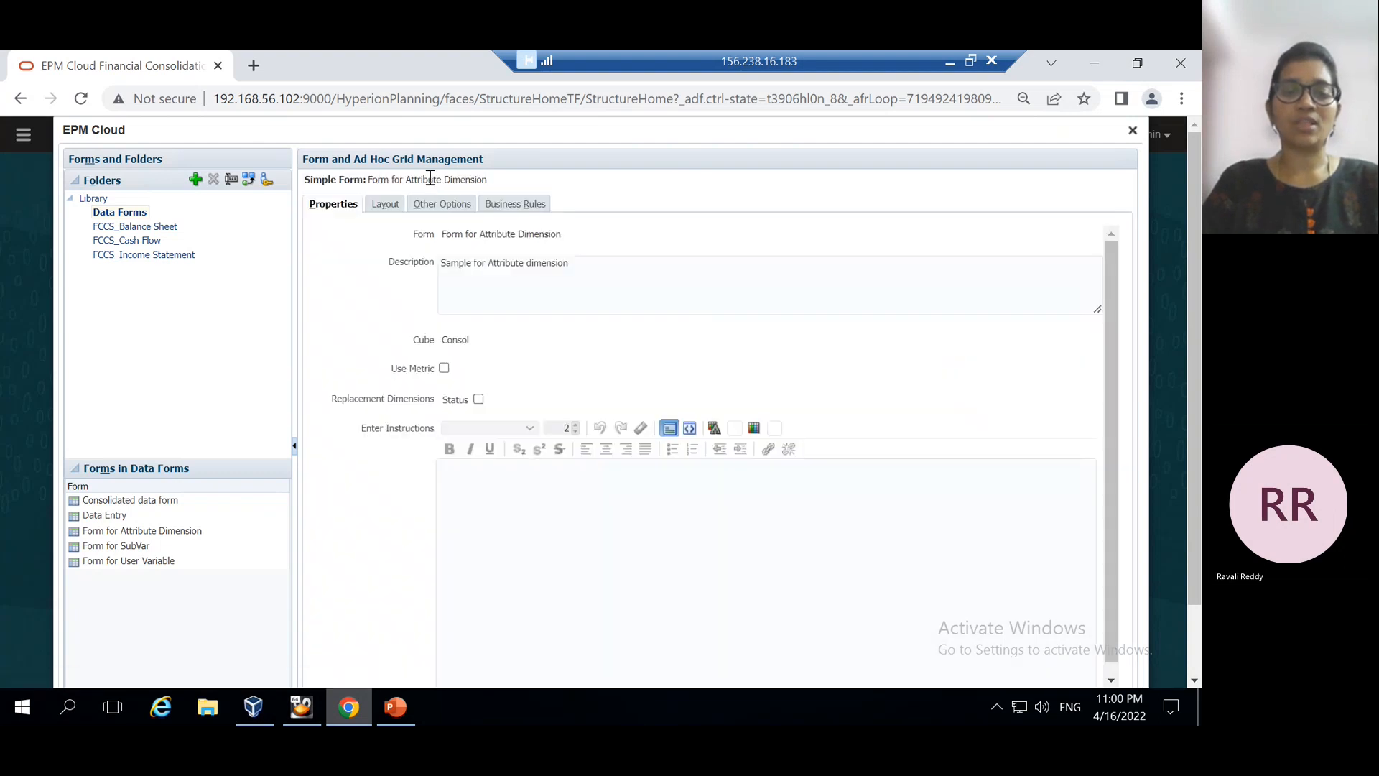
pyautogui.click(385, 206)
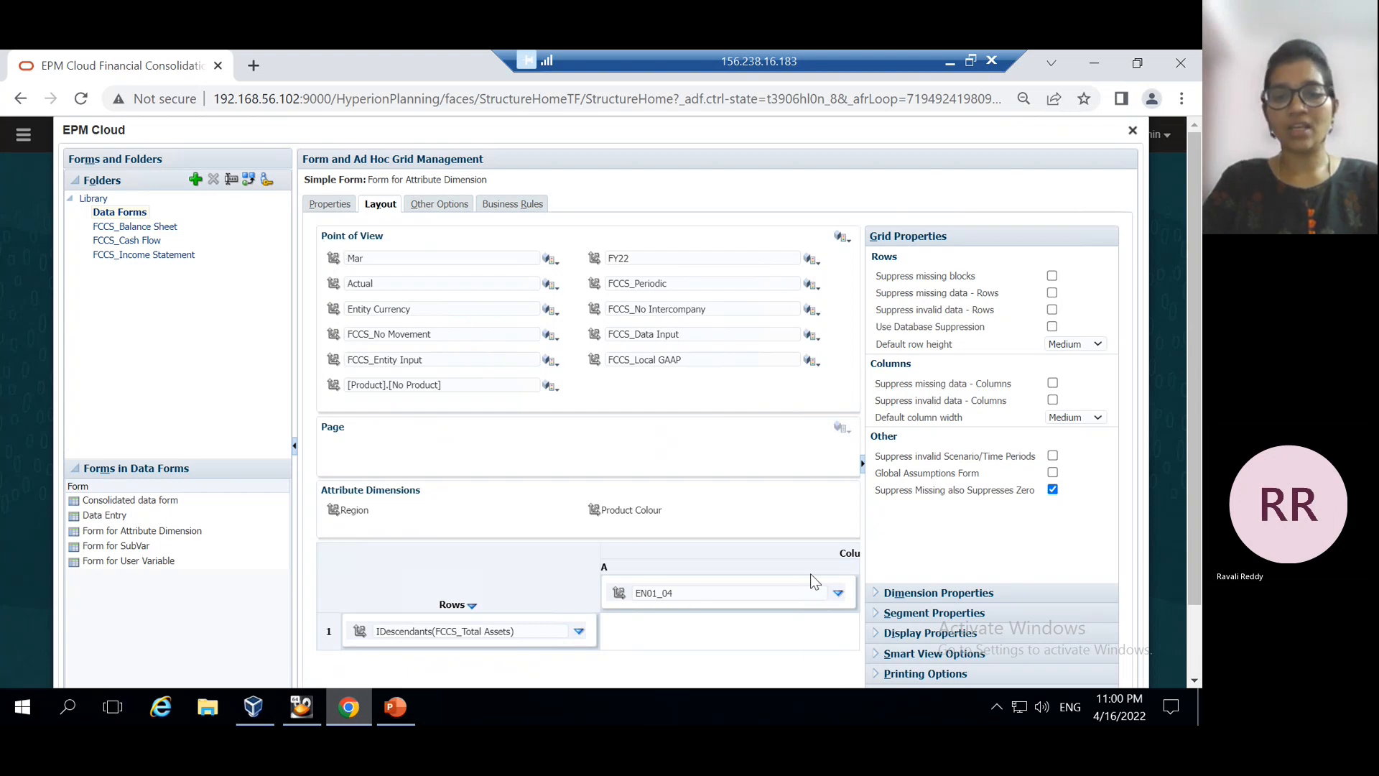
pyautogui.scroll(-1, 810, 574)
pyautogui.click(767, 614)
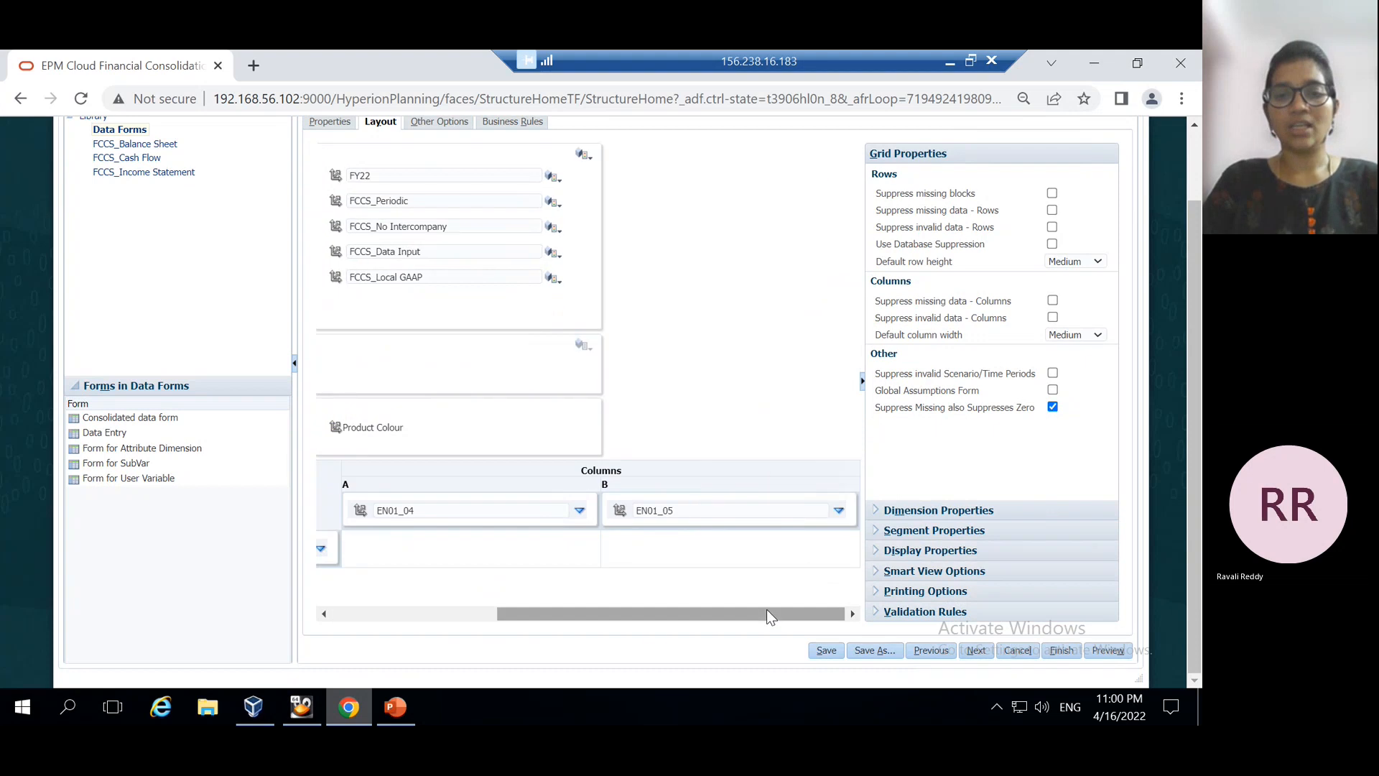
pyautogui.click(390, 615)
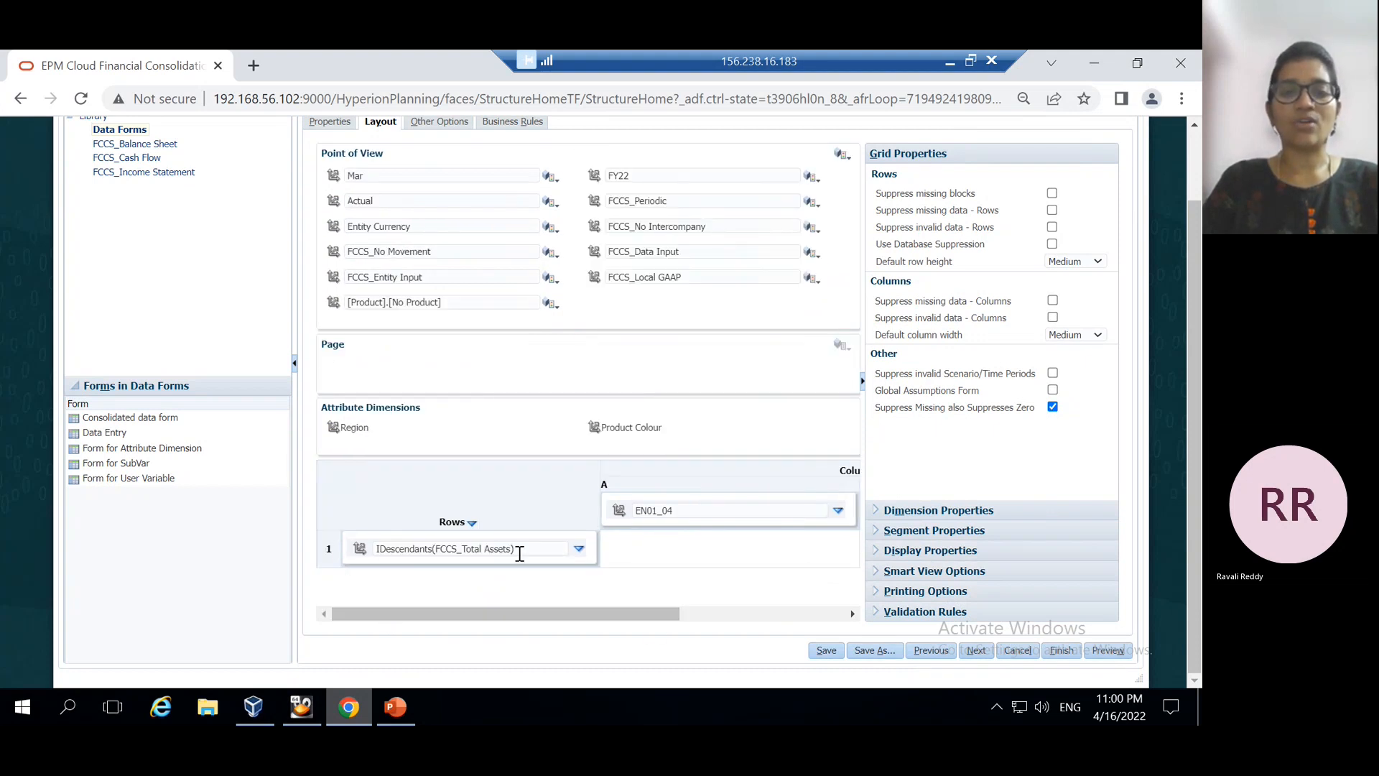
pyautogui.scroll(1, 679, 461)
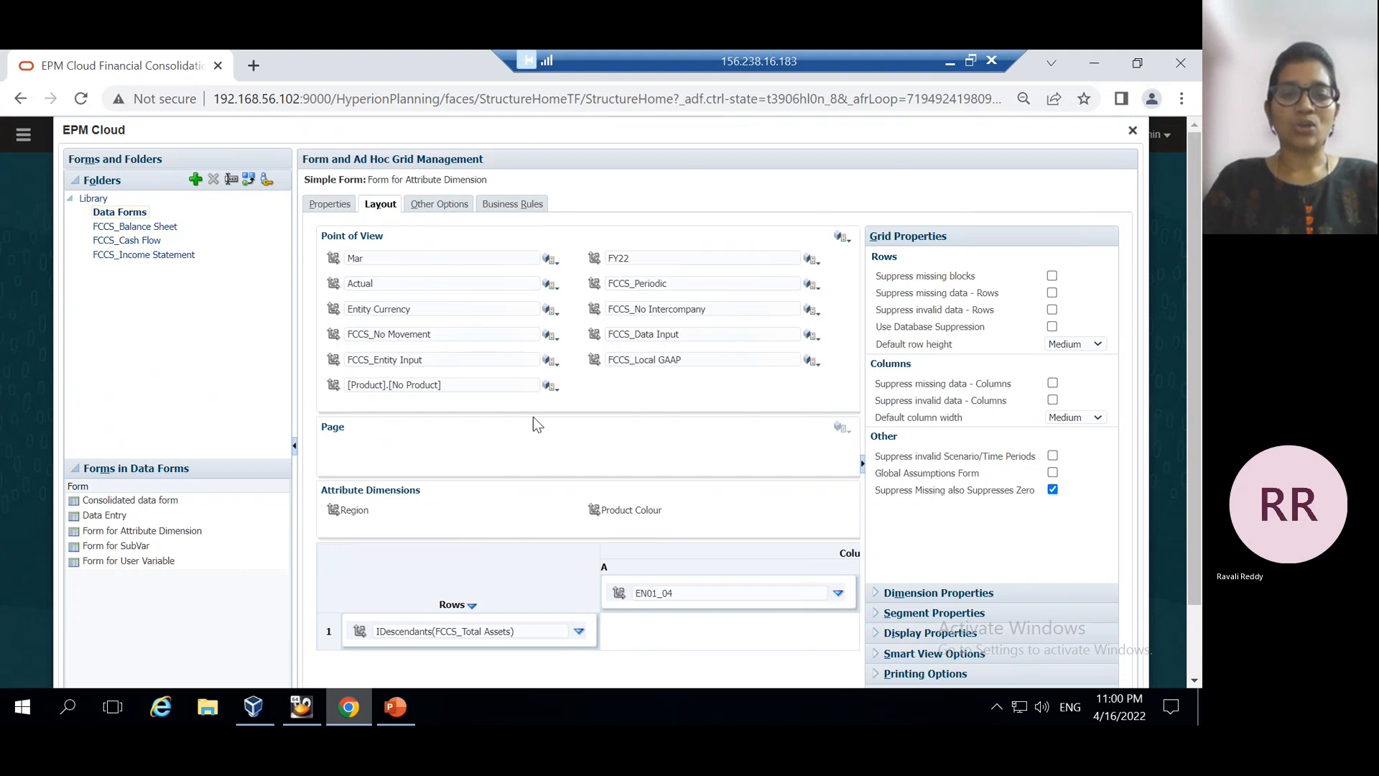
pyautogui.click(390, 709)
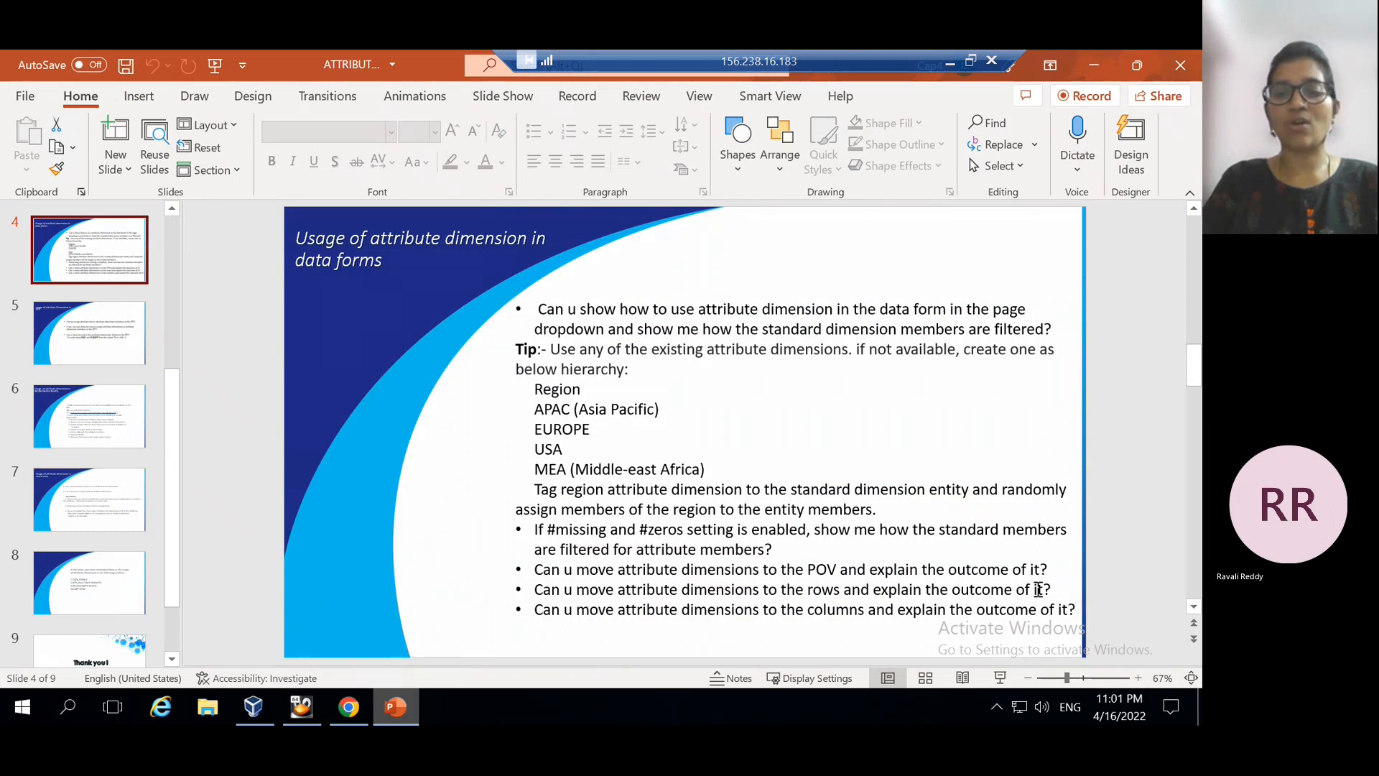
pyautogui.click(397, 708)
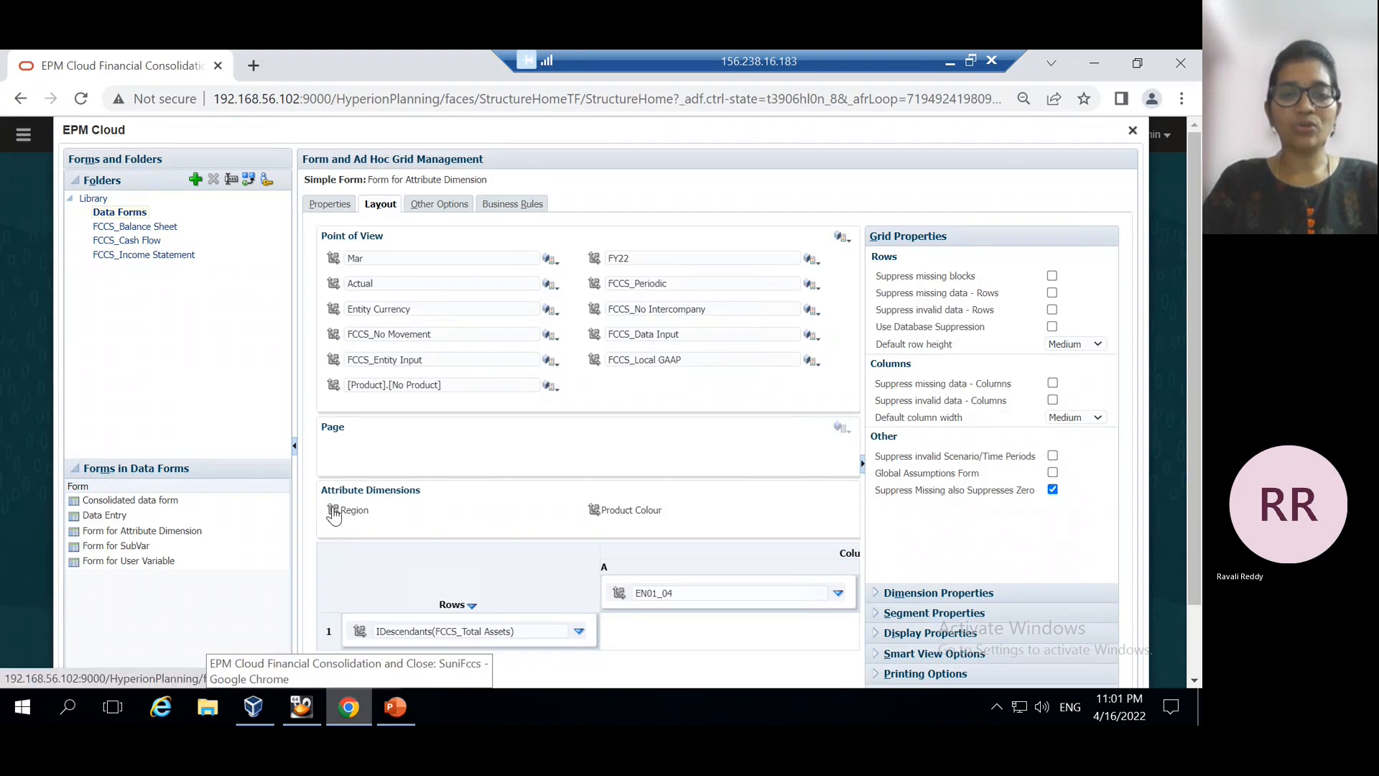
# Move Region into the Point of View and set its member to USA
pyautogui.moveTo(333, 514); pyautogui.dragTo(354, 235)
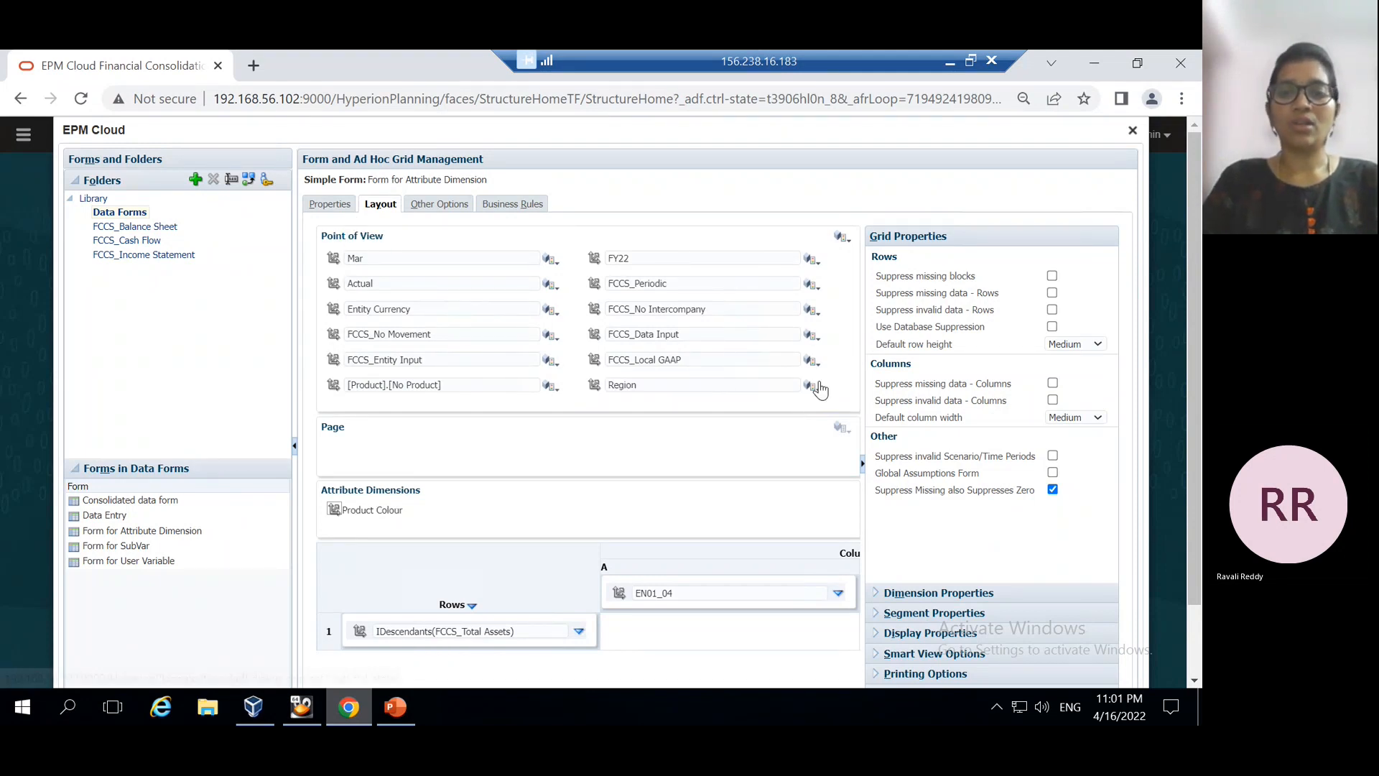
pyautogui.click(813, 386)
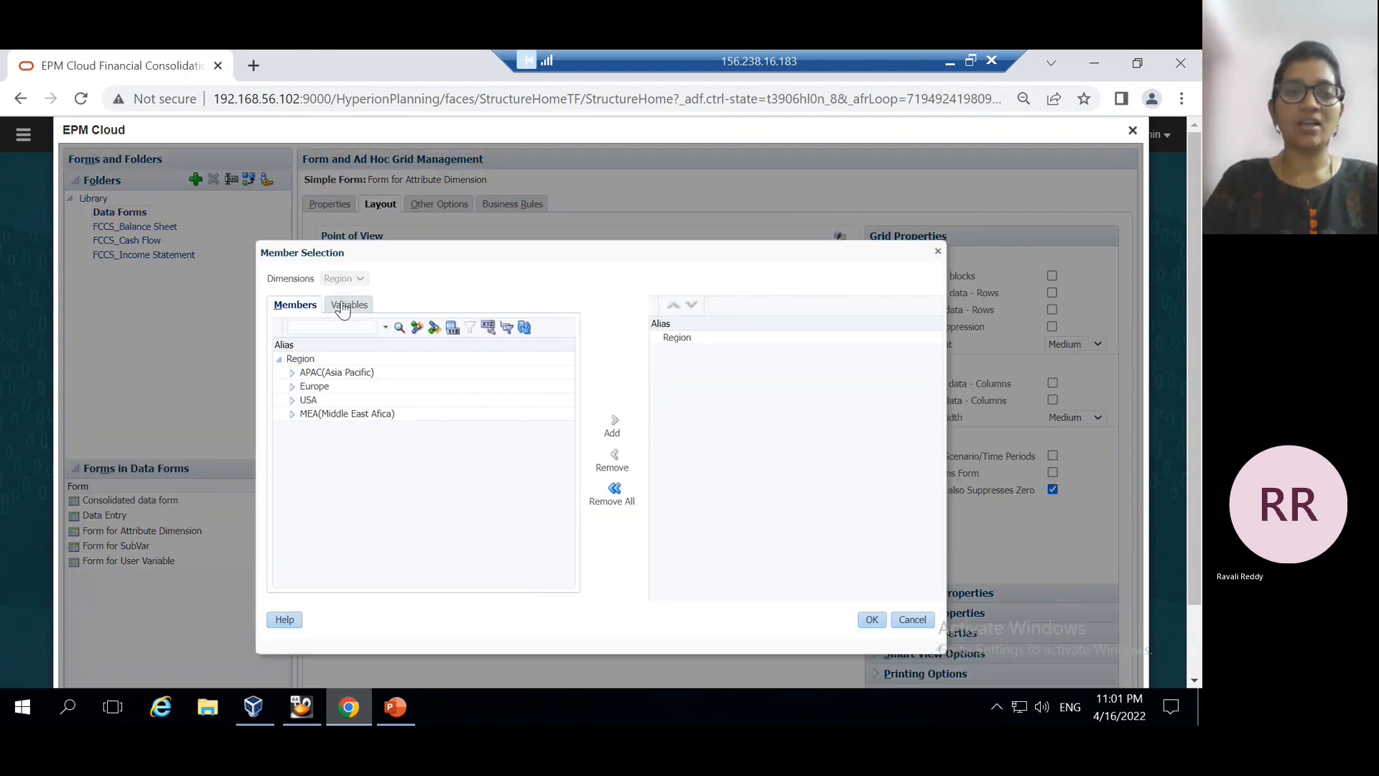
pyautogui.click(314, 385)
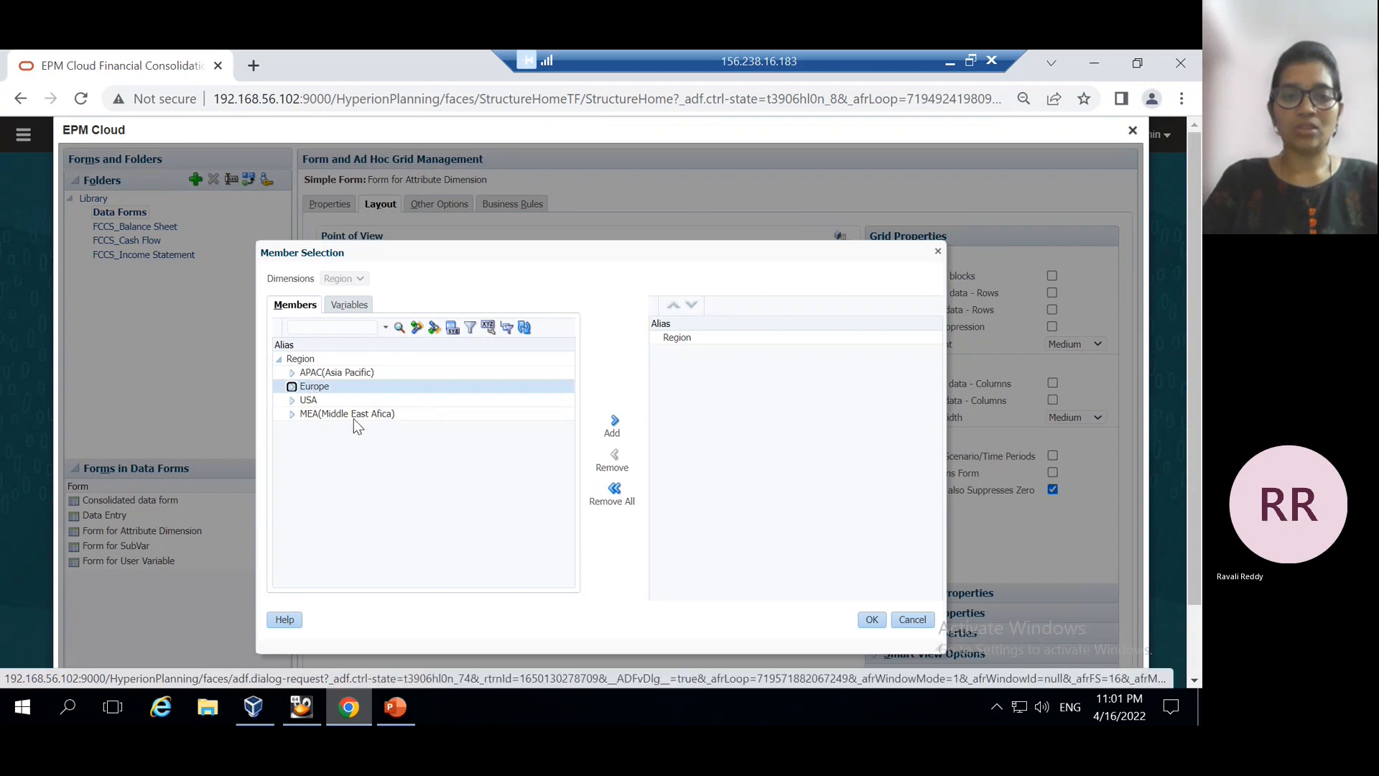
pyautogui.click(310, 399)
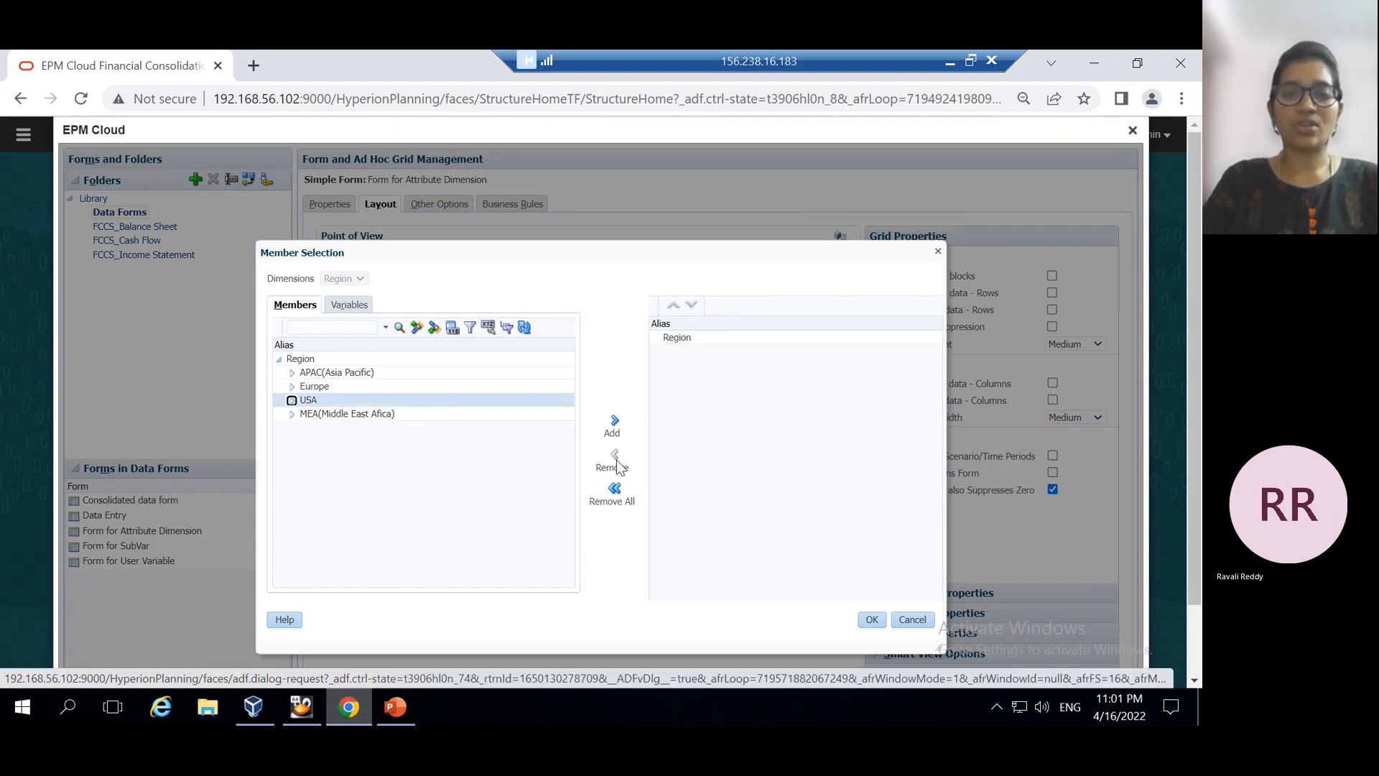
pyautogui.click(615, 426)
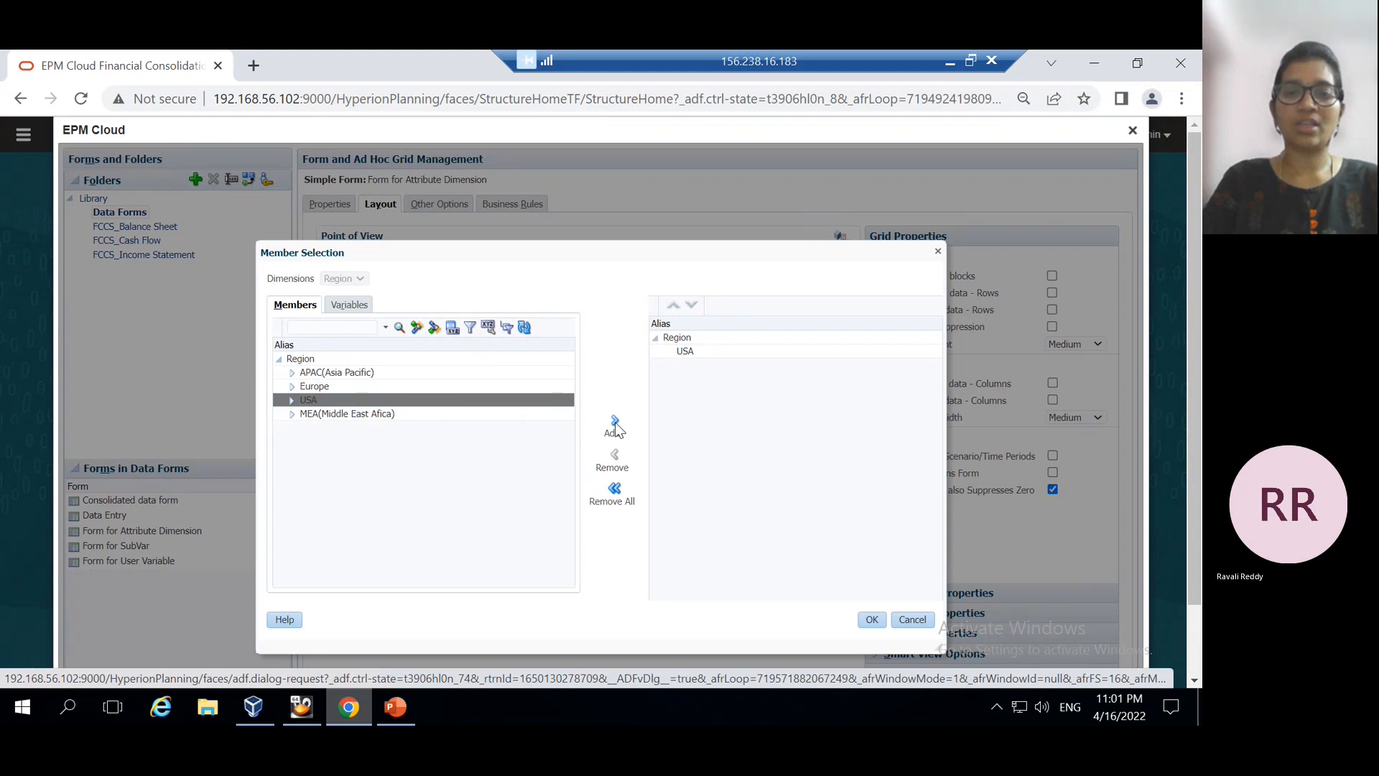
pyautogui.click(872, 619)
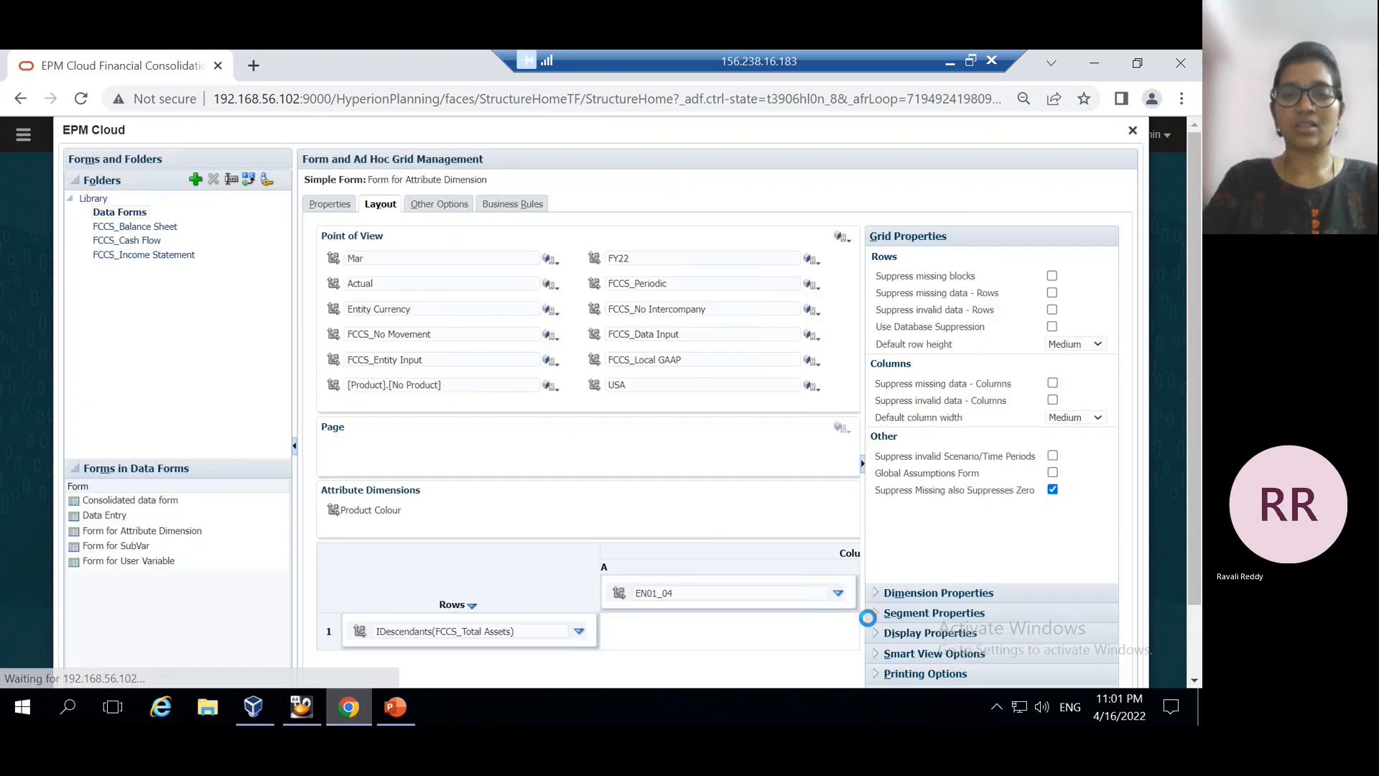
# Save the form and preview the grid with EN01_04_New York and EN01_05_India
pyautogui.scroll(-2, 765, 429)
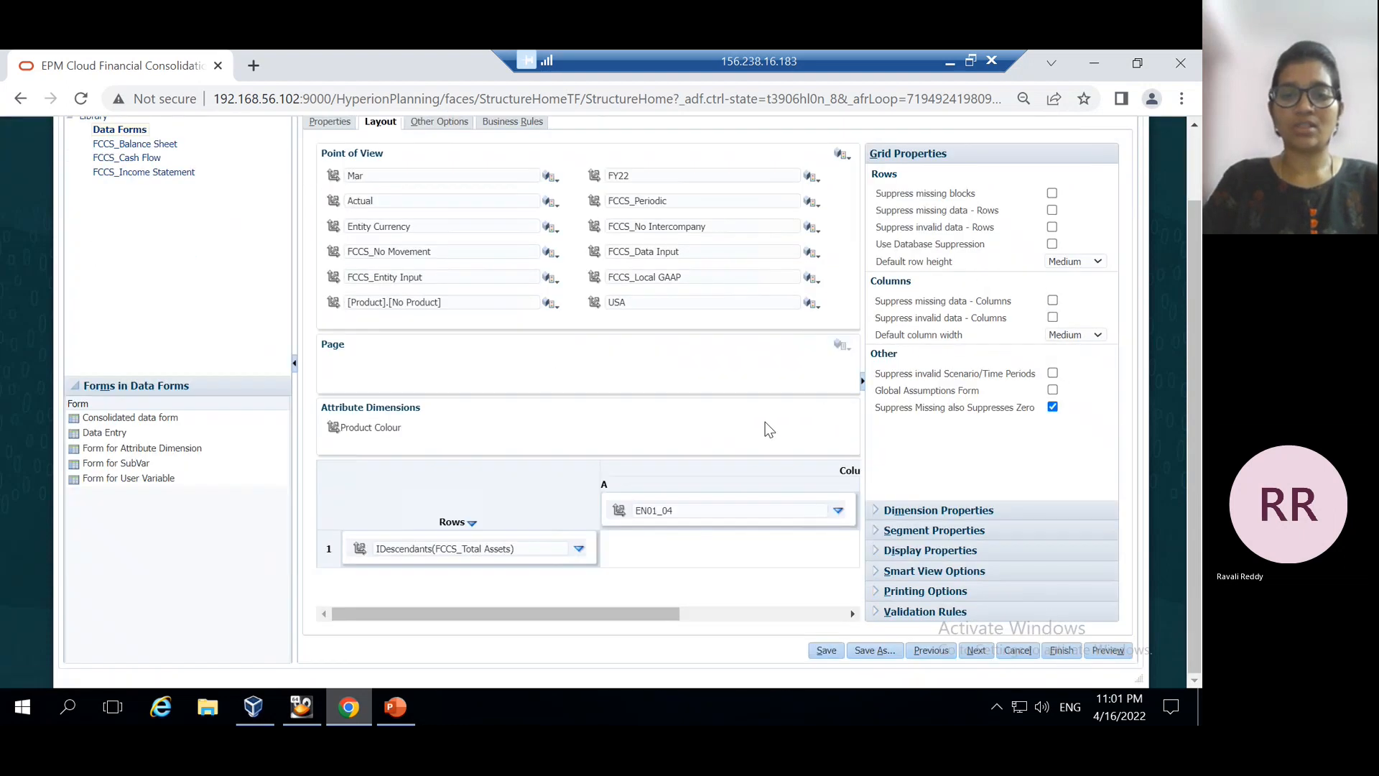
pyautogui.click(825, 651)
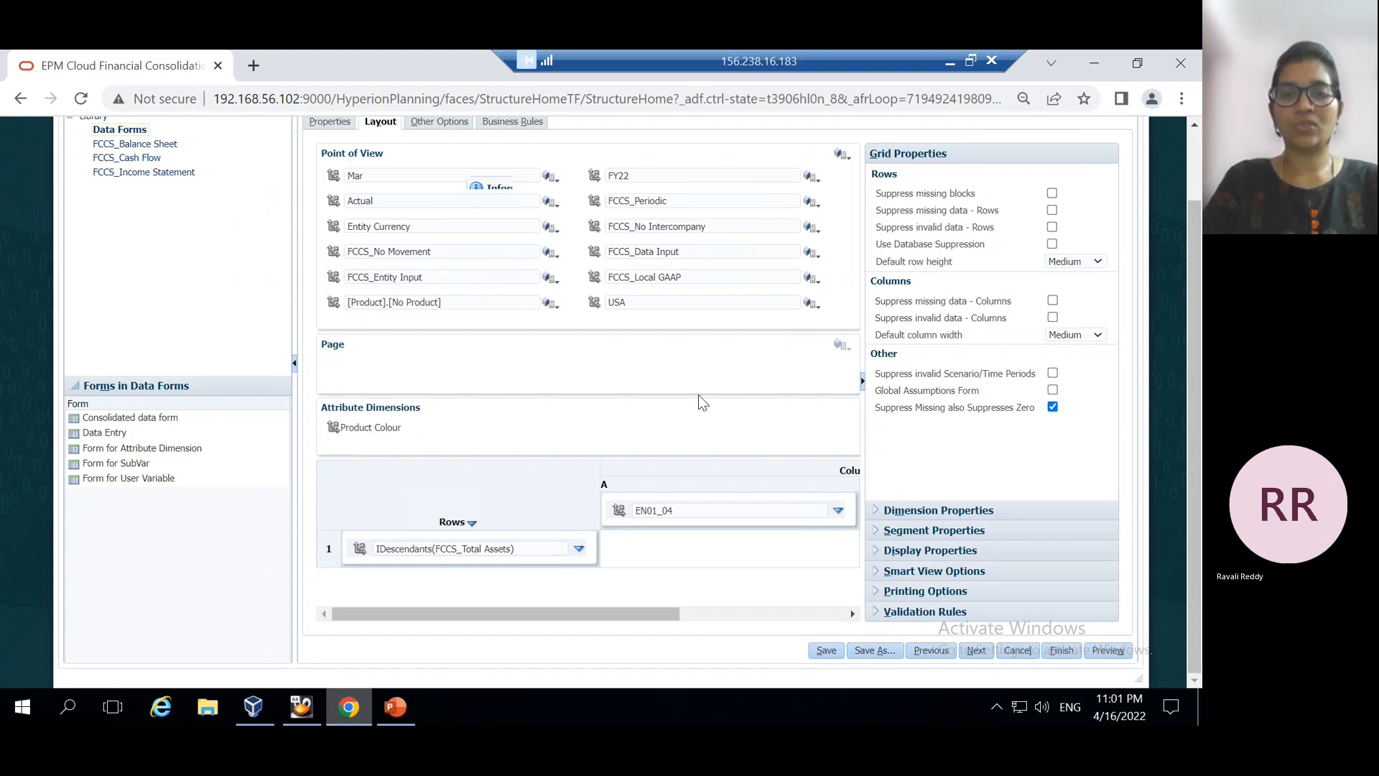
pyautogui.click(705, 237)
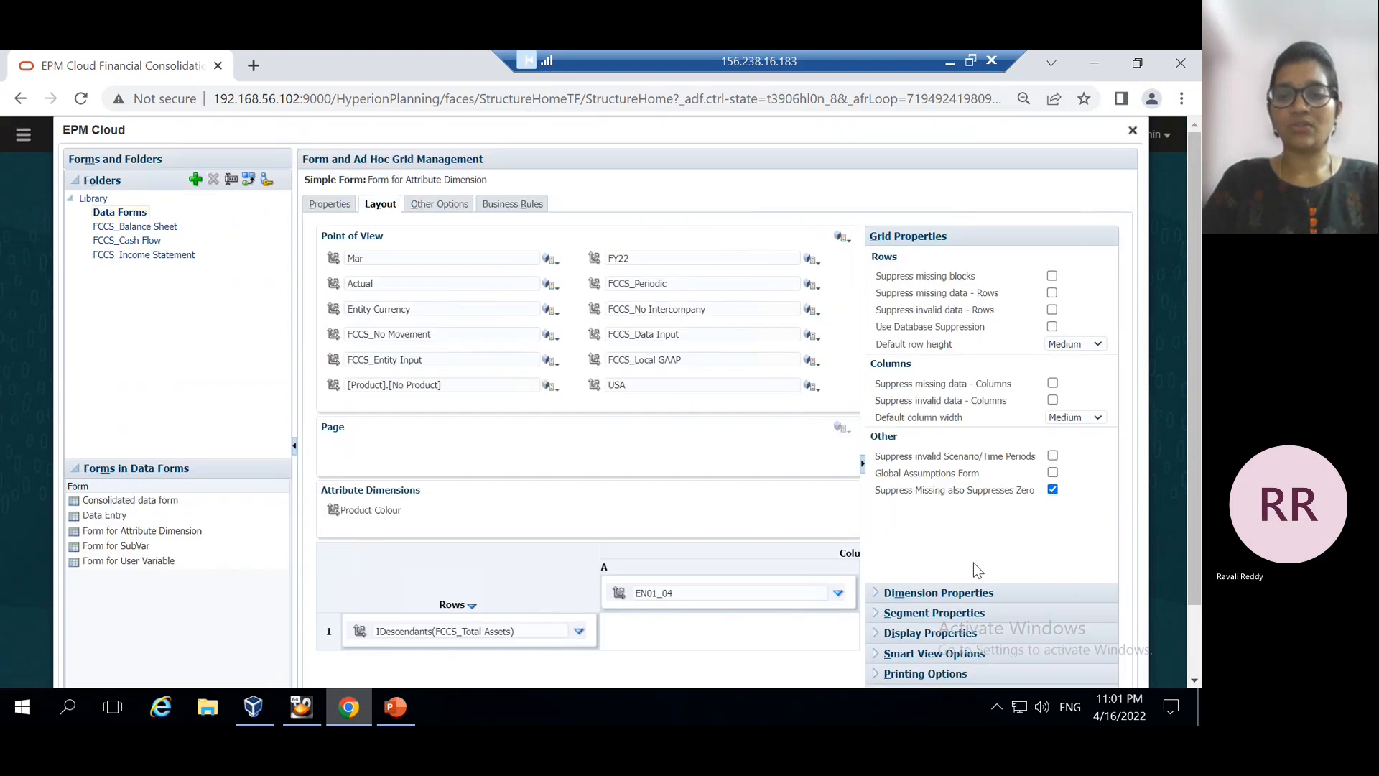
pyautogui.scroll(-2, 1098, 637)
pyautogui.click(1107, 650)
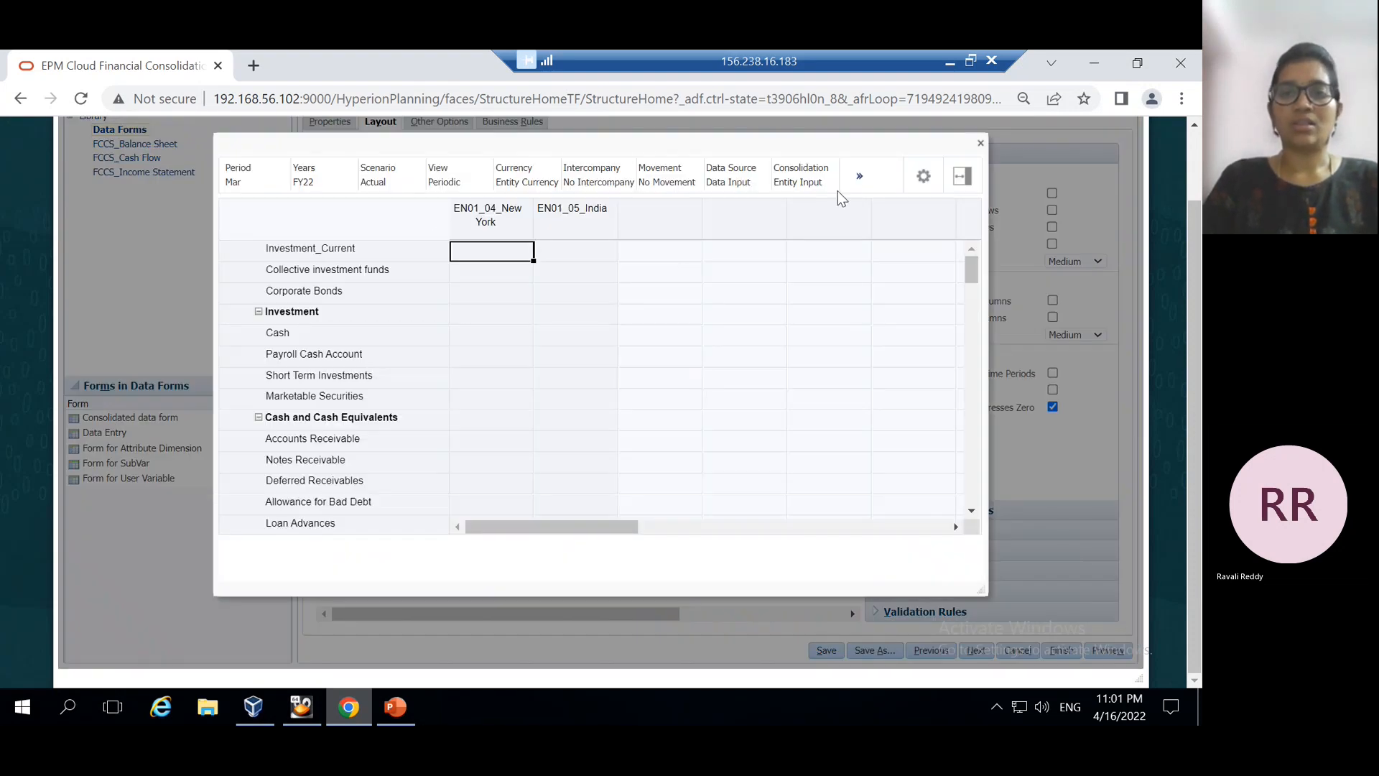
# Check the remaining POV dimensions, close the preview, and return Region to Attribute Dimensions
pyautogui.click(860, 176)
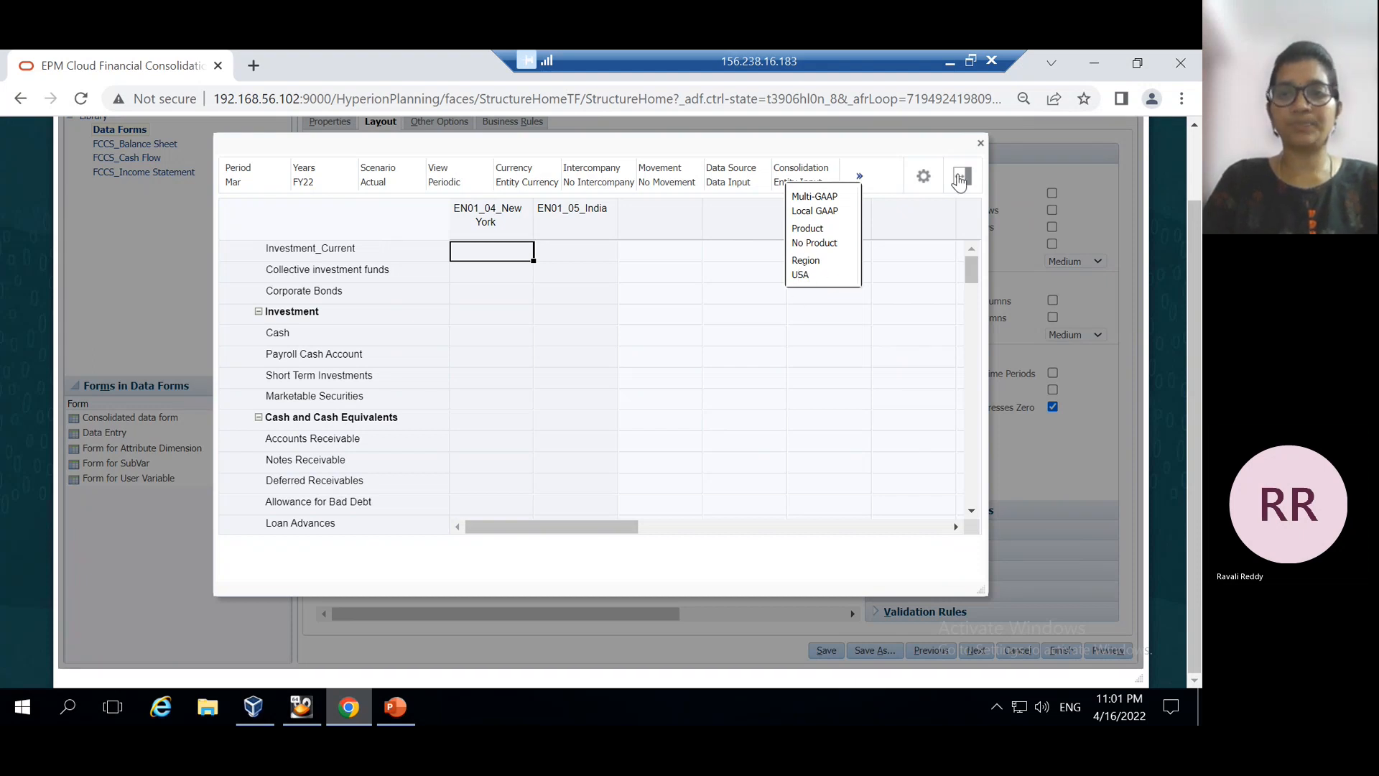
pyautogui.click(981, 143)
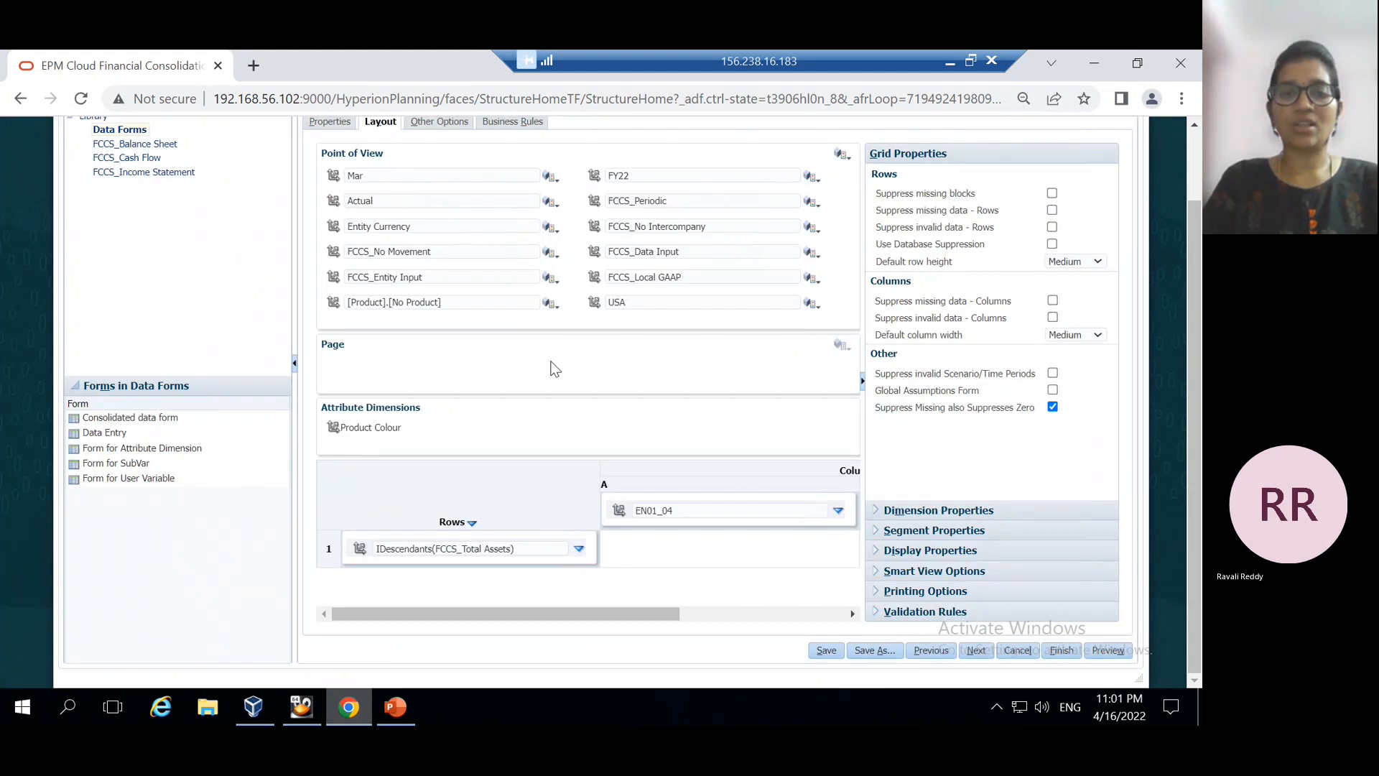
pyautogui.moveTo(596, 308); pyautogui.dragTo(400, 404)
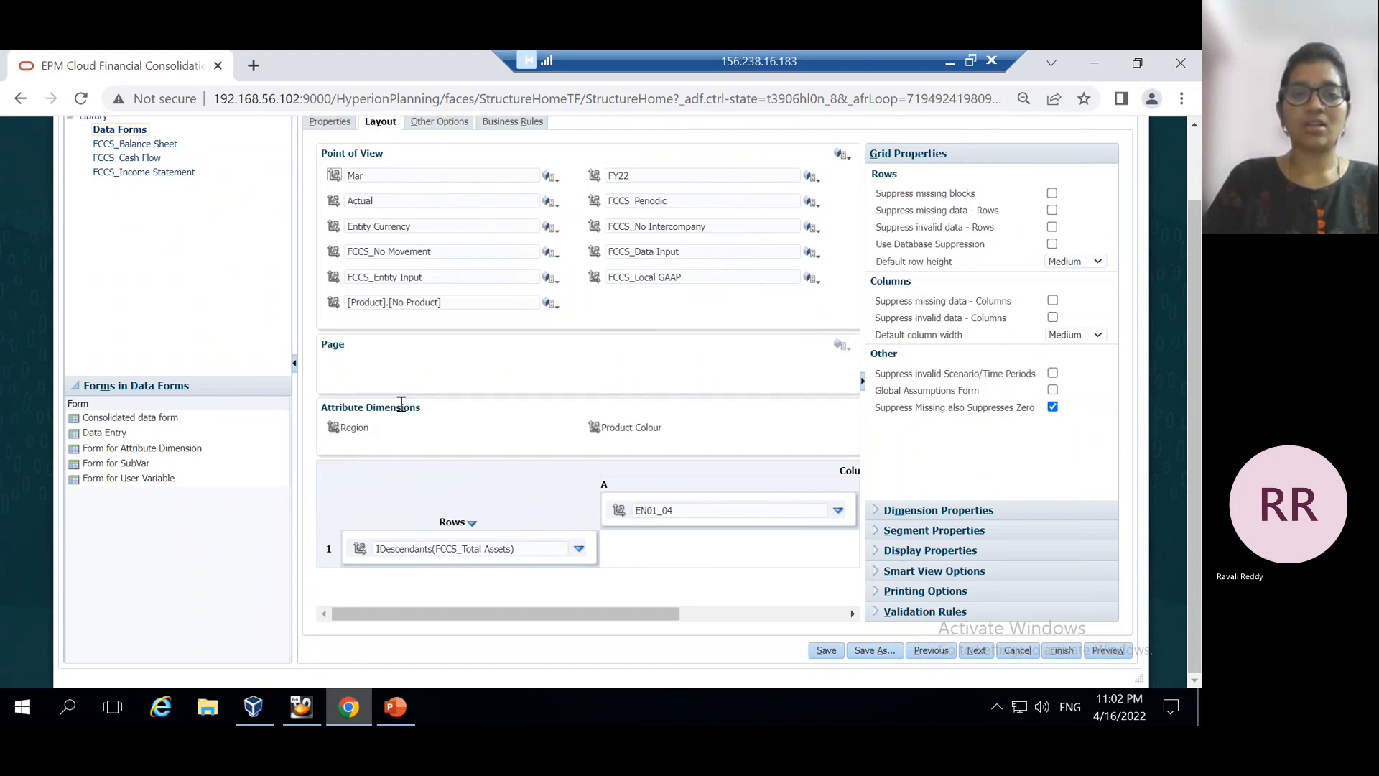
# Place Region in the form rows under total assets and pick Europe in its member selection
pyautogui.click(397, 708)
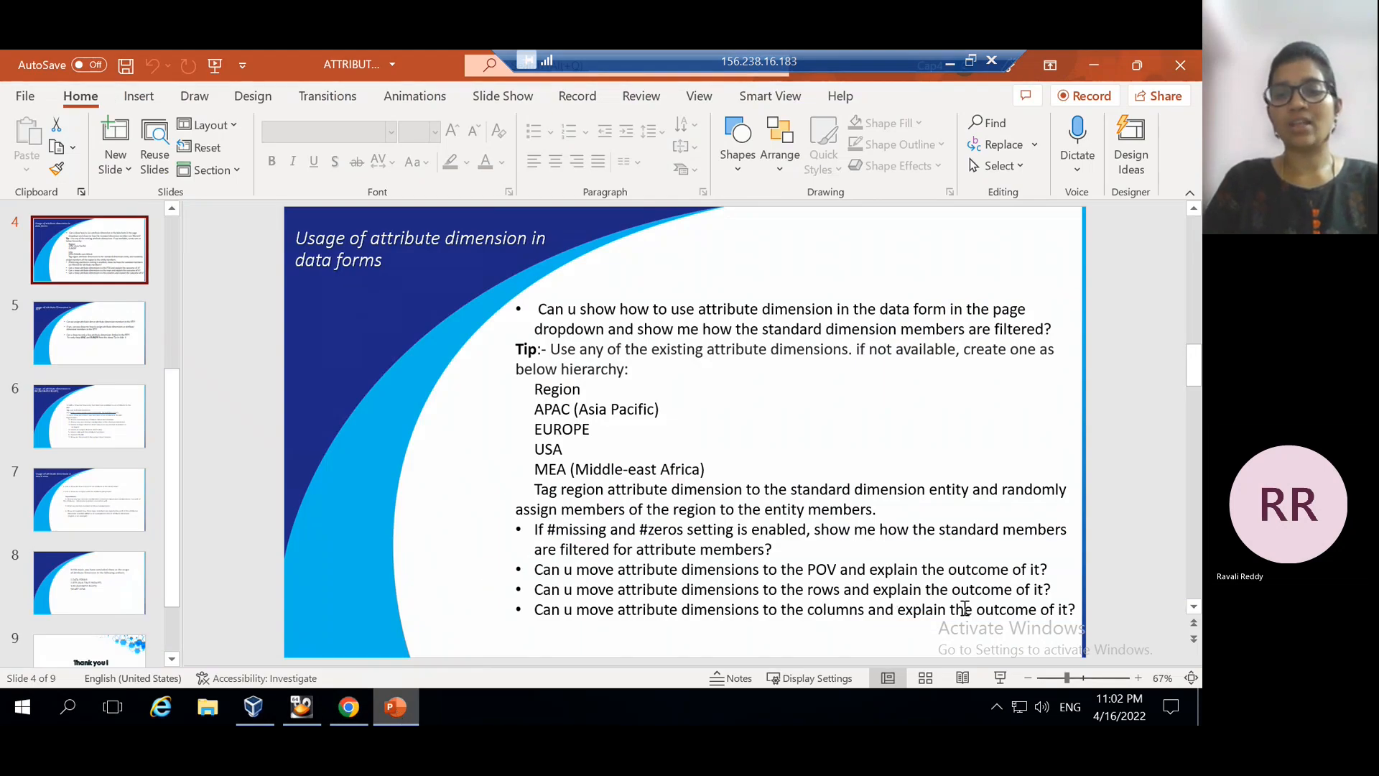
pyautogui.click(403, 709)
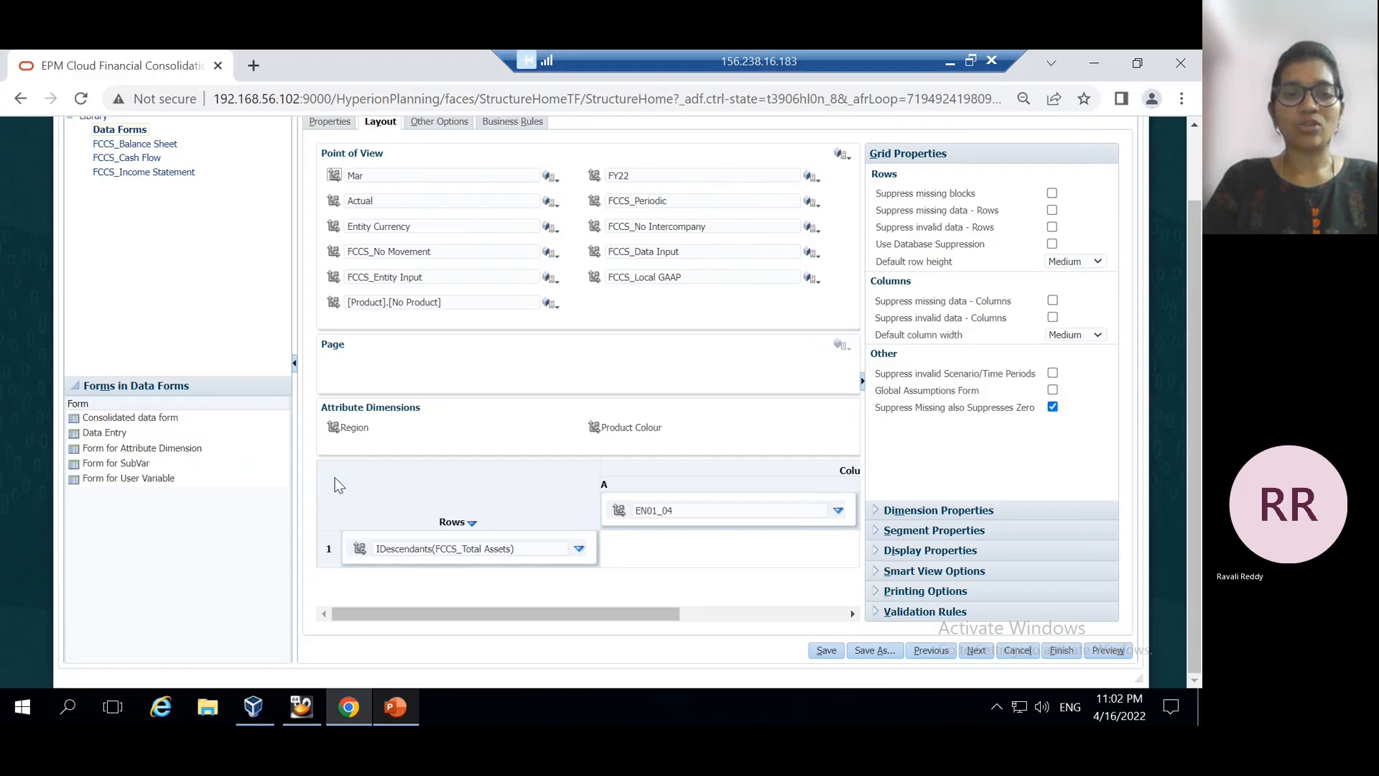
pyautogui.moveTo(334, 427); pyautogui.dragTo(363, 563)
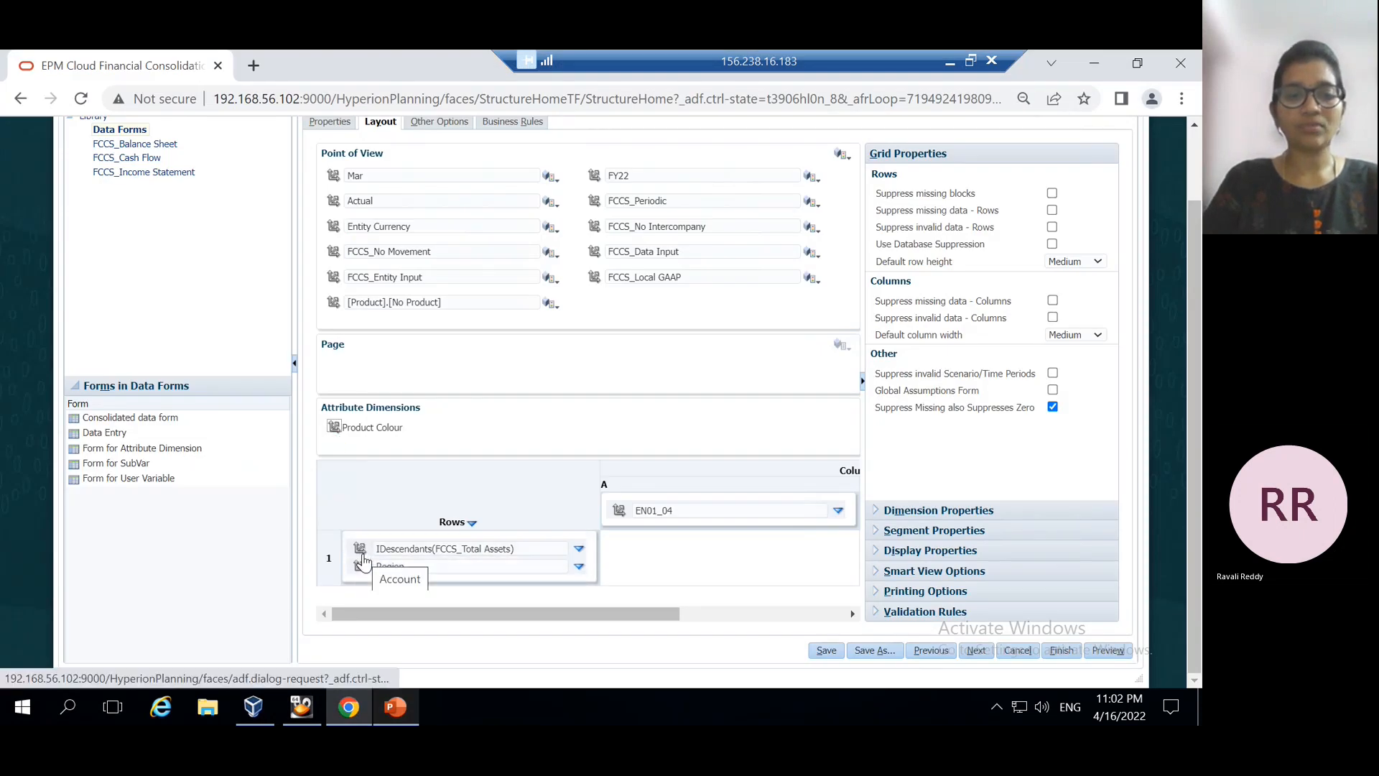
pyautogui.click(579, 566)
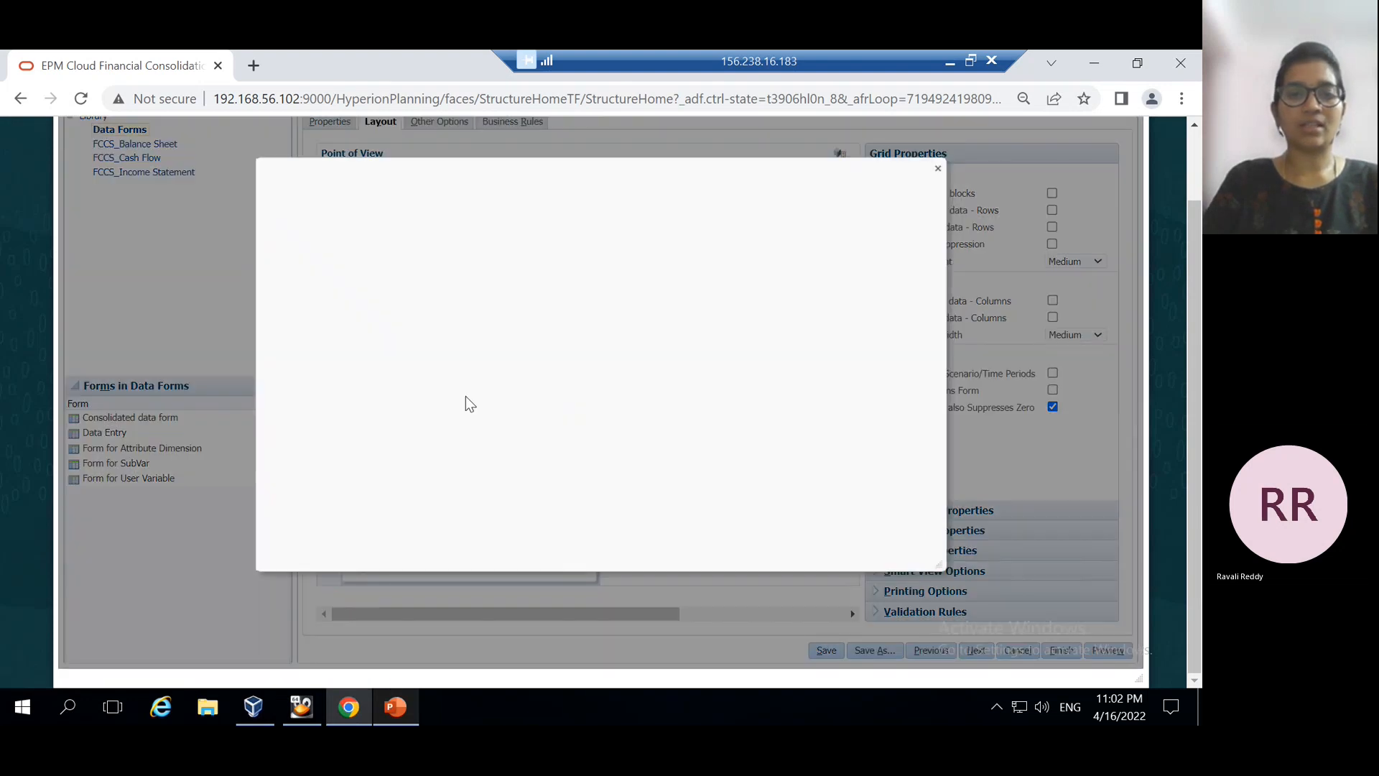
pyautogui.click(315, 303)
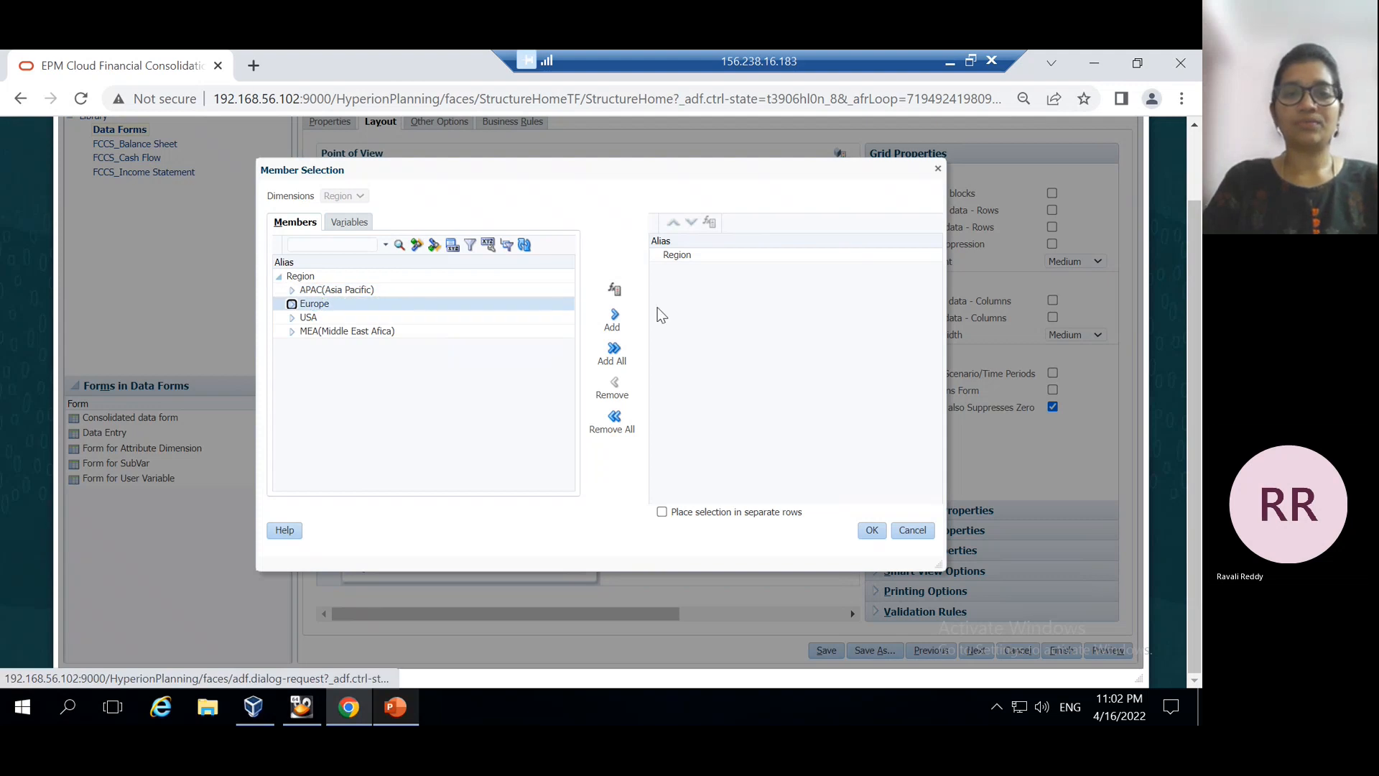
# Add Europe as the Region row member and save the form
pyautogui.click(614, 316)
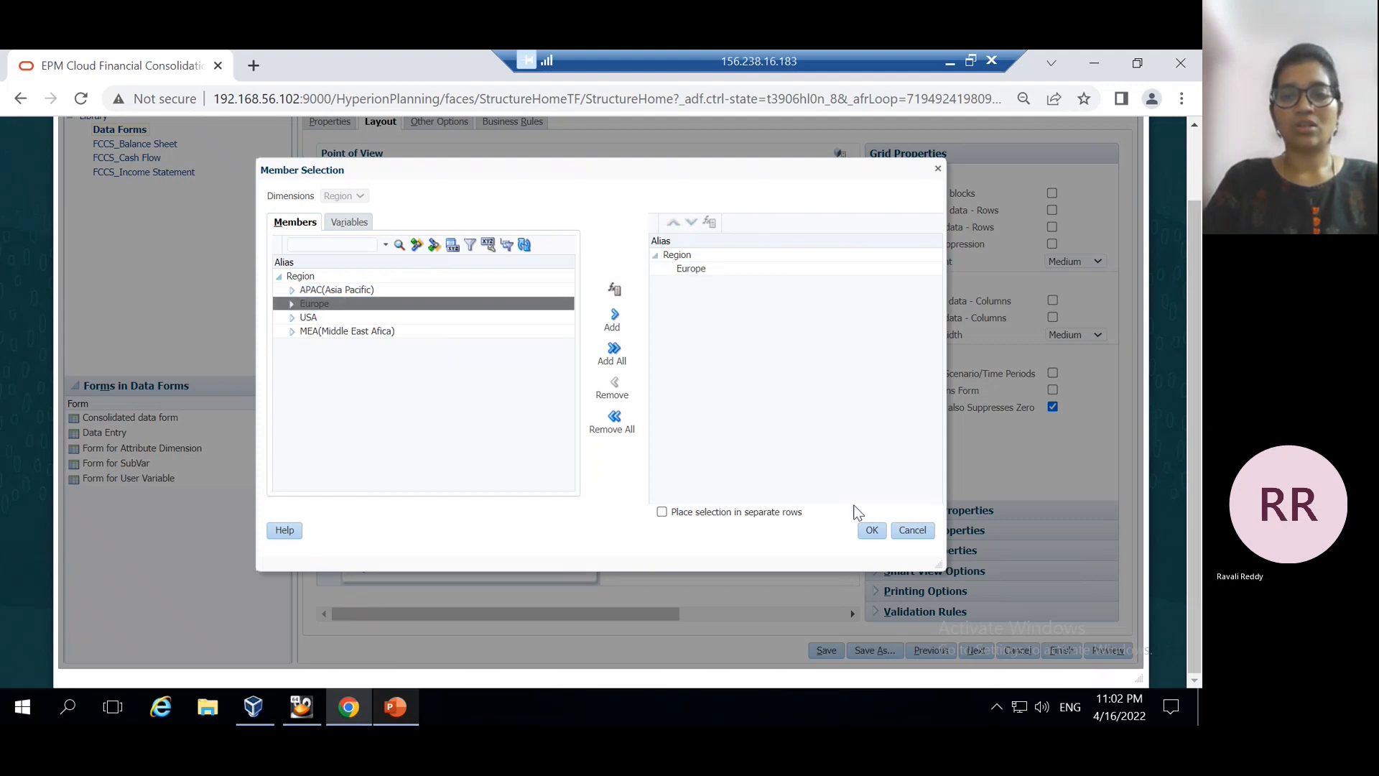
pyautogui.click(872, 529)
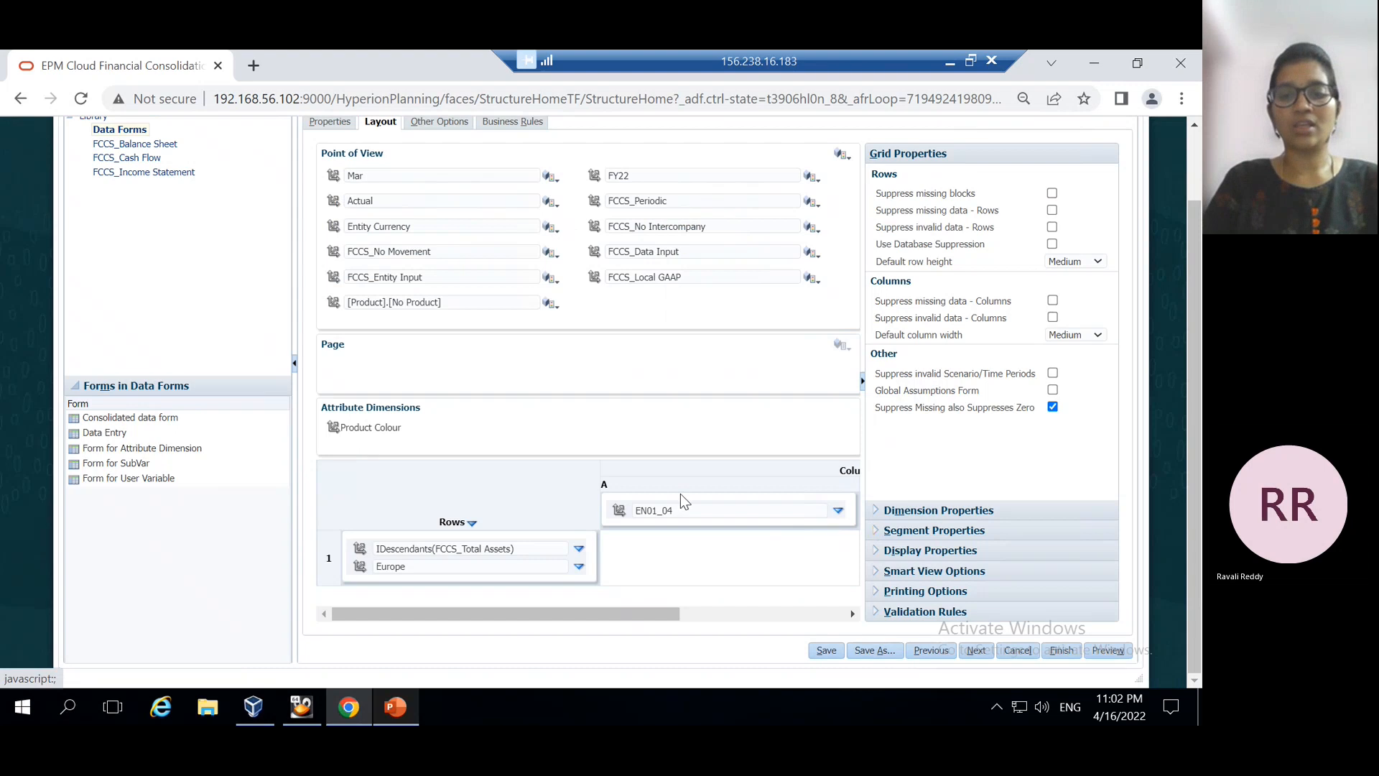
pyautogui.click(826, 651)
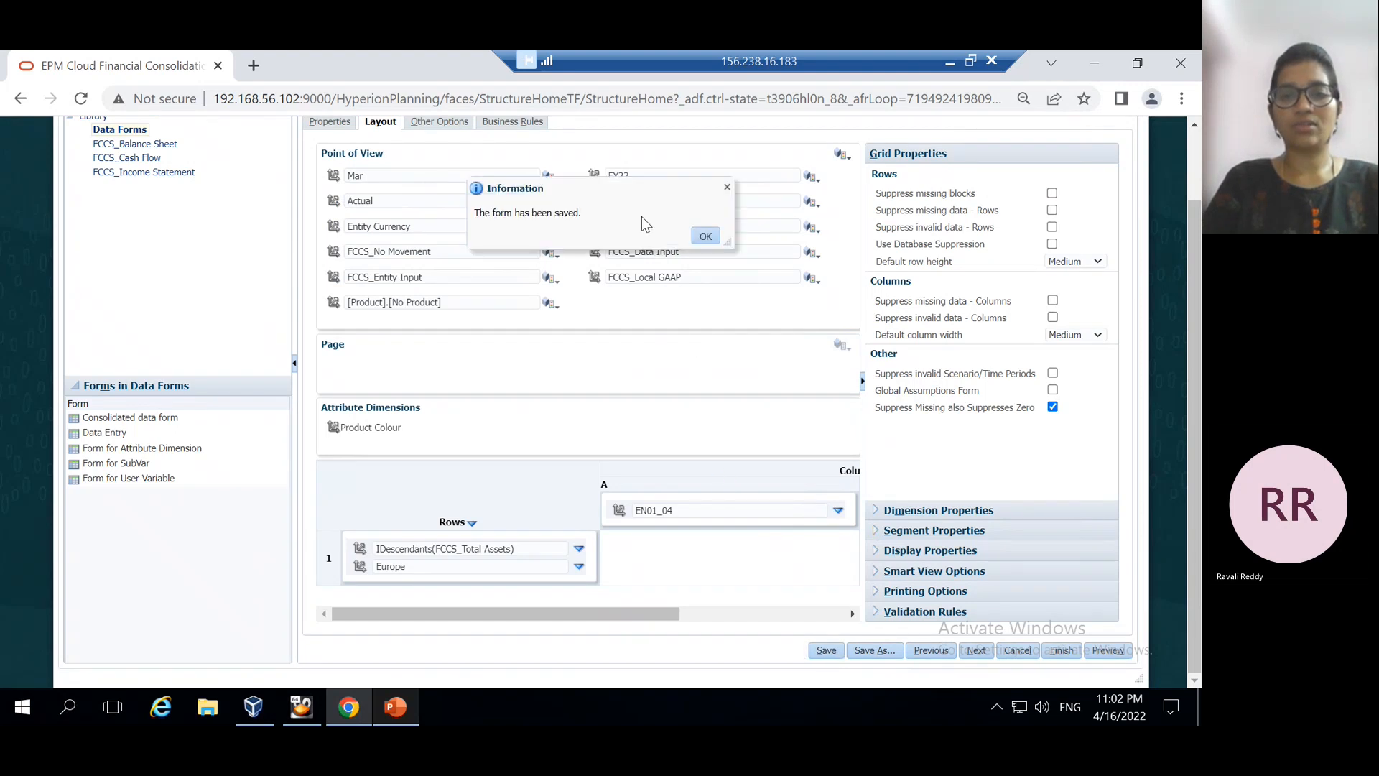
pyautogui.click(790, 232)
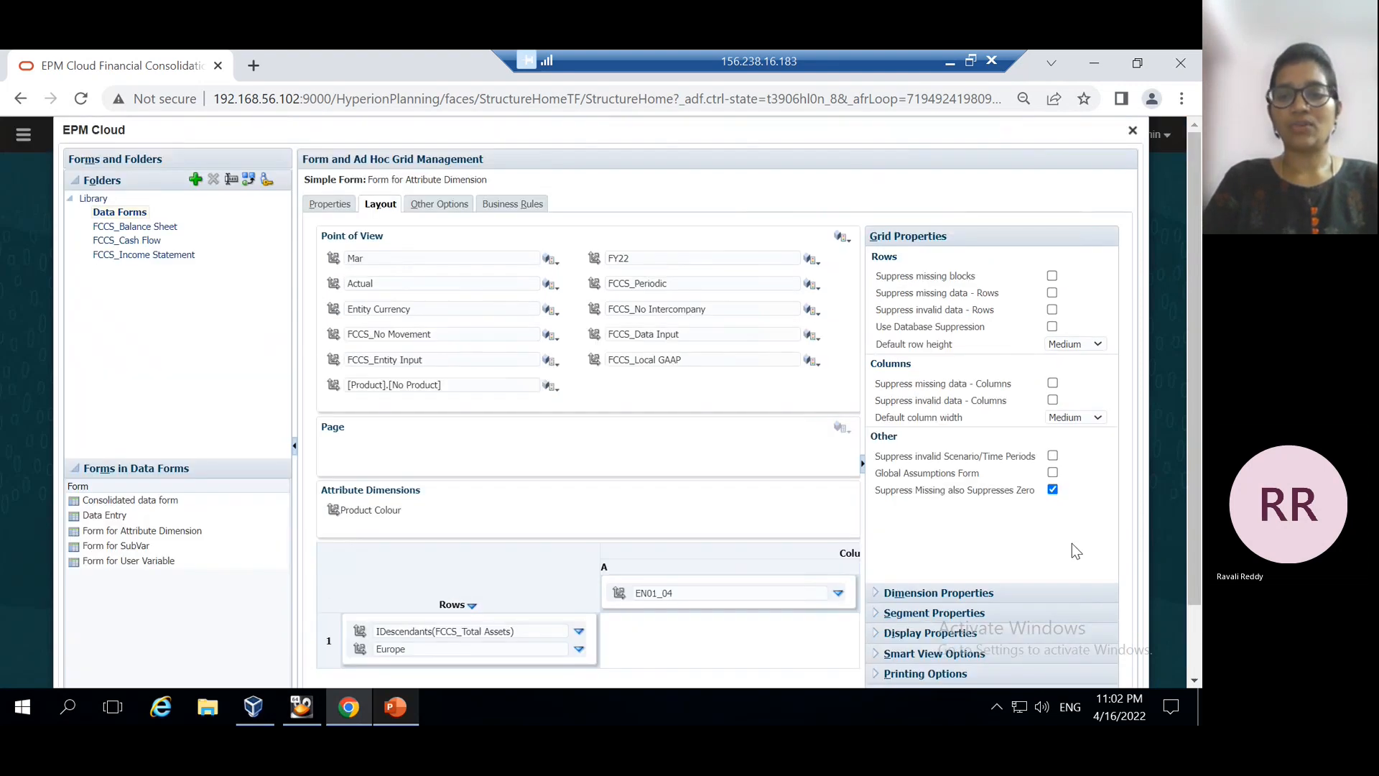
# Preview the form with Europe shown for each account, then compare against the slide
pyautogui.scroll(-2, 1071, 543)
pyautogui.click(1108, 650)
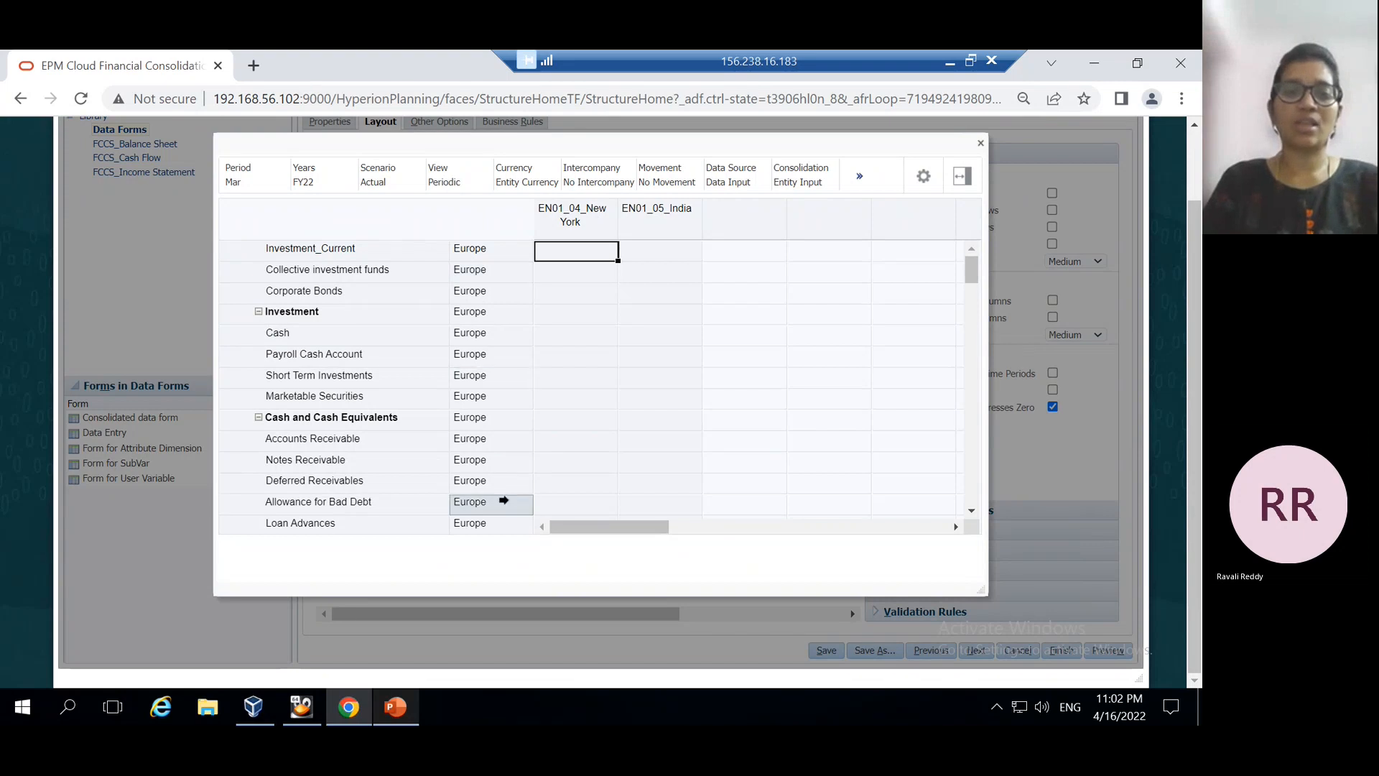
pyautogui.click(980, 142)
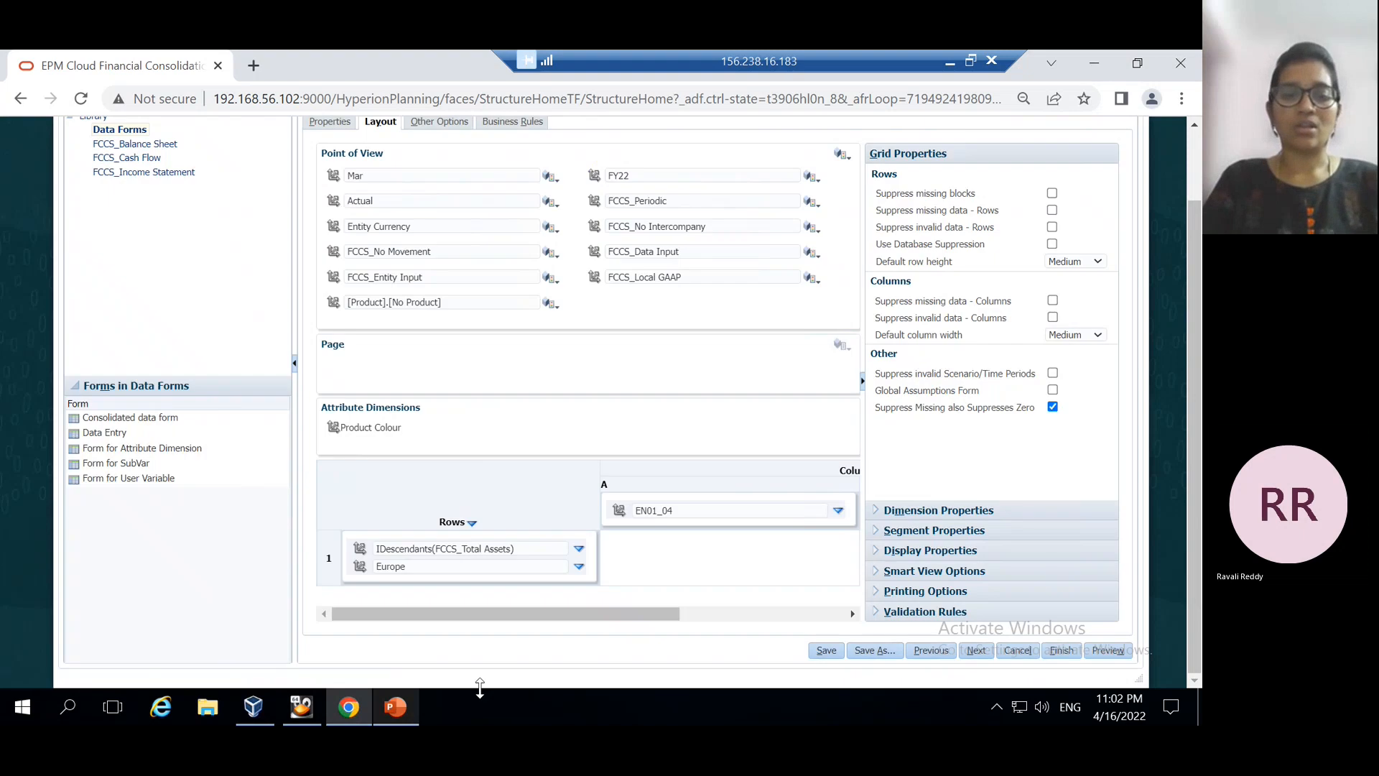
pyautogui.click(396, 707)
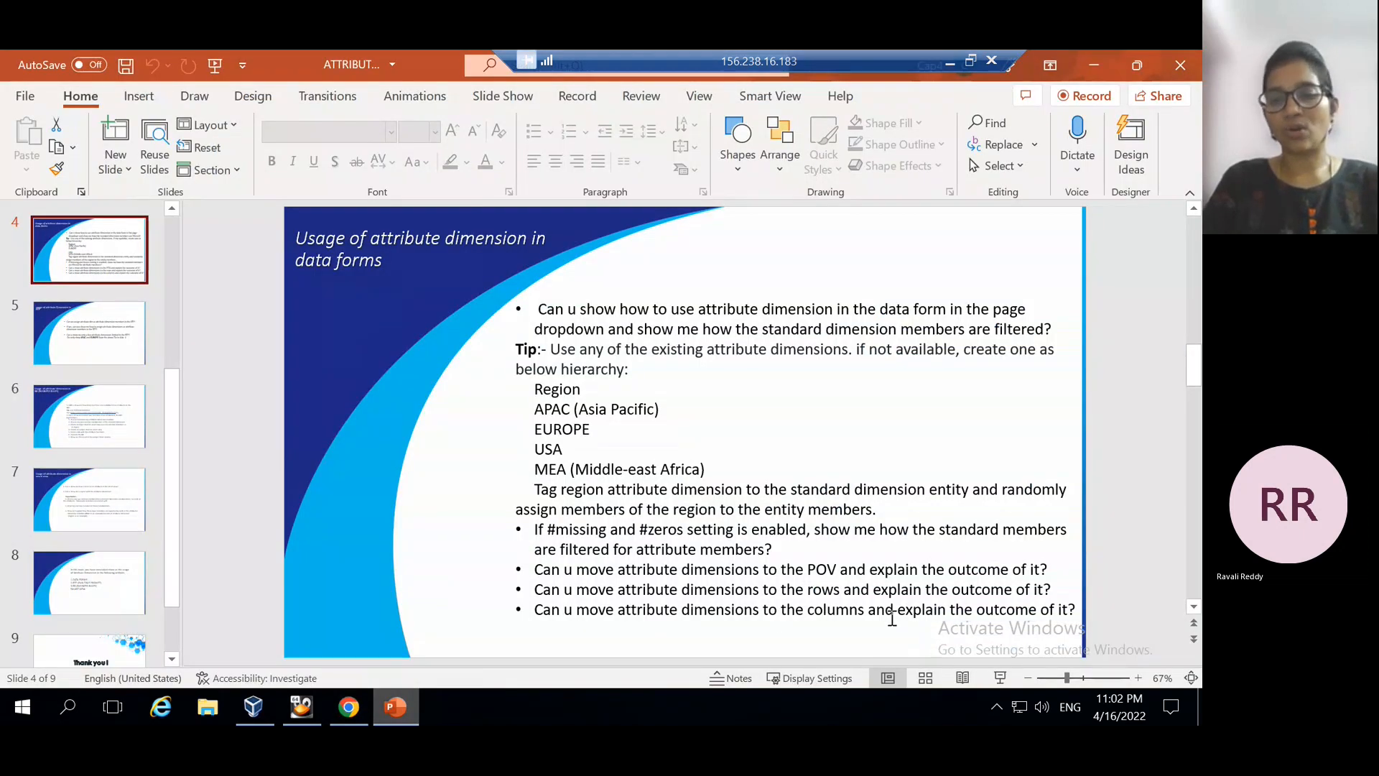
pyautogui.click(349, 707)
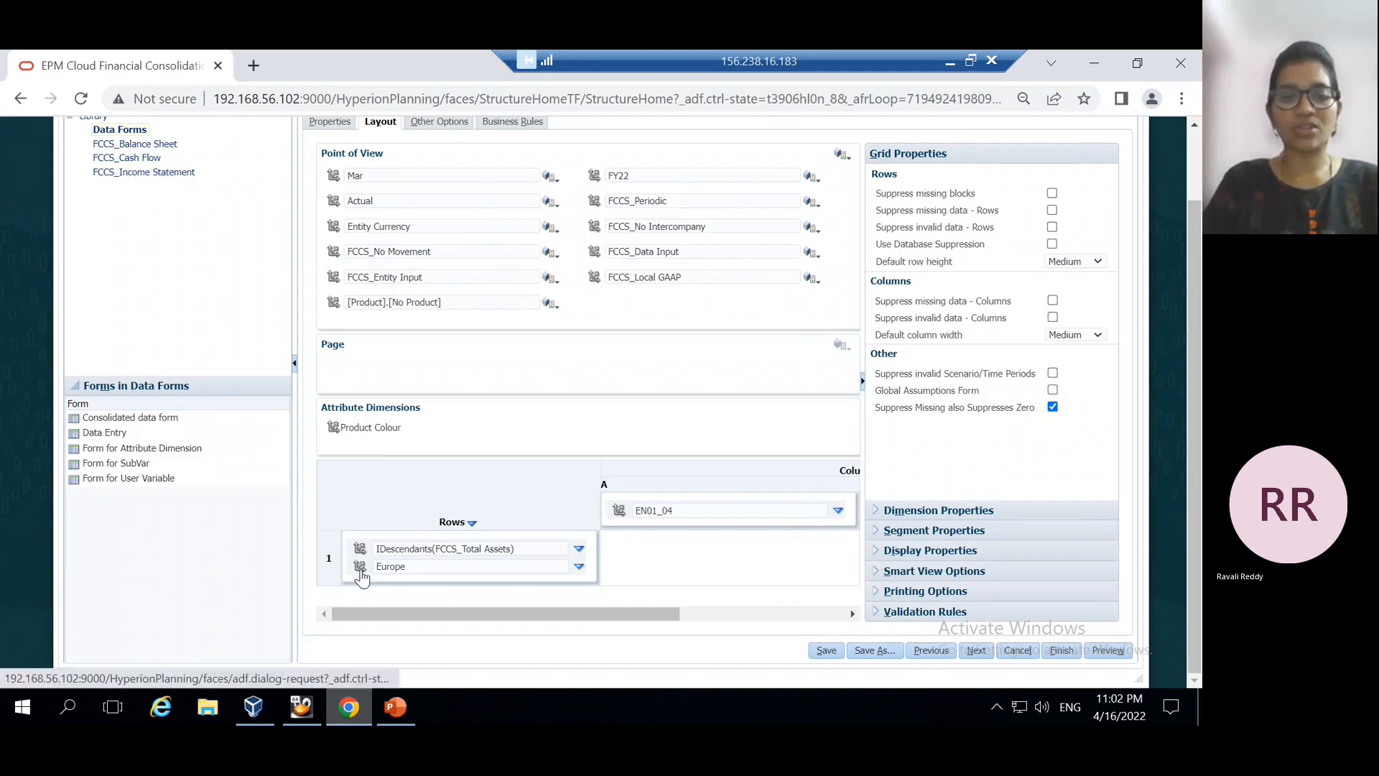
# Move Region to column A, replace Europe with APAC(Asia Pacific), and save the form
pyautogui.moveTo(361, 566); pyautogui.dragTo(619, 522)
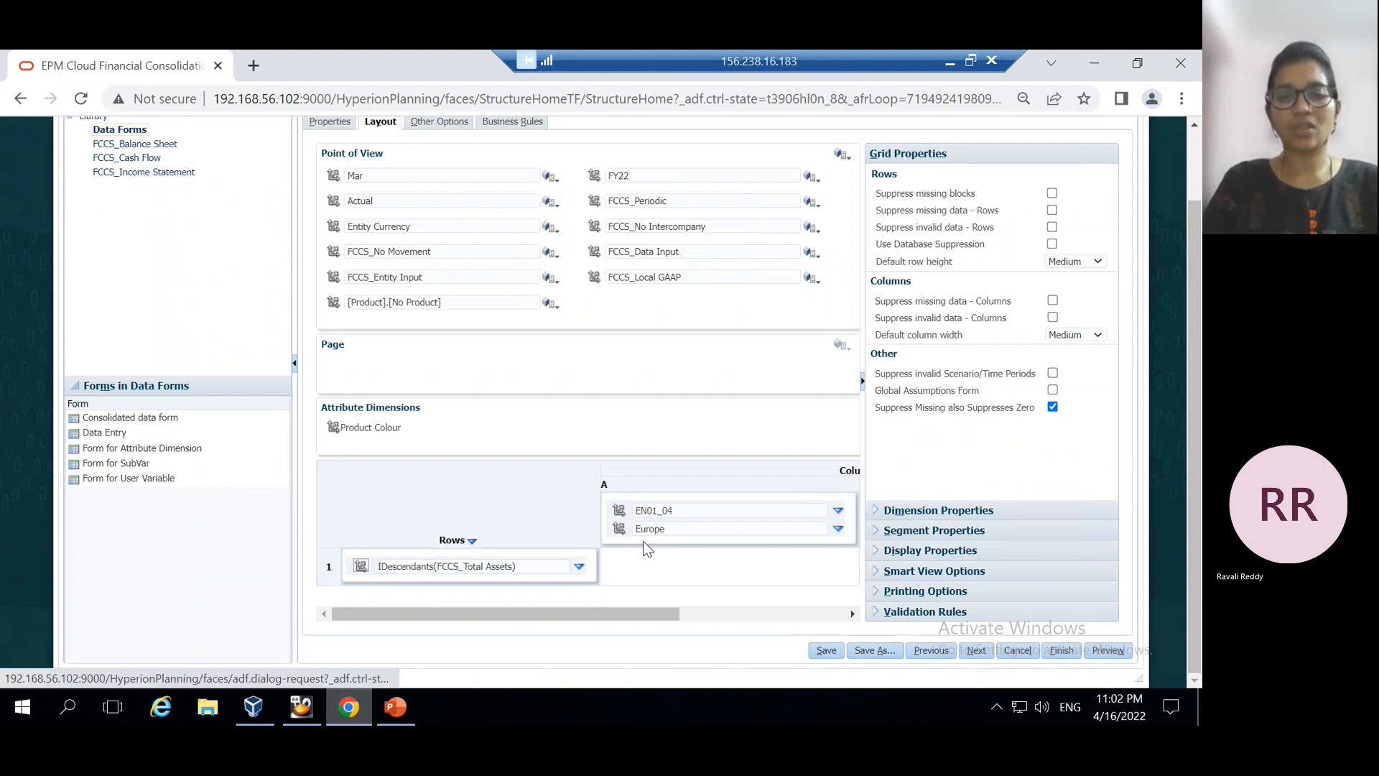
pyautogui.click(838, 530)
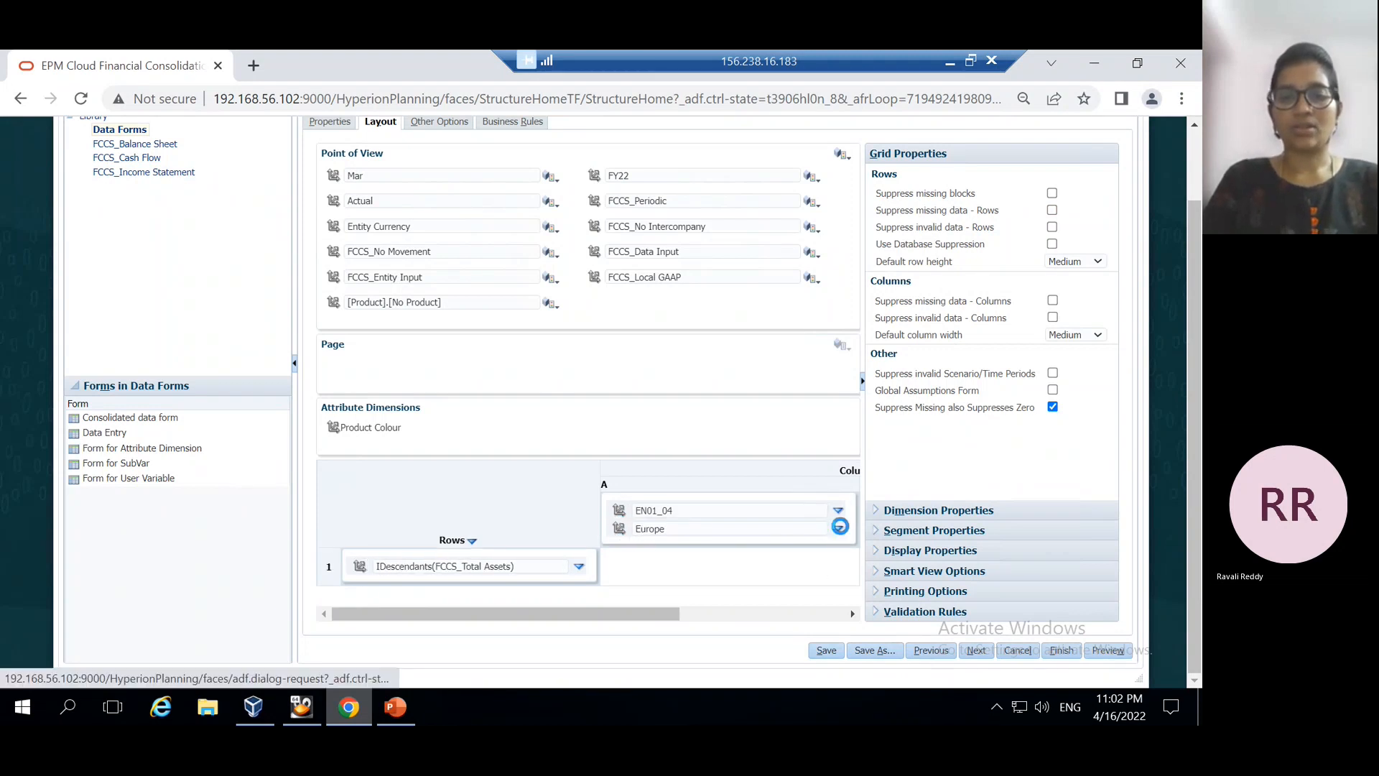
pyautogui.click(867, 530)
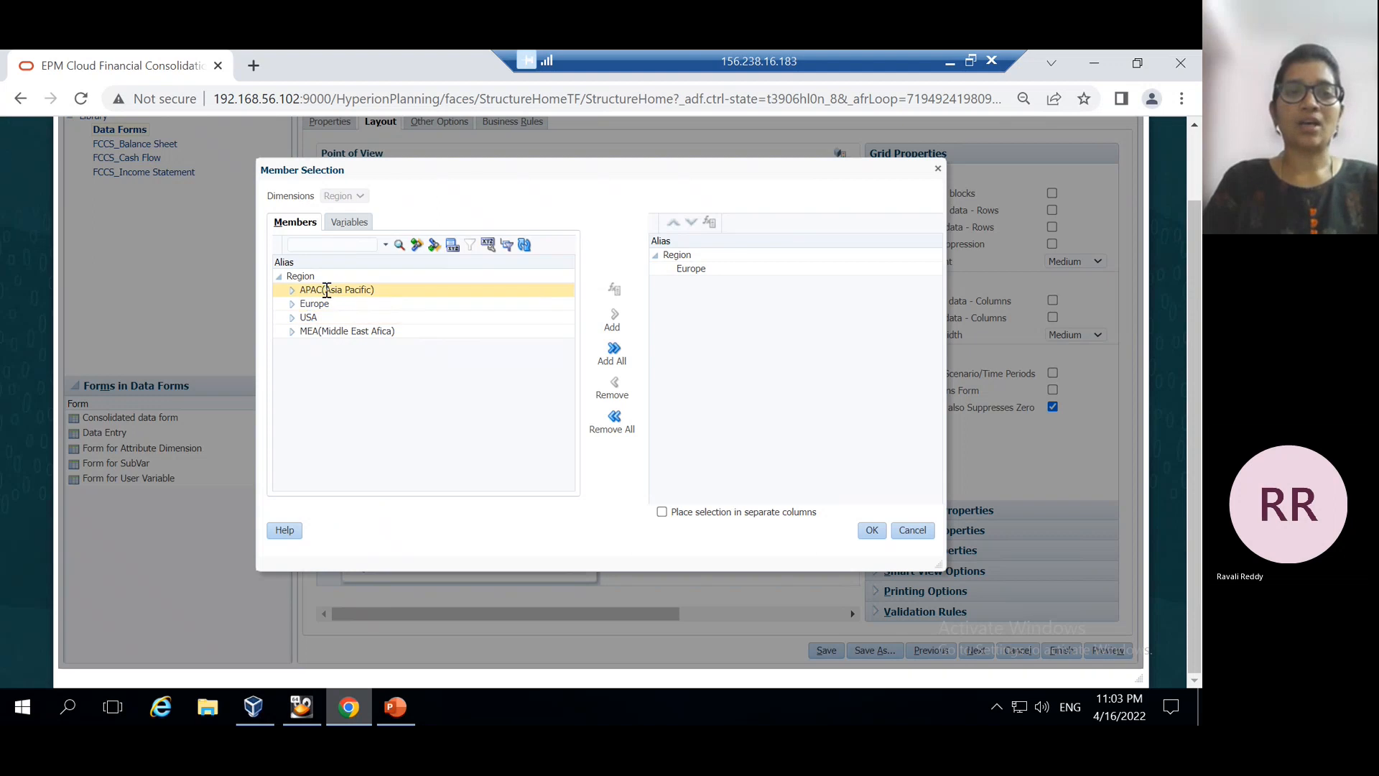
pyautogui.click(327, 290)
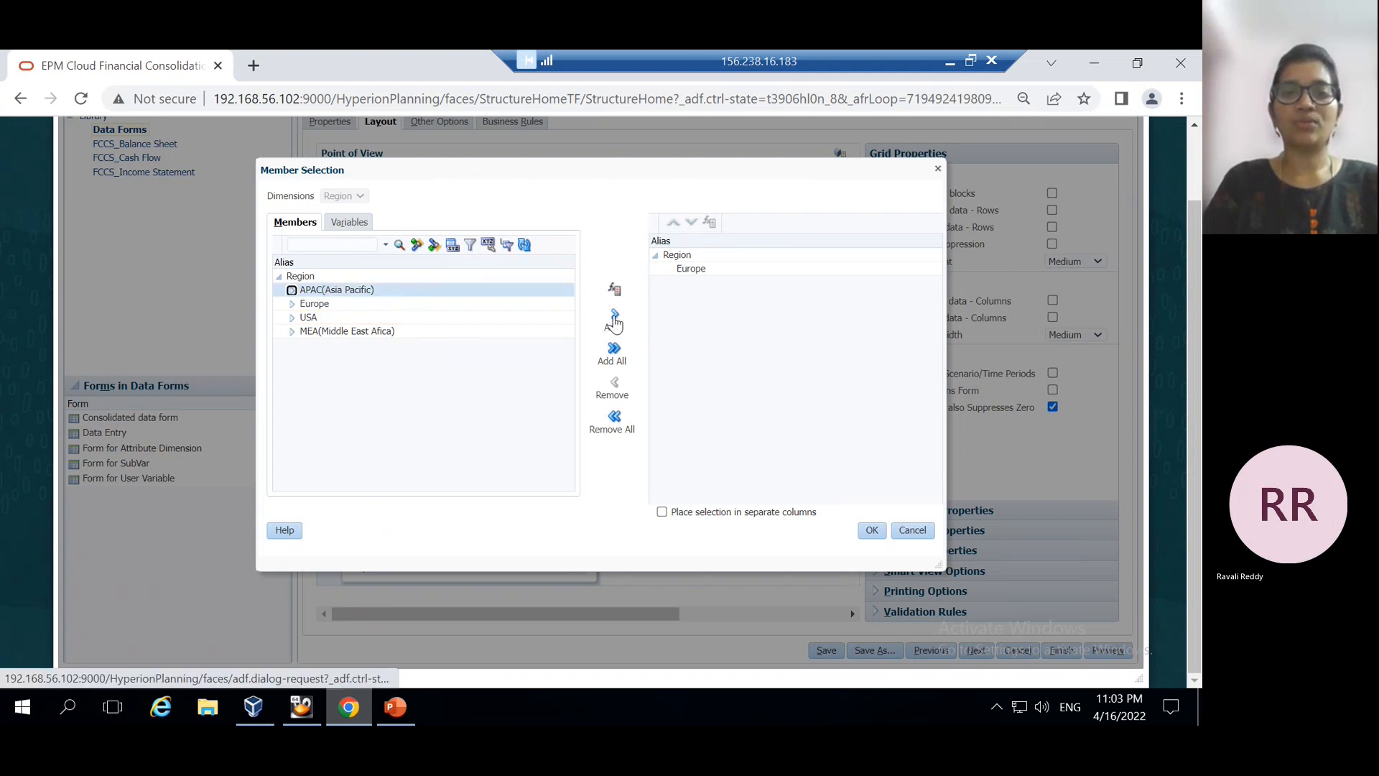
pyautogui.click(612, 320)
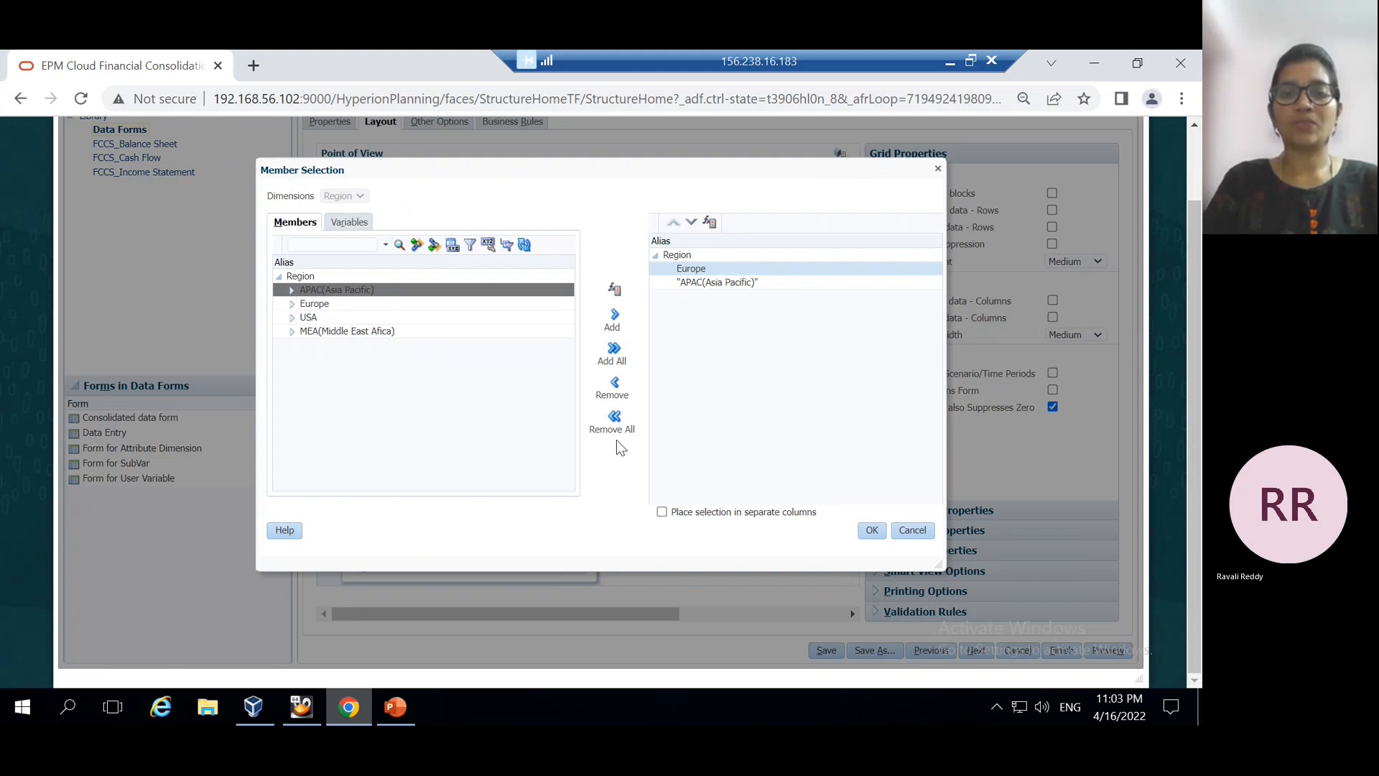
pyautogui.click(614, 386)
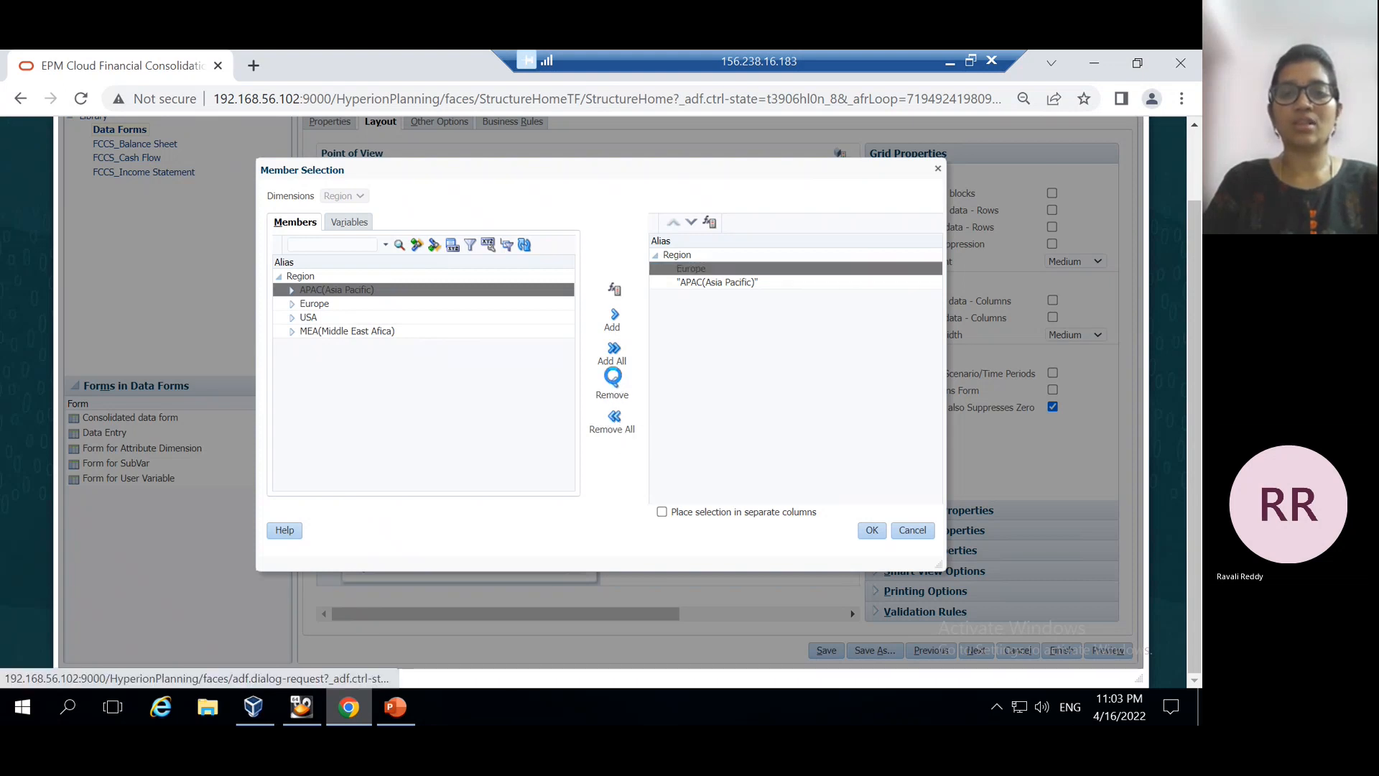
pyautogui.click(871, 530)
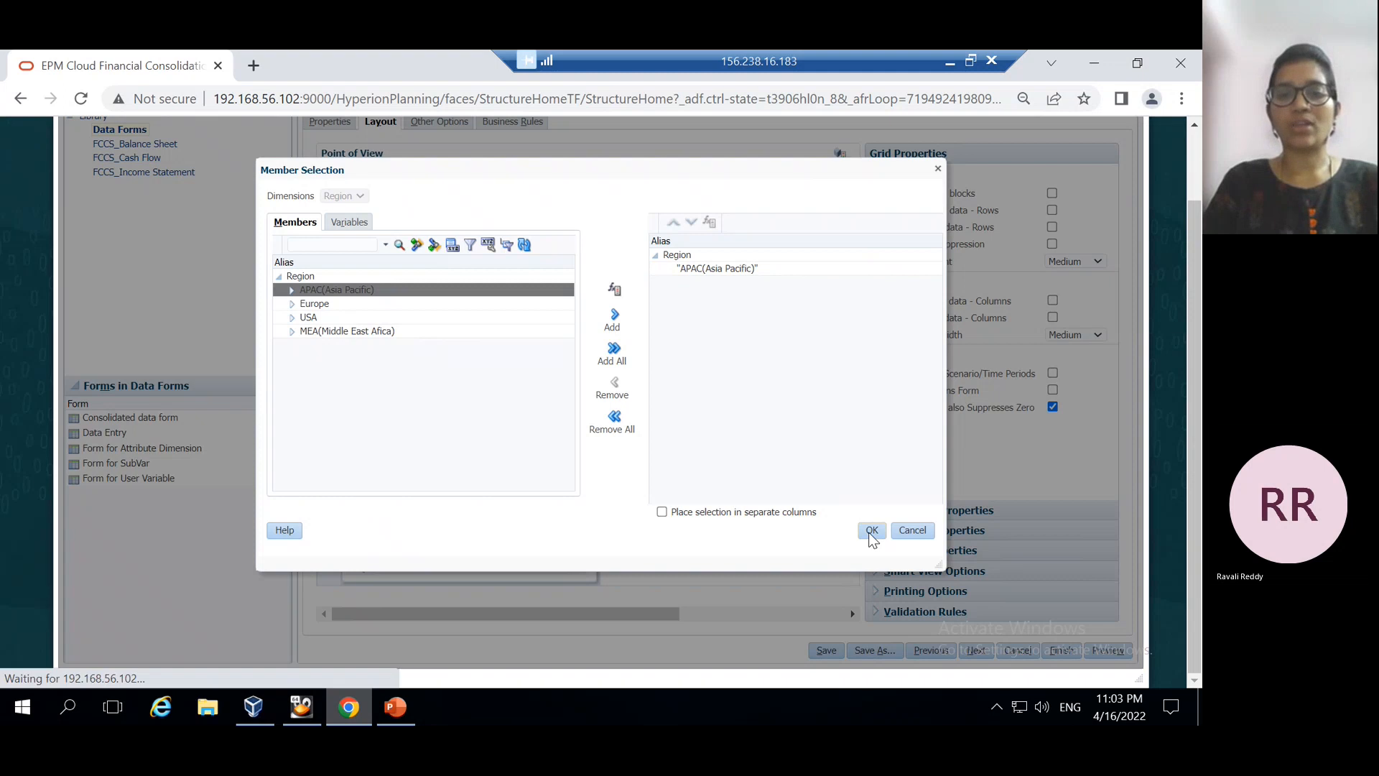
pyautogui.click(826, 650)
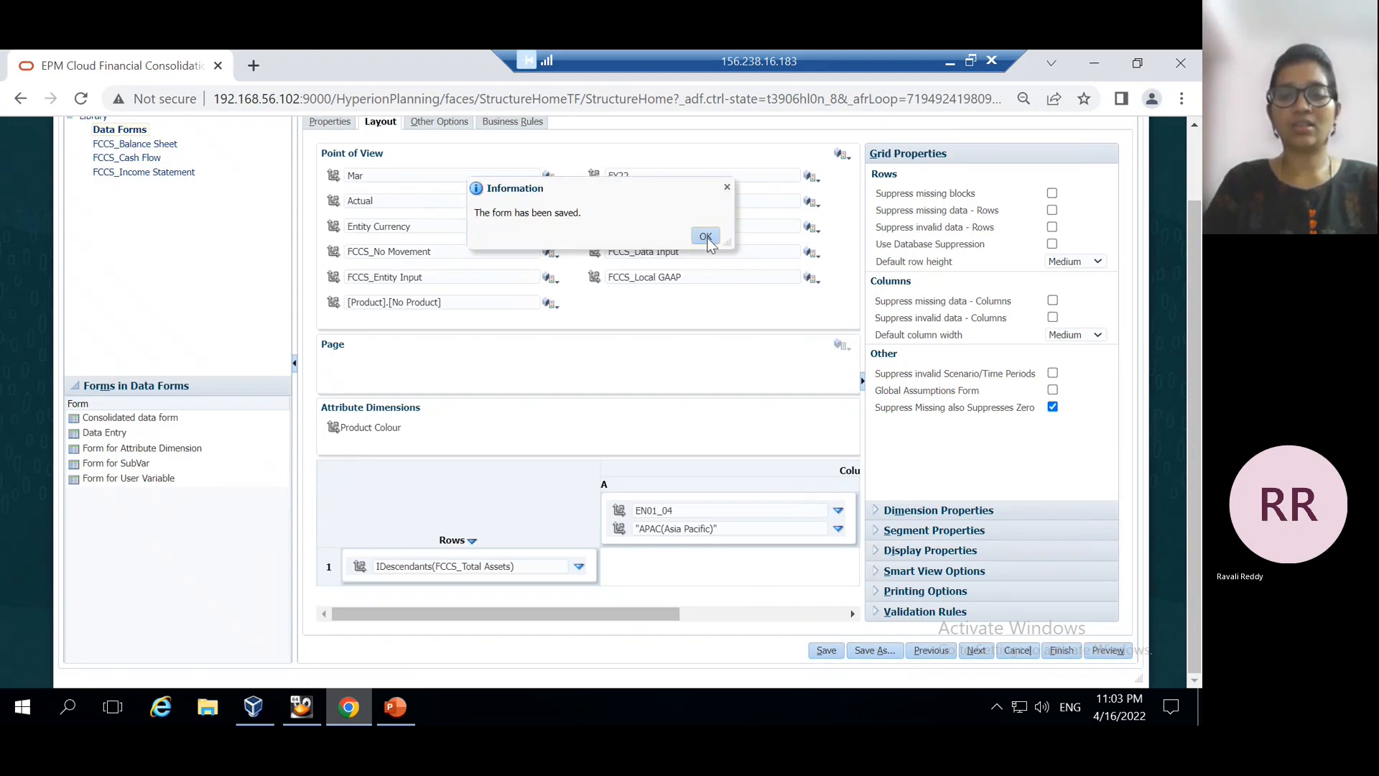
pyautogui.click(705, 237)
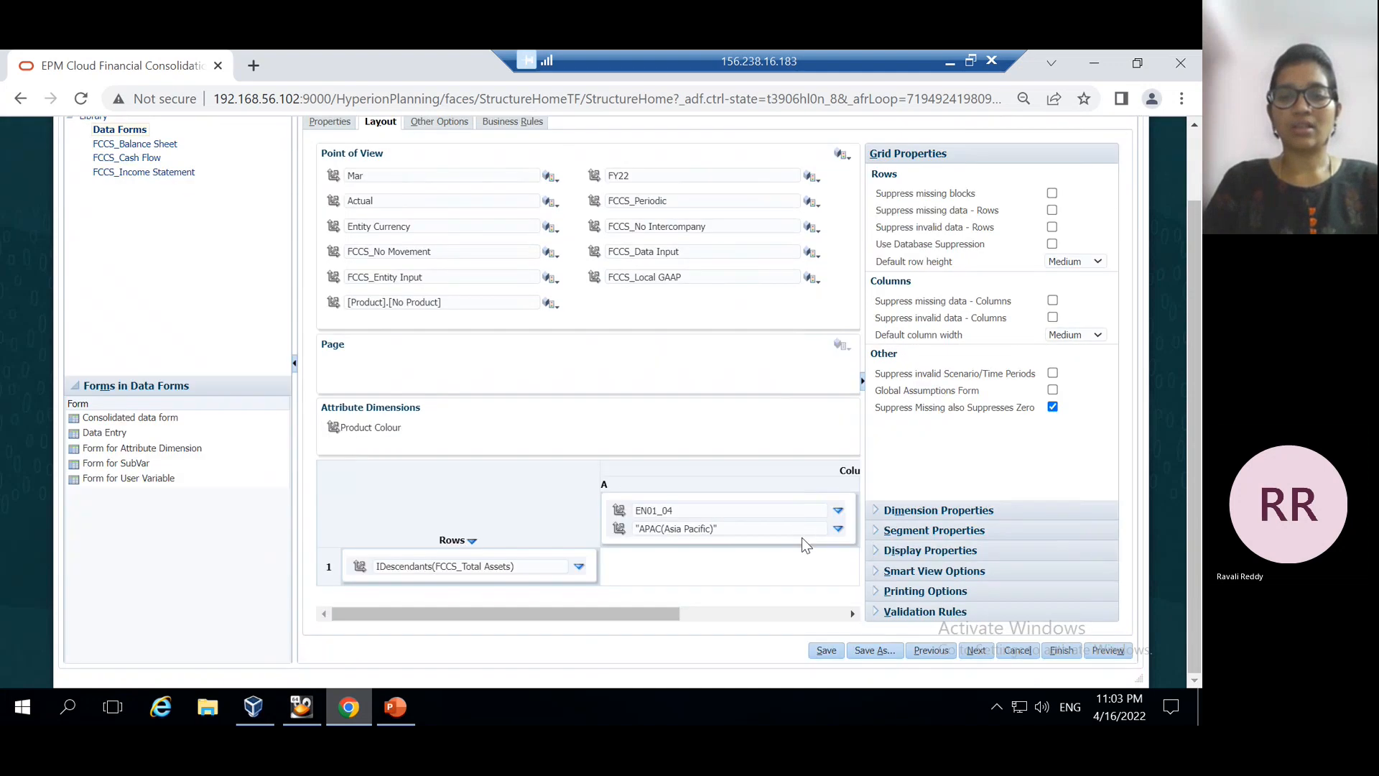
pyautogui.click(776, 614)
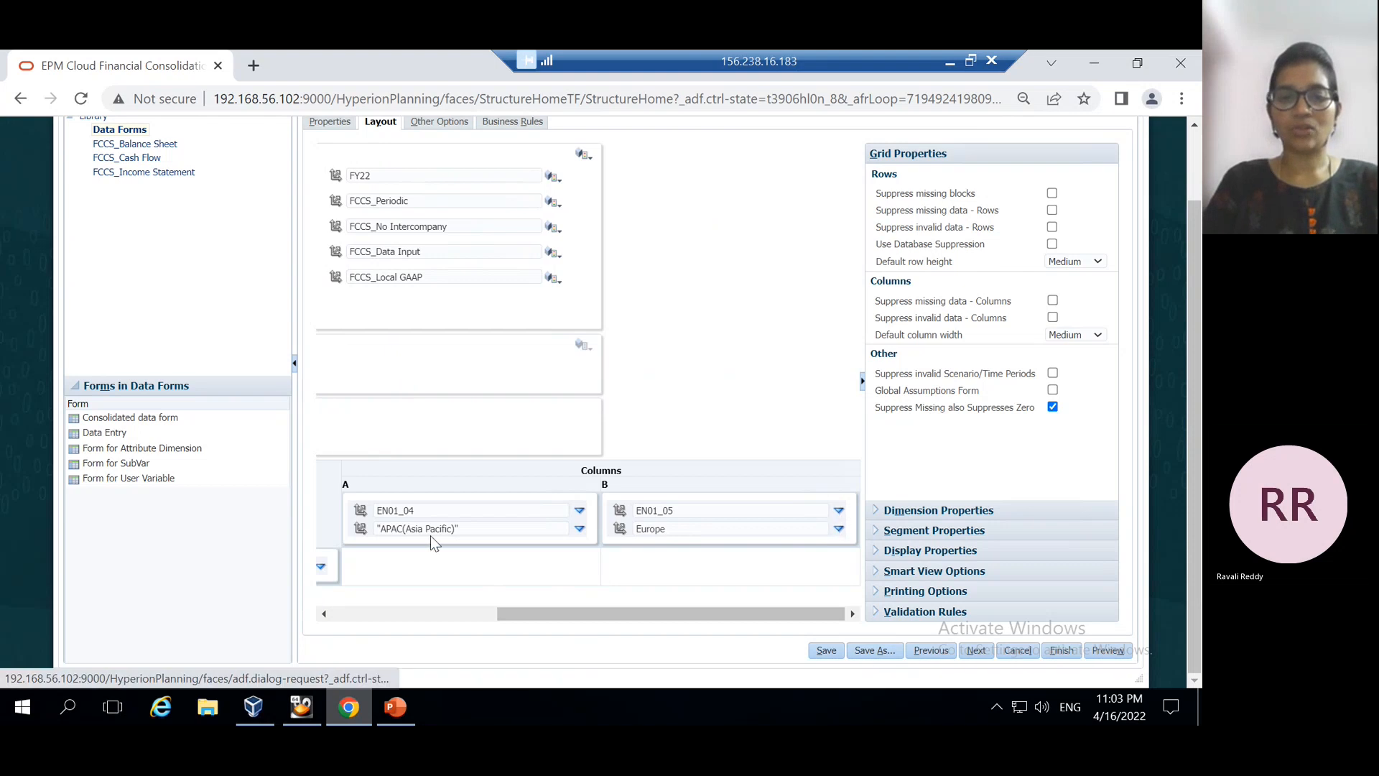
# Replace Europe with APAC(Asia Pacific) as column B's Region member
pyautogui.click(838, 530)
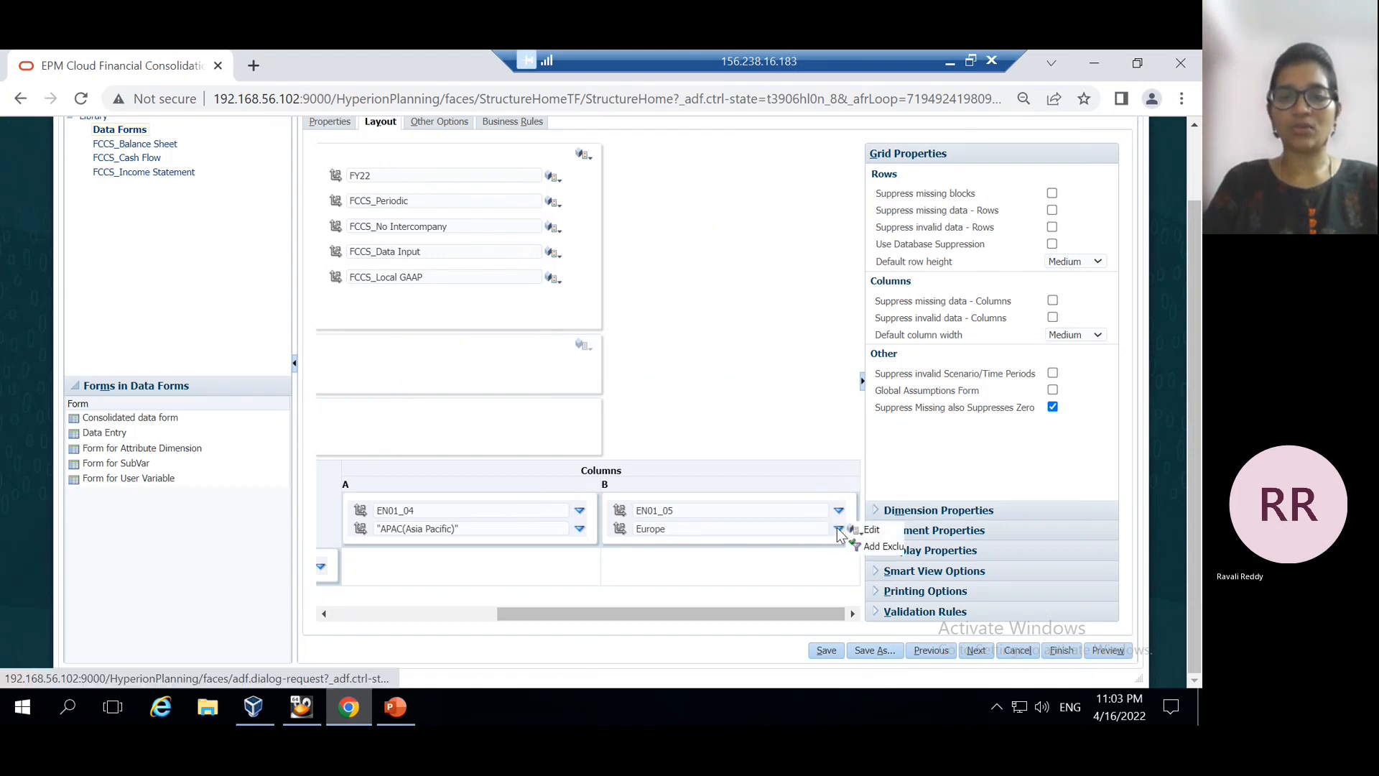
pyautogui.click(855, 530)
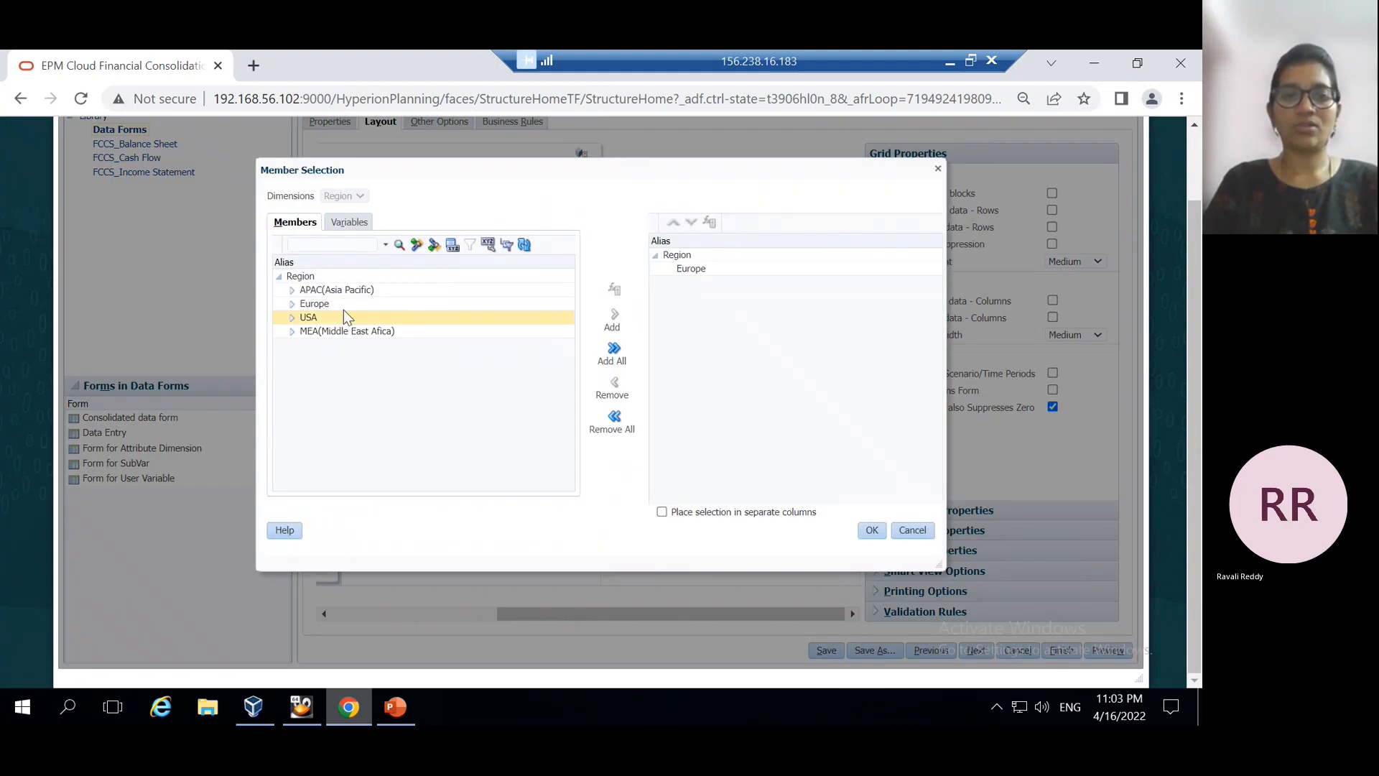
pyautogui.click(317, 289)
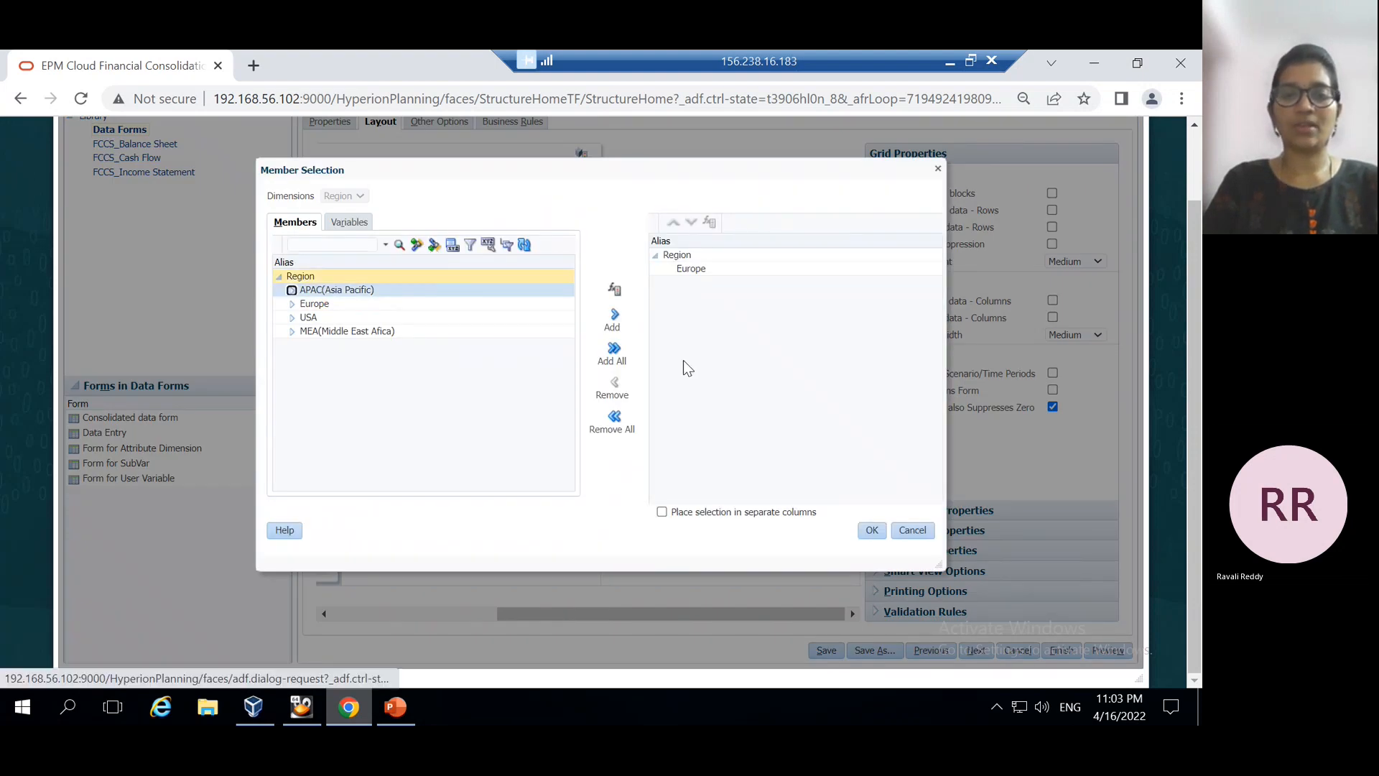
pyautogui.click(616, 320)
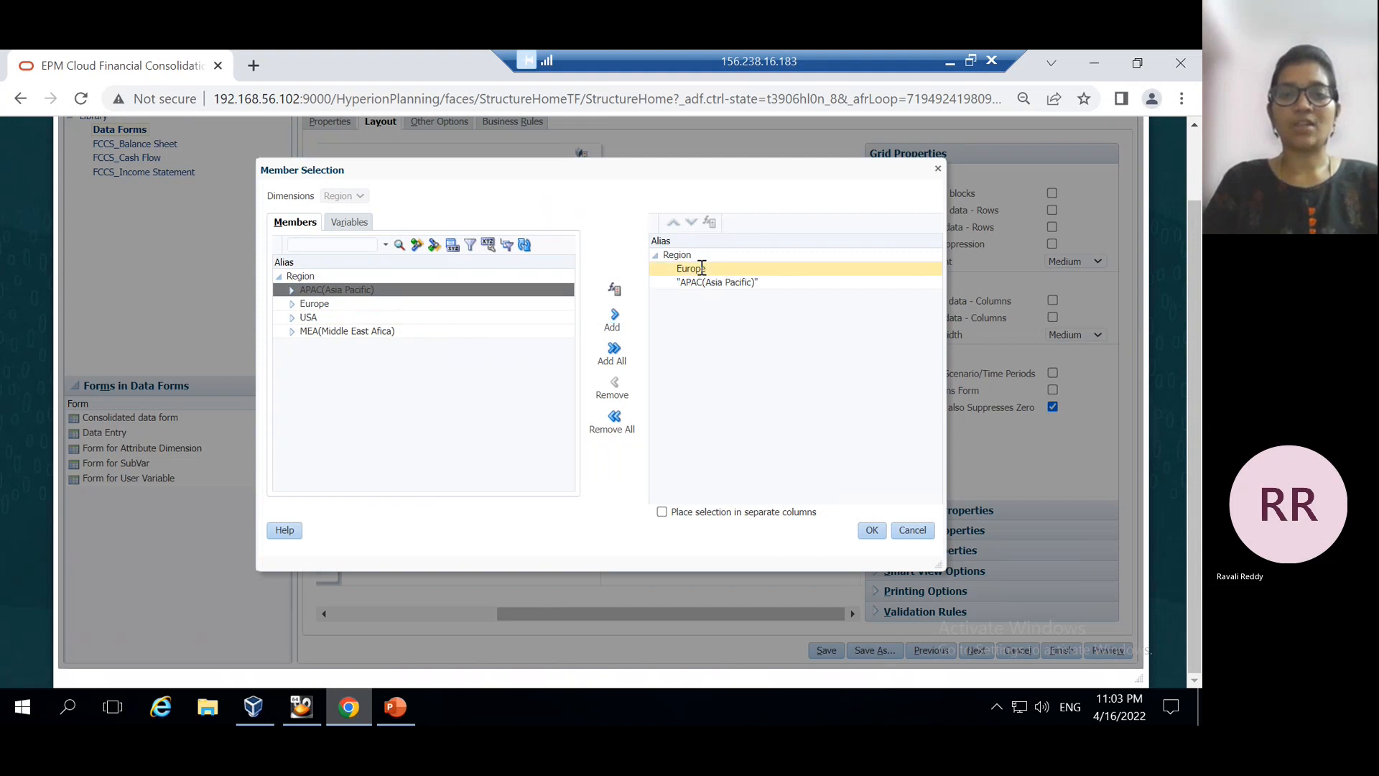
pyautogui.click(614, 387)
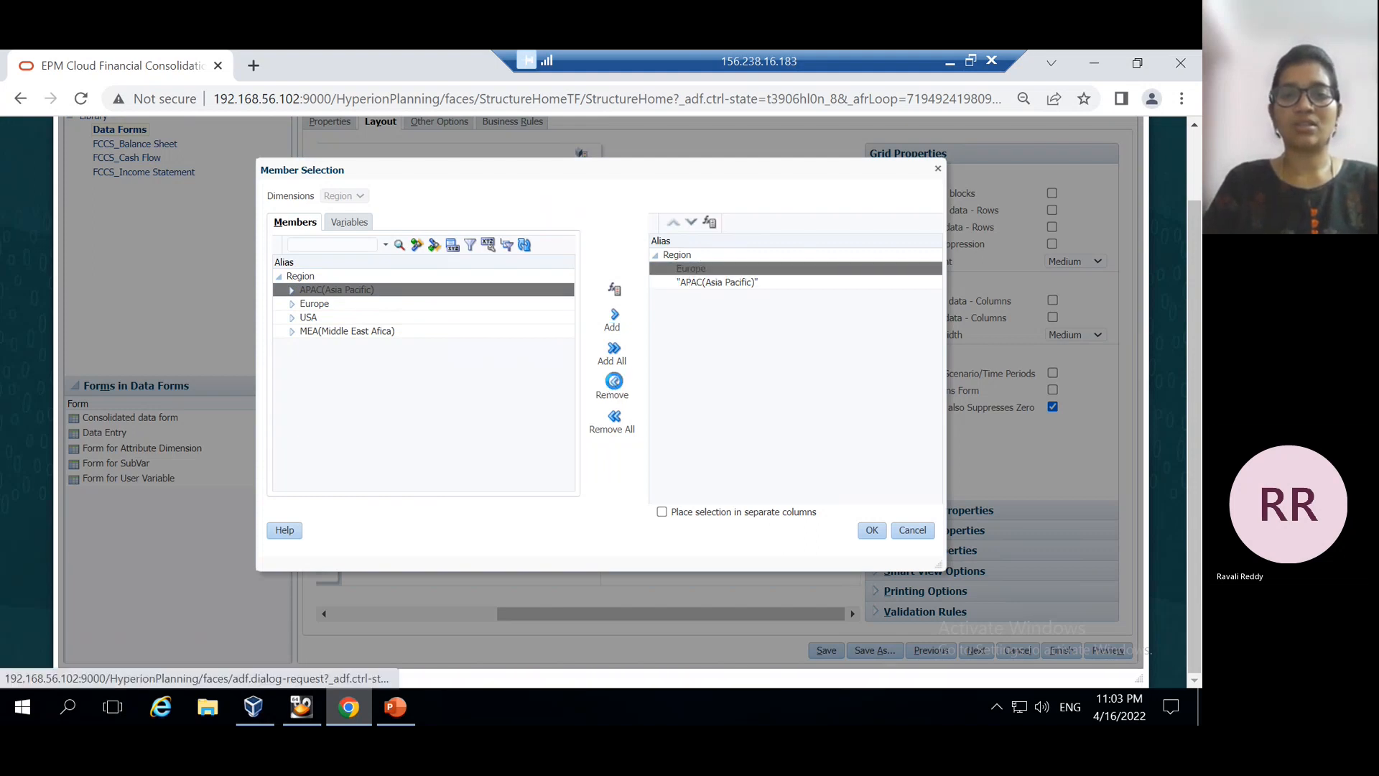
pyautogui.click(872, 530)
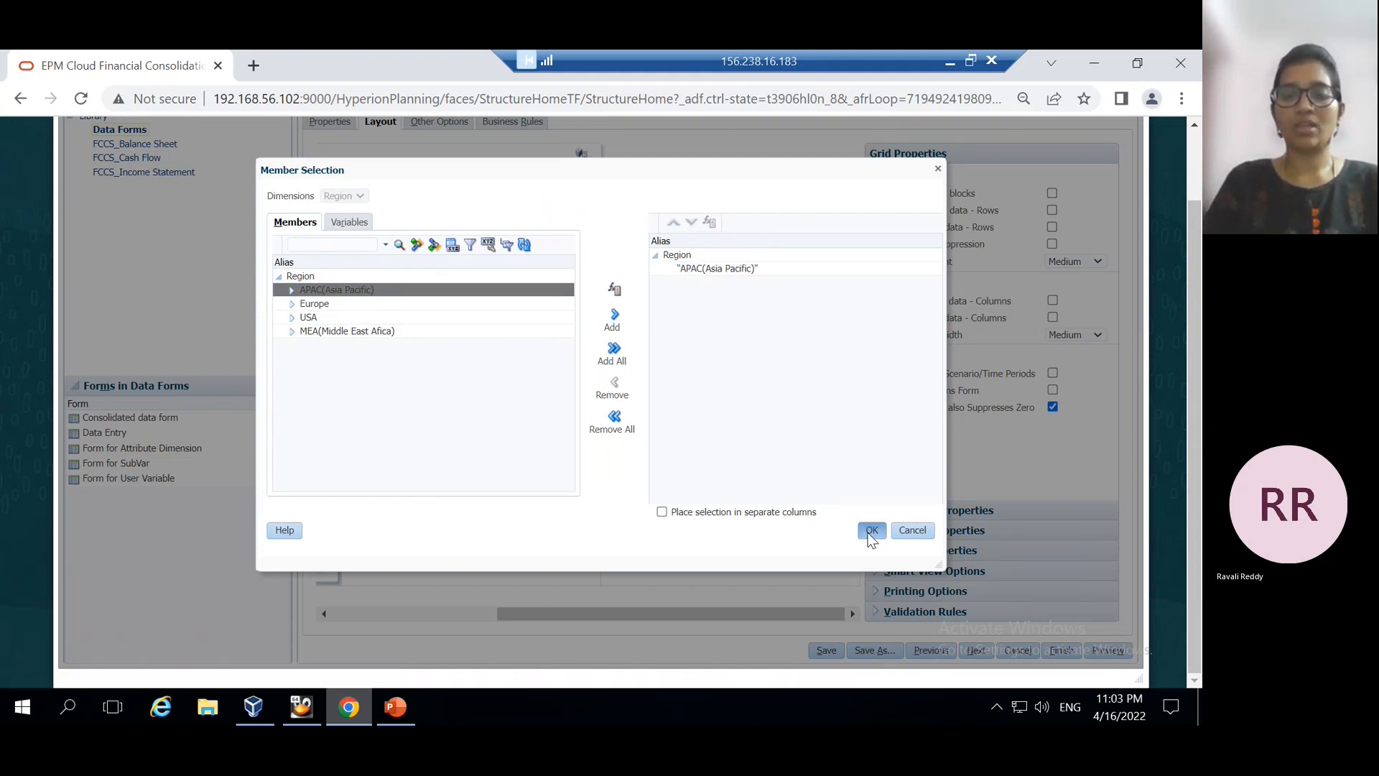
# Save the form and preview it with APAC(Asia Pacific) under New York and India
pyautogui.click(826, 651)
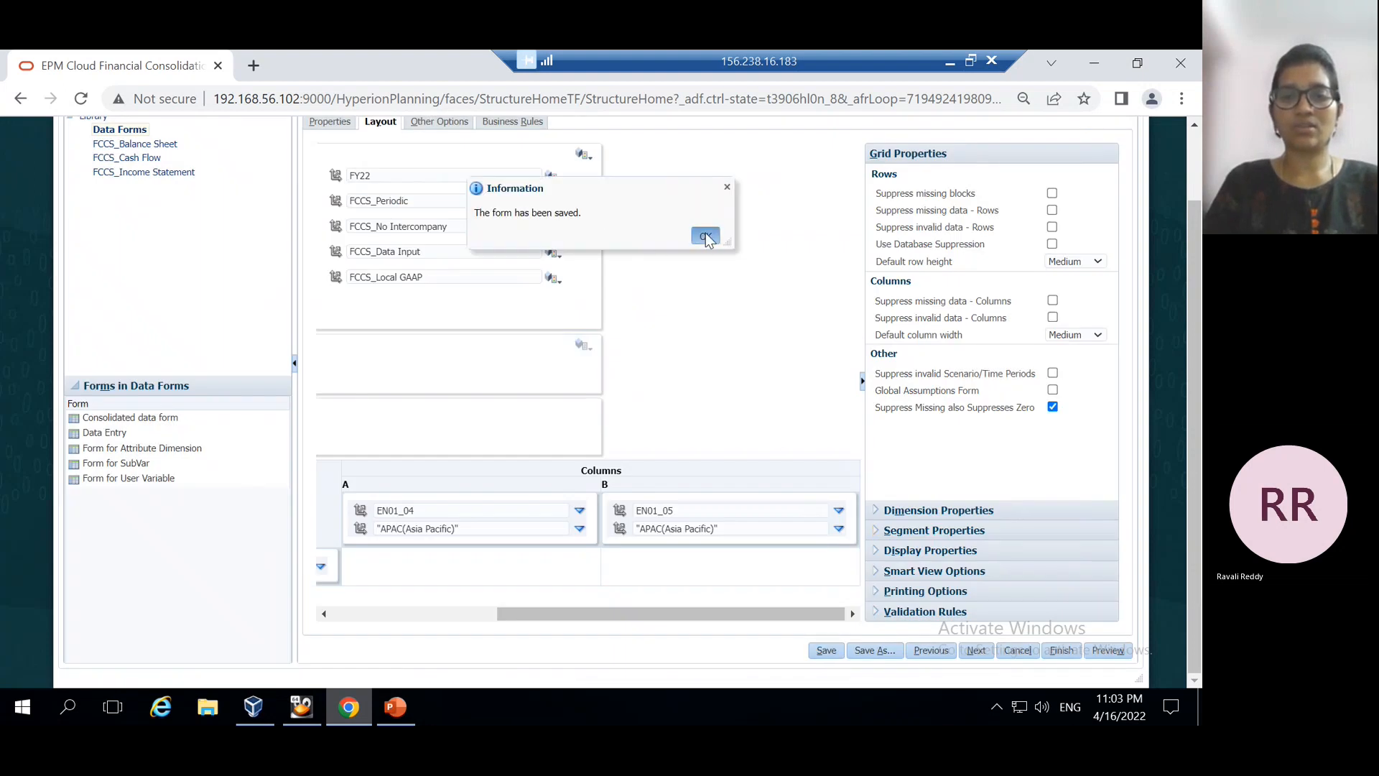
pyautogui.click(703, 237)
pyautogui.scroll(-2, 823, 540)
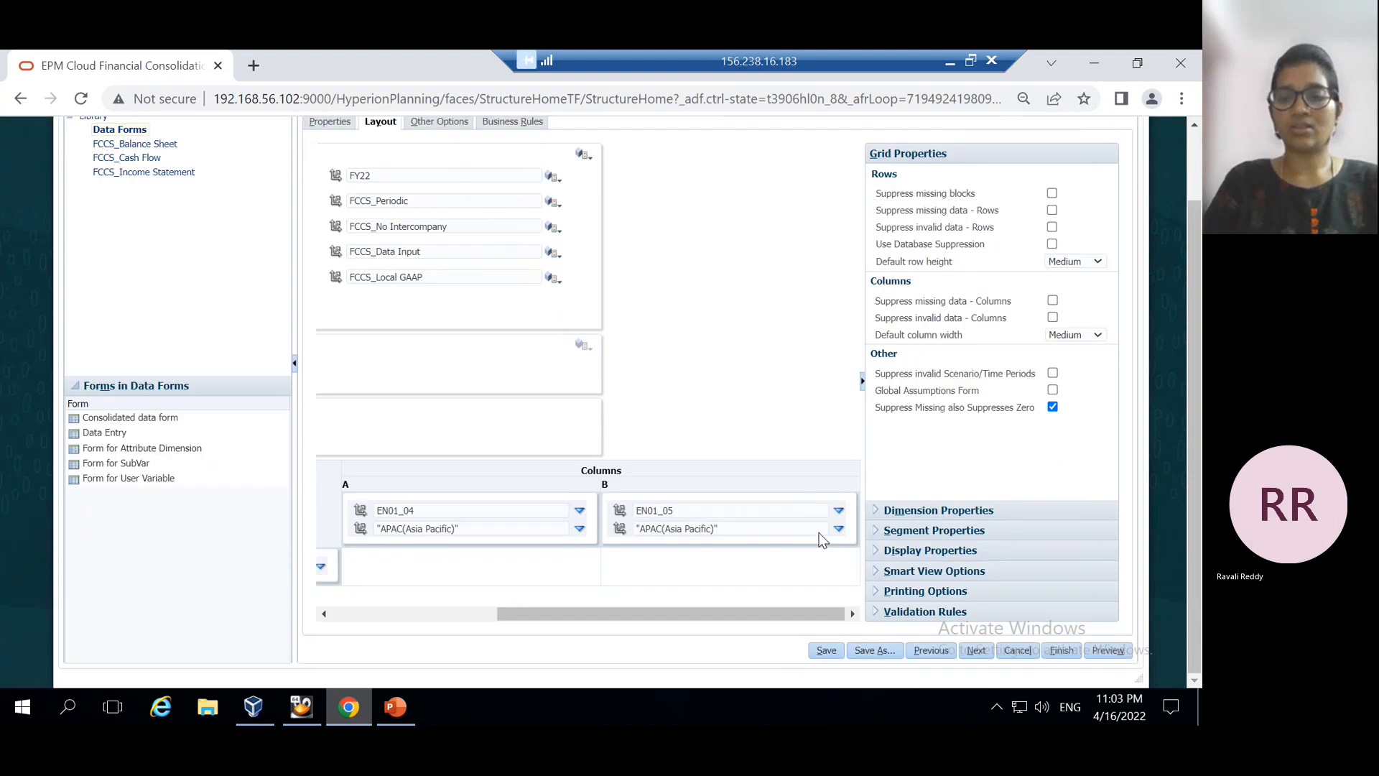
pyautogui.click(1108, 650)
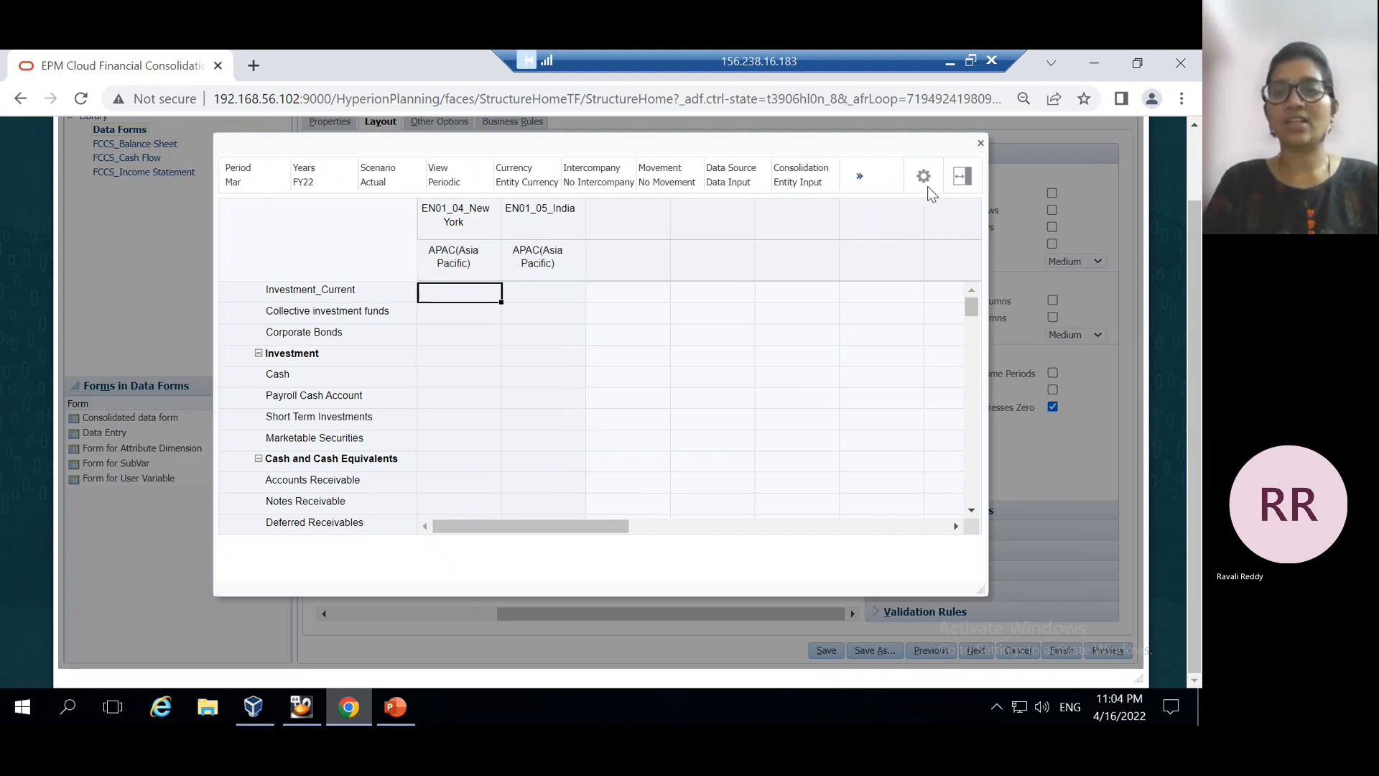
# Close the form preview and bring up PowerPoint slide 4 on attribute dimensions in data forms
pyautogui.click(980, 142)
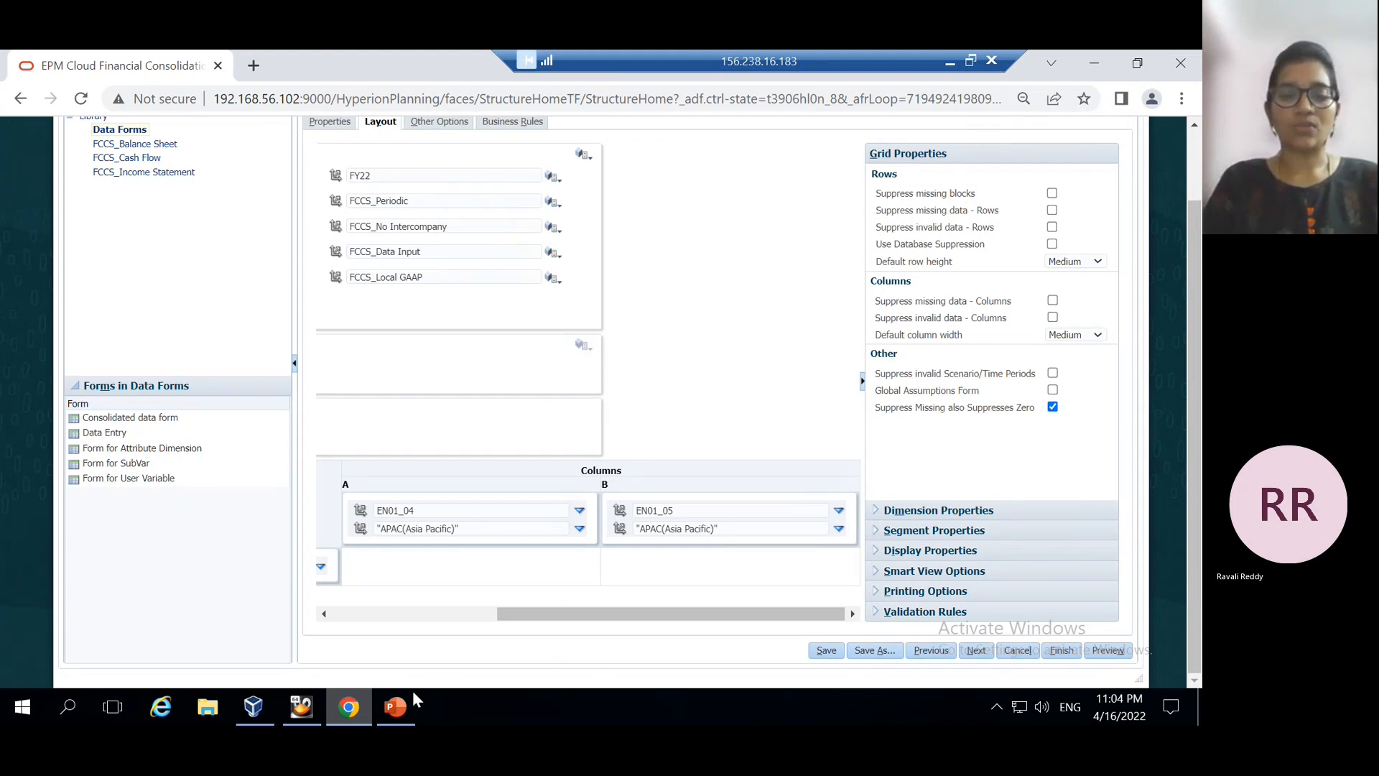
pyautogui.click(391, 706)
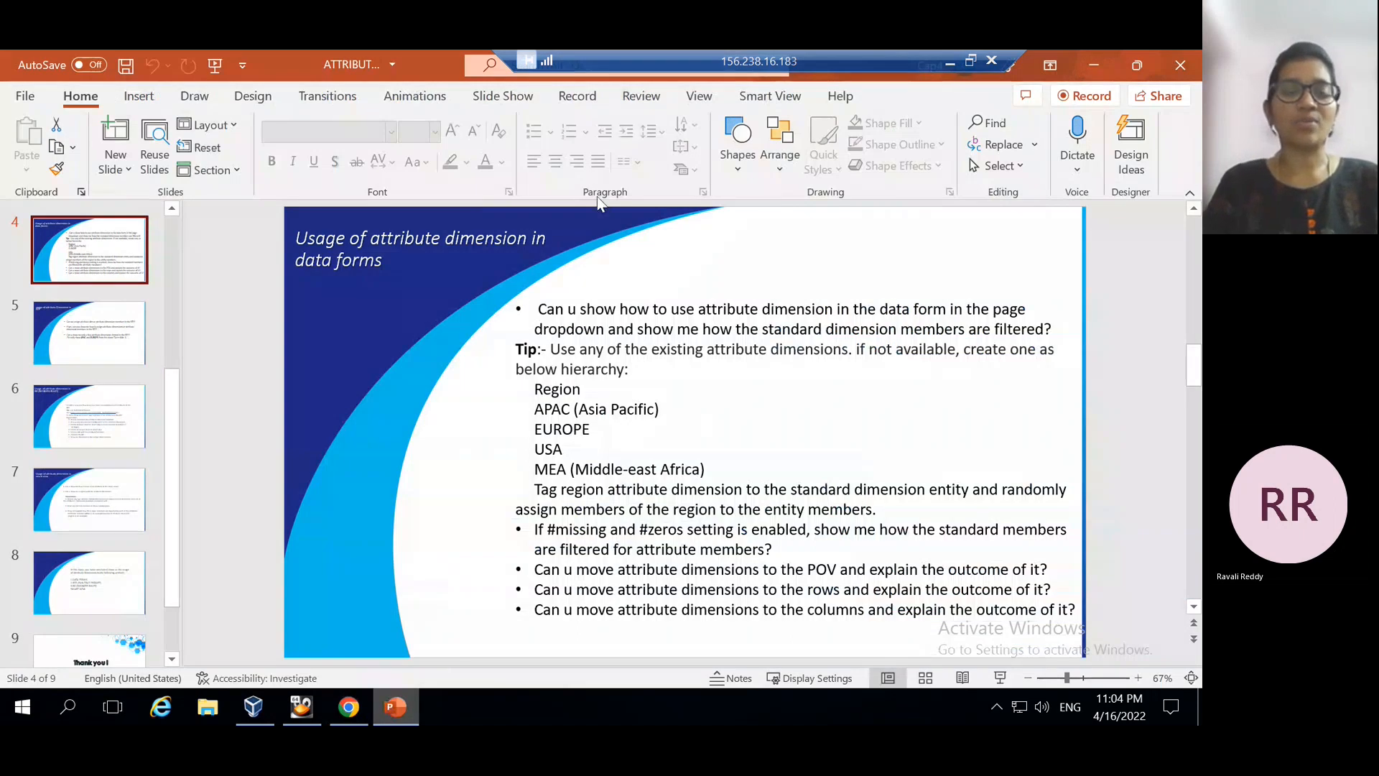
# Show slide 5 on attribute dimensions in runtime prompts, then return to the EPM form layout
pyautogui.click(74, 330)
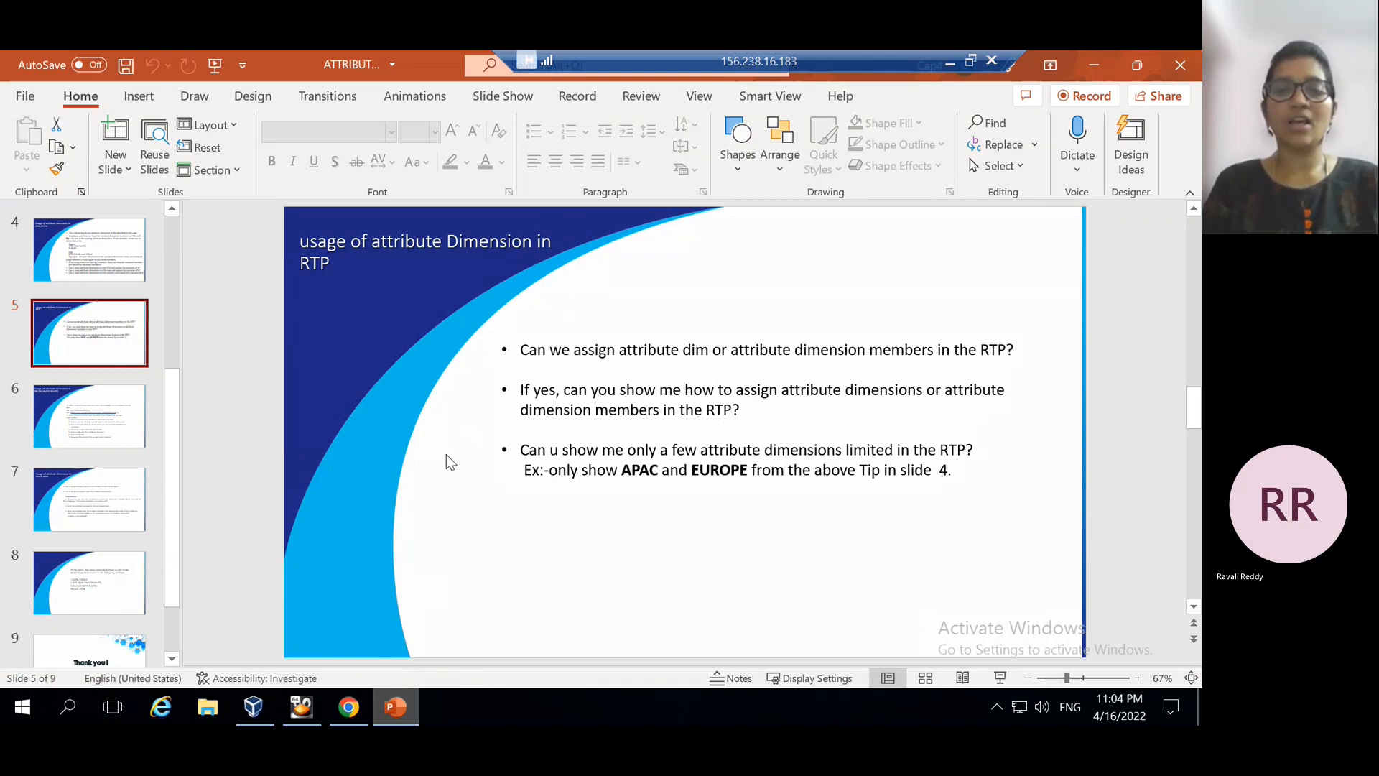
pyautogui.click(349, 707)
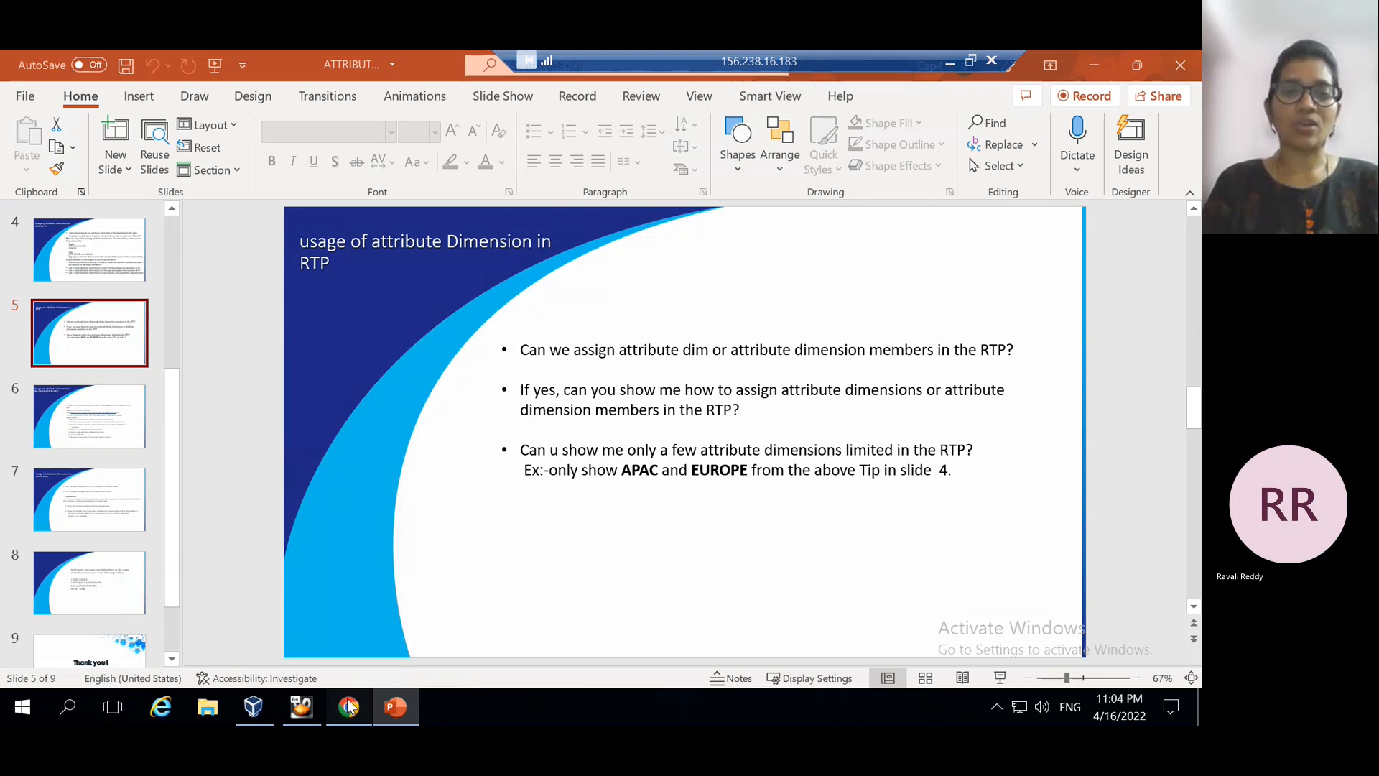
pyautogui.scroll(2, 713, 282)
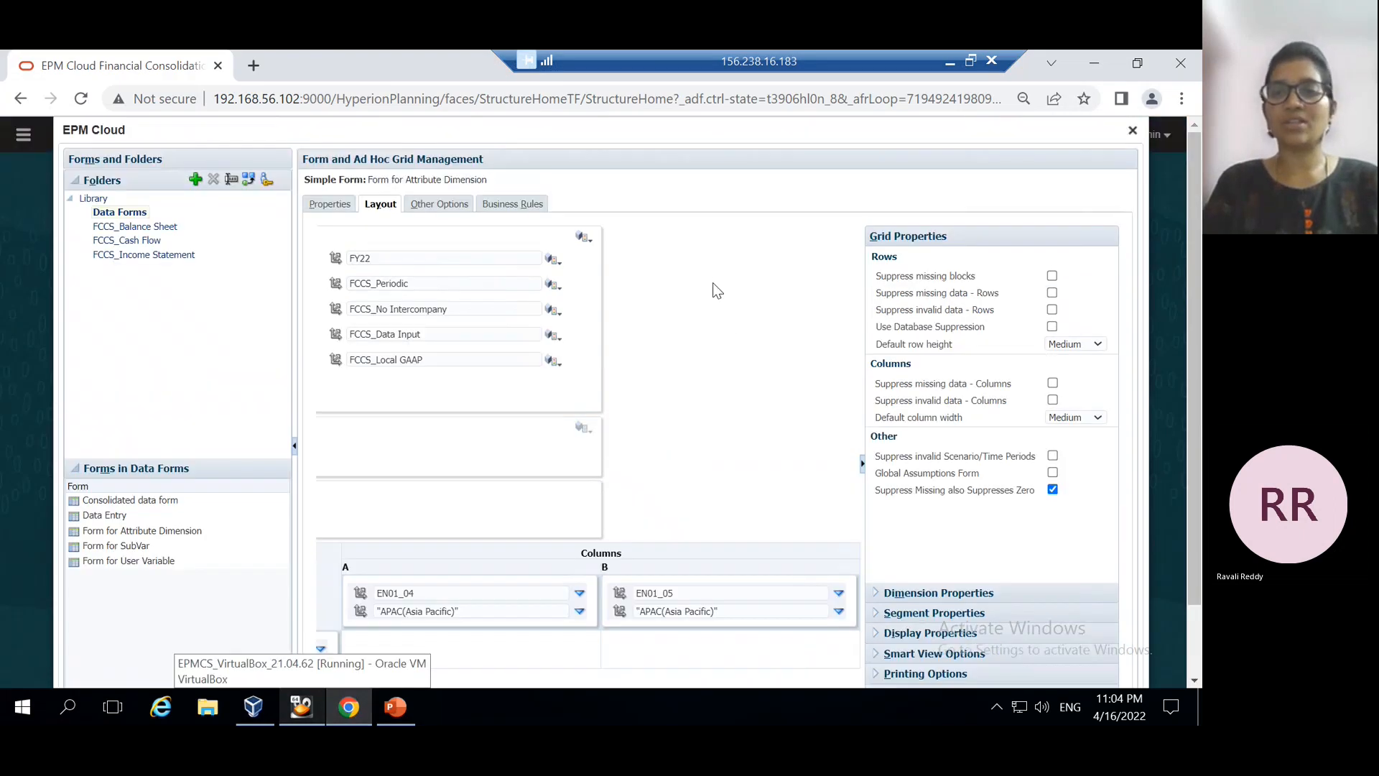
# Close Form Management and launch Calculation Manager from the Navigator's Rules entry
pyautogui.click(1133, 132)
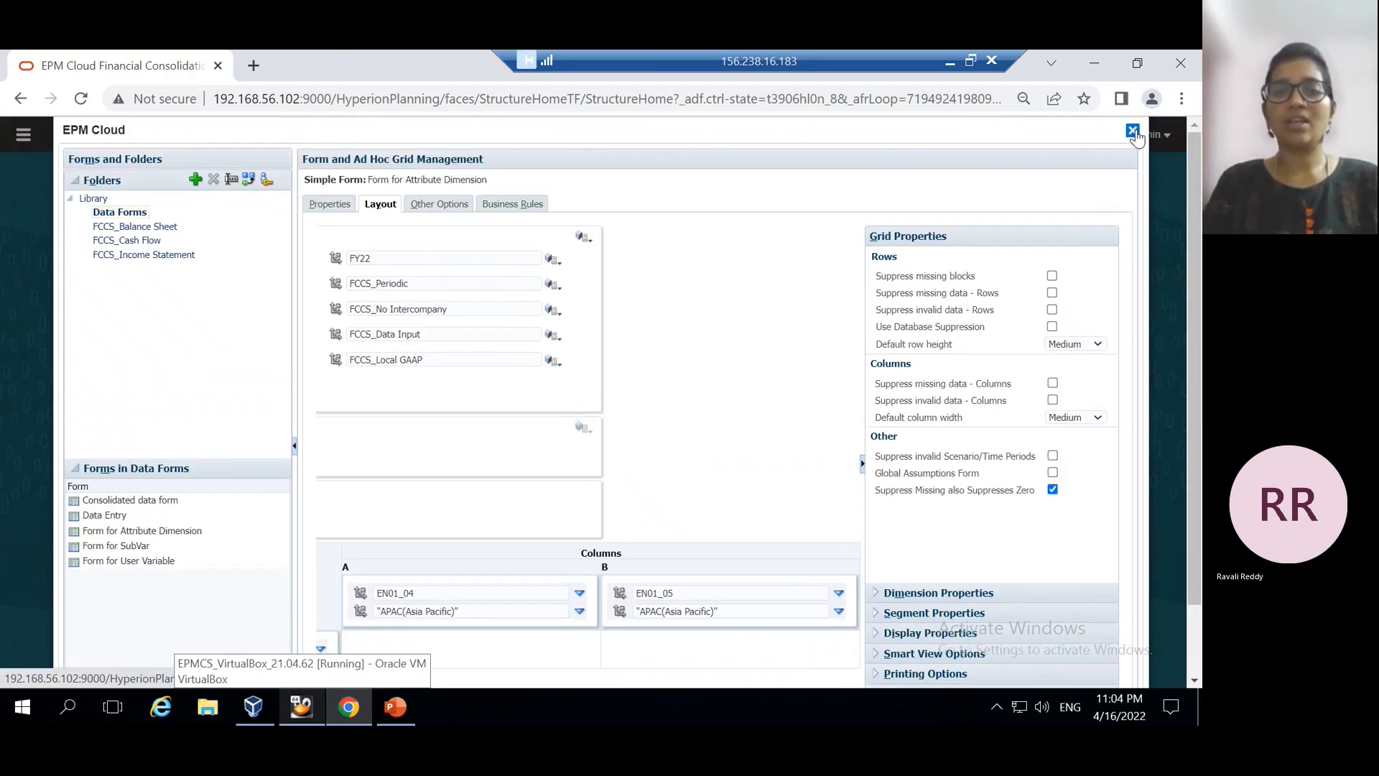
pyautogui.click(26, 134)
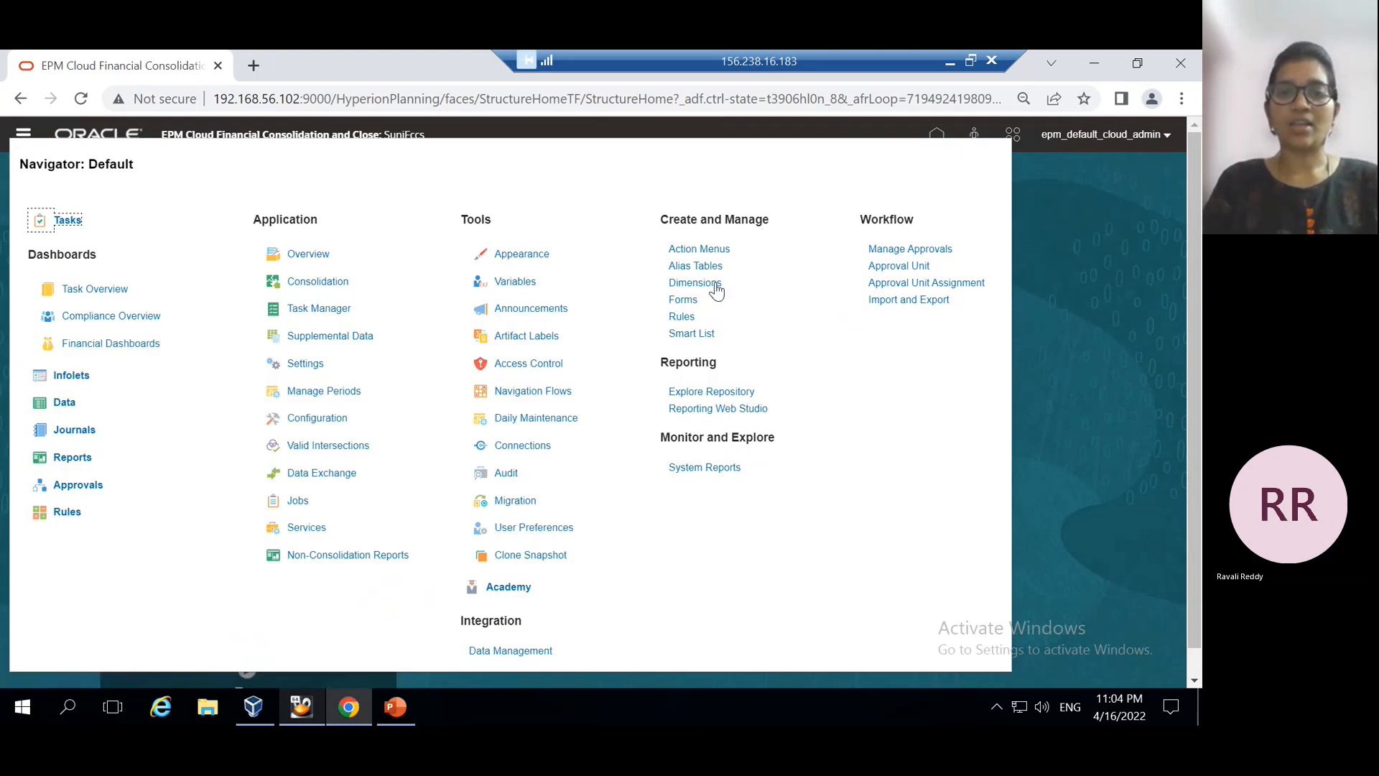
pyautogui.click(679, 317)
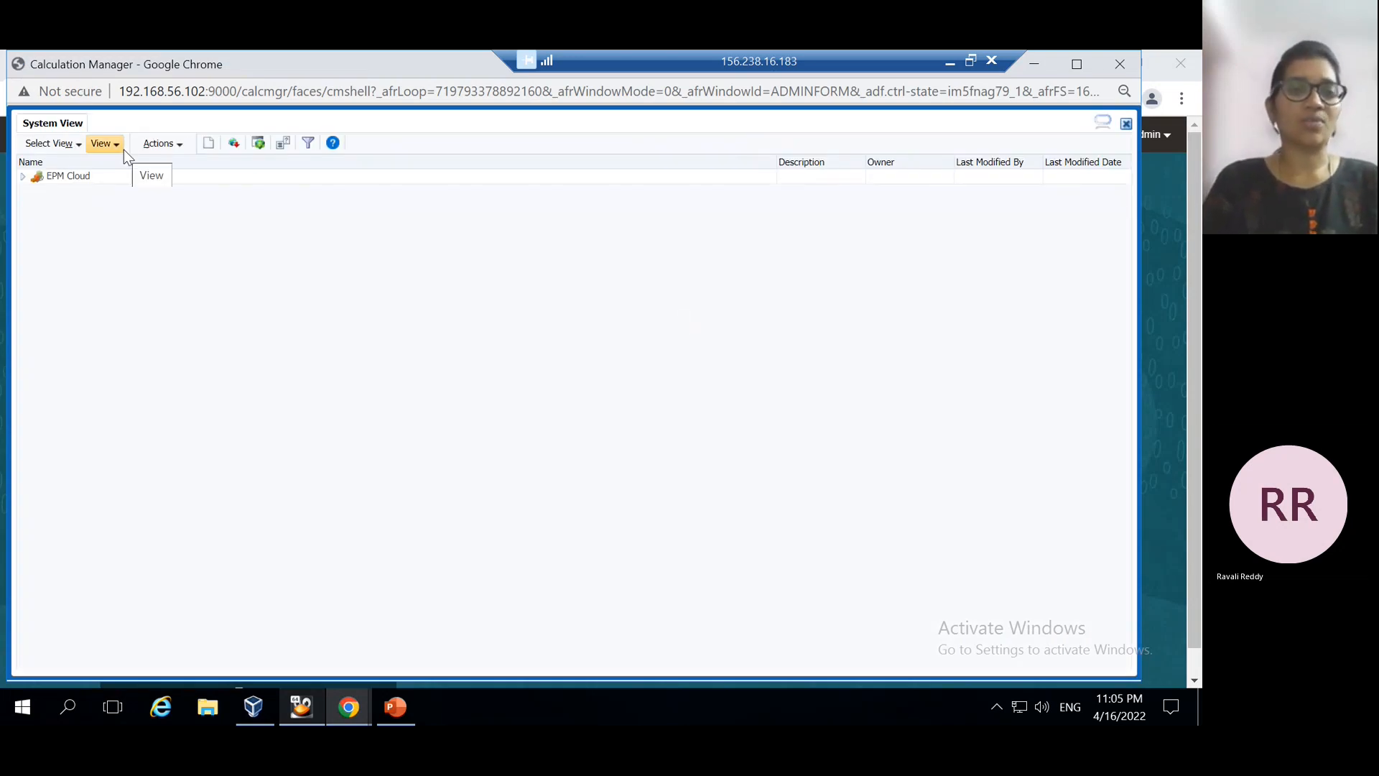
# Switch Calculation Manager from the EPM Cloud System View to the Variable Designer
pyautogui.click(32, 178)
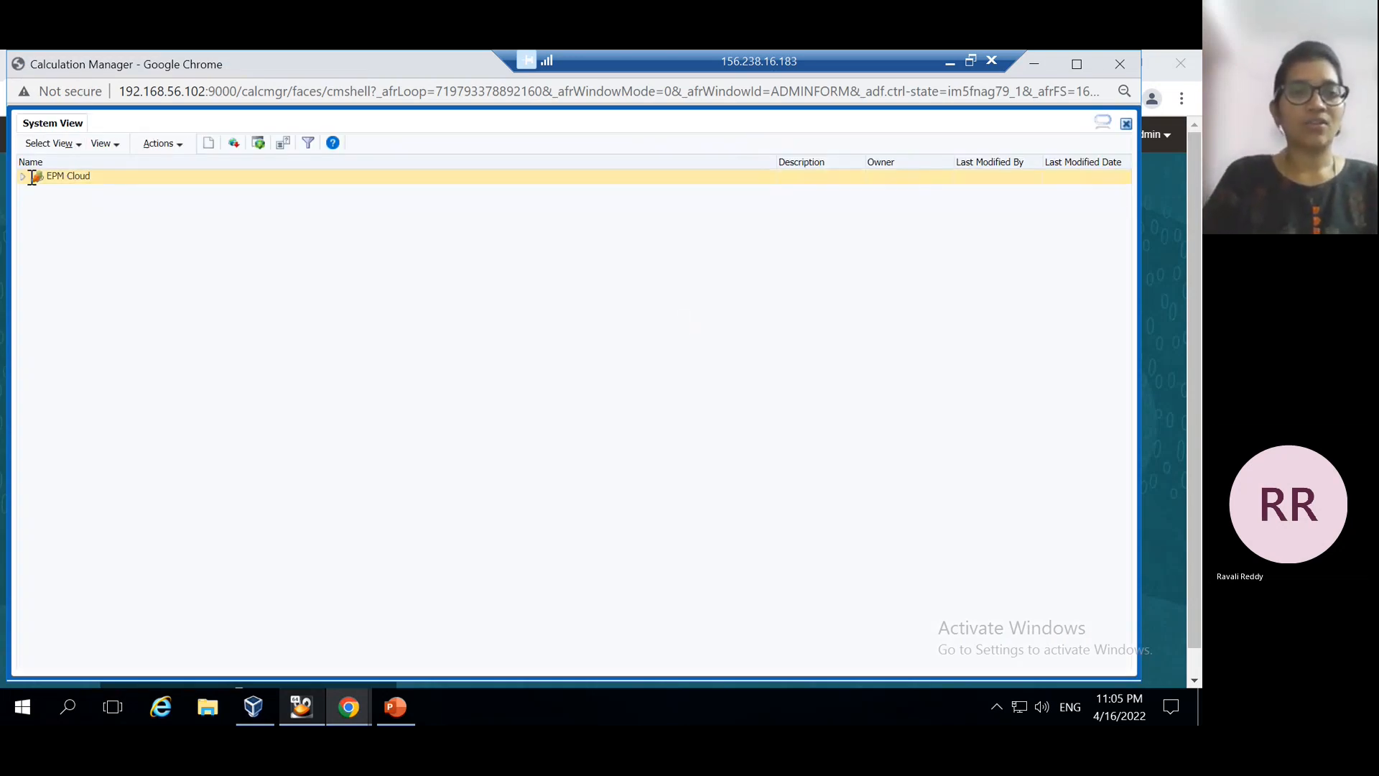
pyautogui.click(180, 143)
pyautogui.click(184, 212)
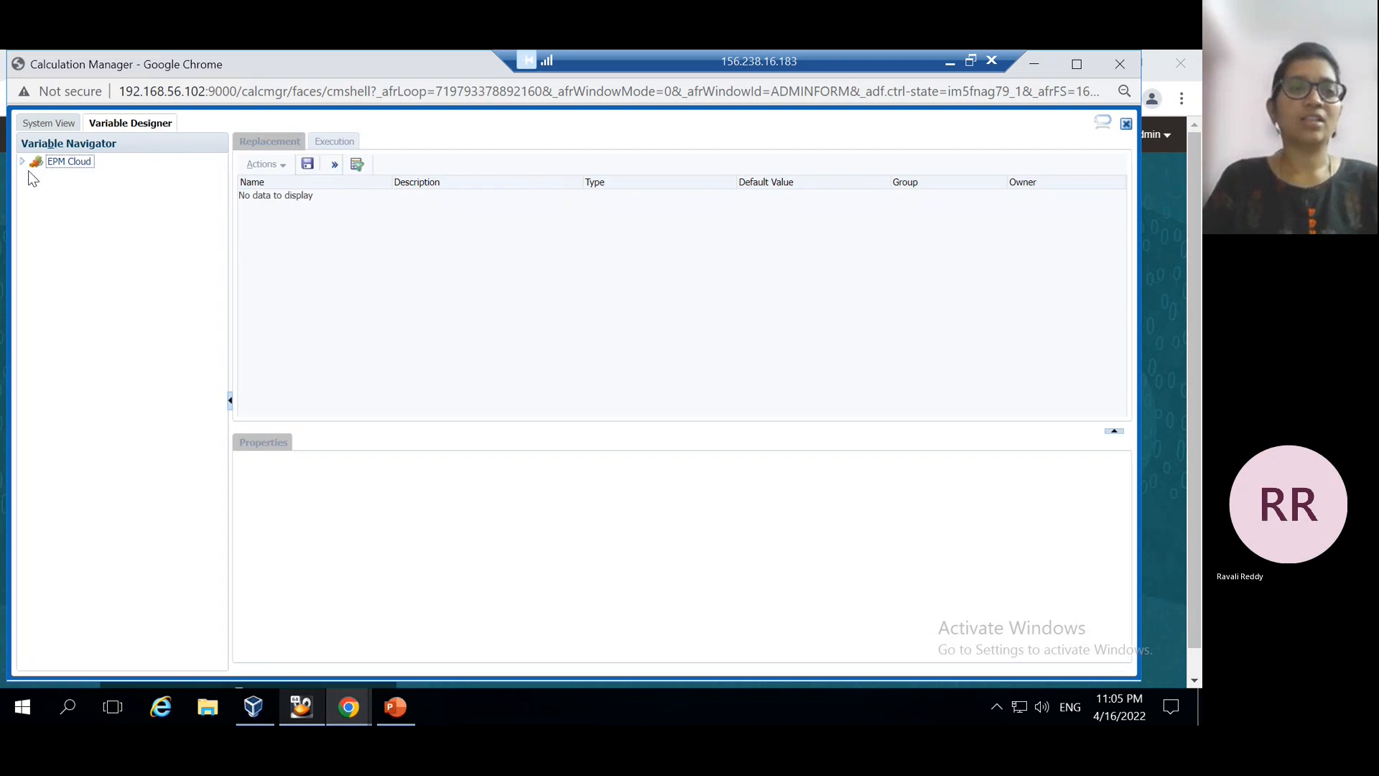
# Browse to the SuniFccs Consol variables and view RTP_AttributeEntity's Region member properties
pyautogui.click(23, 163)
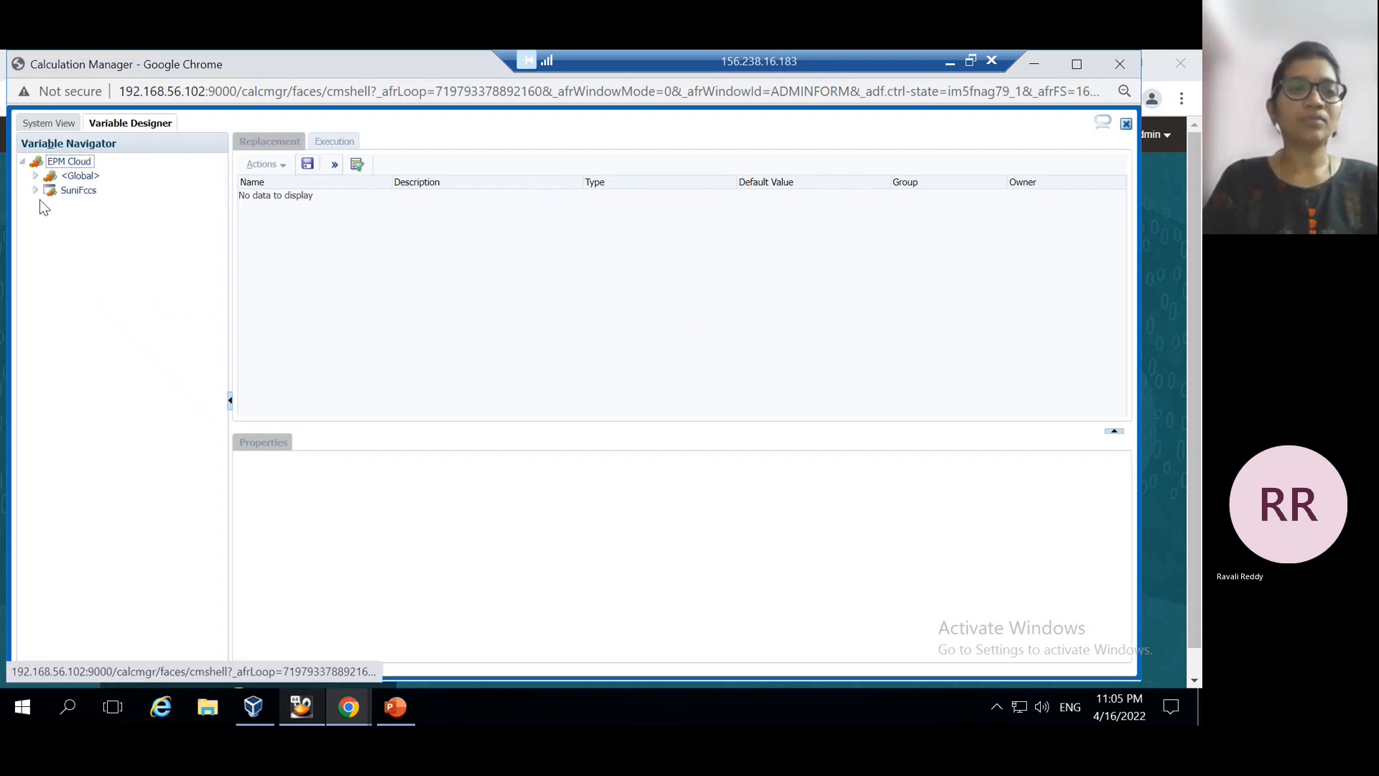
pyautogui.click(35, 191)
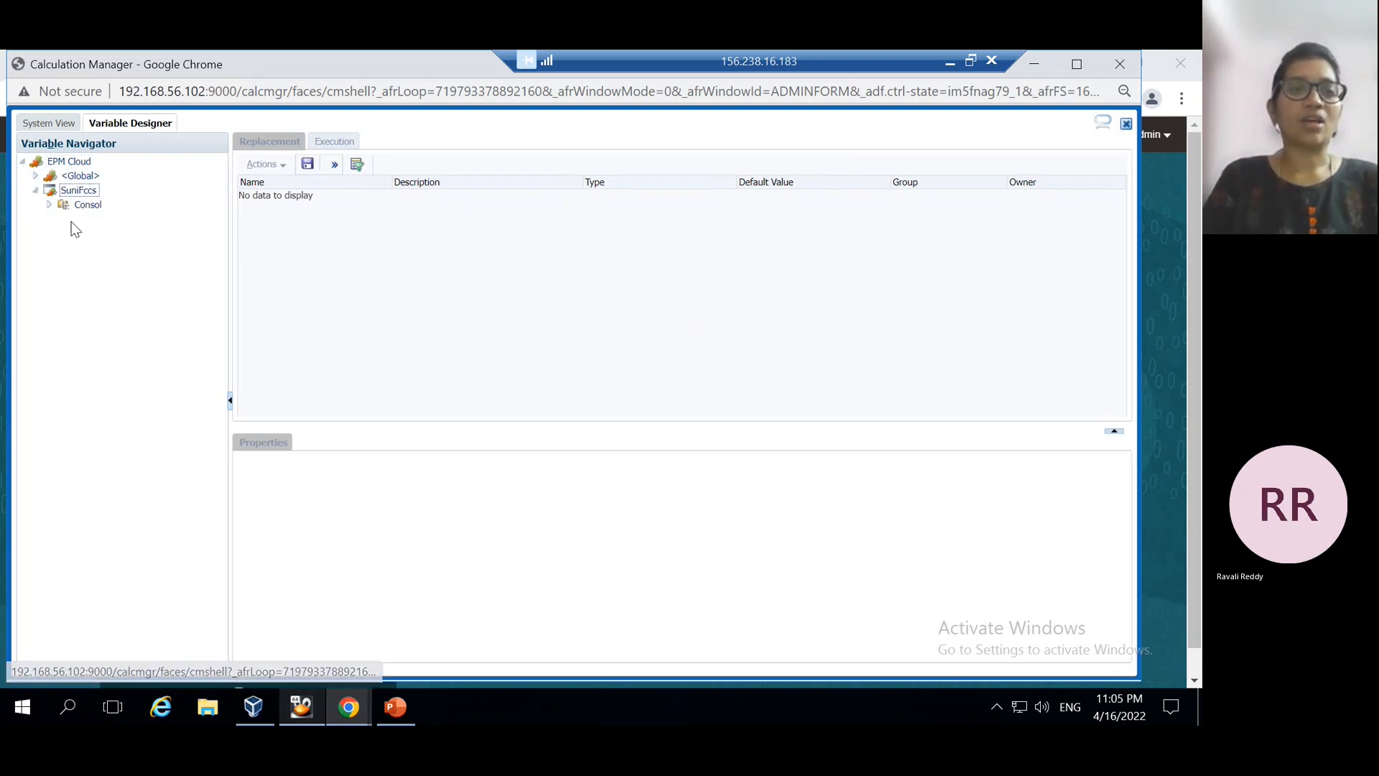
pyautogui.click(94, 207)
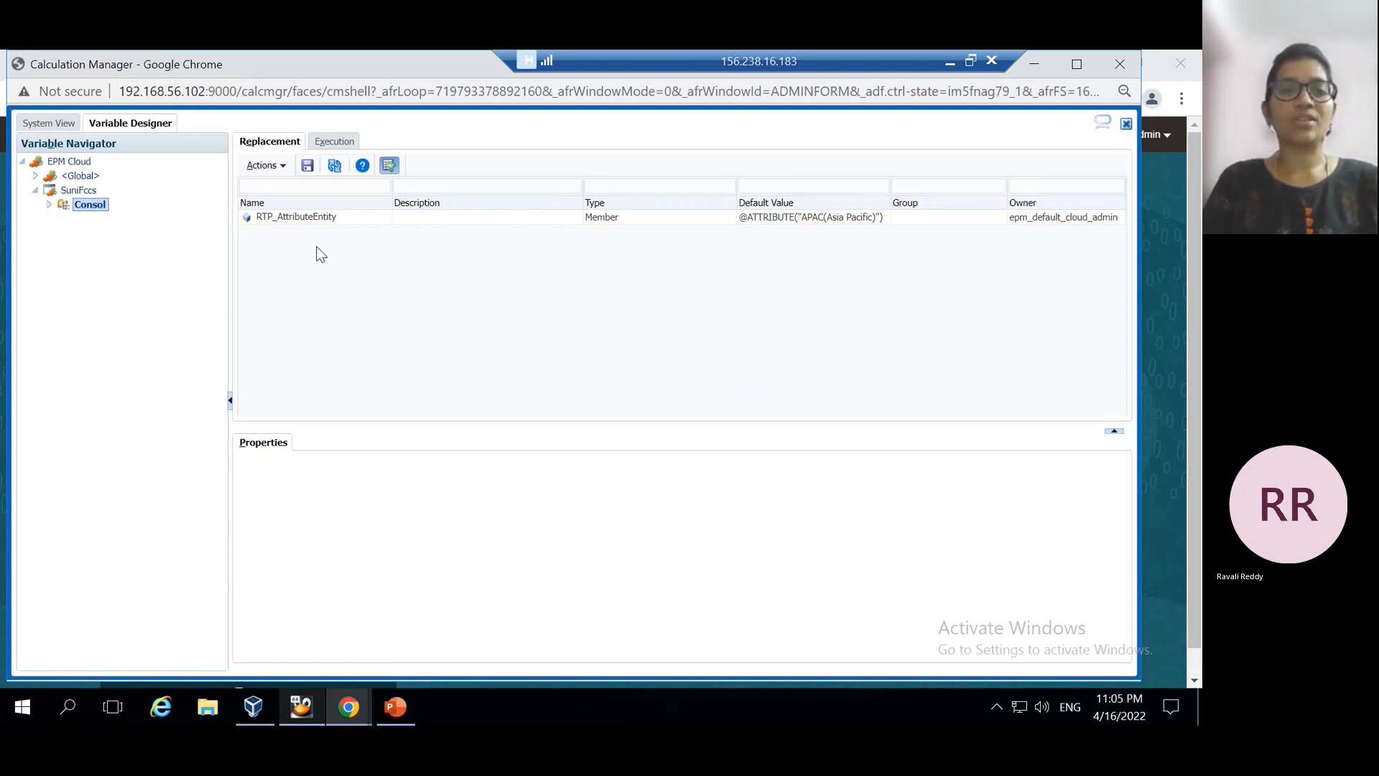
pyautogui.click(359, 227)
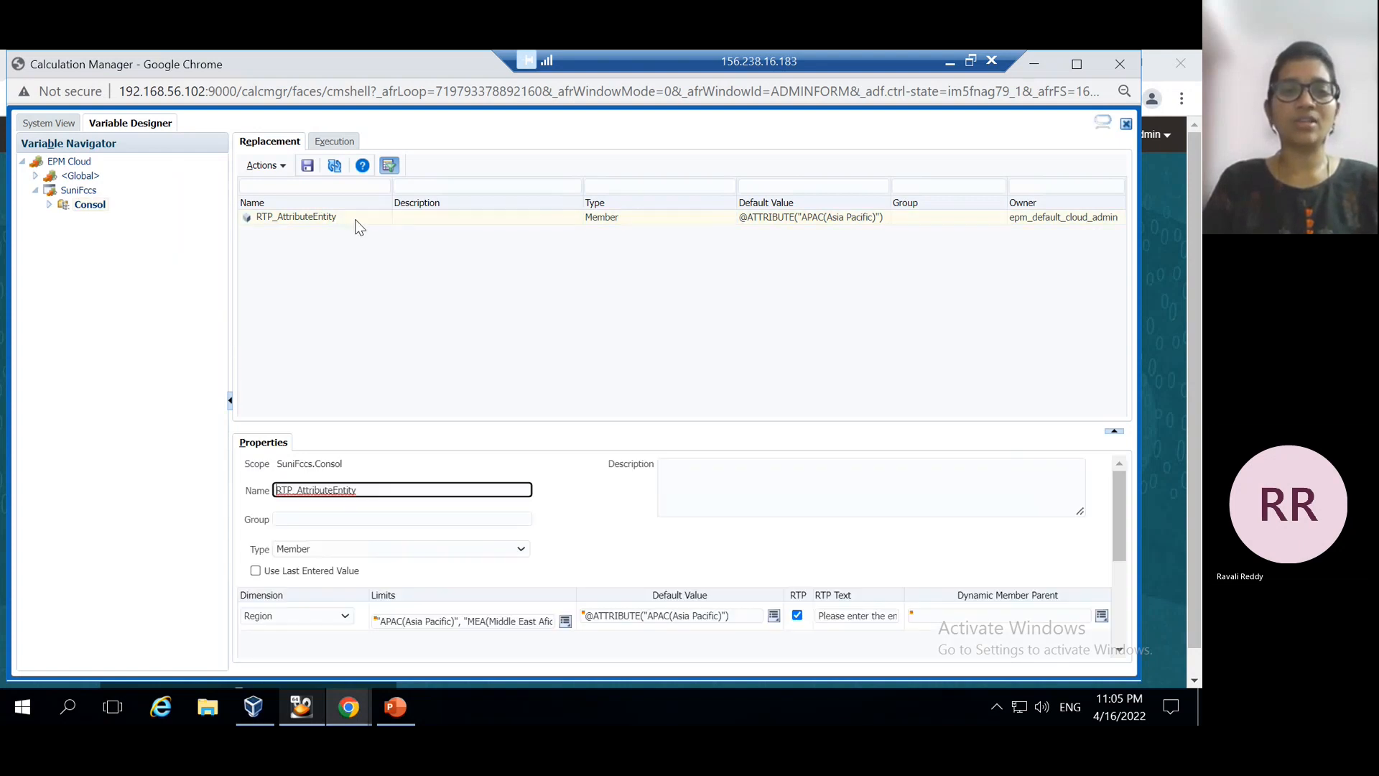
pyautogui.click(285, 168)
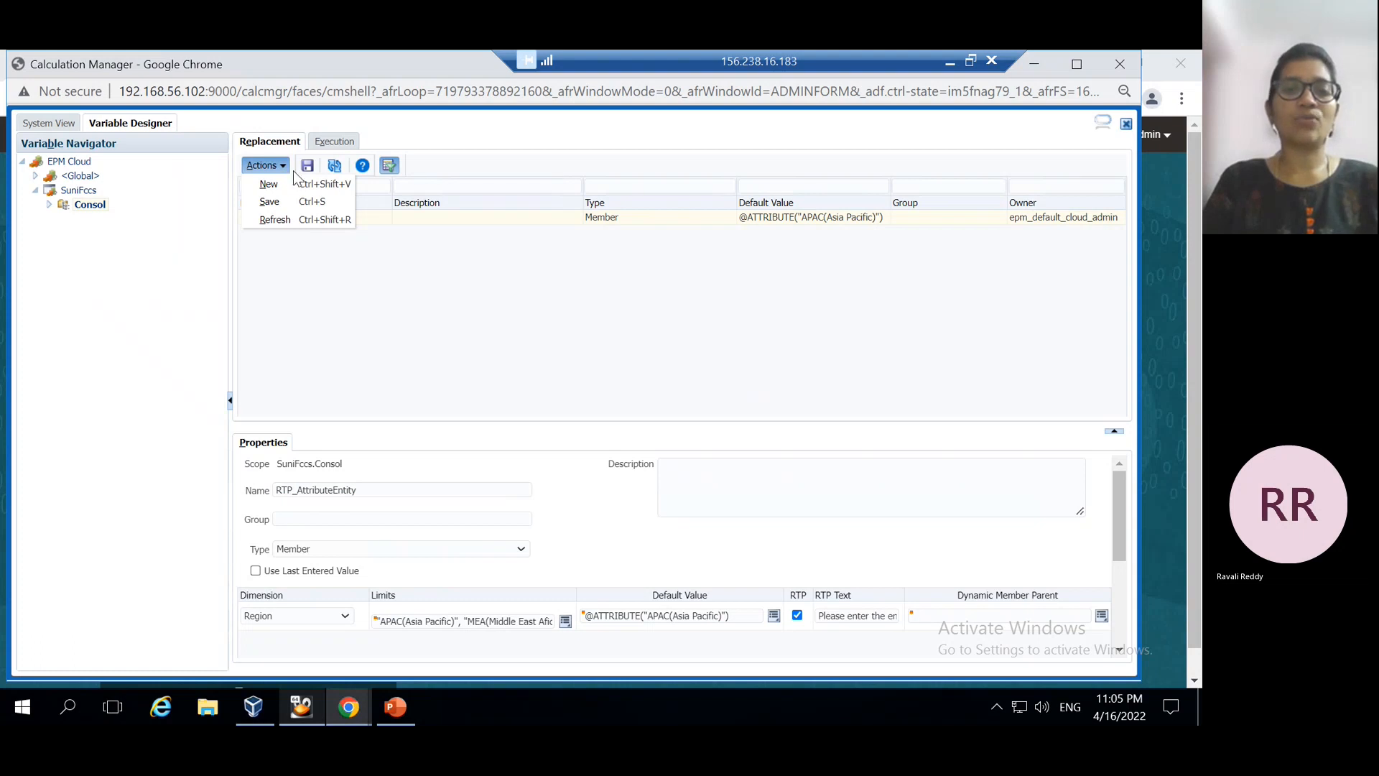
# Create a new Consol variable named RTP_AtrProduct with its type set to Member
pyautogui.click(331, 184)
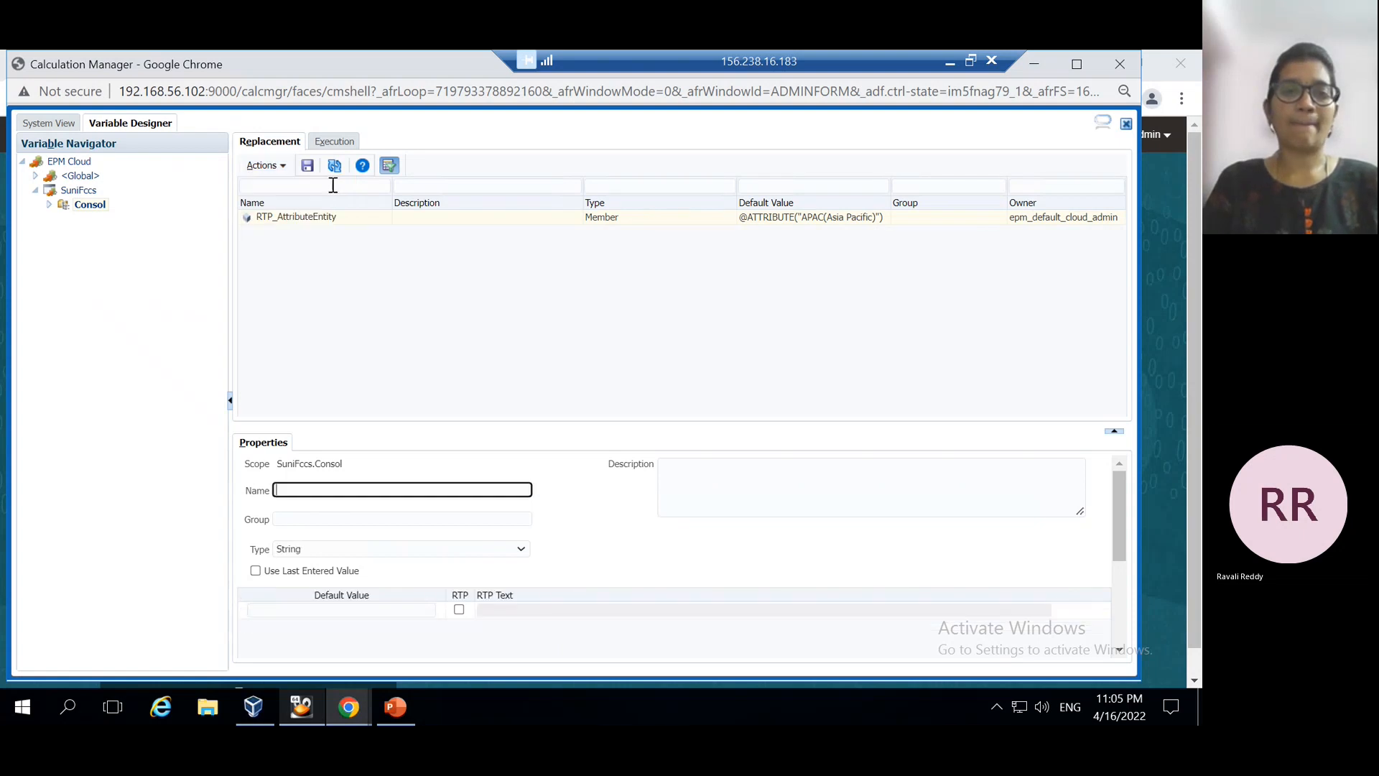
pyautogui.click(291, 491)
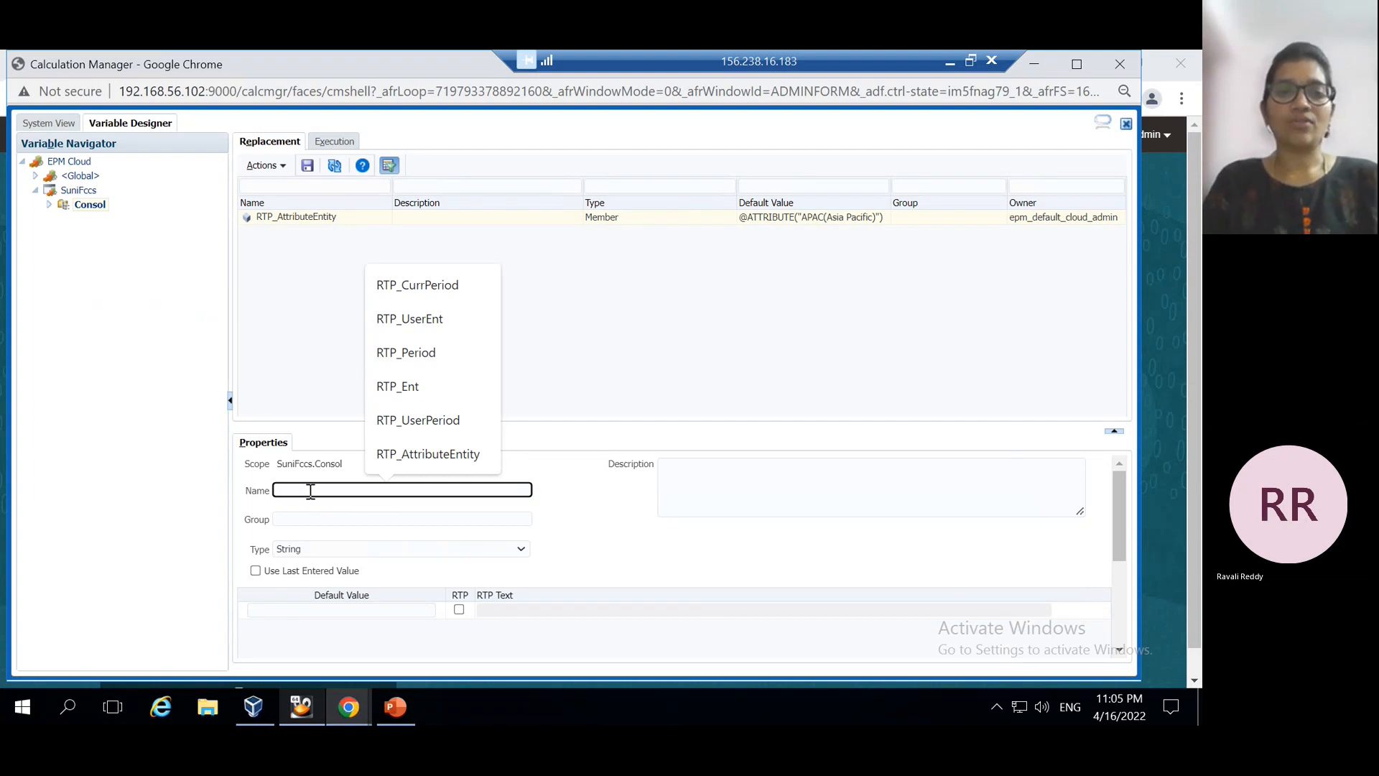
pyautogui.write('RTP_')
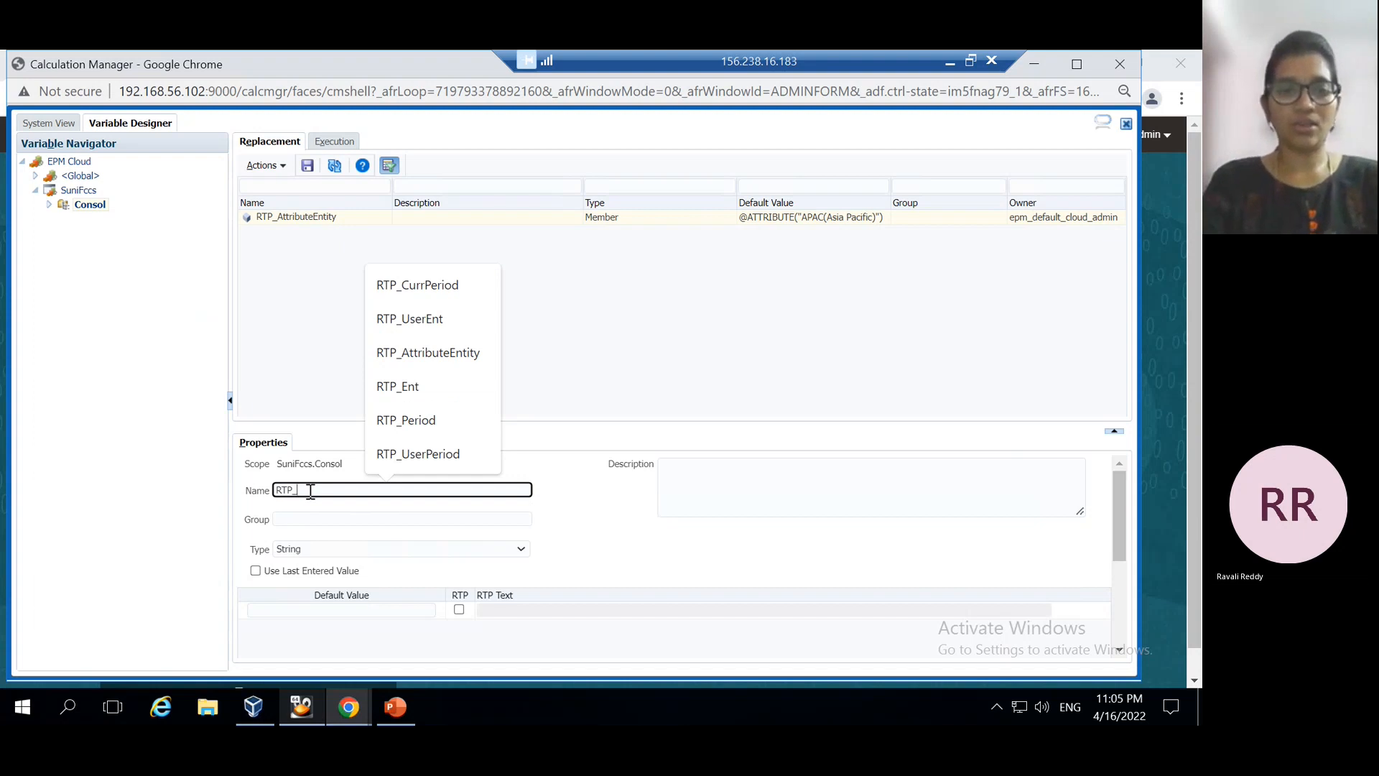
pyautogui.write('Att')
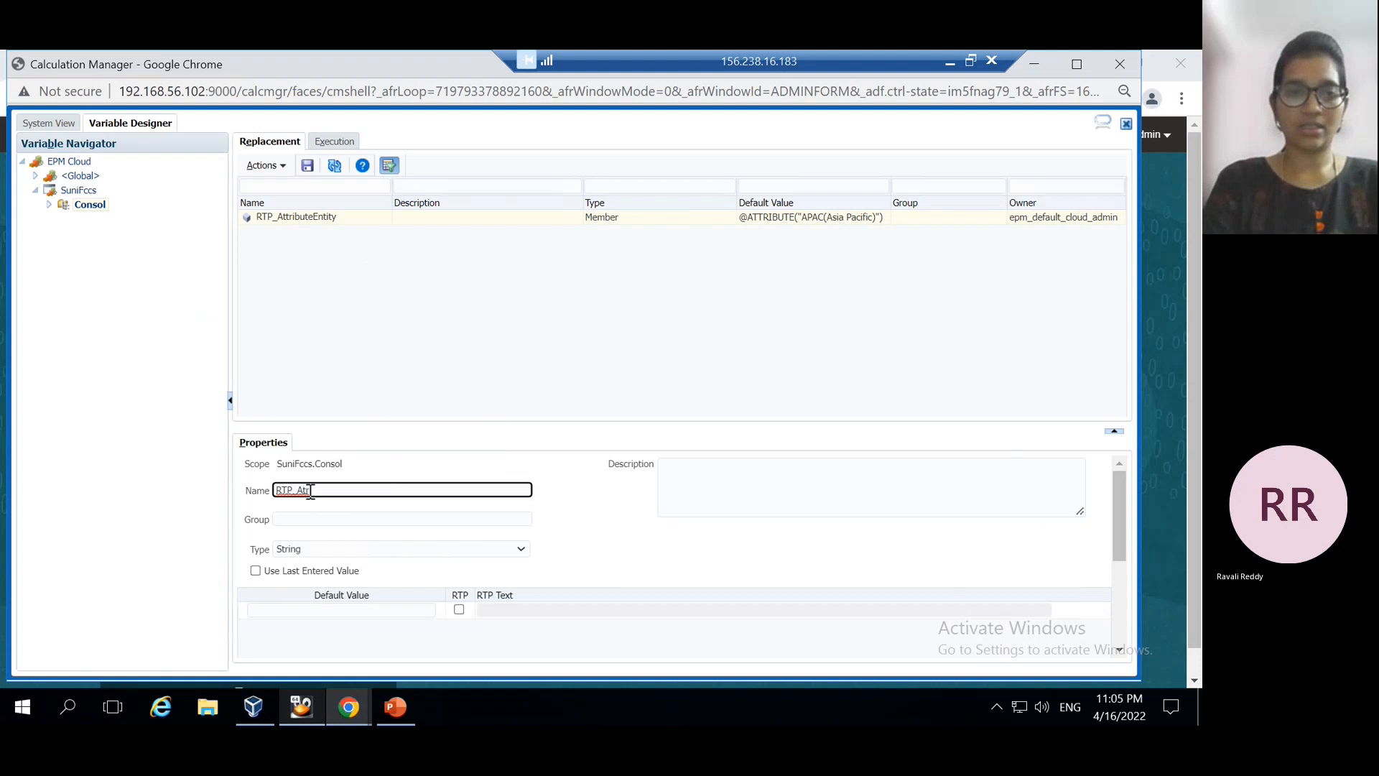
pyautogui.write('D')
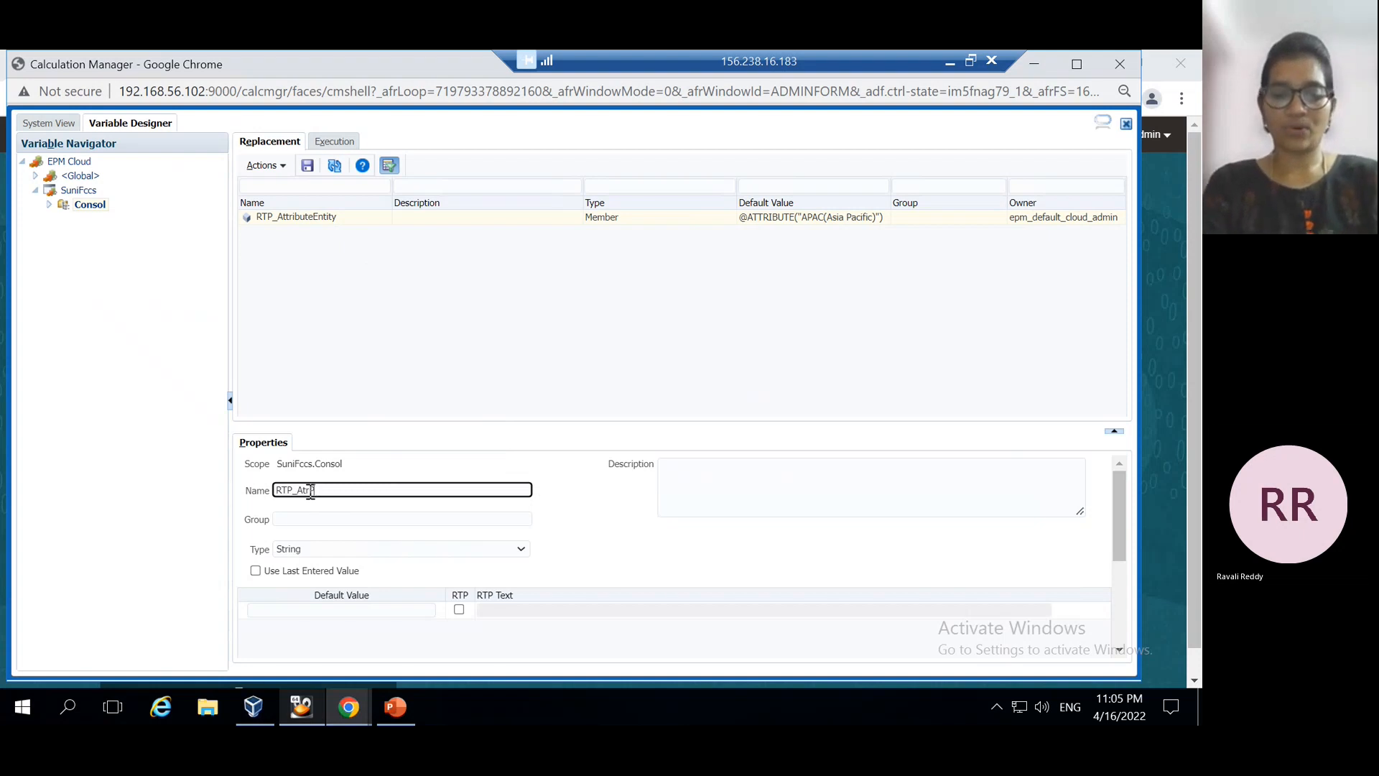
pyautogui.write('roduct')
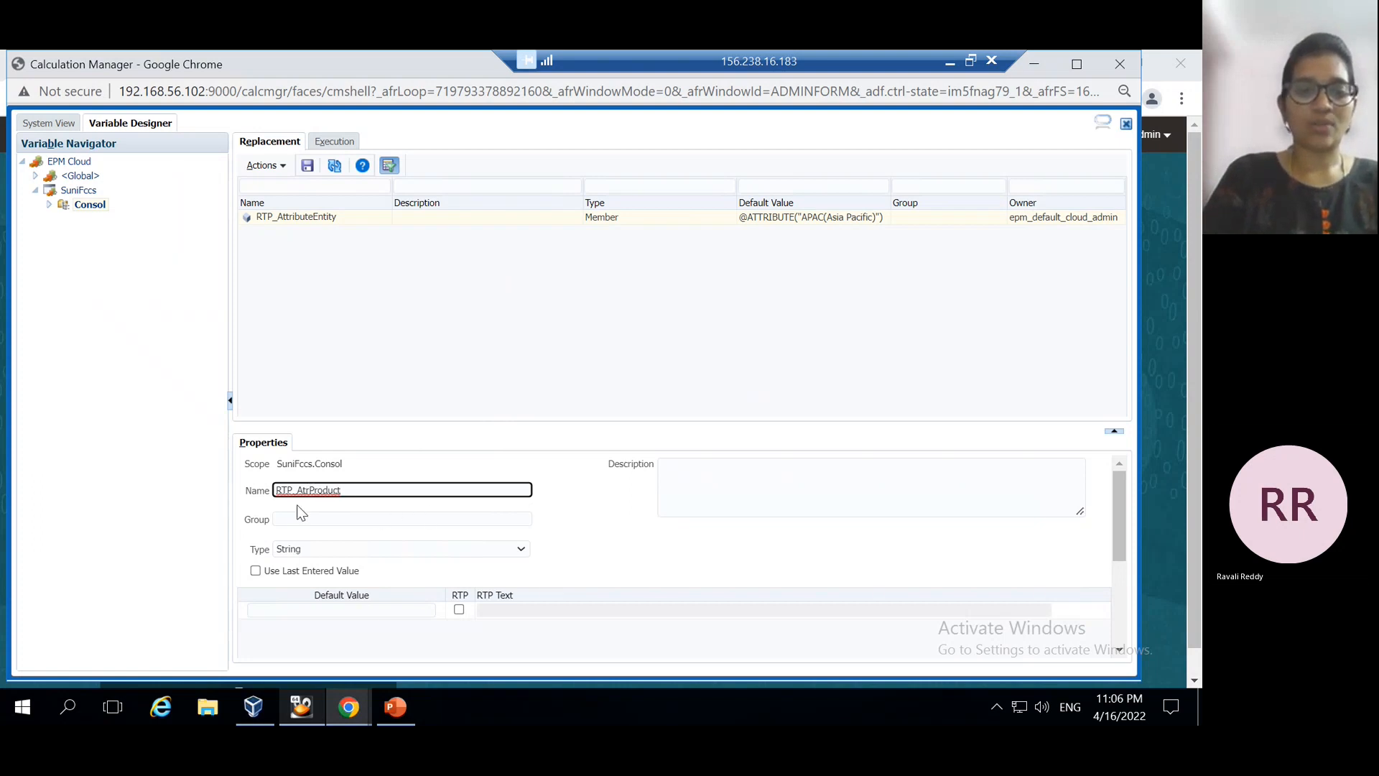
pyautogui.click(521, 550)
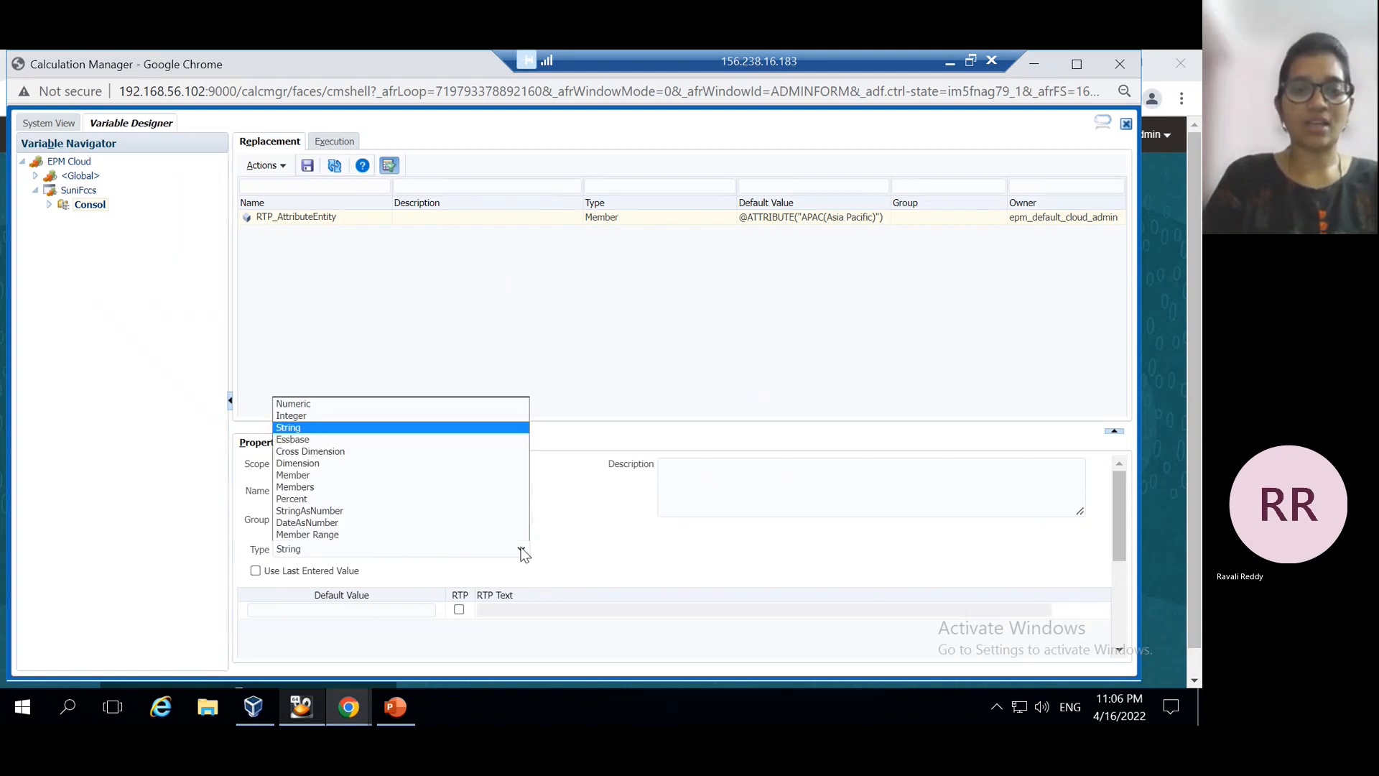
pyautogui.click(542, 300)
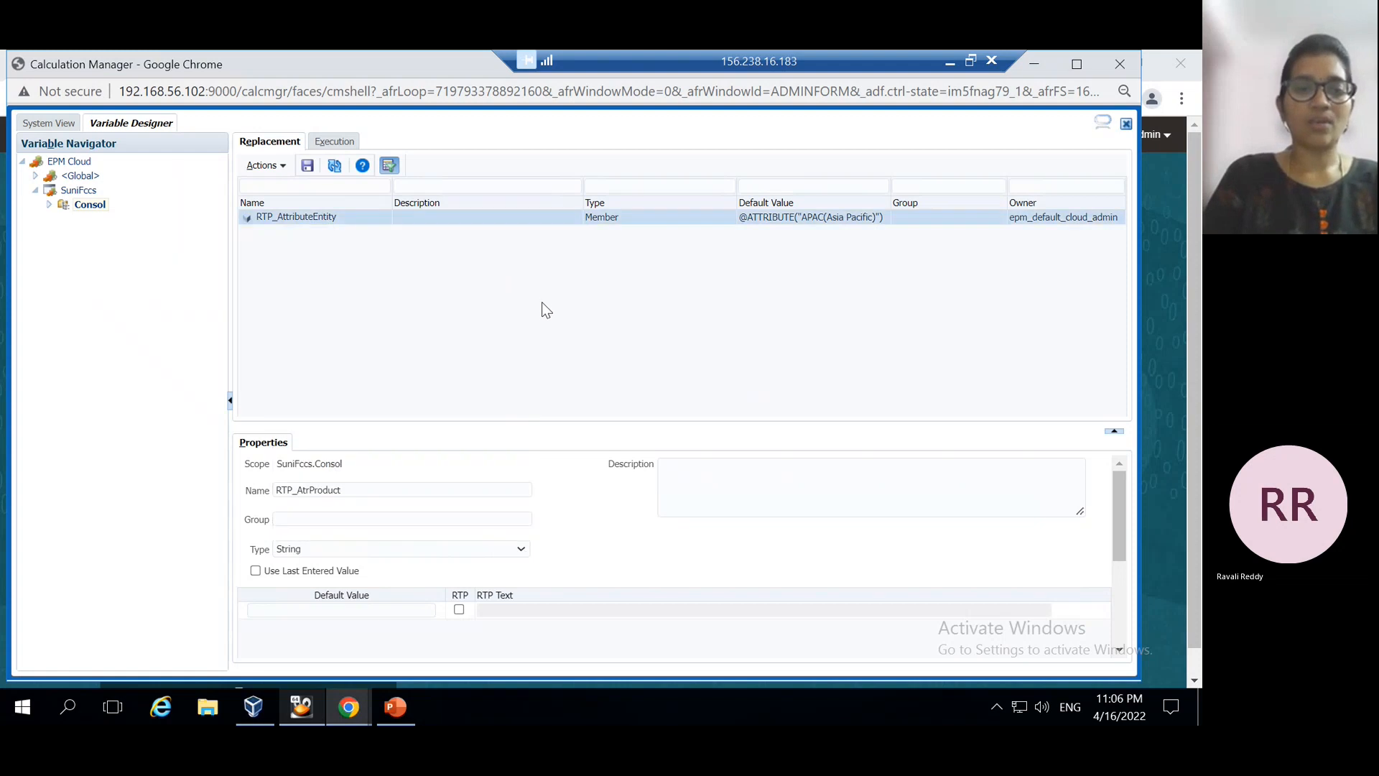
pyautogui.click(520, 550)
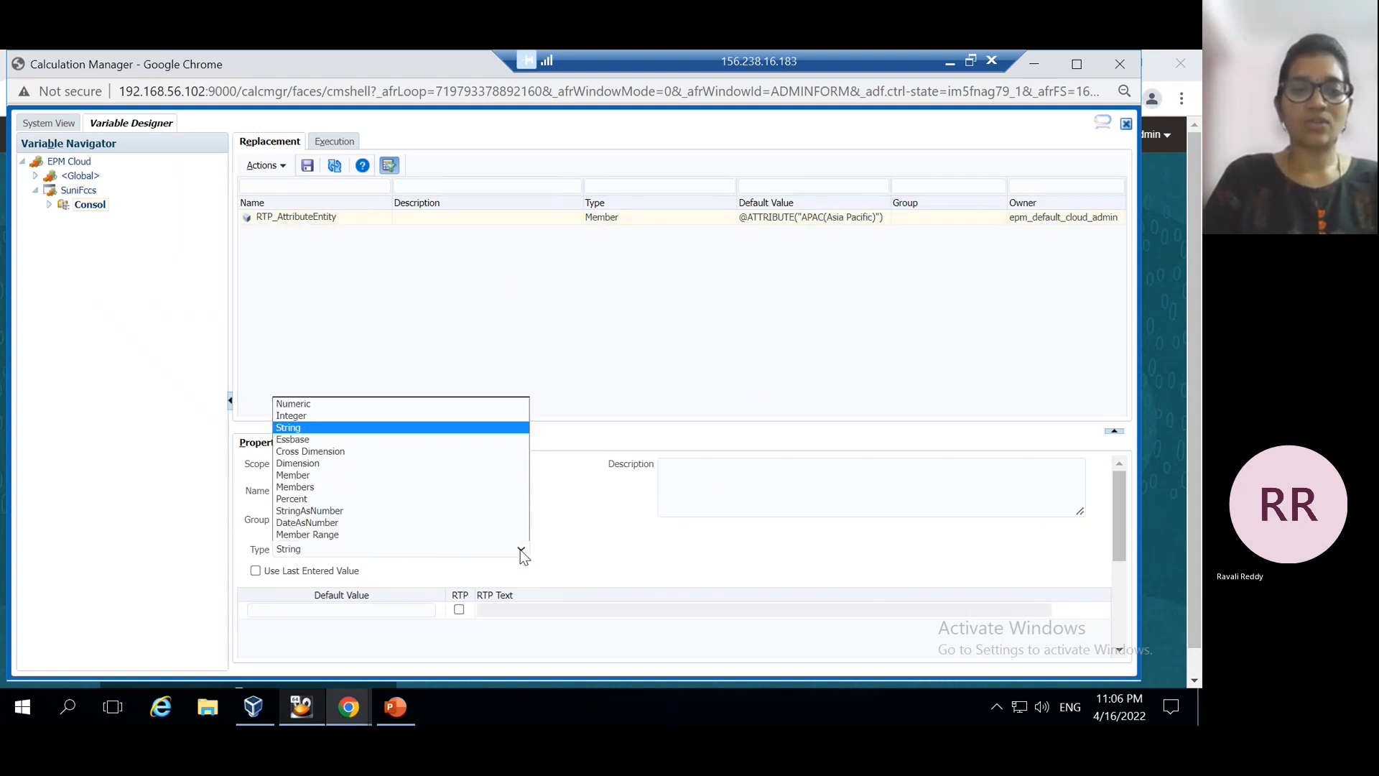
pyautogui.click(302, 475)
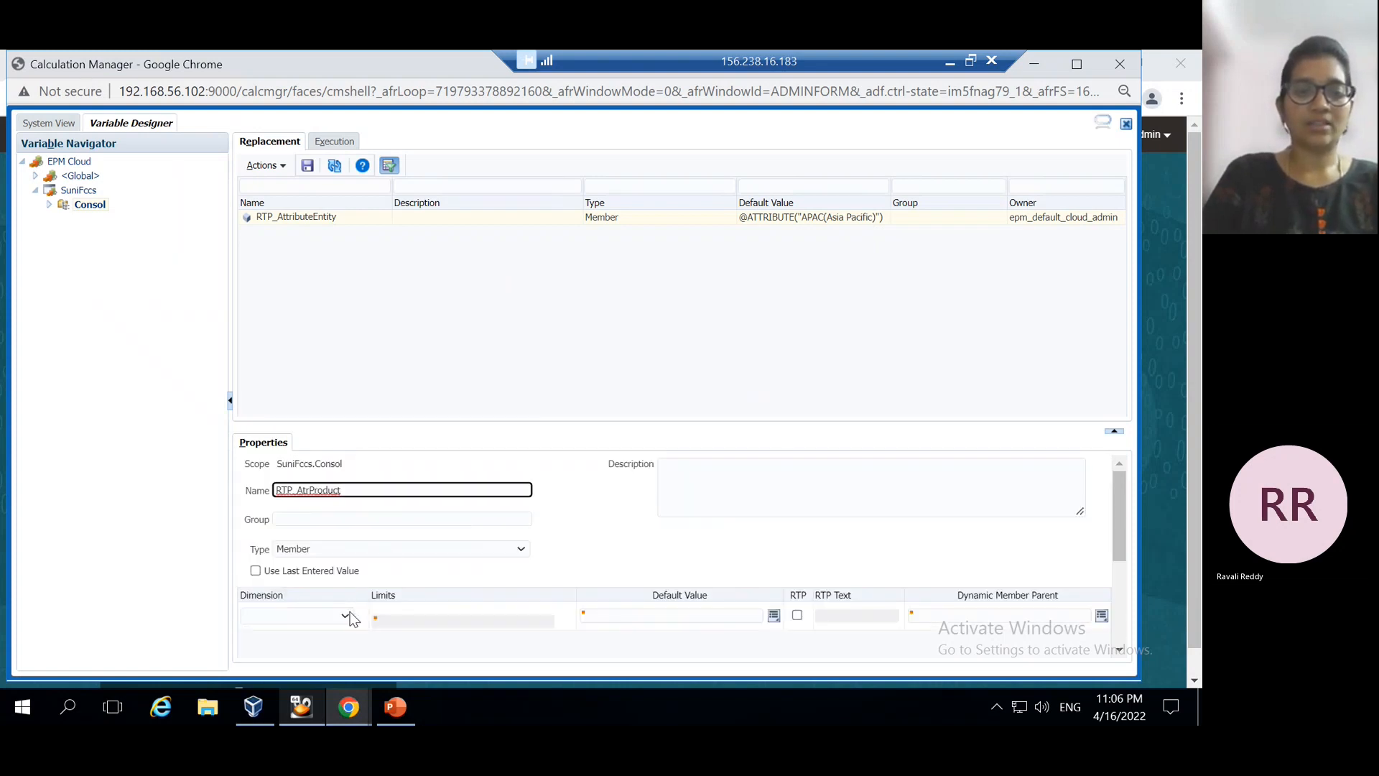
# Choose Region as the new variable's dimension
pyautogui.click(346, 617)
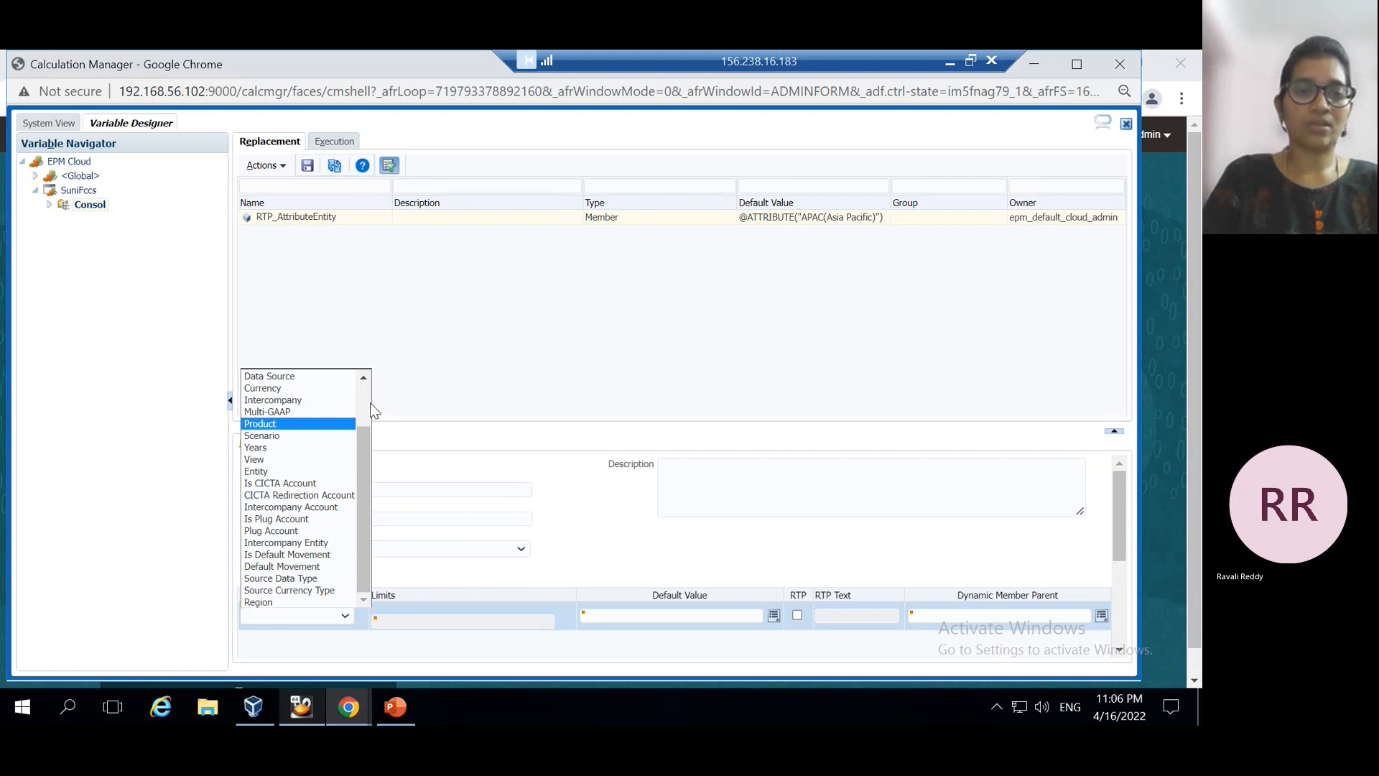
pyautogui.scroll(2, 370, 403)
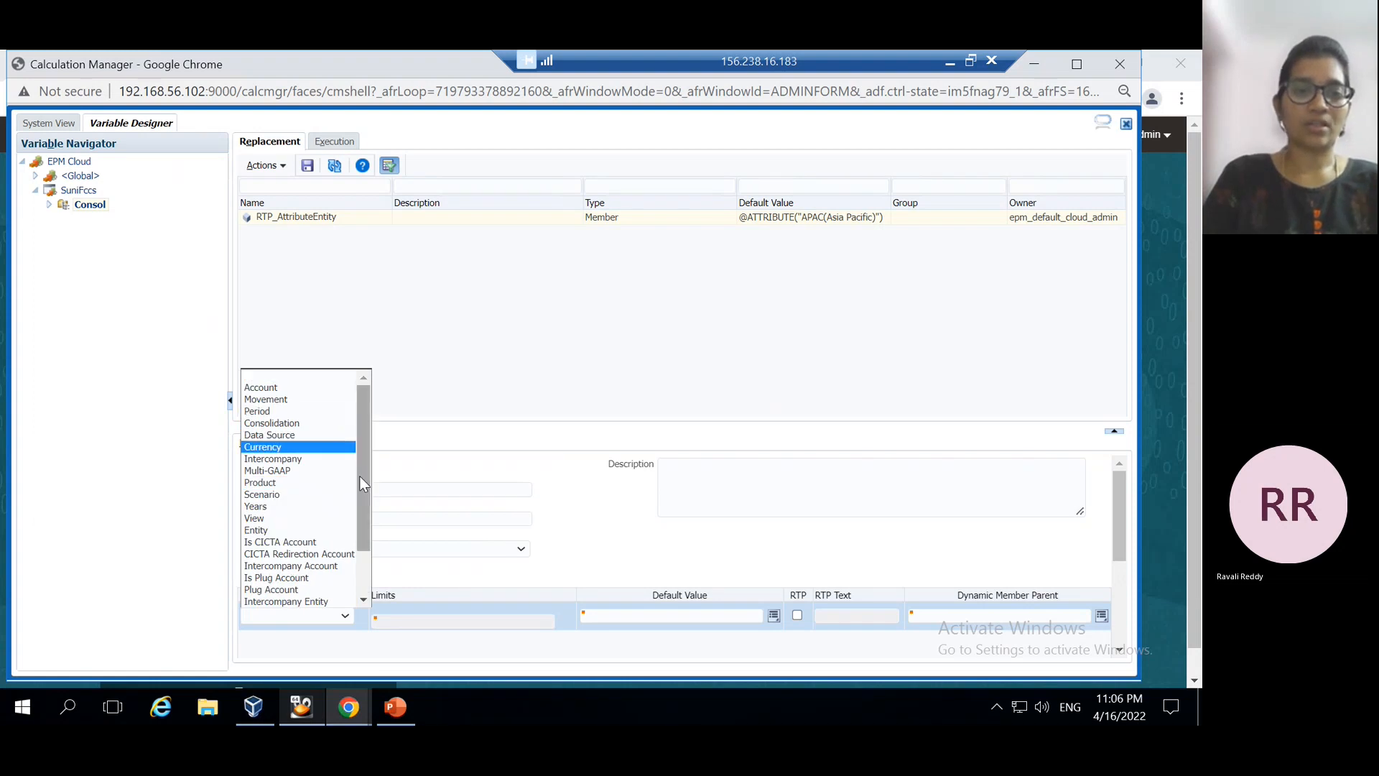
pyautogui.scroll(-2, 362, 596)
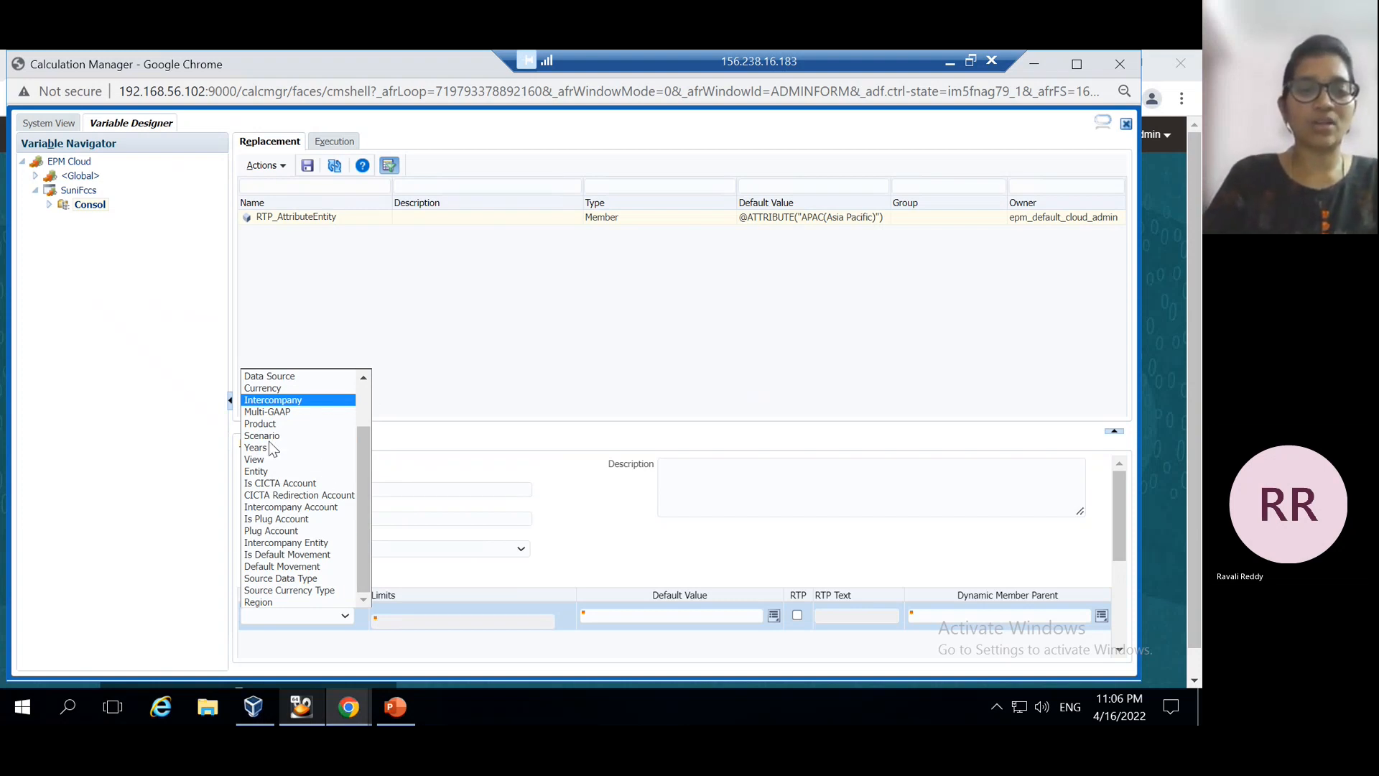
pyautogui.click(269, 605)
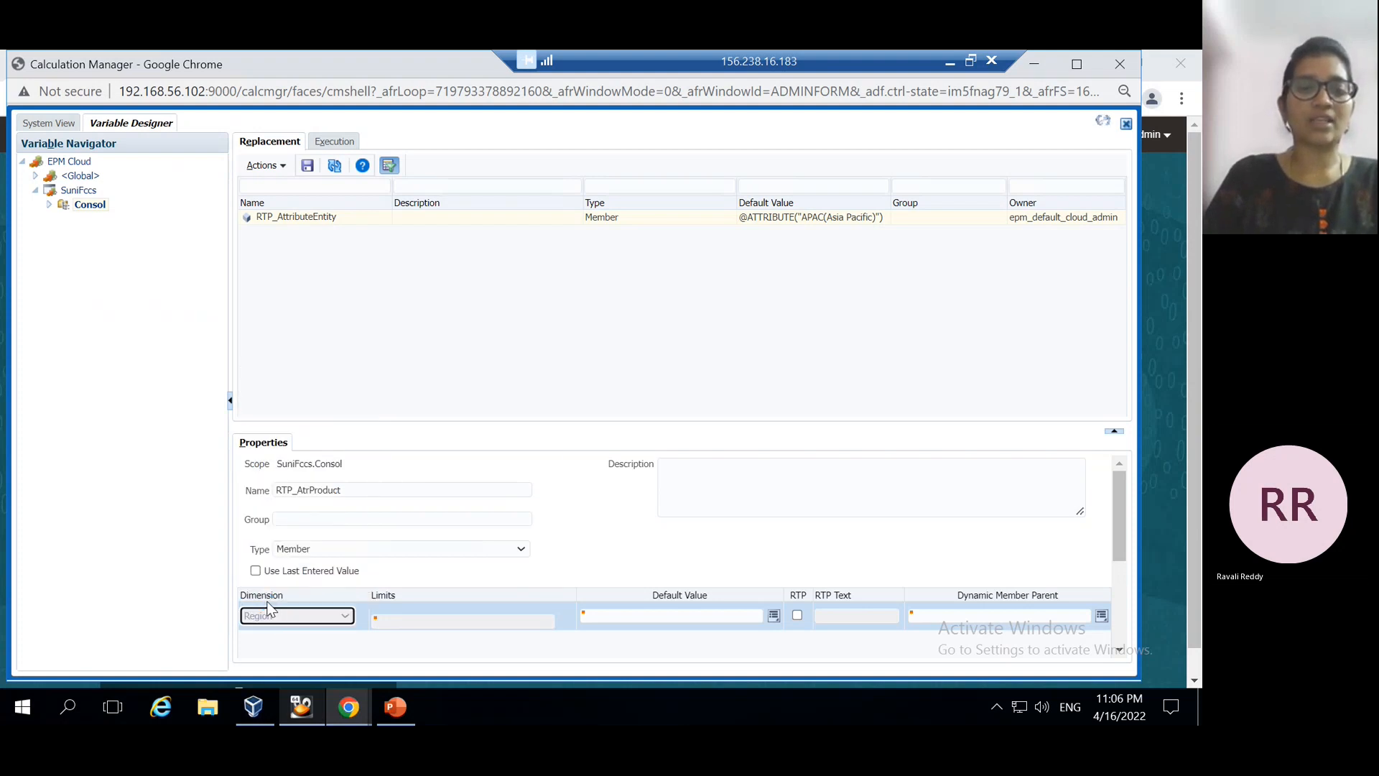
# Begin renaming the variable to RTP_AtrEnt
pyautogui.click(375, 492)
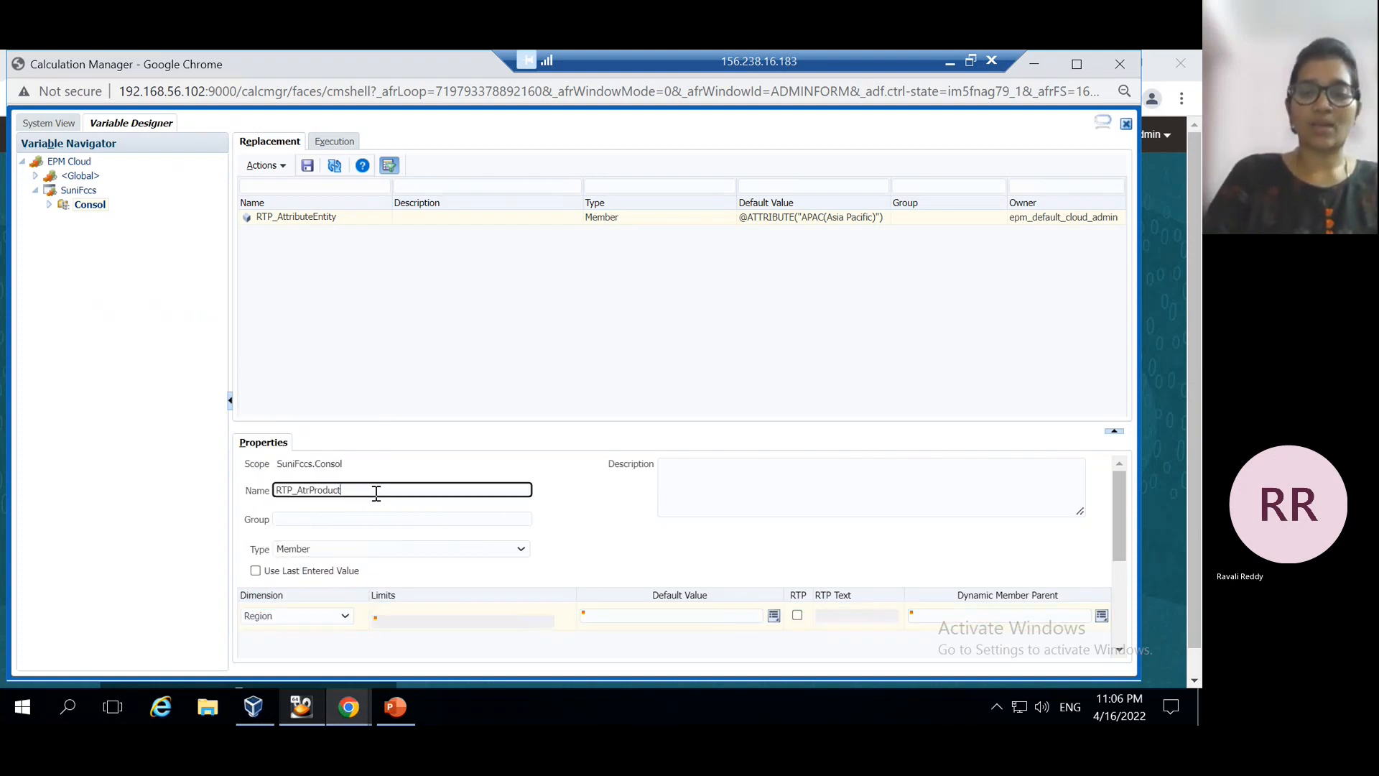
pyautogui.press('BackSpace')
pyautogui.press('BackSpace')
pyautogui.press('BackSpace')
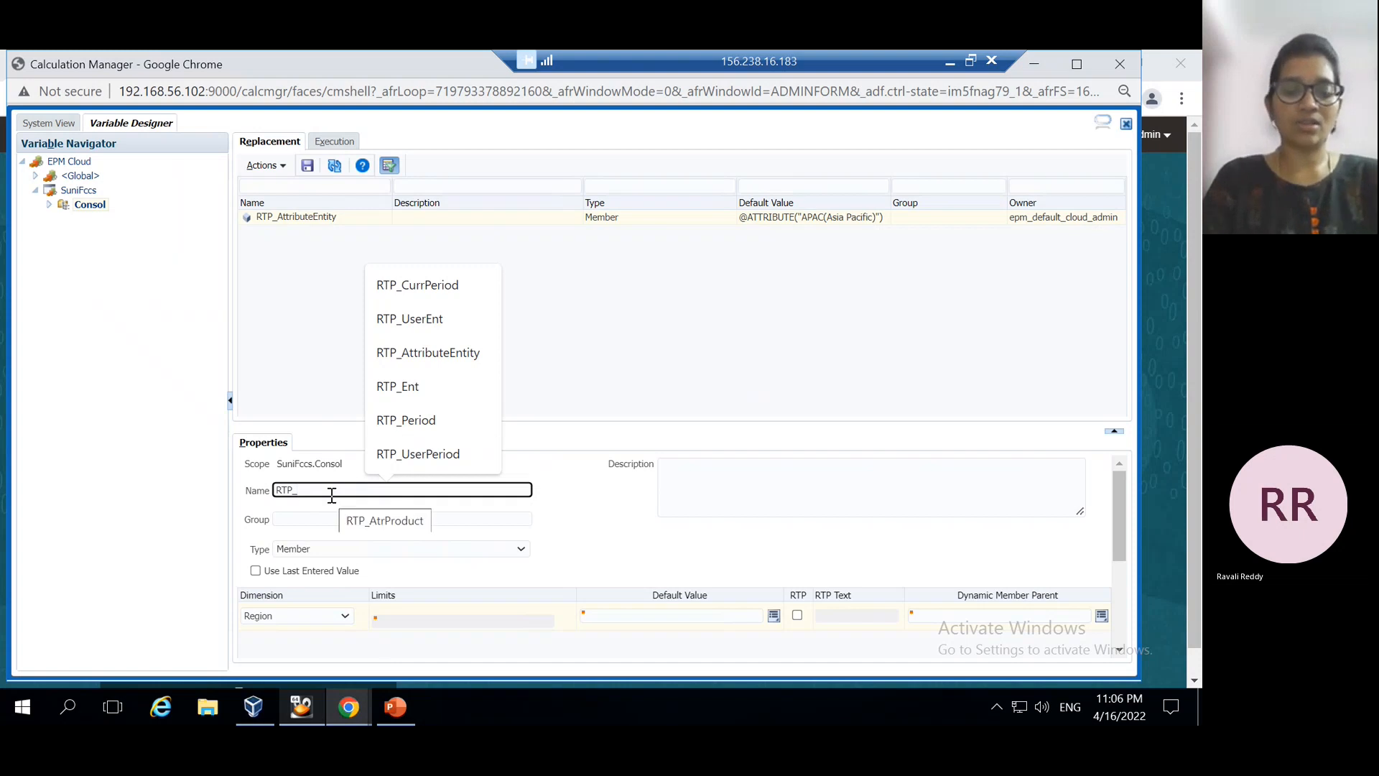
pyautogui.write('At')
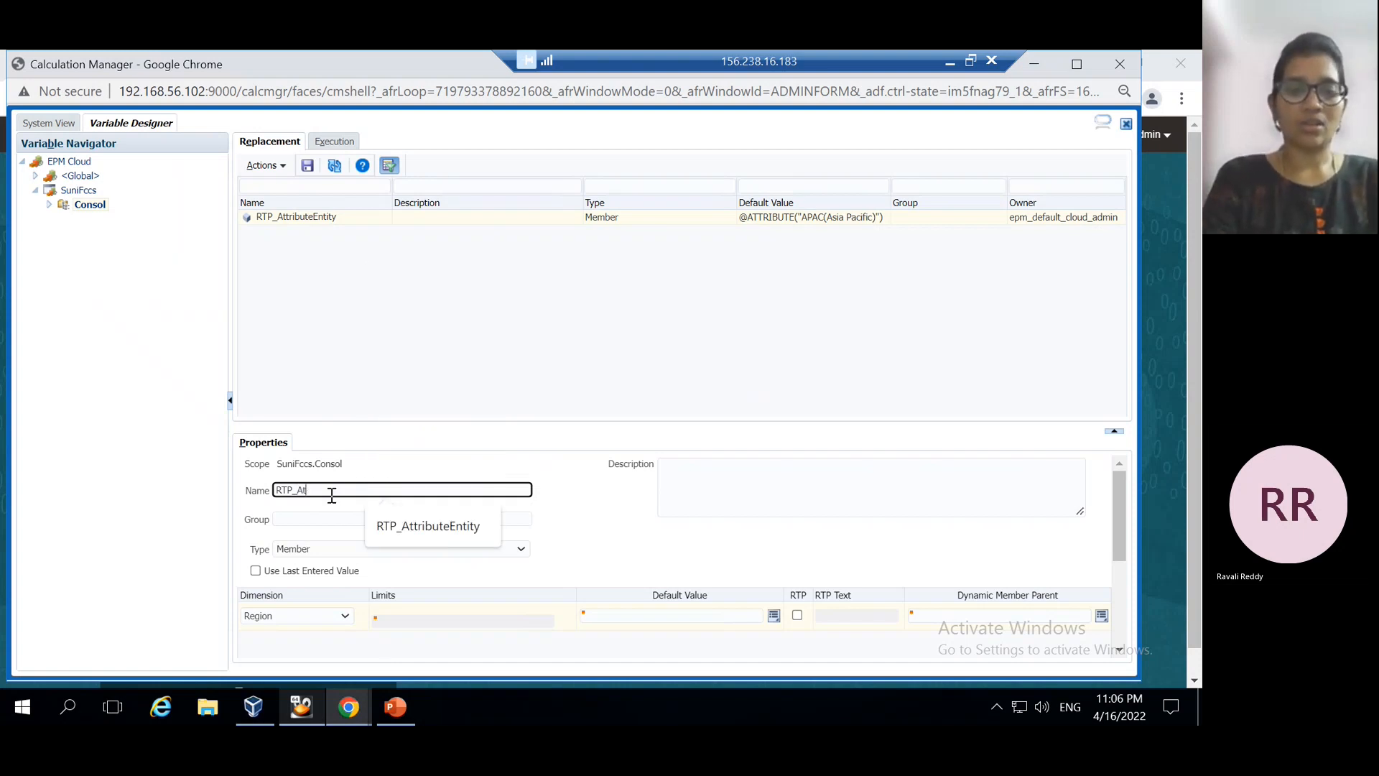
pyautogui.write('trEnt')
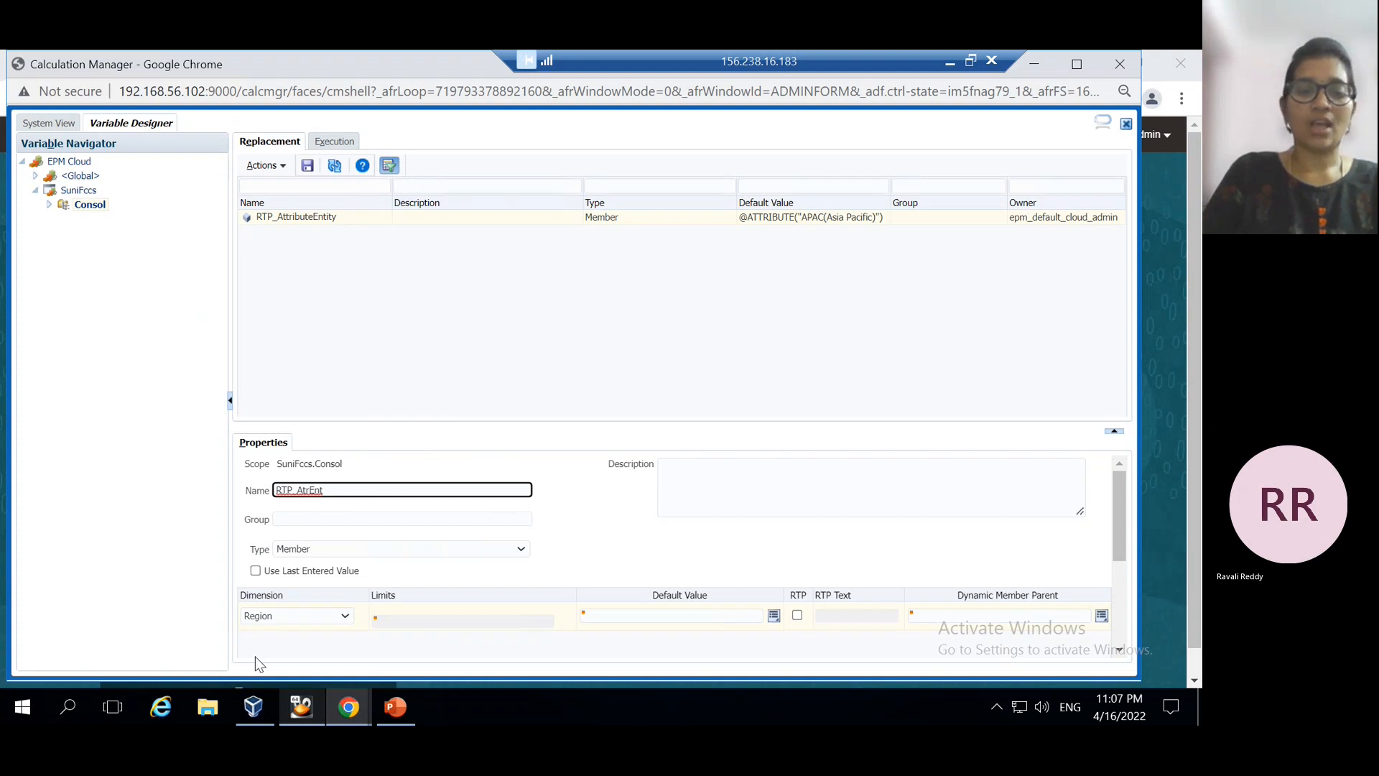
pyautogui.click(406, 715)
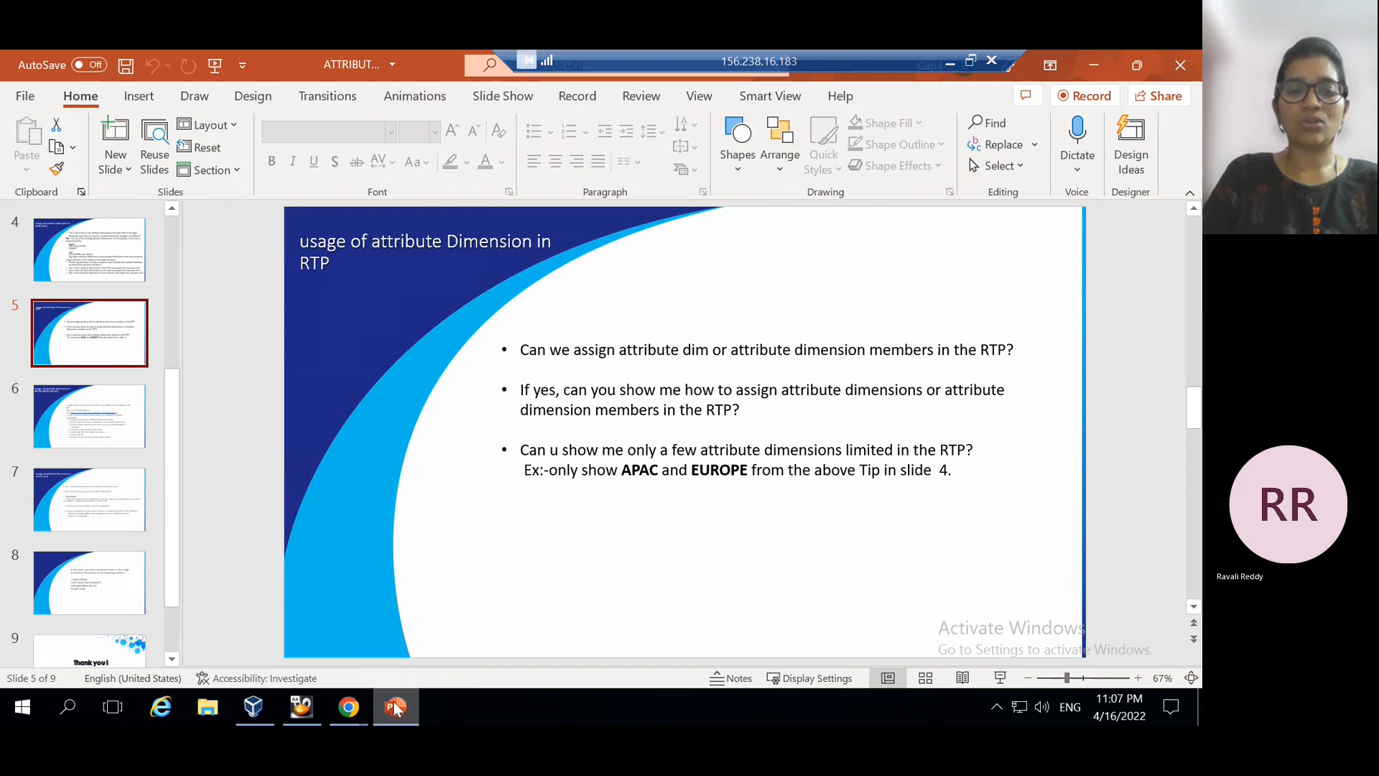
pyautogui.moveTo(363, 711)
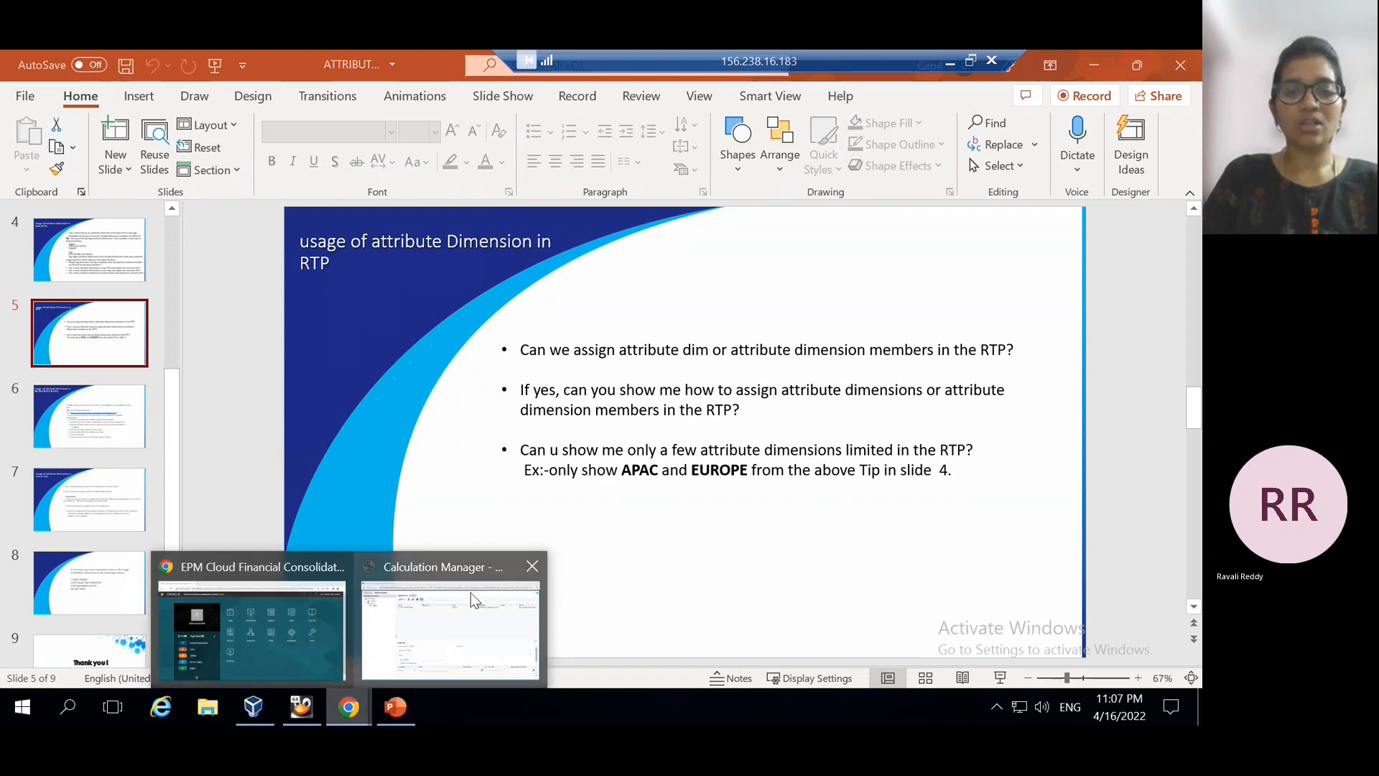
pyautogui.click(466, 618)
pyautogui.click(796, 616)
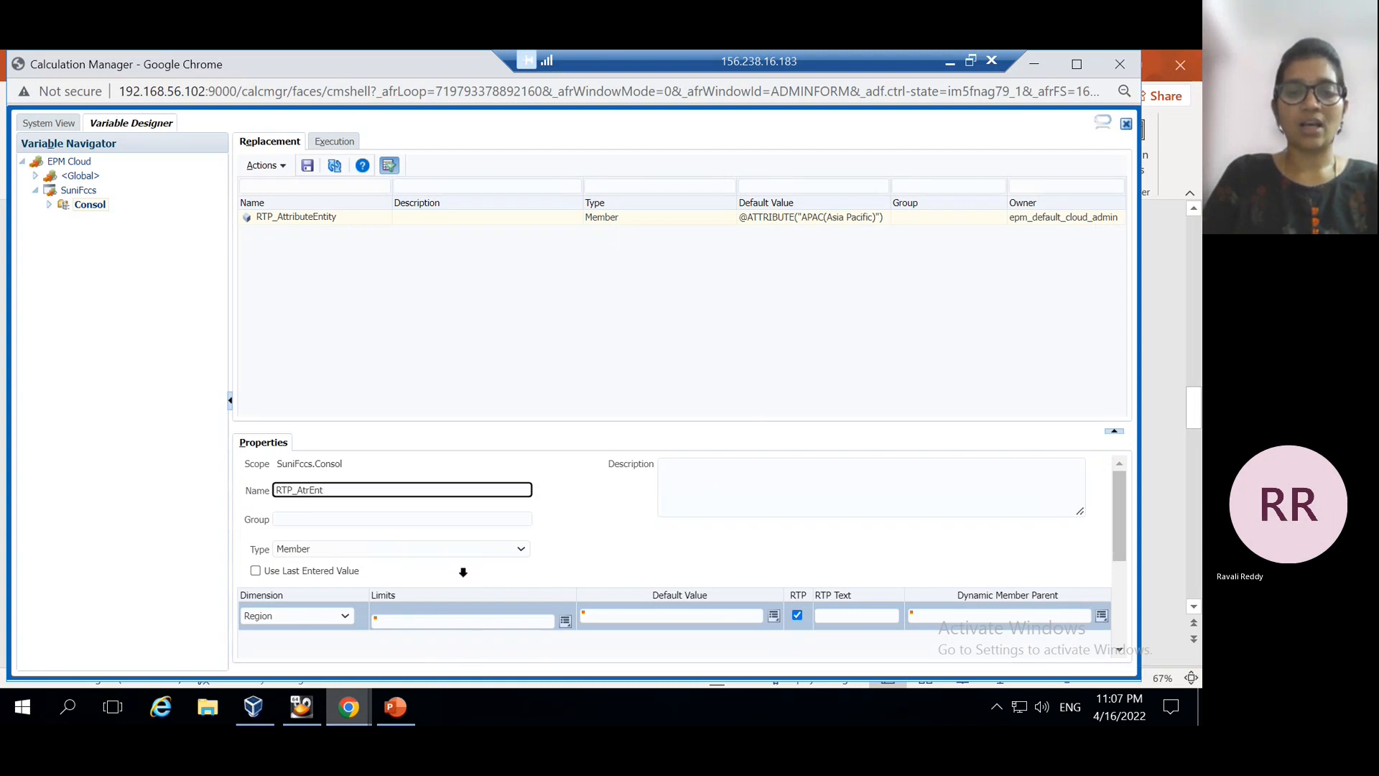
# Open the Region member selector for the prompt's limits and include APAC(Asia Pacific)
pyautogui.click(565, 621)
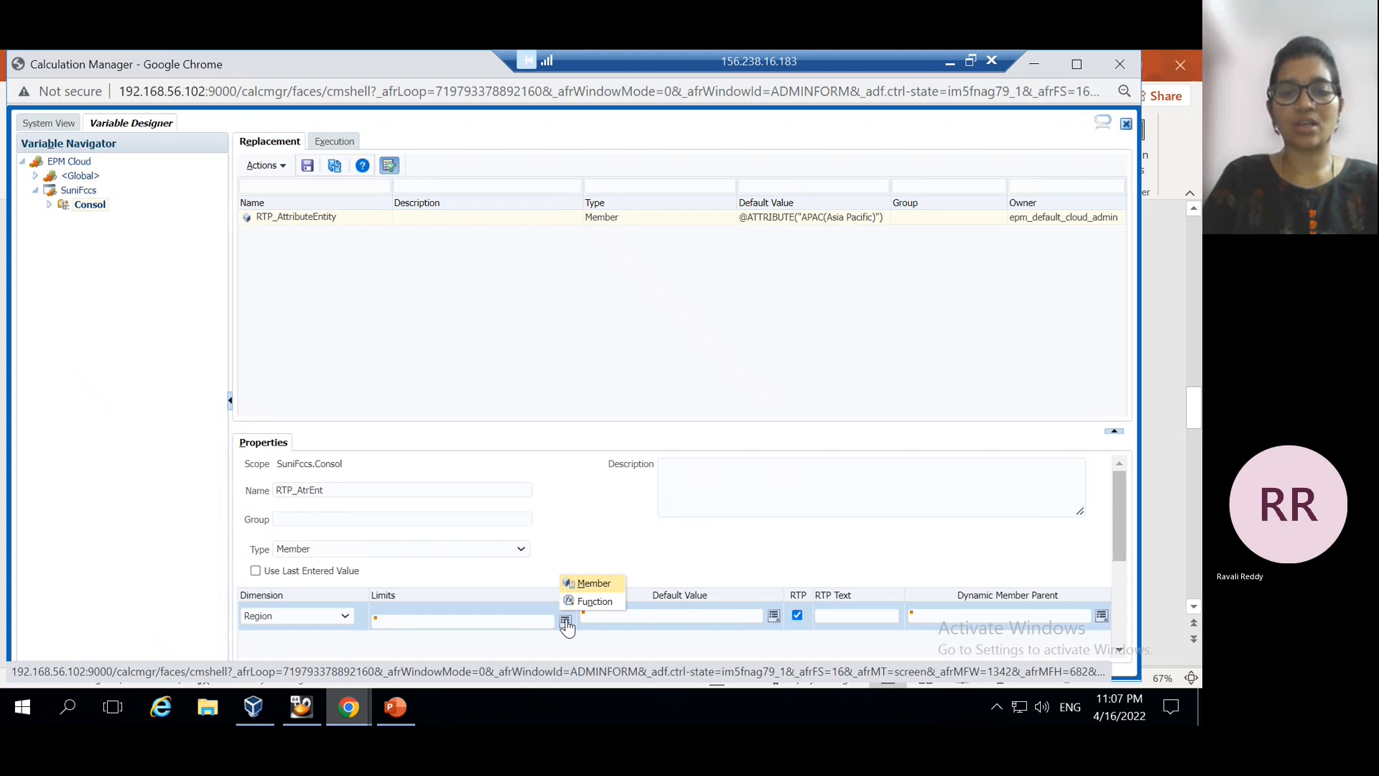
pyautogui.click(590, 583)
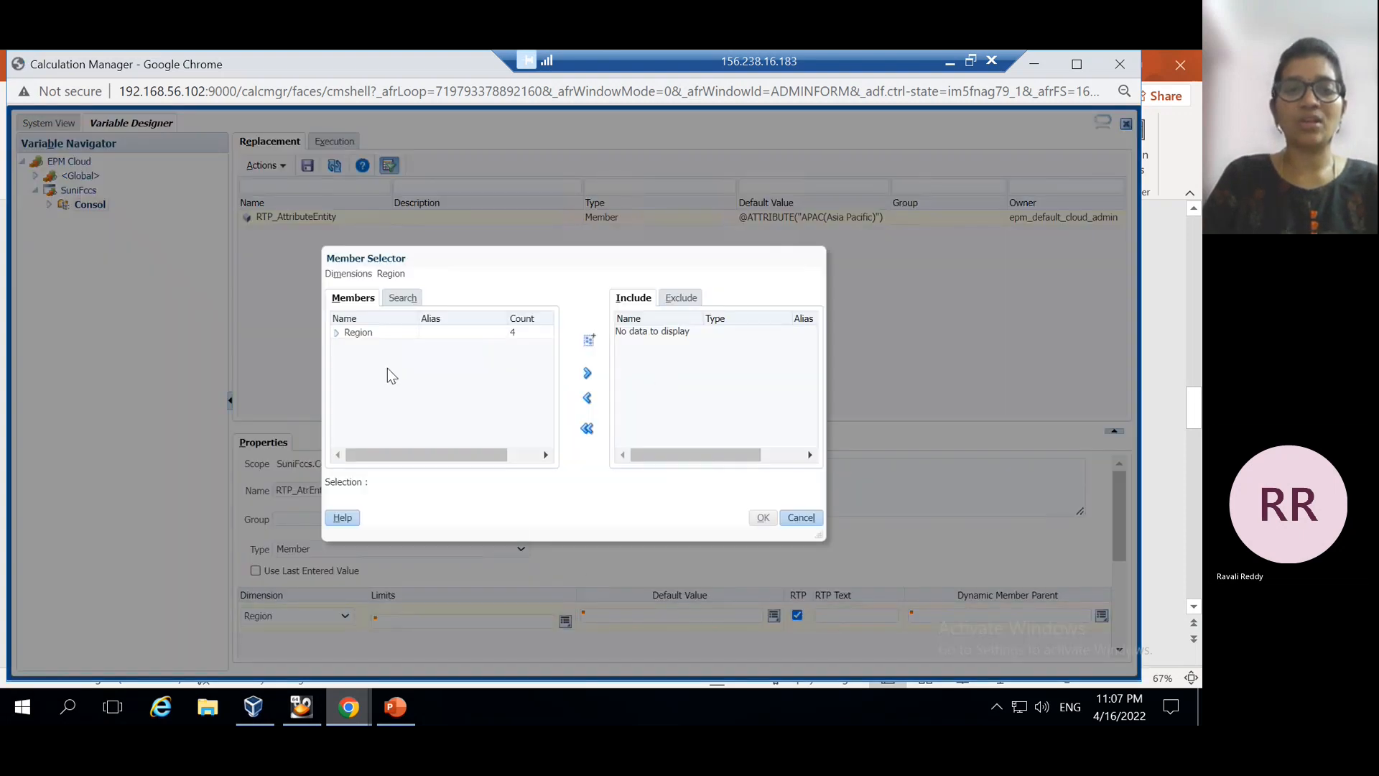
pyautogui.click(337, 333)
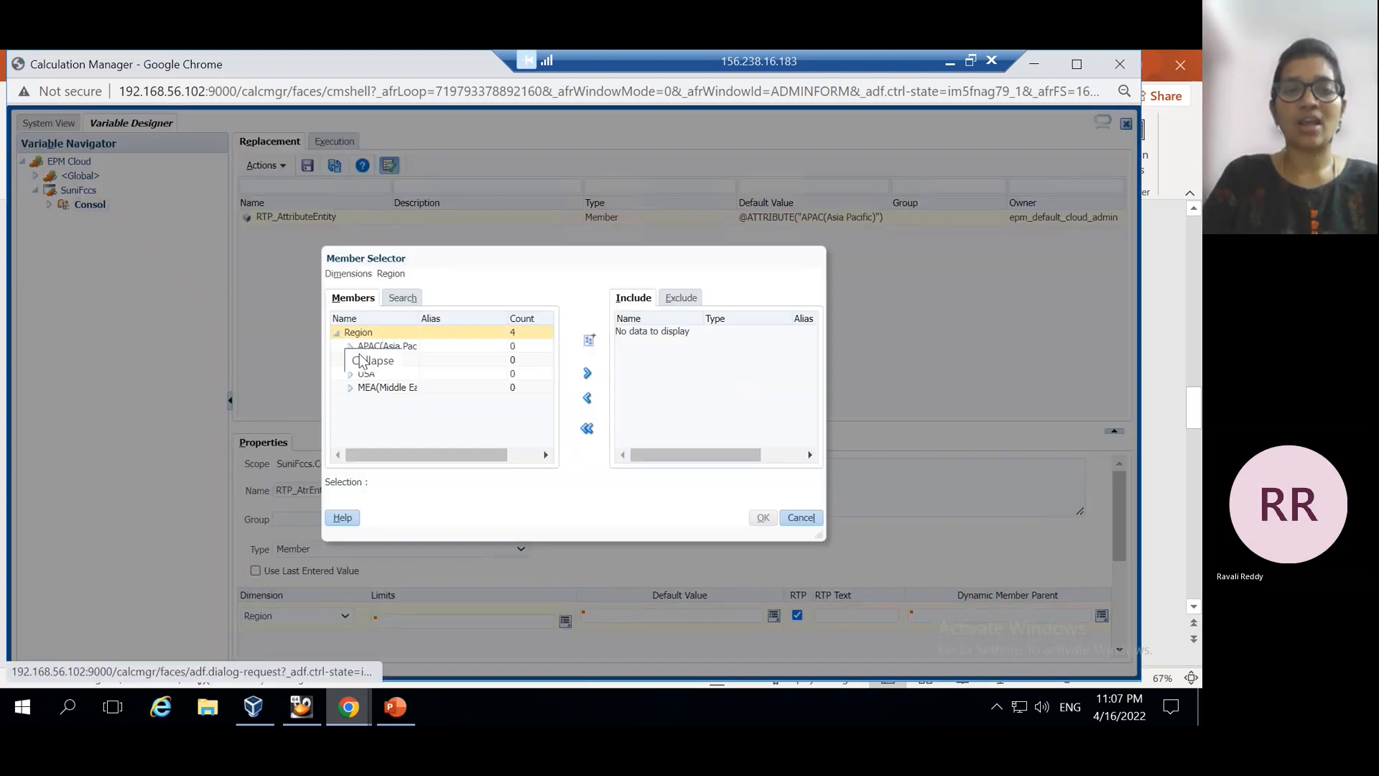
pyautogui.click(409, 348)
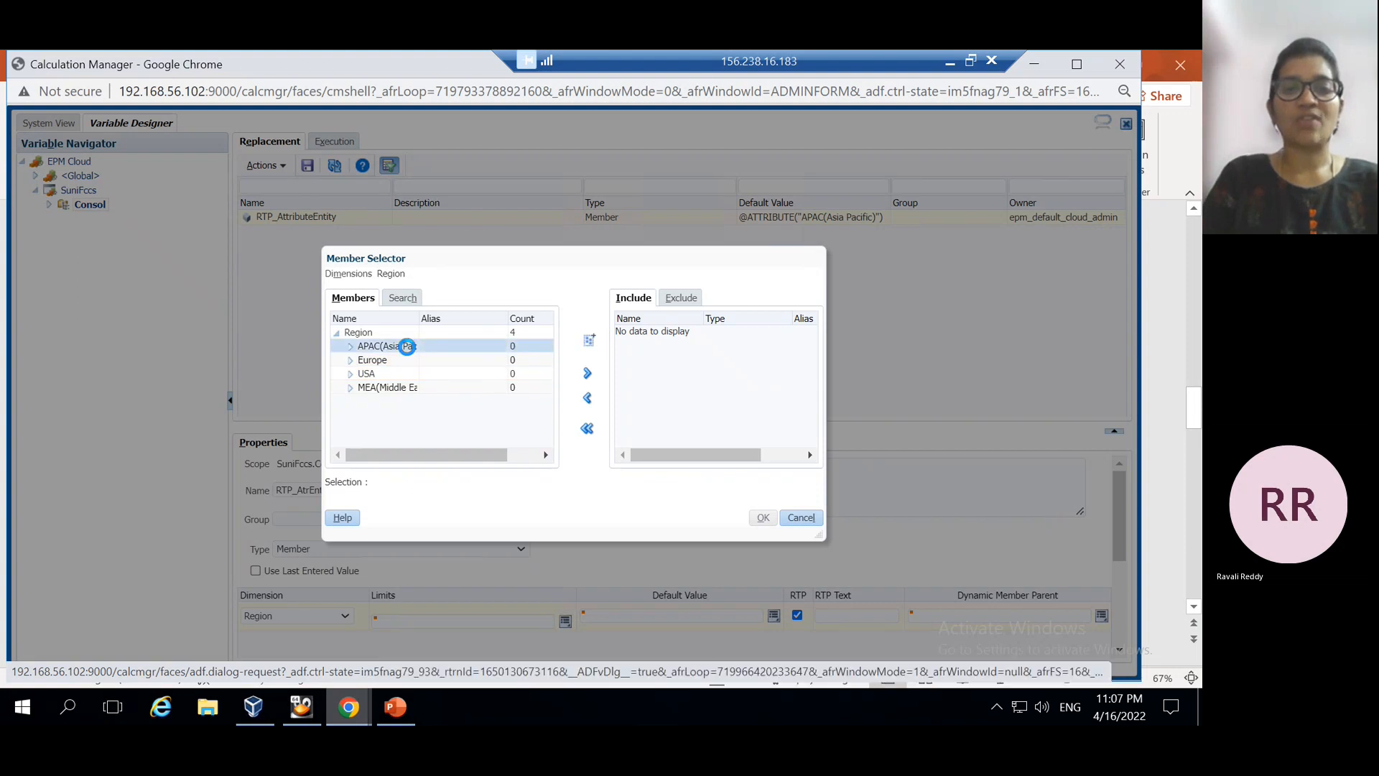
pyautogui.click(587, 374)
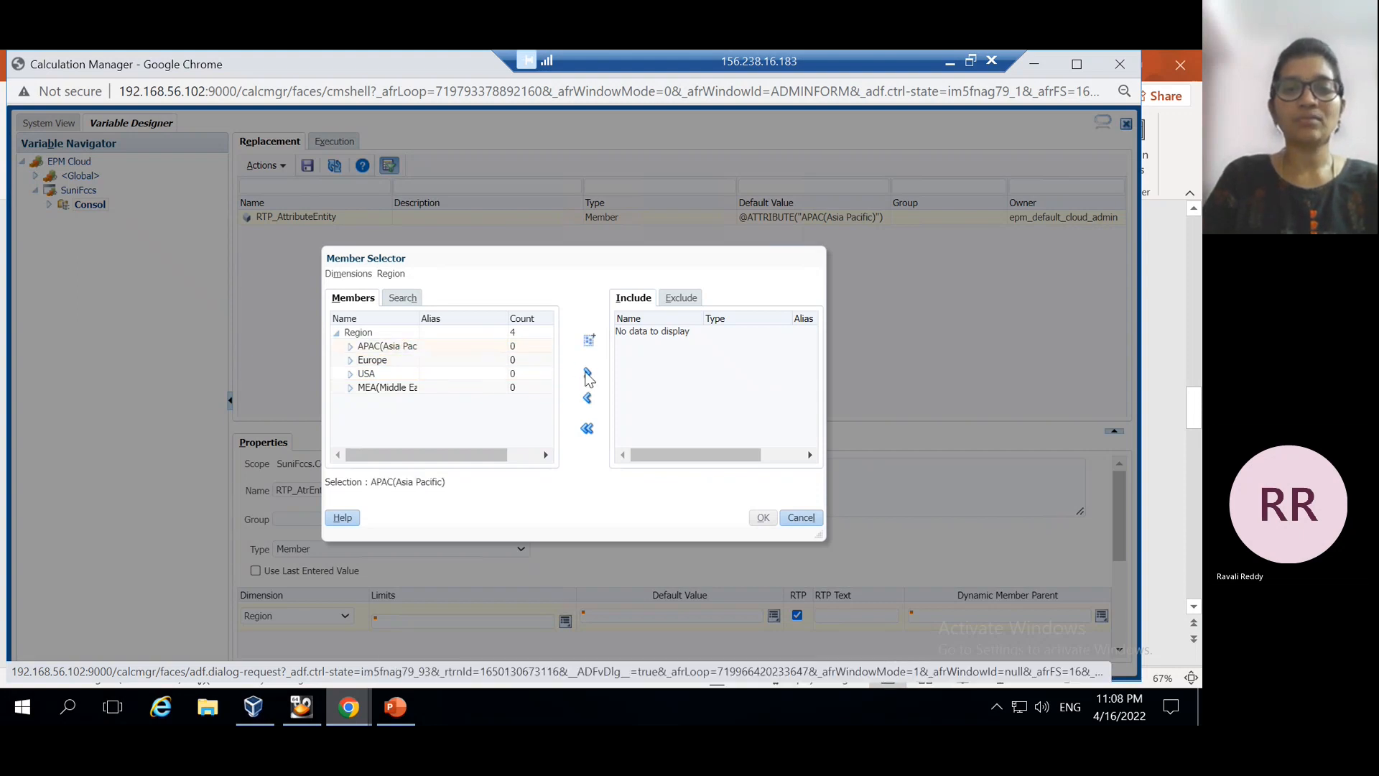
# Include Europe as well and confirm APAC(Asia Pacific) and Europe as the limits
pyautogui.click(398, 709)
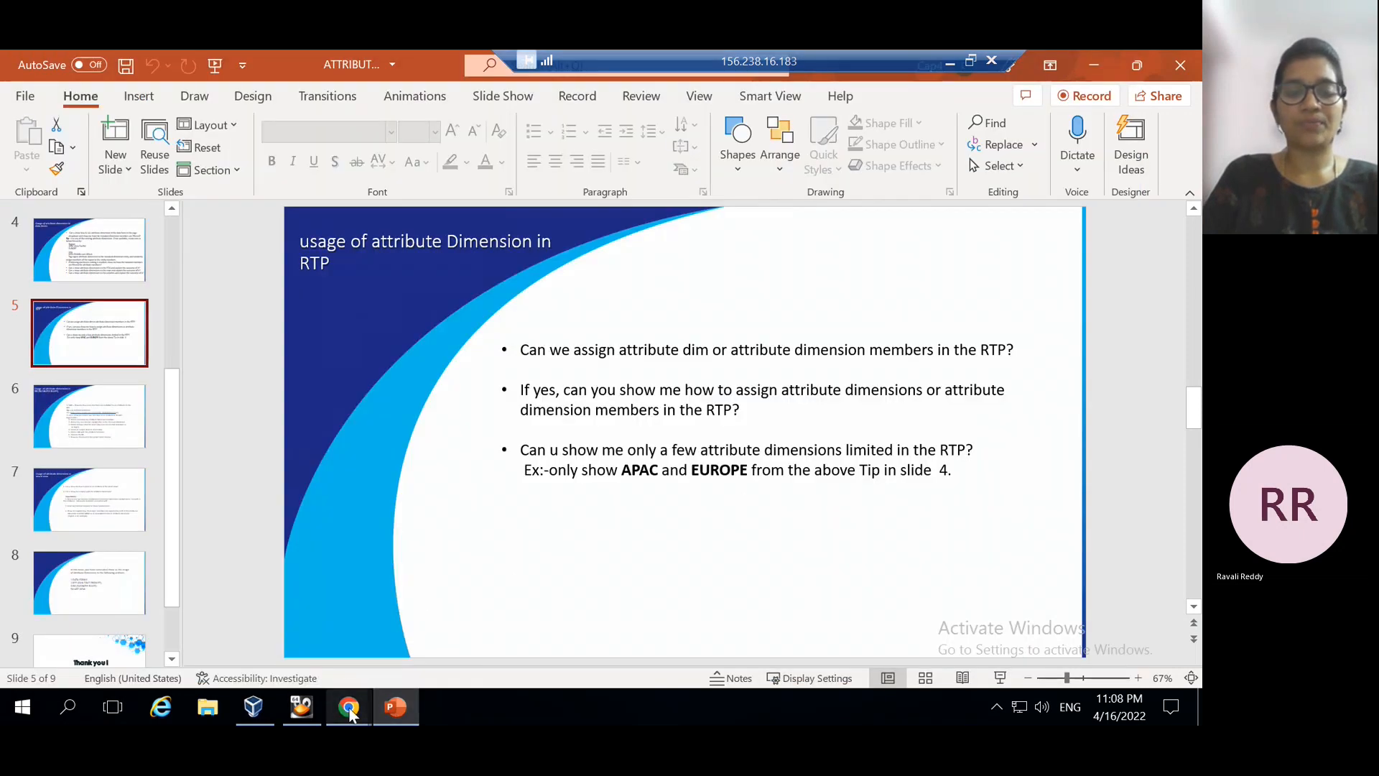
pyautogui.moveTo(348, 708)
pyautogui.click(460, 644)
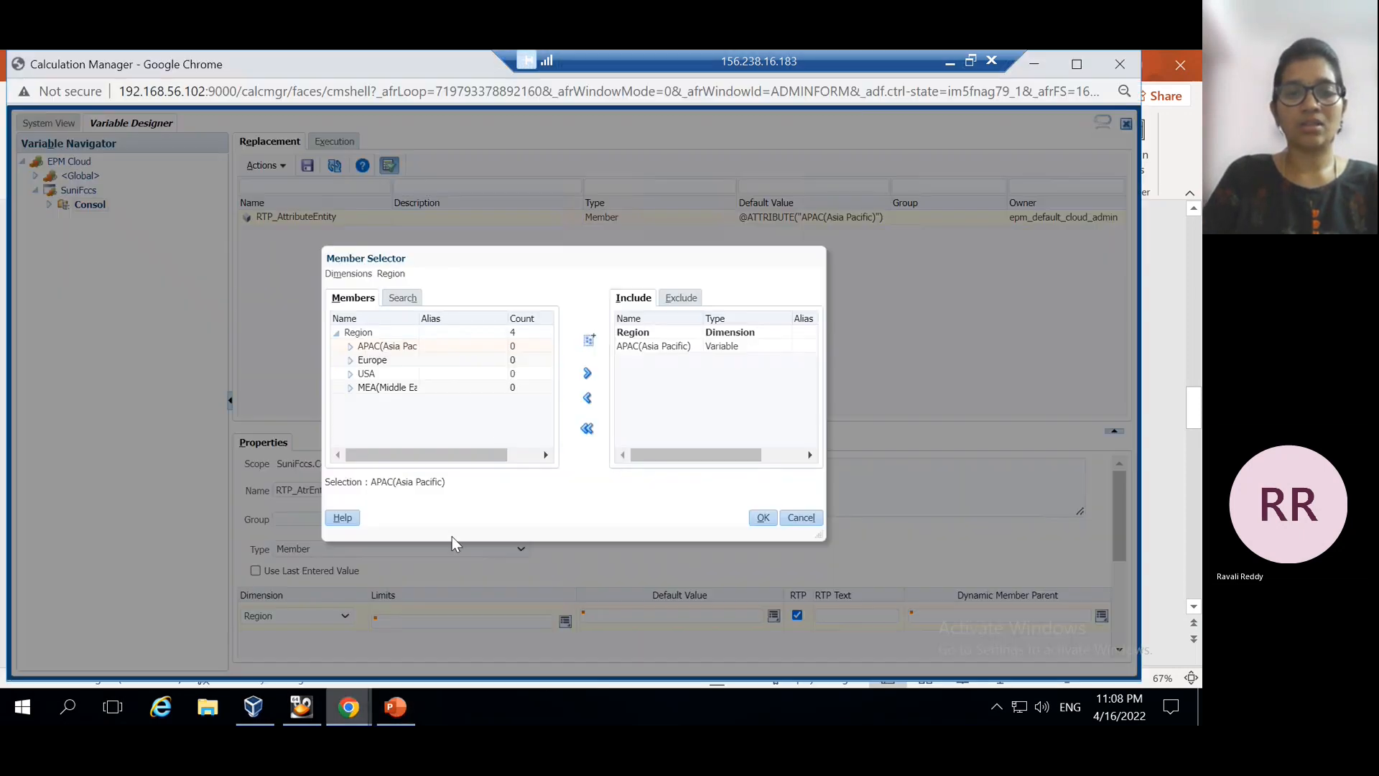
pyautogui.click(379, 361)
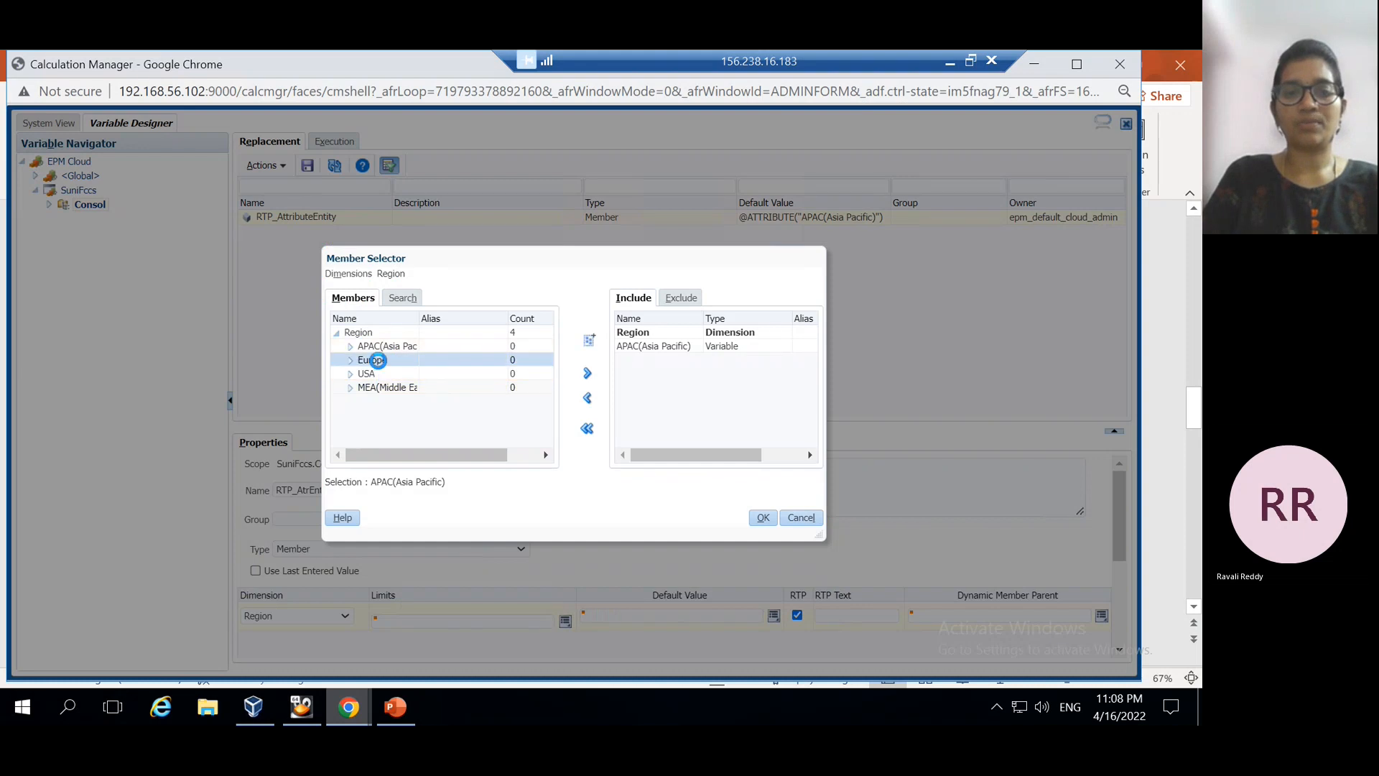
pyautogui.click(587, 375)
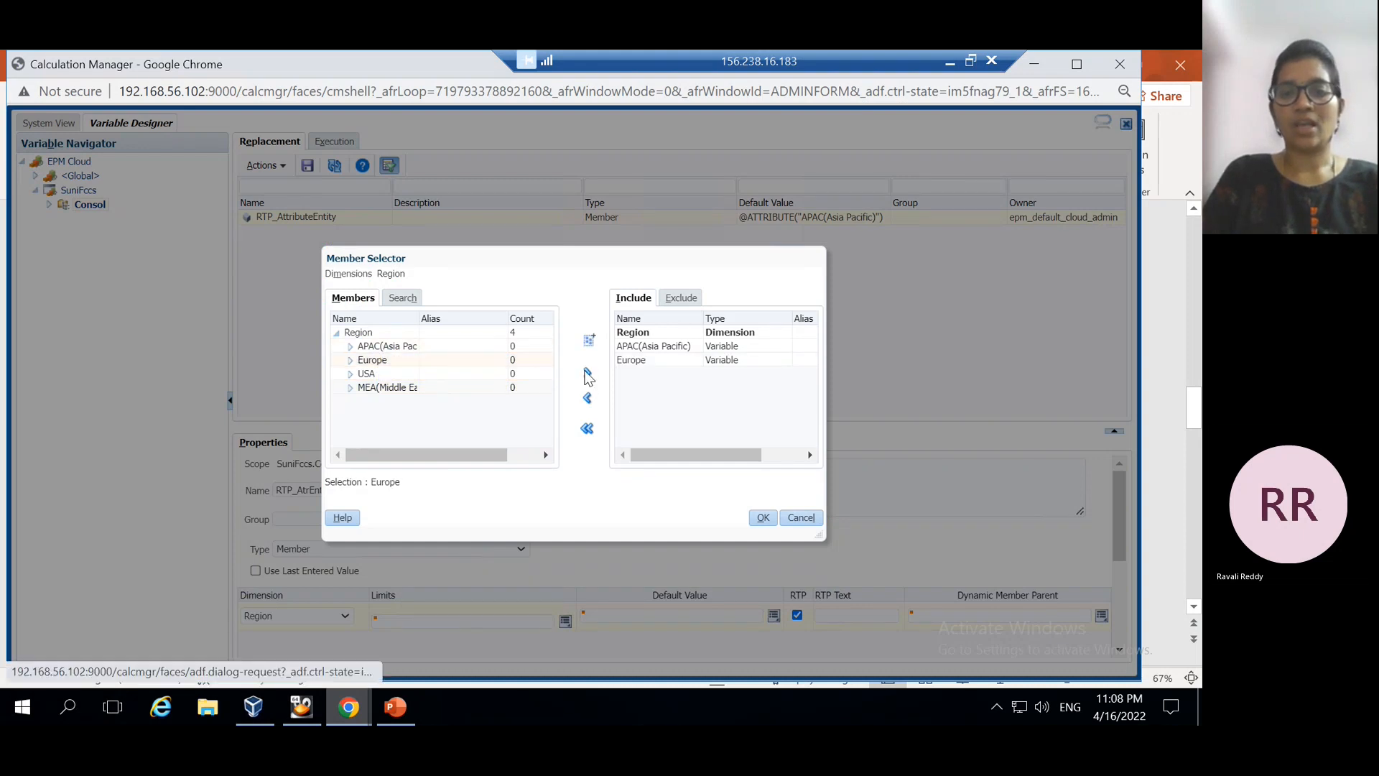
pyautogui.click(762, 519)
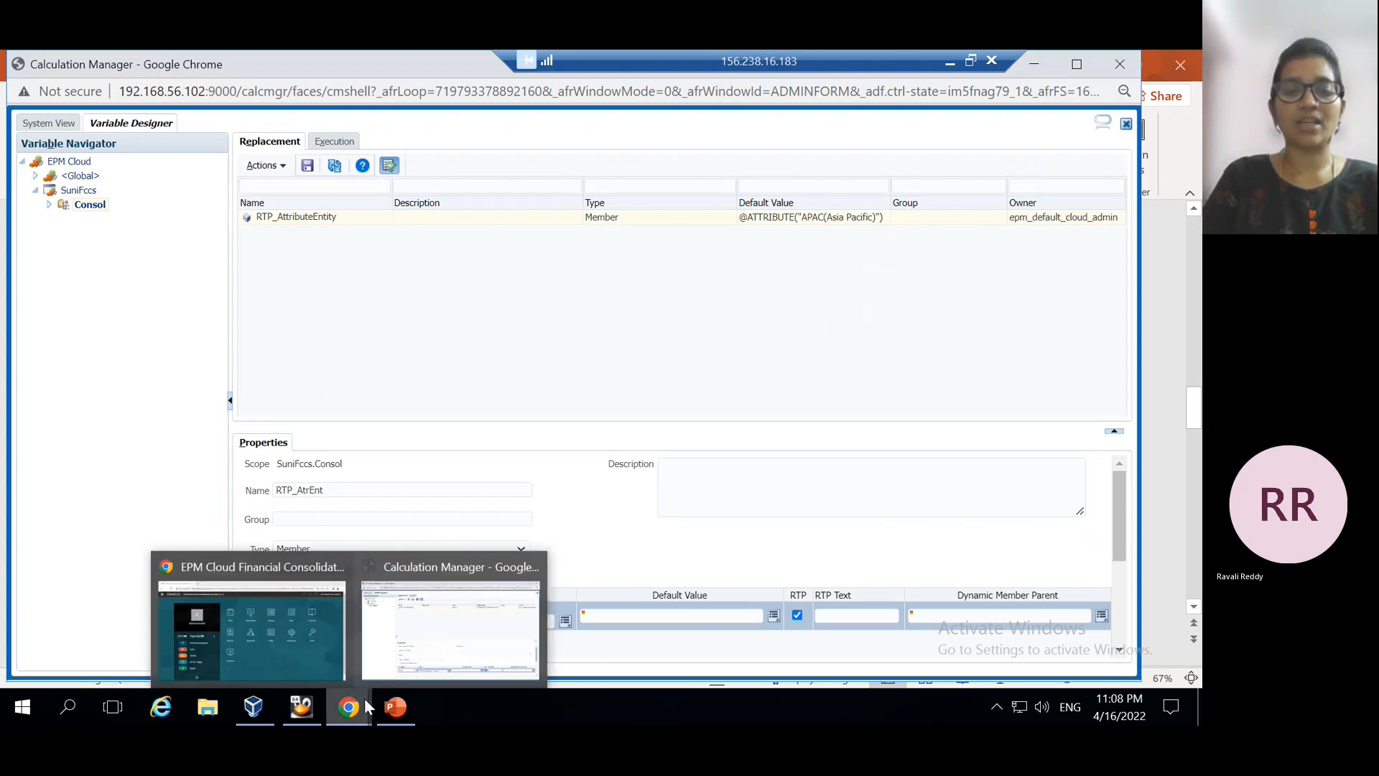
pyautogui.click(392, 706)
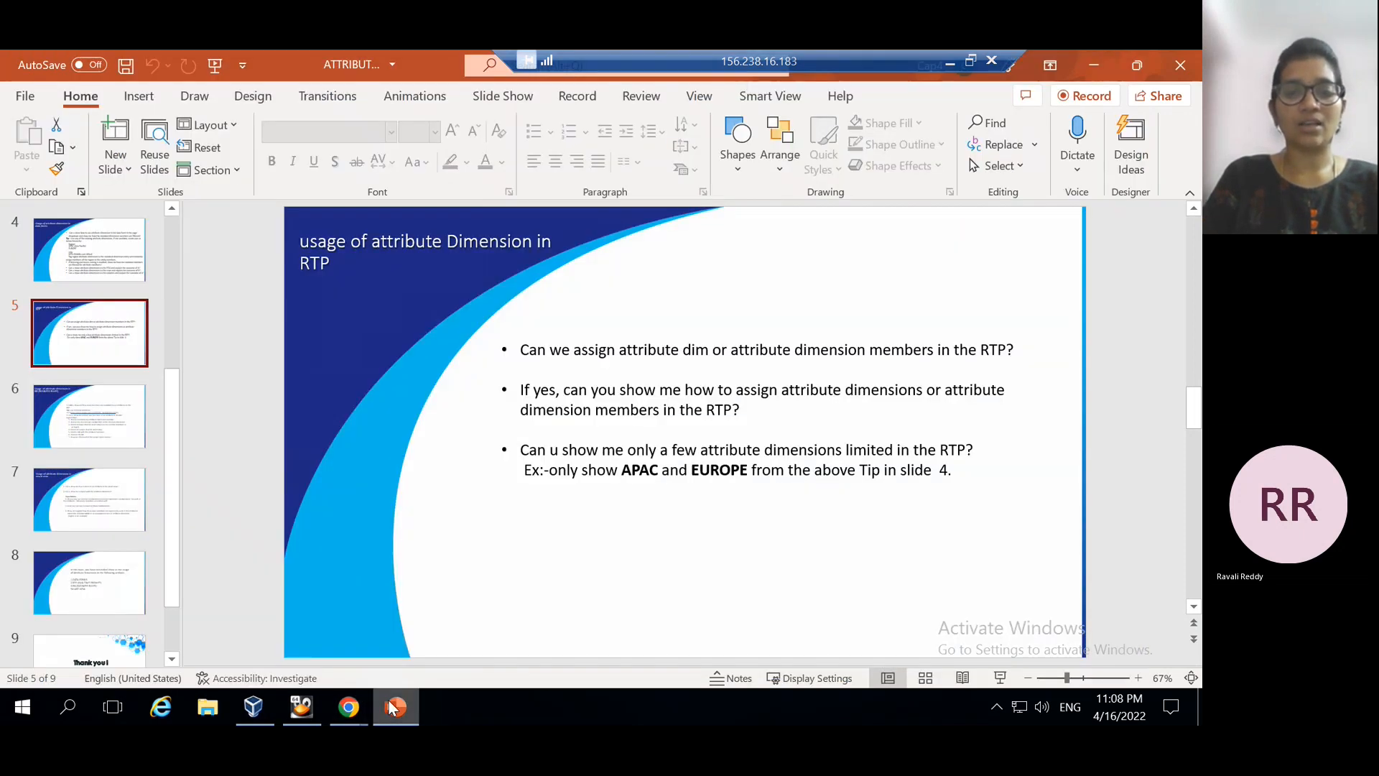
pyautogui.click(392, 707)
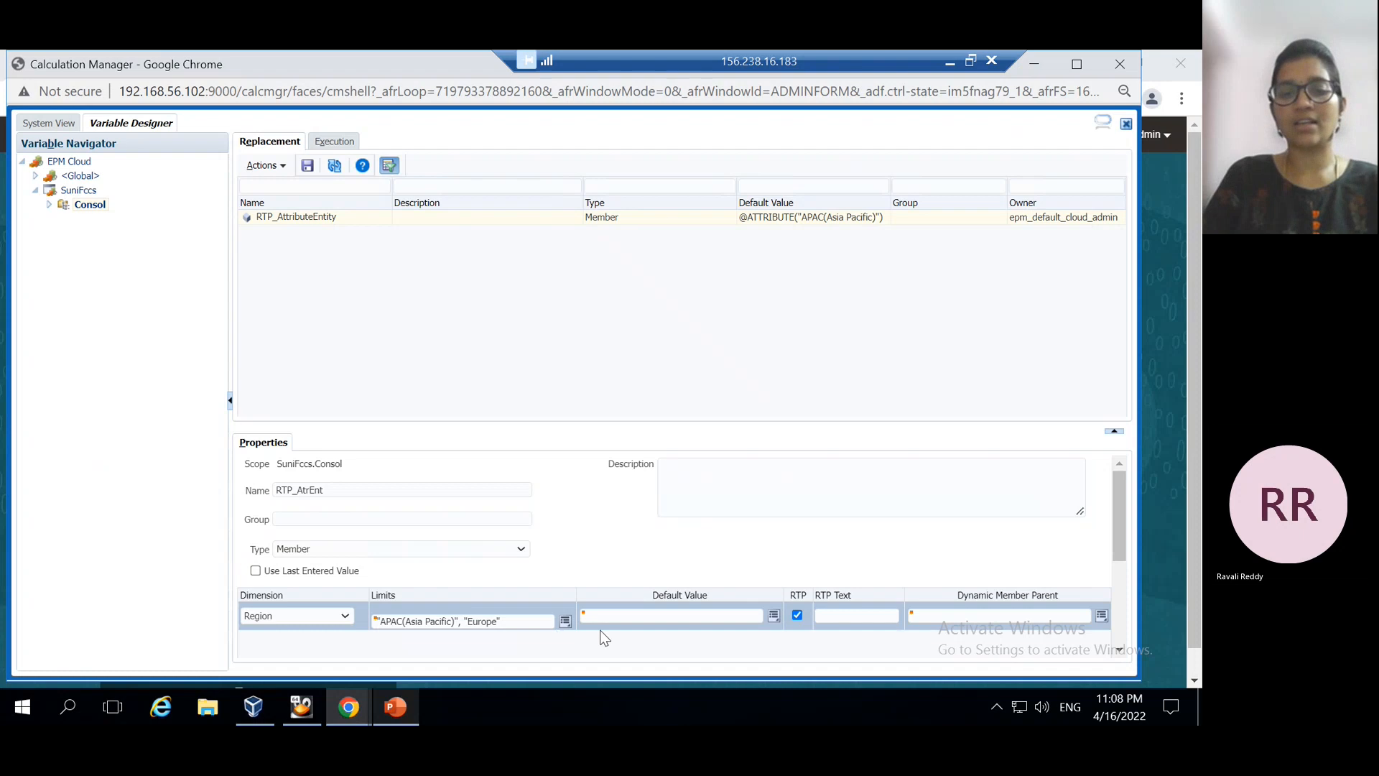
pyautogui.click(694, 622)
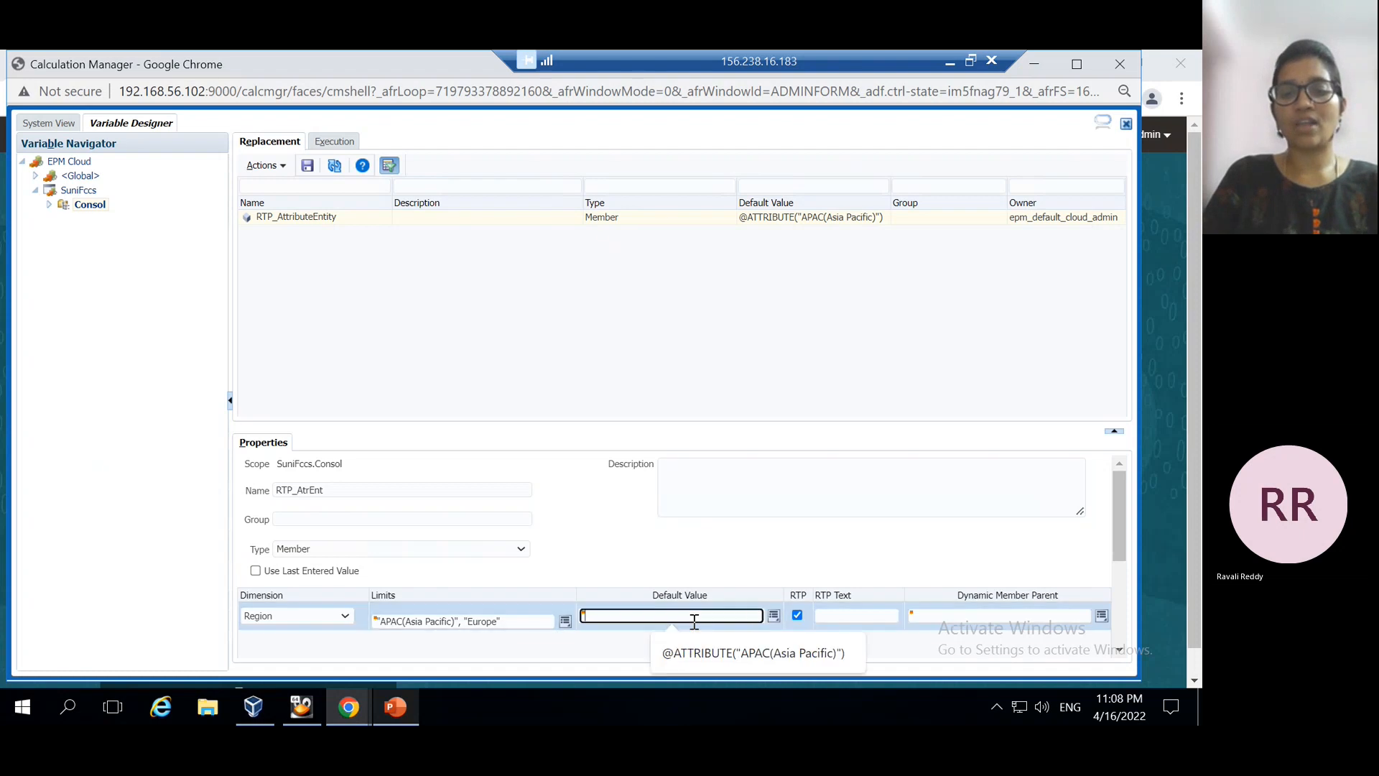
pyautogui.click(772, 617)
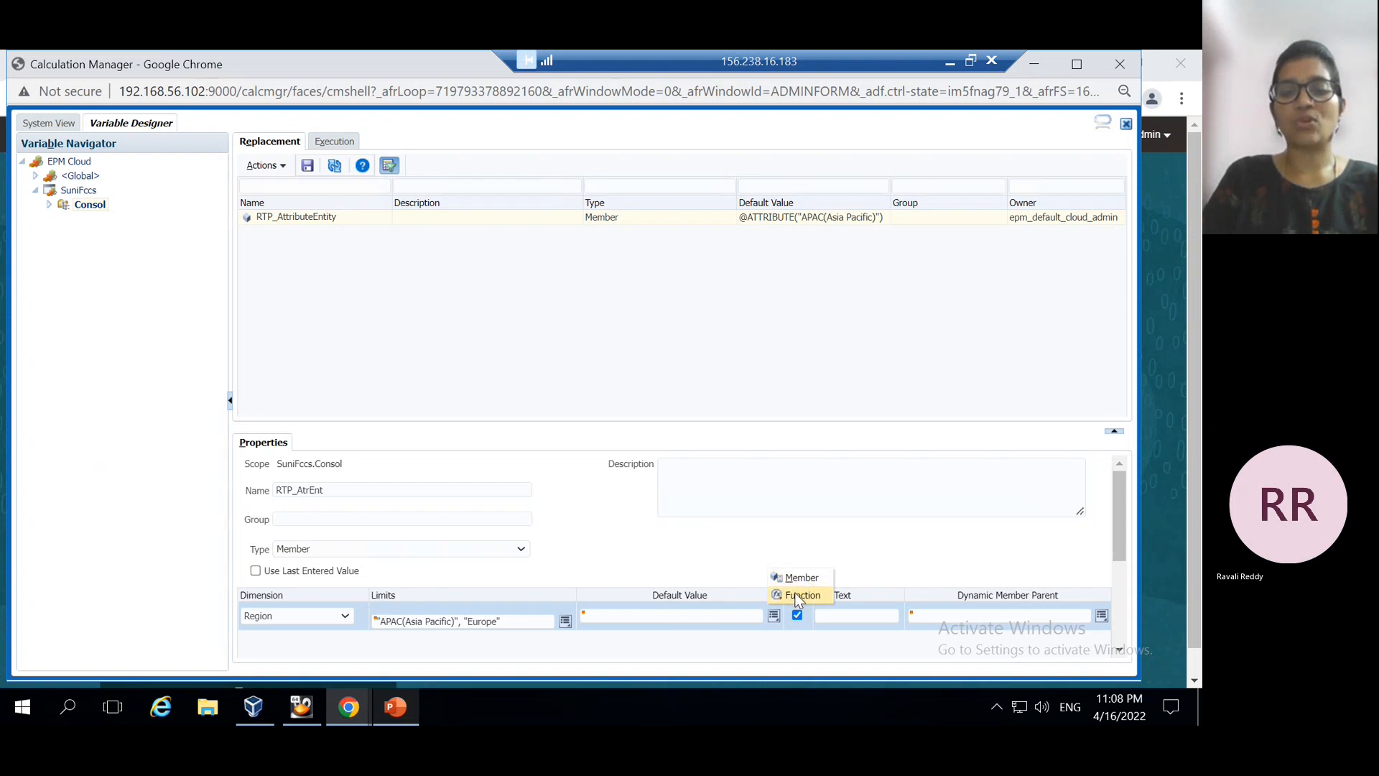
pyautogui.click(797, 595)
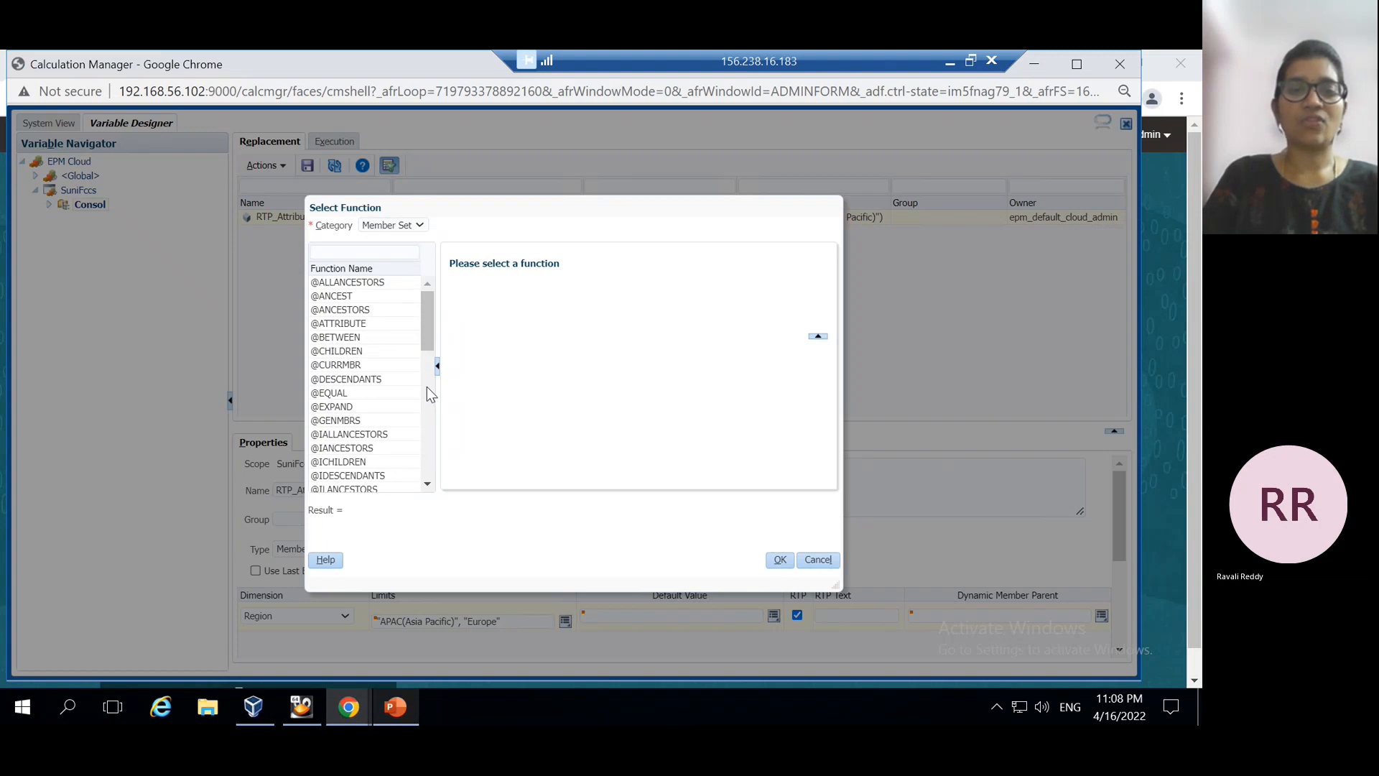
pyautogui.click(347, 324)
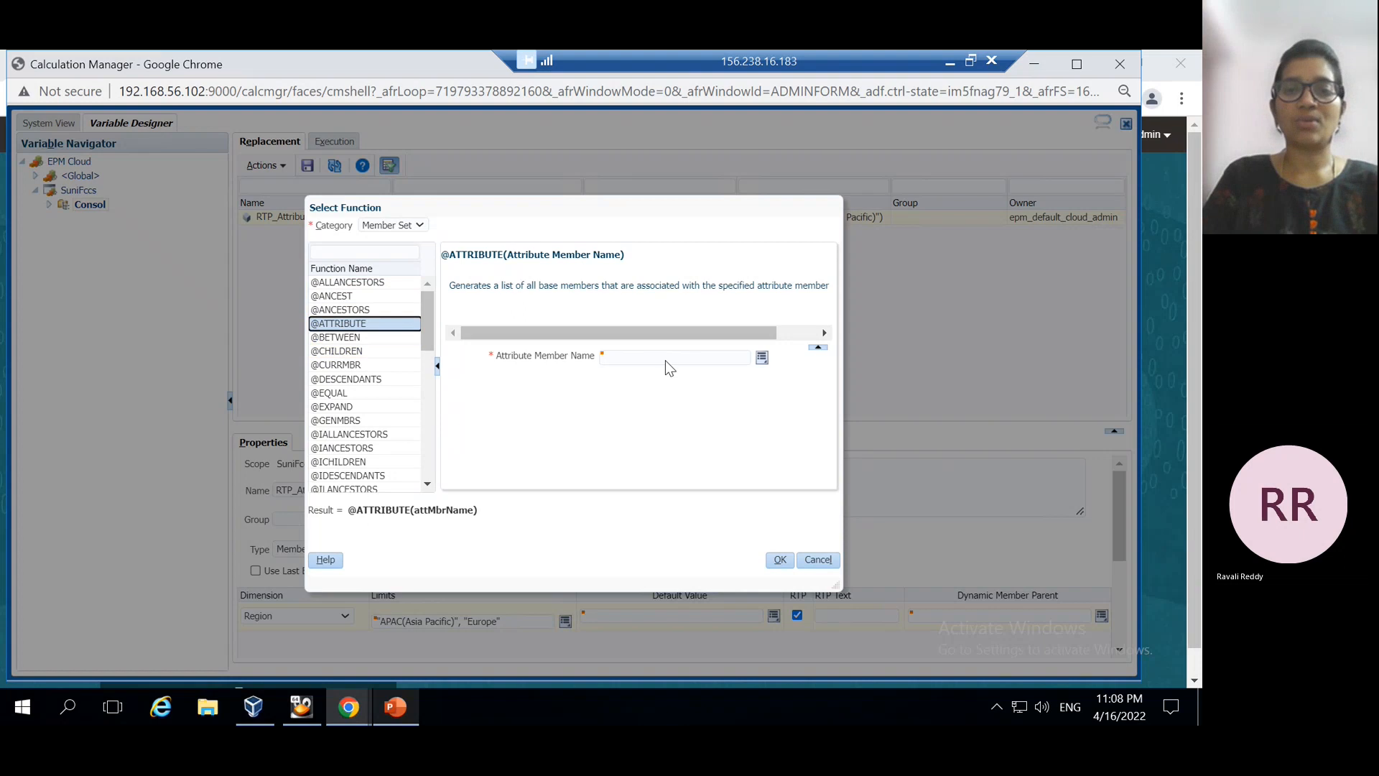
pyautogui.click(761, 358)
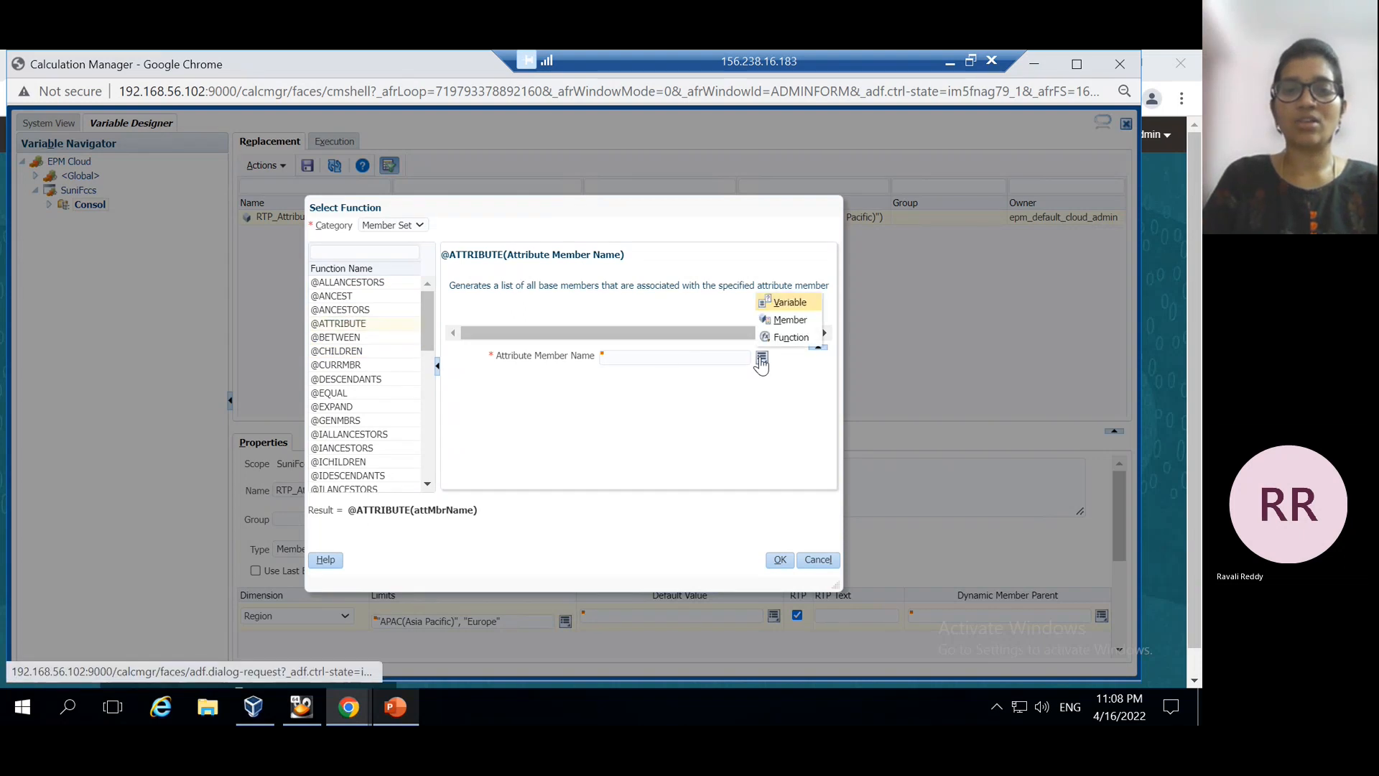
pyautogui.click(790, 319)
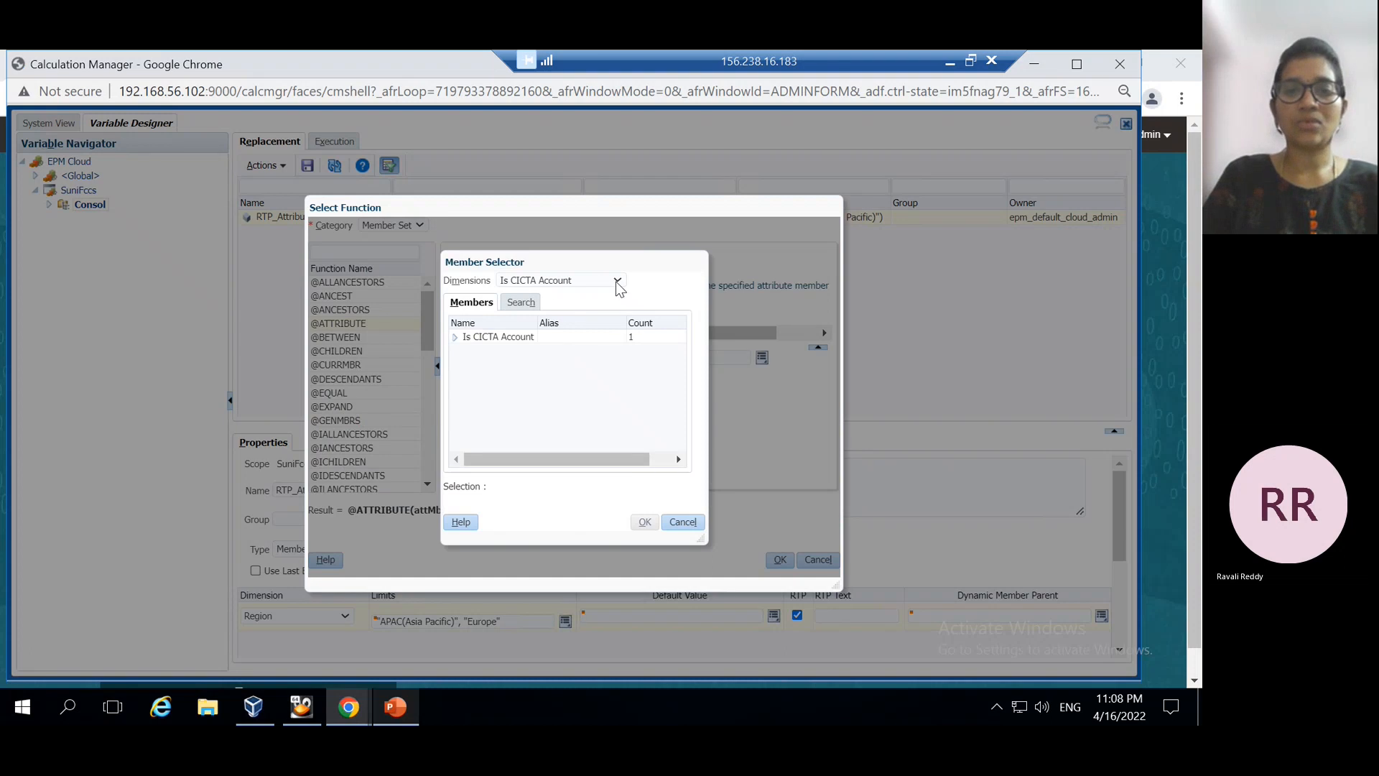
pyautogui.click(618, 280)
pyautogui.click(523, 415)
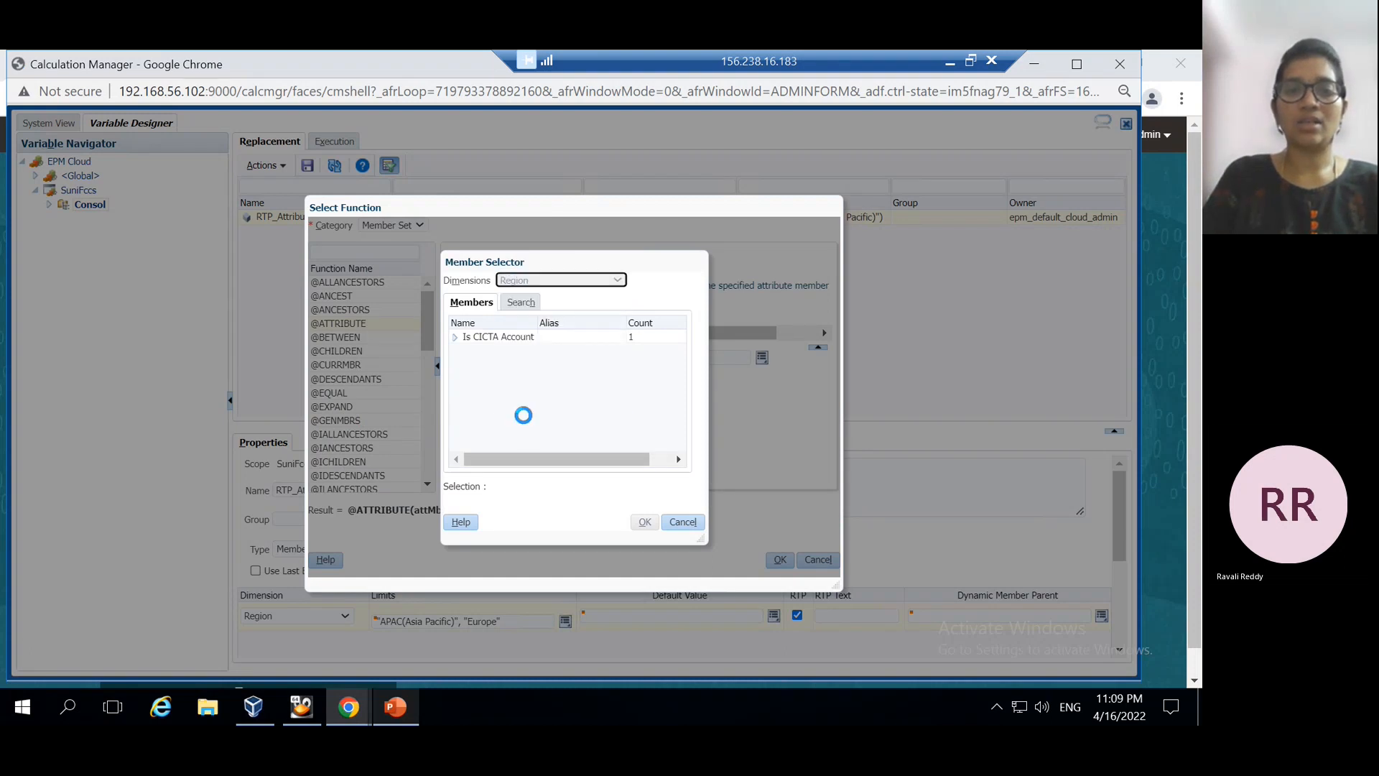
pyautogui.click(454, 337)
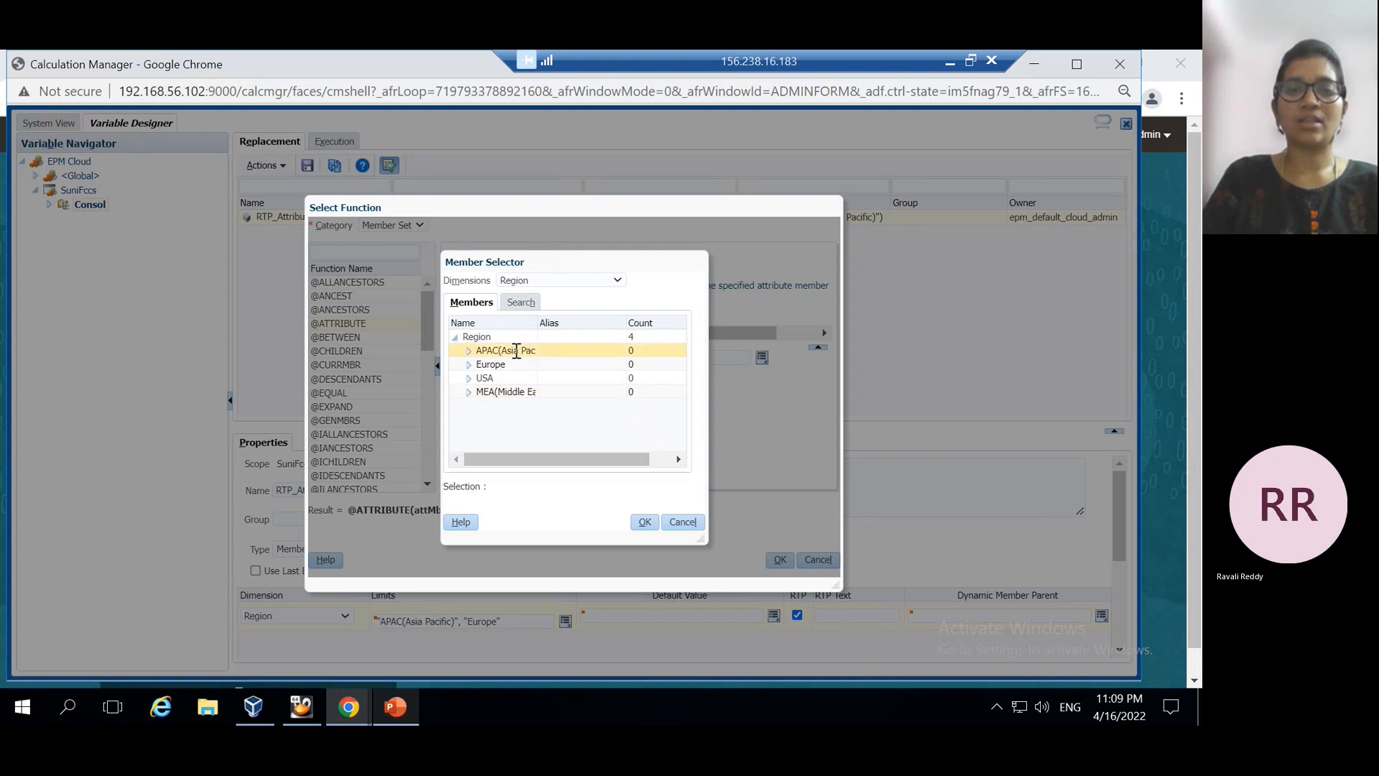
pyautogui.click(517, 350)
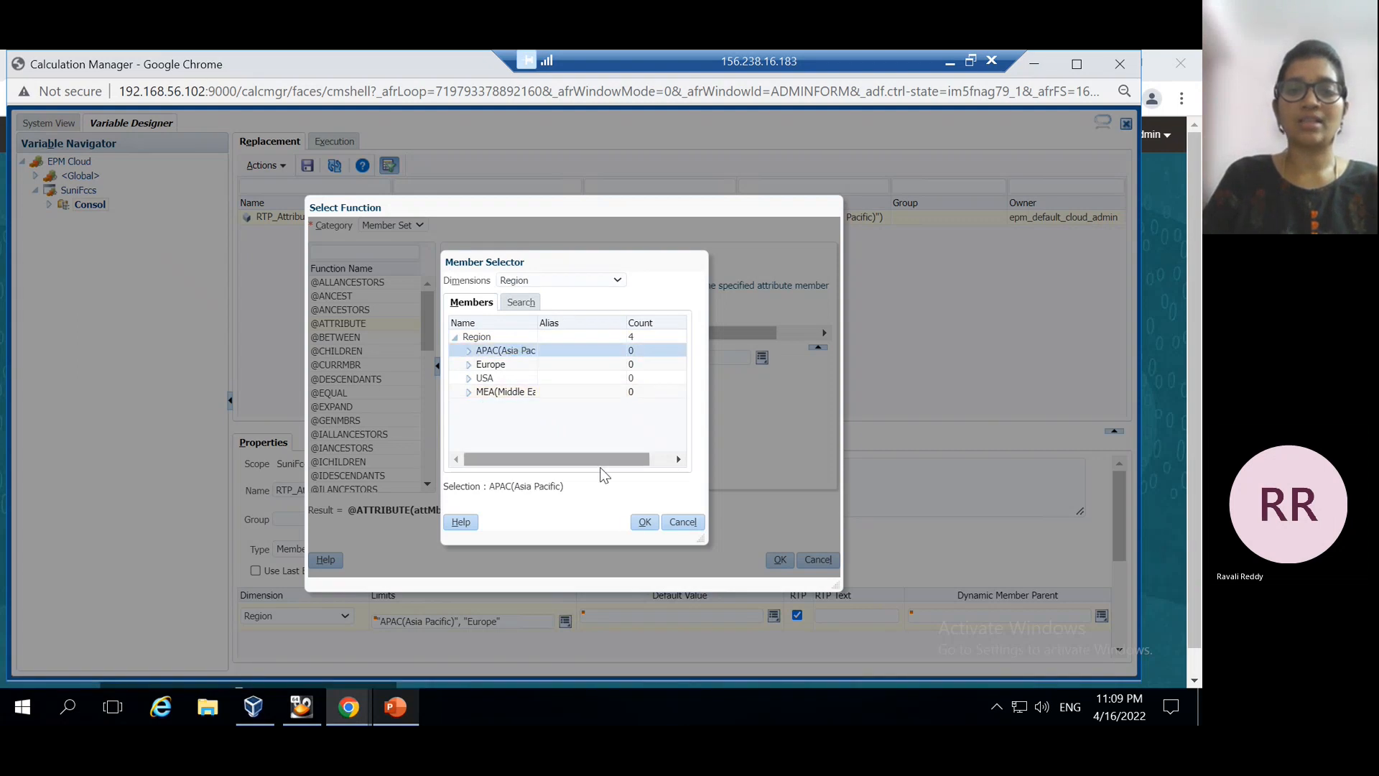
pyautogui.click(646, 523)
pyautogui.click(779, 560)
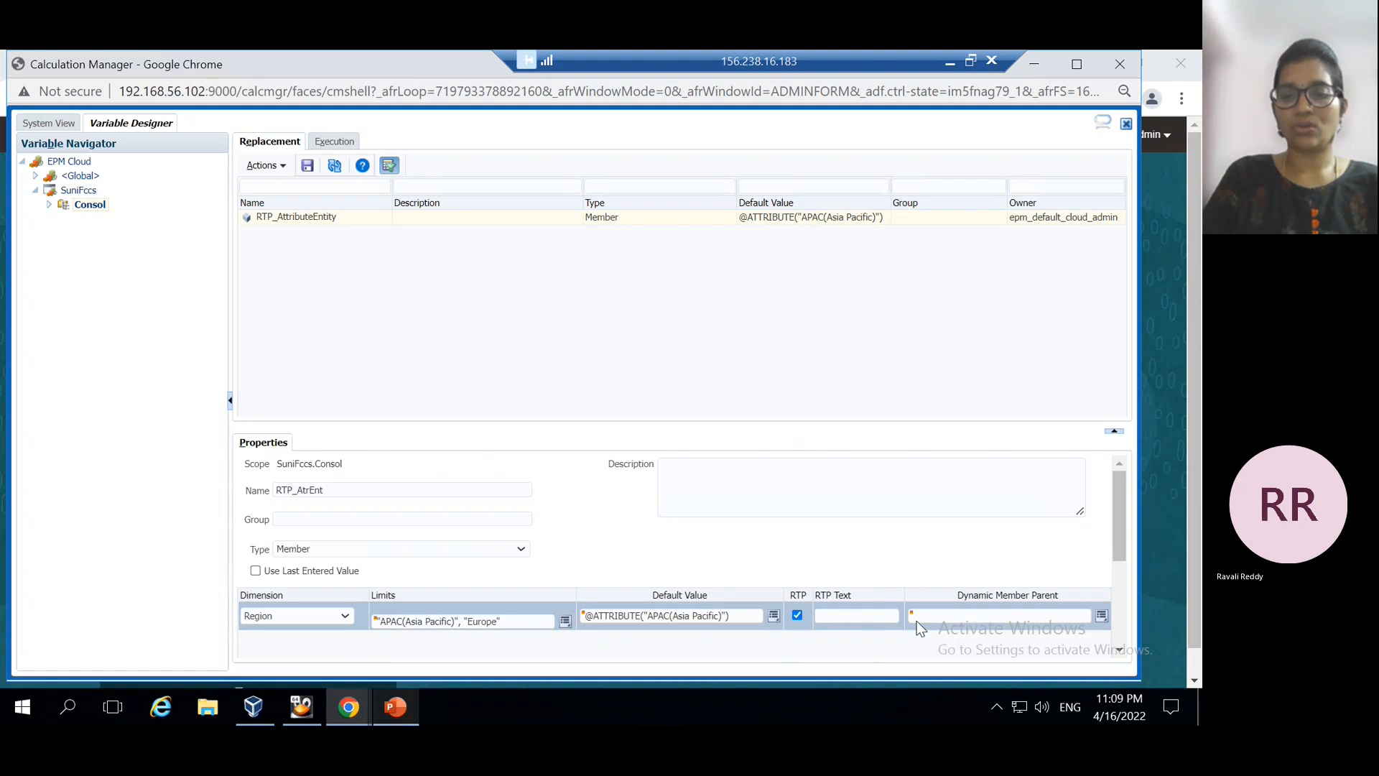
# Attempt to save the variable and dismiss the missing prompt text error
pyautogui.click(942, 616)
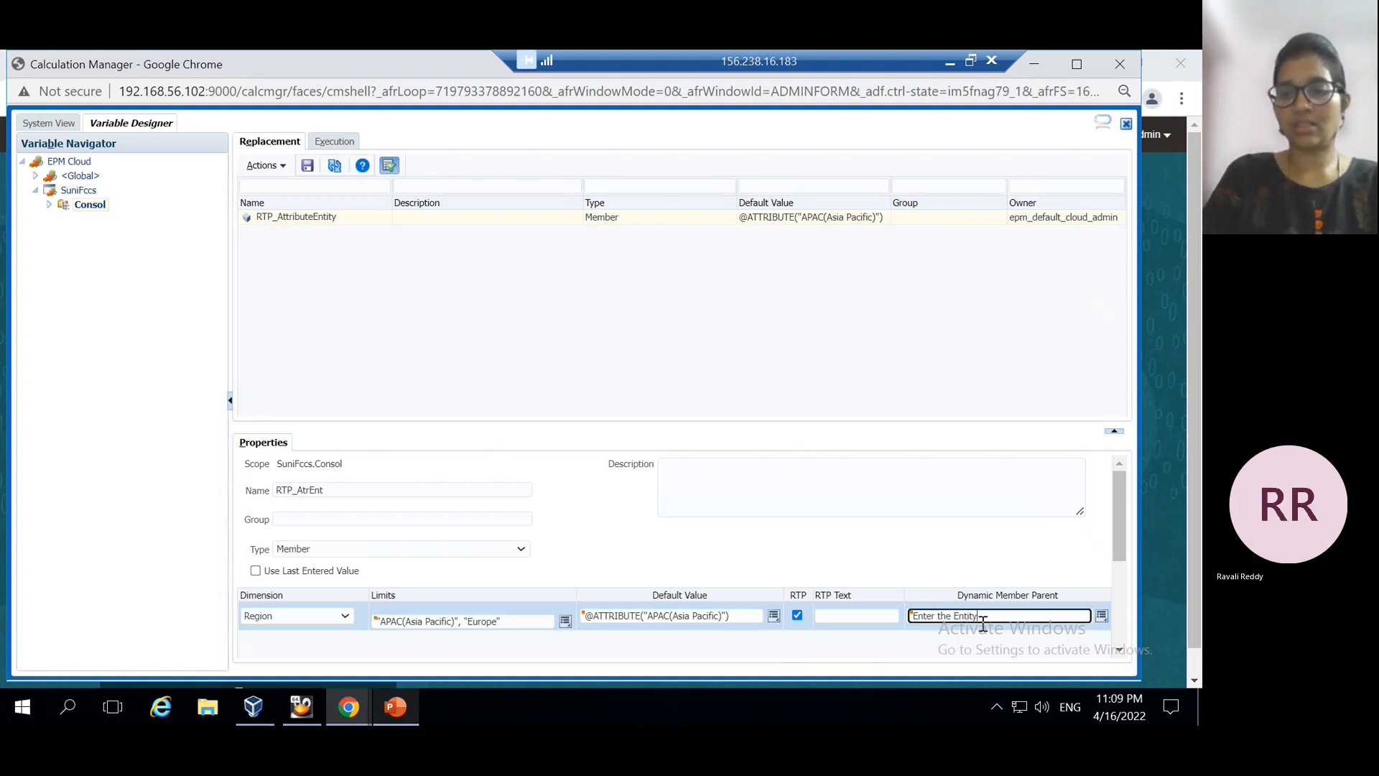
pyautogui.scroll(-1, 1090, 531)
pyautogui.scroll(1, 1090, 532)
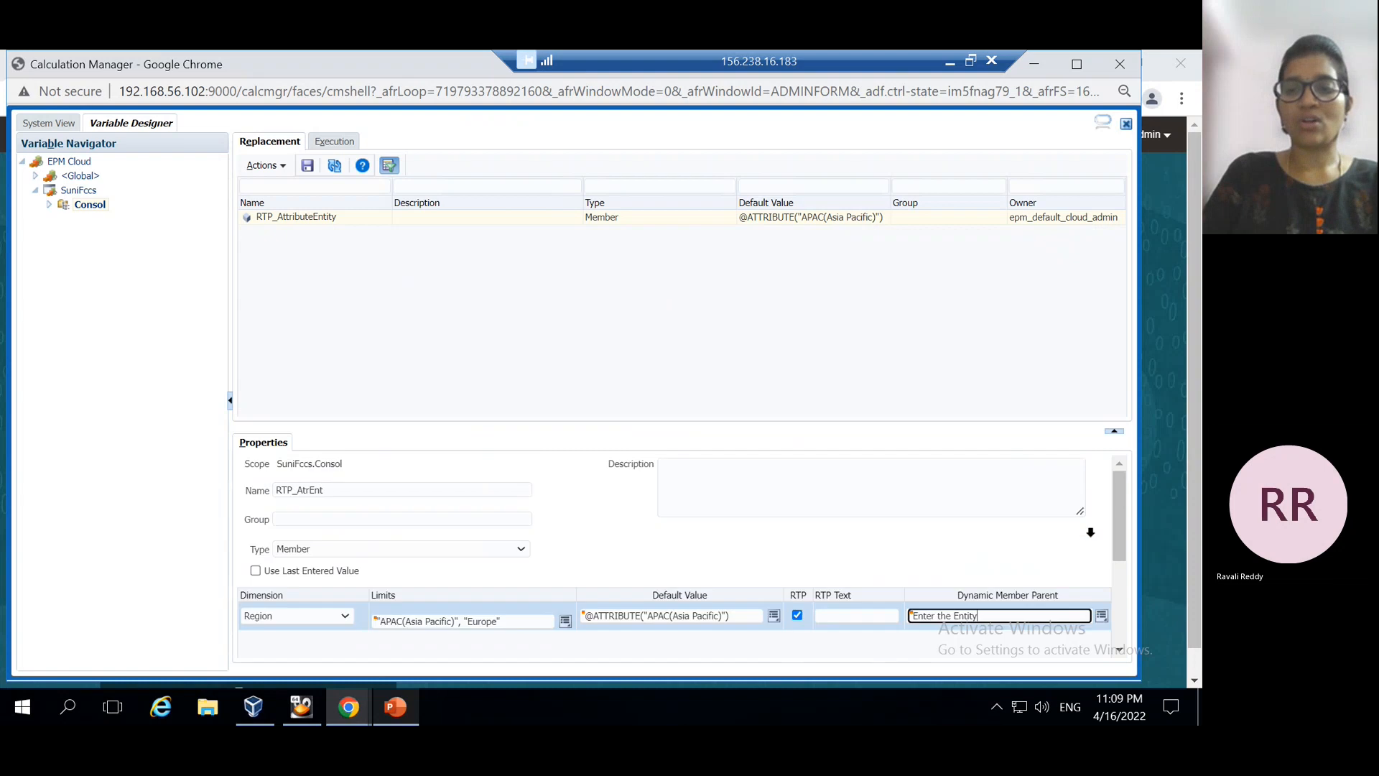
pyautogui.click(307, 166)
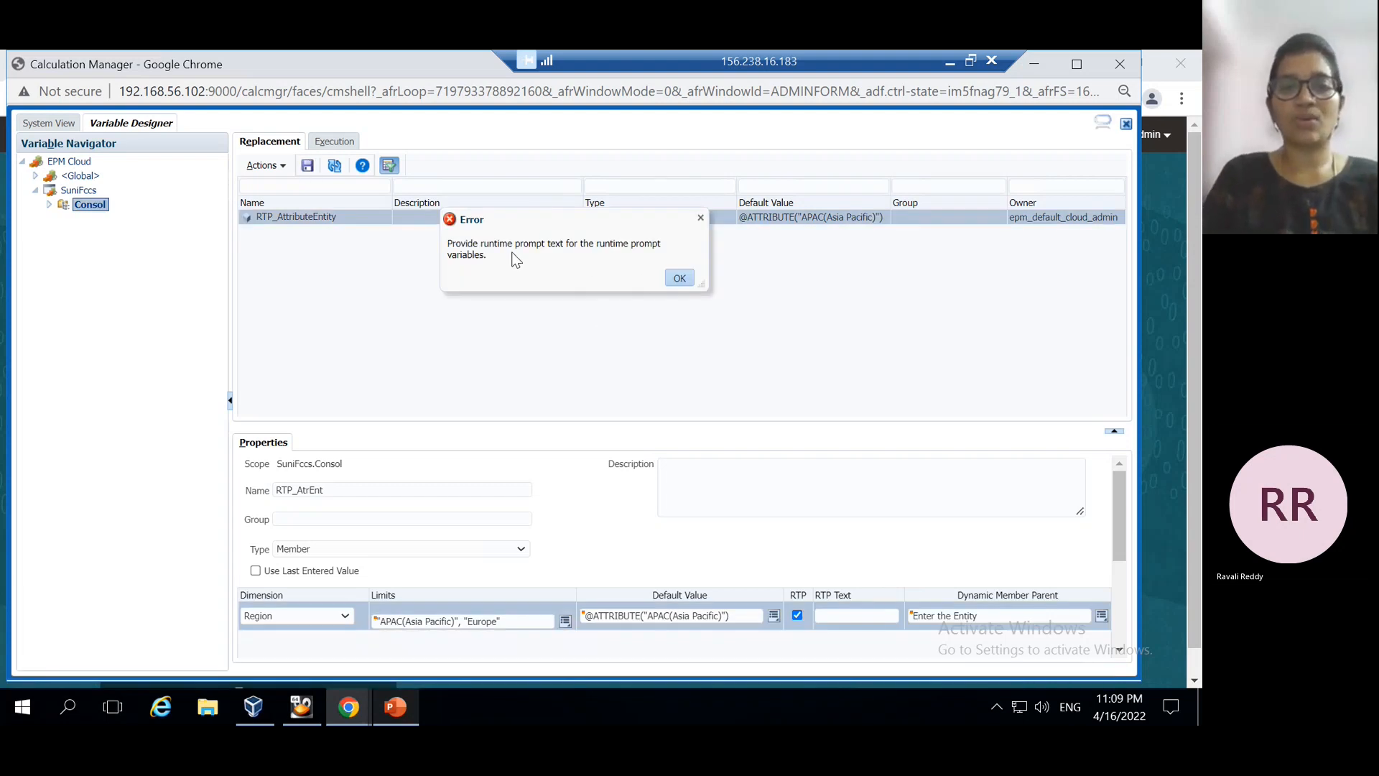
pyautogui.click(680, 279)
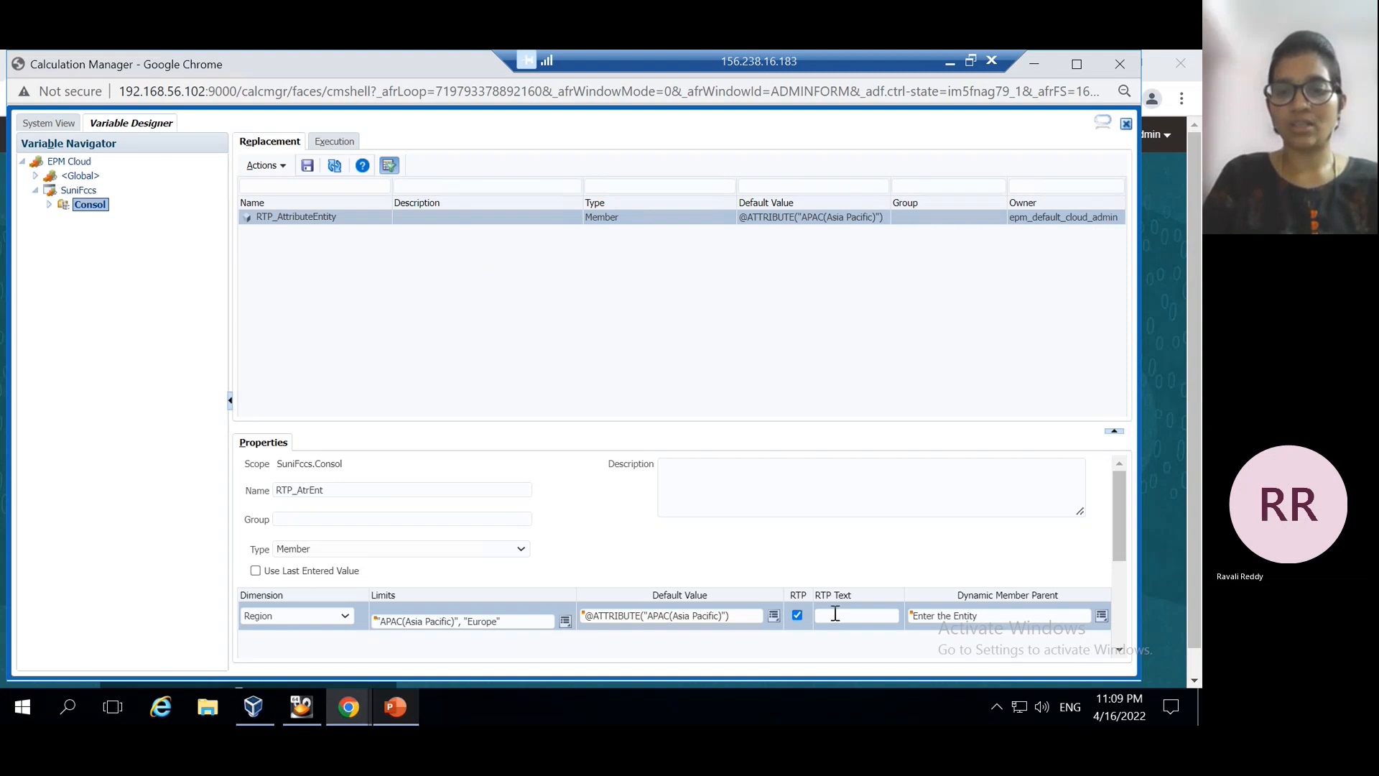
# Move 'Enter the Entity' from Dynamic Member Parent into RTP Text and save the variable
pyautogui.moveTo(998, 616); pyautogui.dragTo(911, 626)
pyautogui.hotkey('ctrl', 'x')
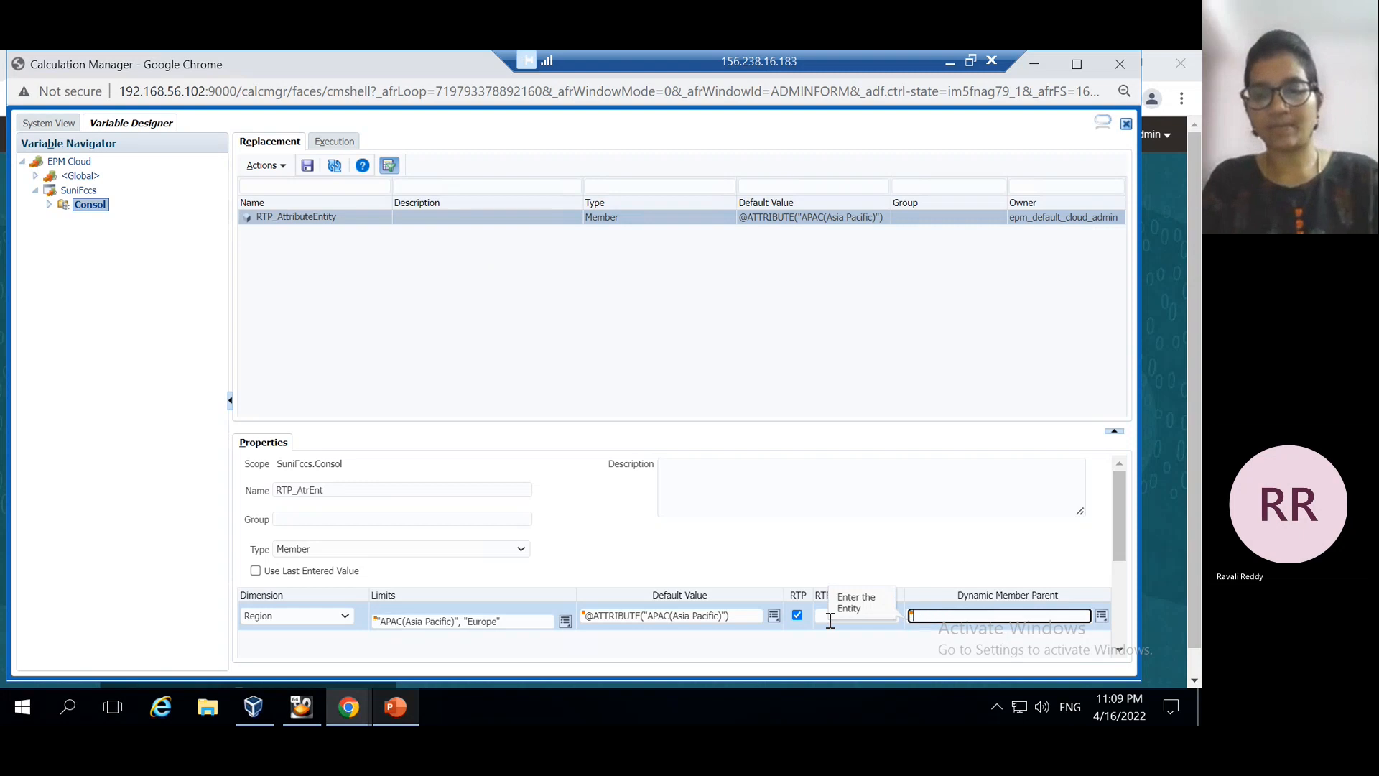
pyautogui.click(819, 617)
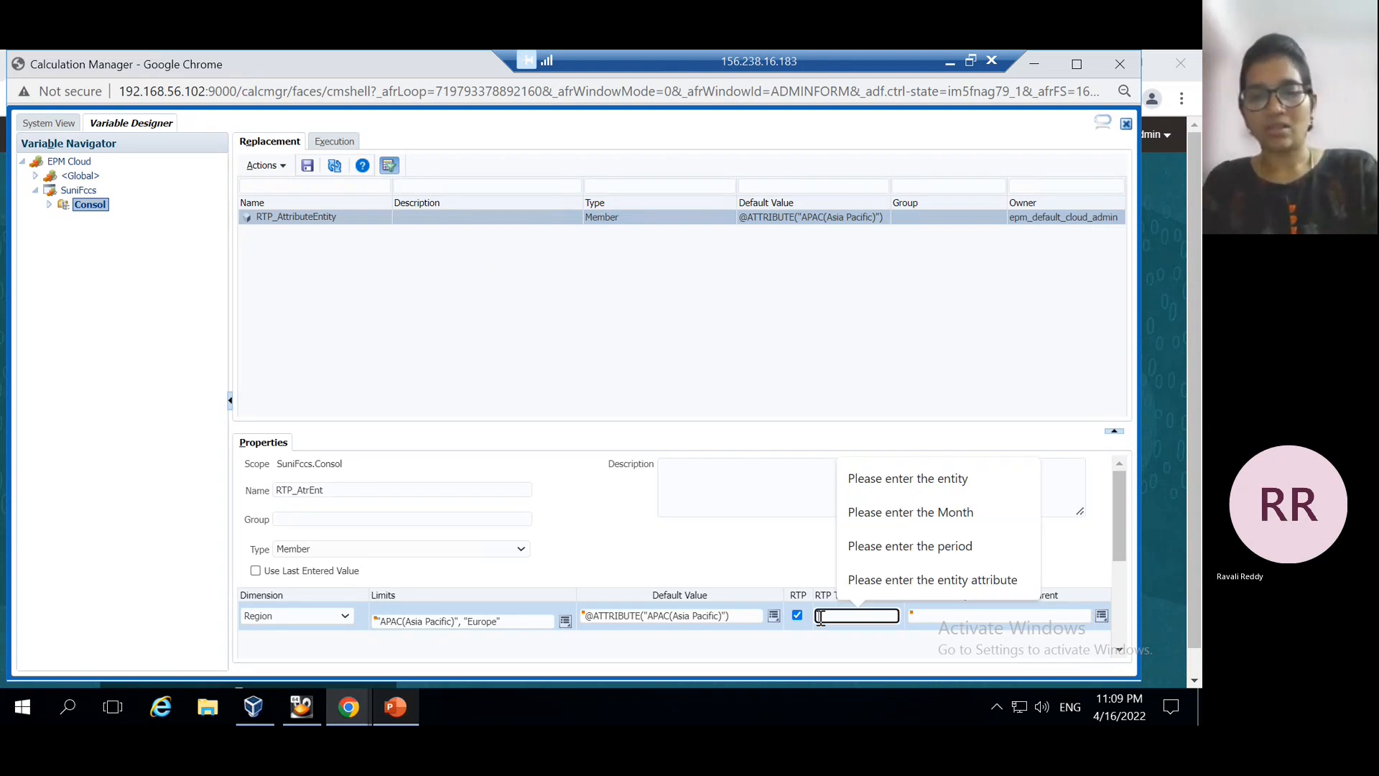
pyautogui.hotkey('ctrl', 'v')
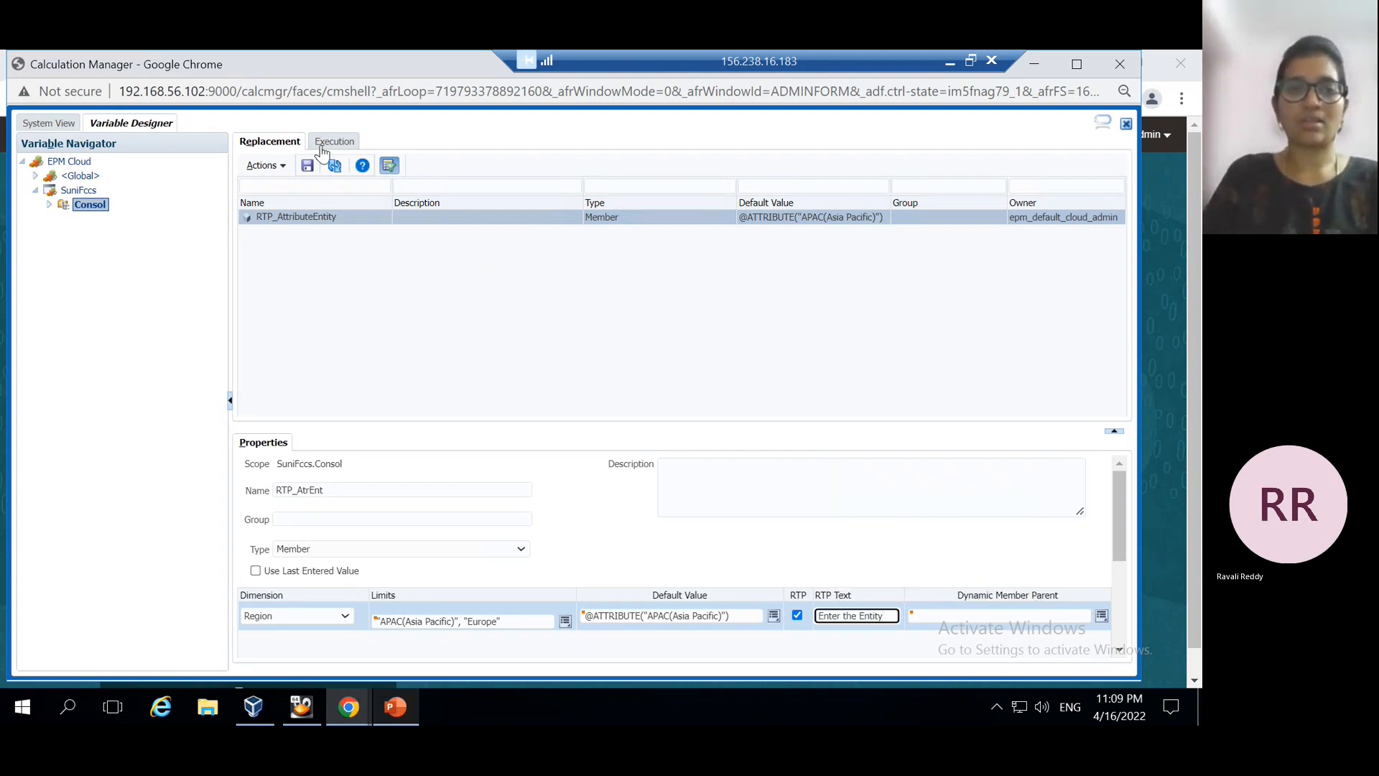
pyautogui.click(307, 165)
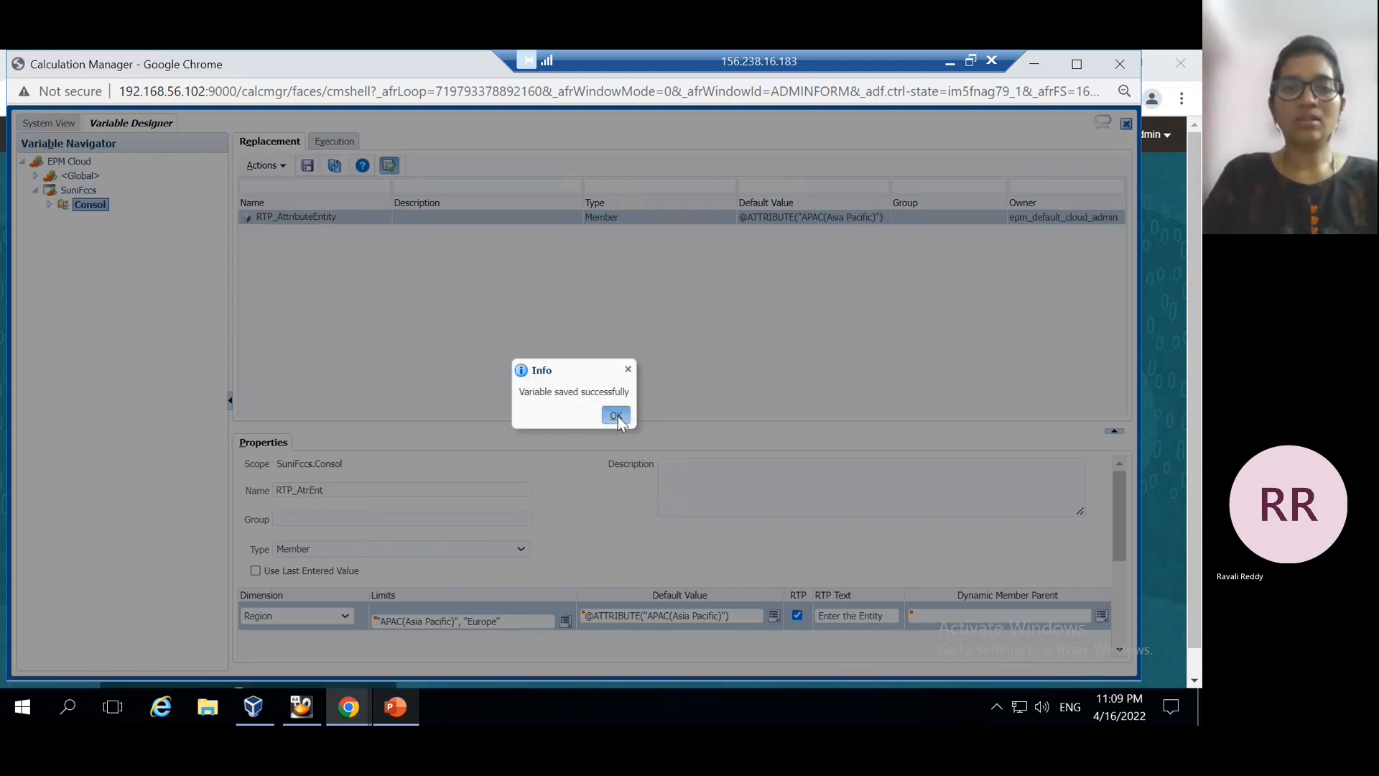
pyautogui.click(616, 416)
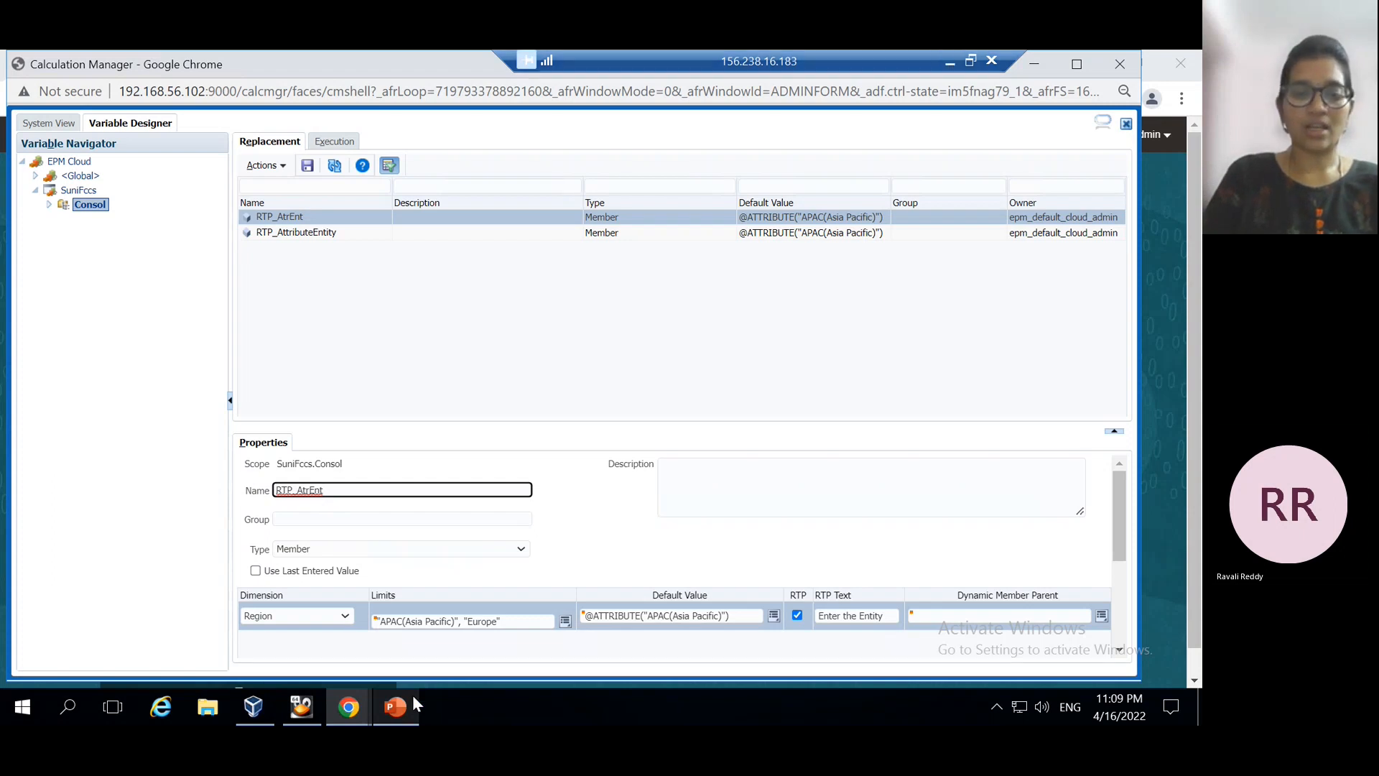
# Show slide 6 on attribute dimensions in business rules, then return to Calculation Manager
pyautogui.click(396, 705)
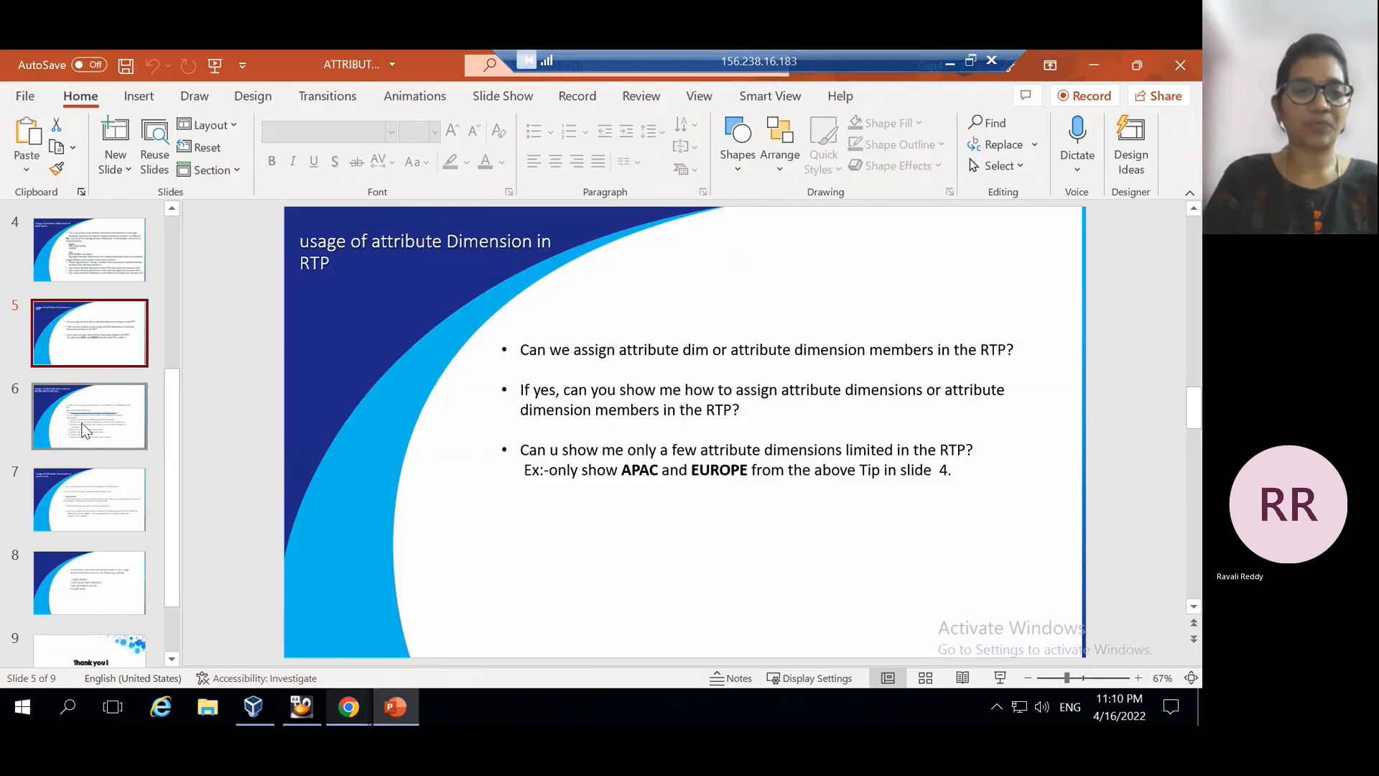
pyautogui.click(52, 415)
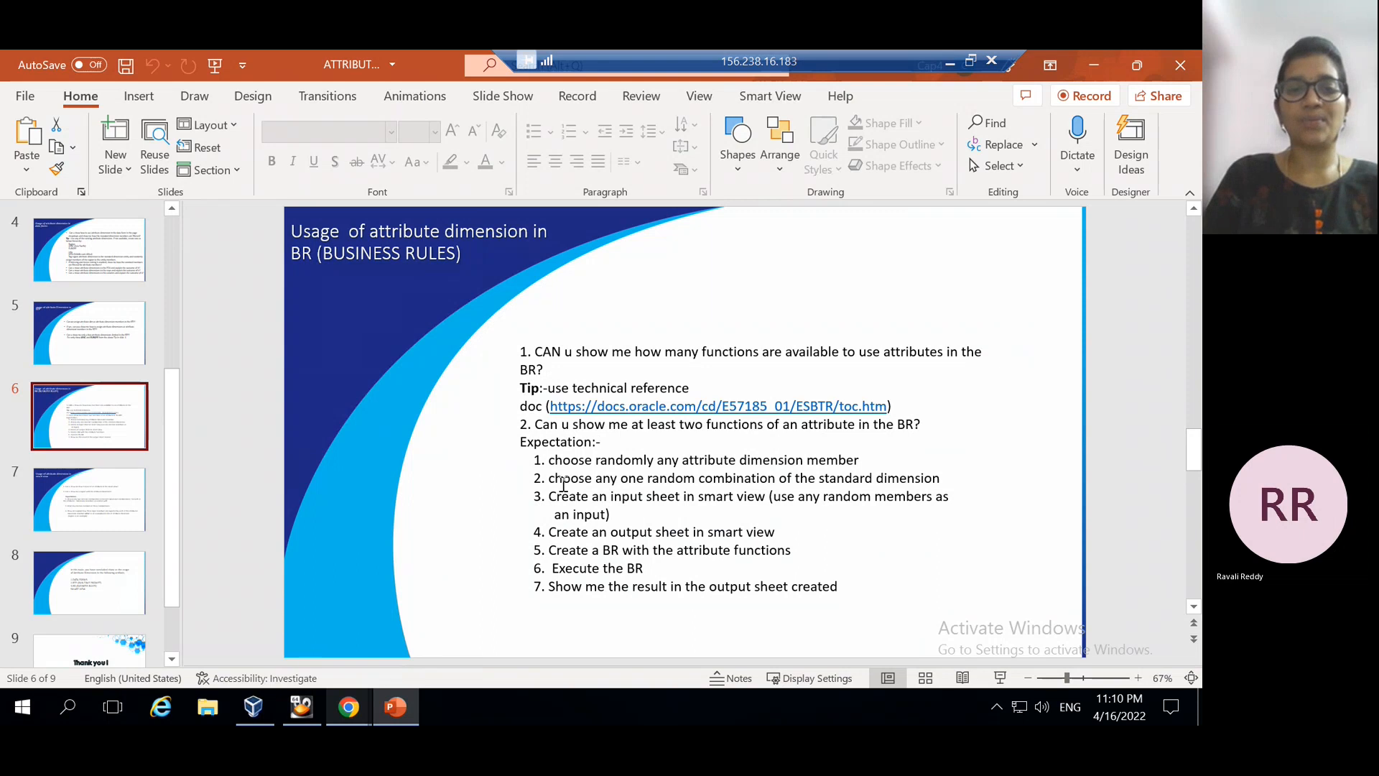
pyautogui.click(347, 710)
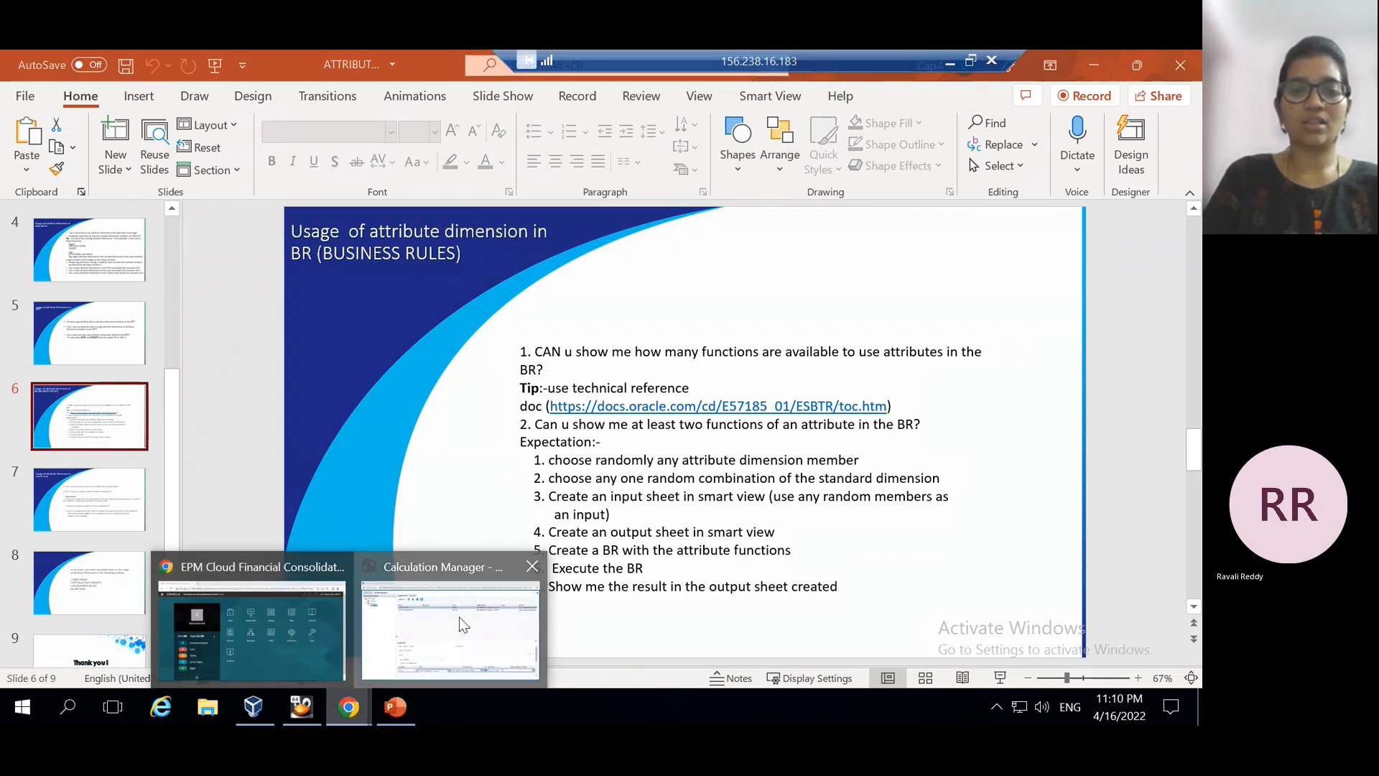
pyautogui.click(463, 624)
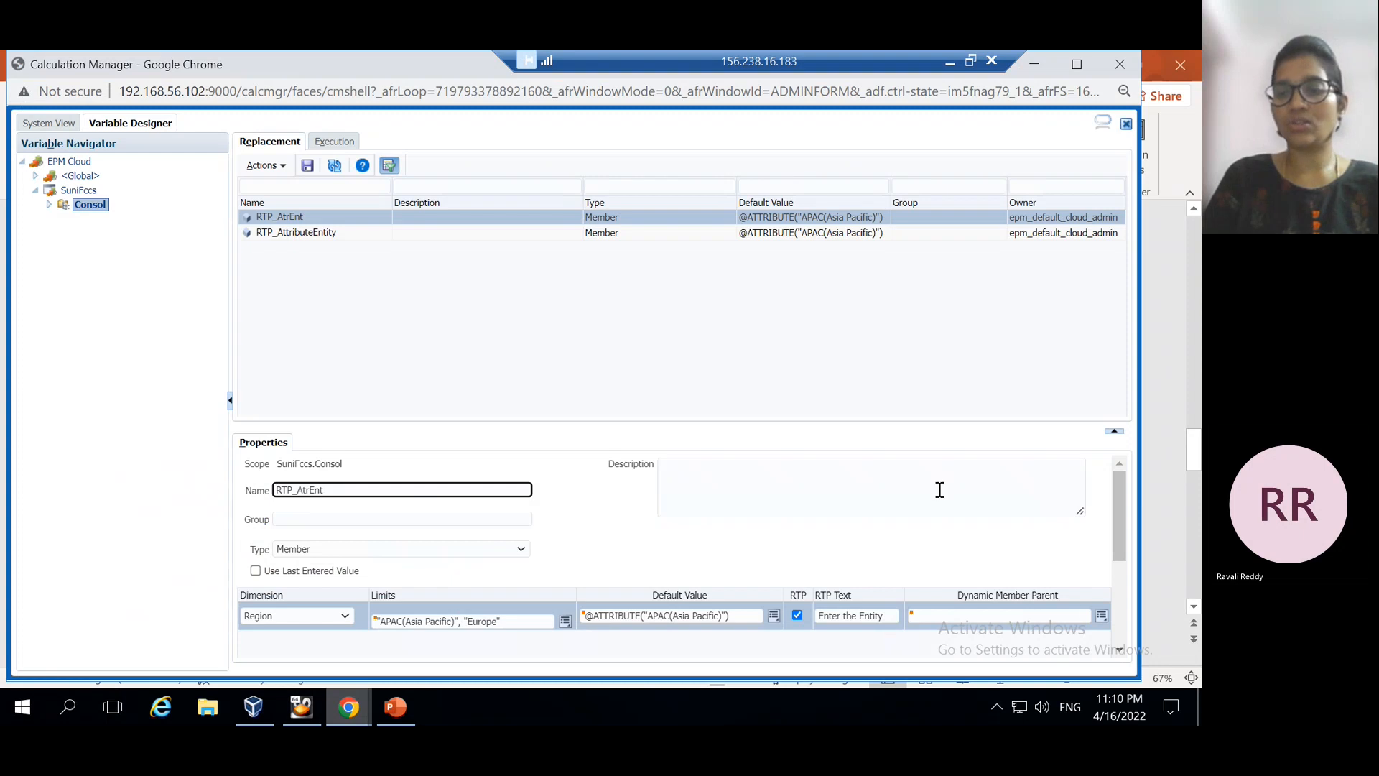
pyautogui.click(1118, 583)
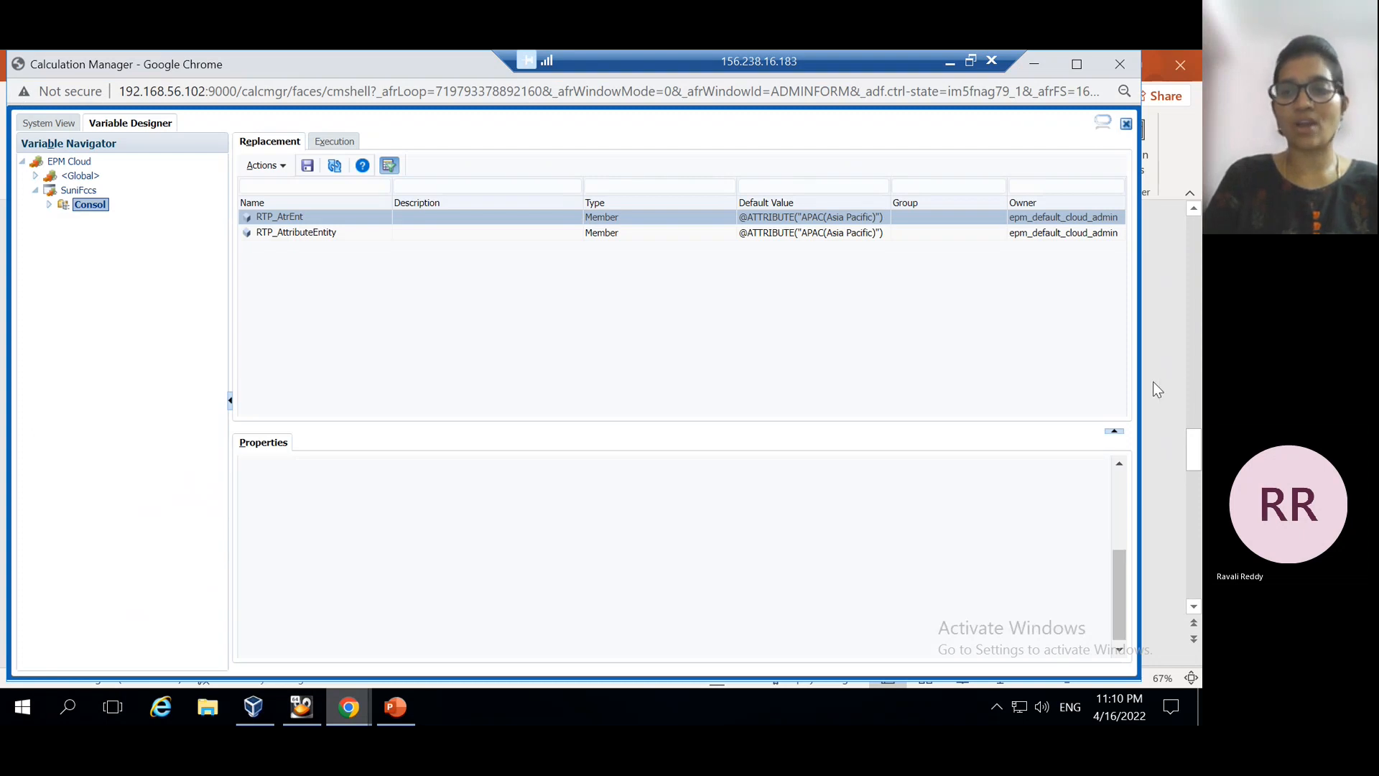
pyautogui.click(1115, 481)
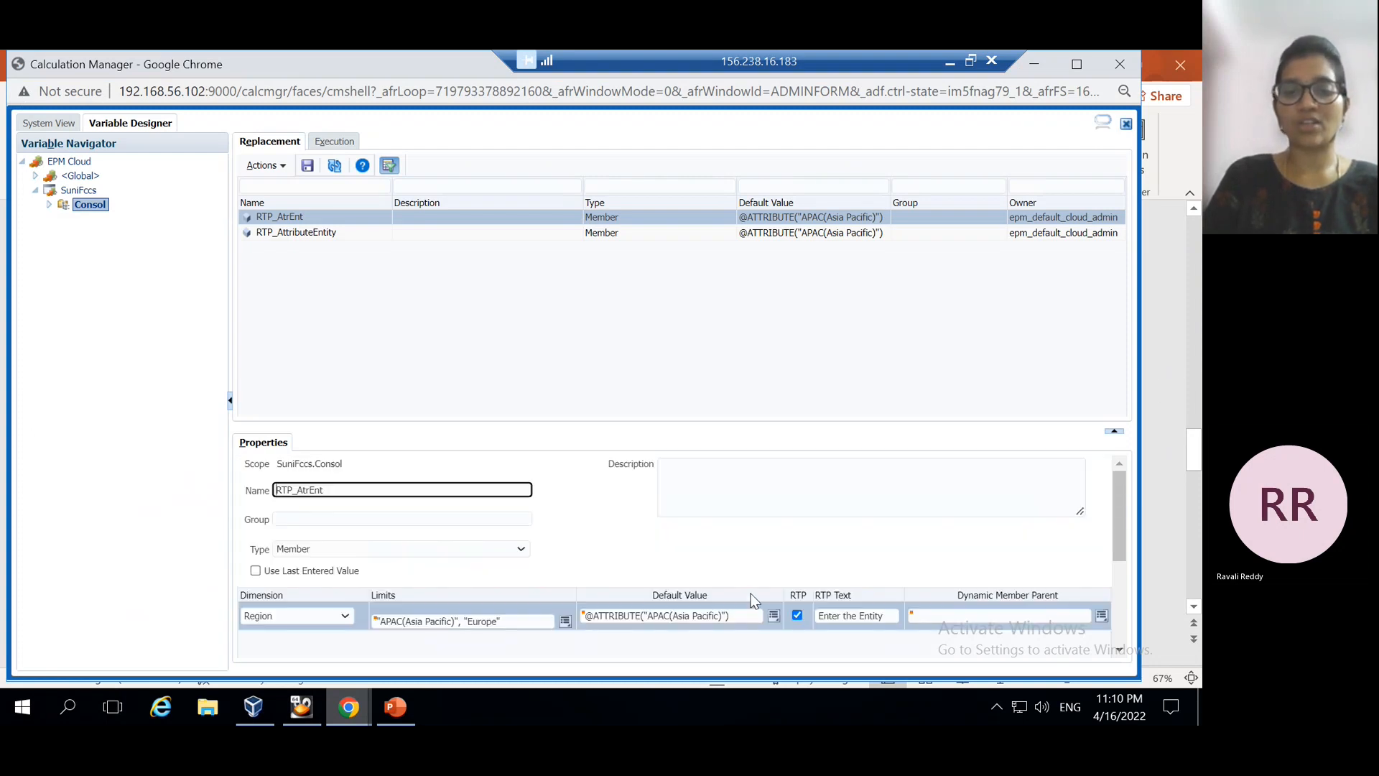
pyautogui.click(773, 616)
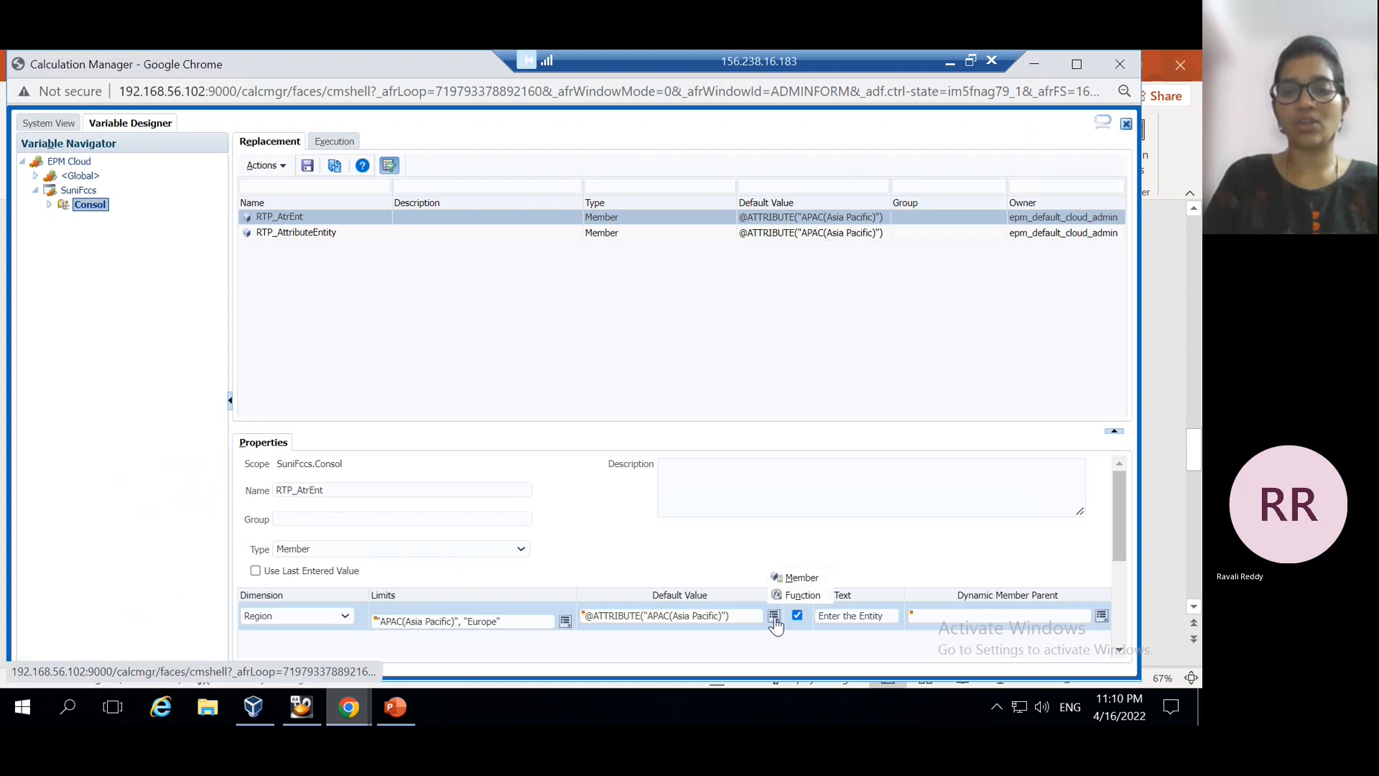
pyautogui.click(806, 596)
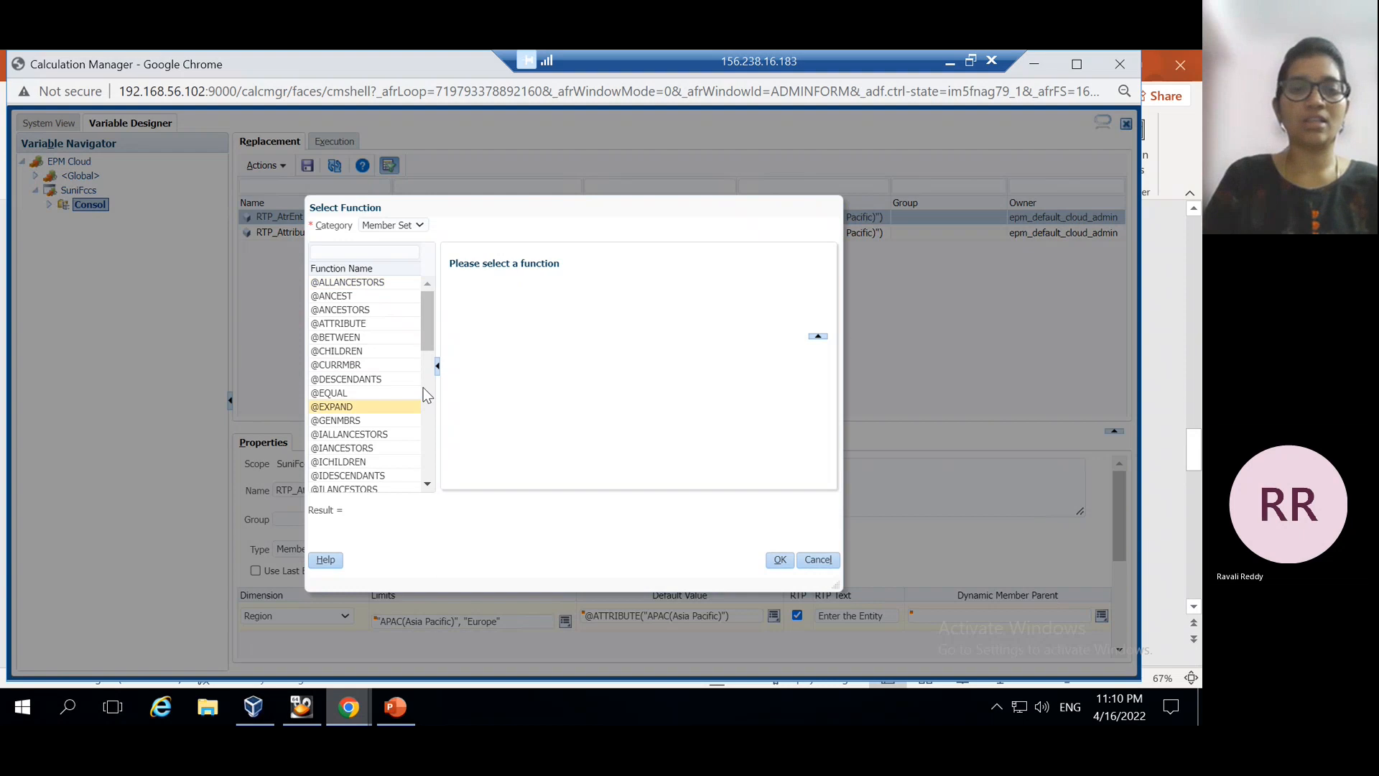
pyautogui.moveTo(426, 386); pyautogui.dragTo(426, 479)
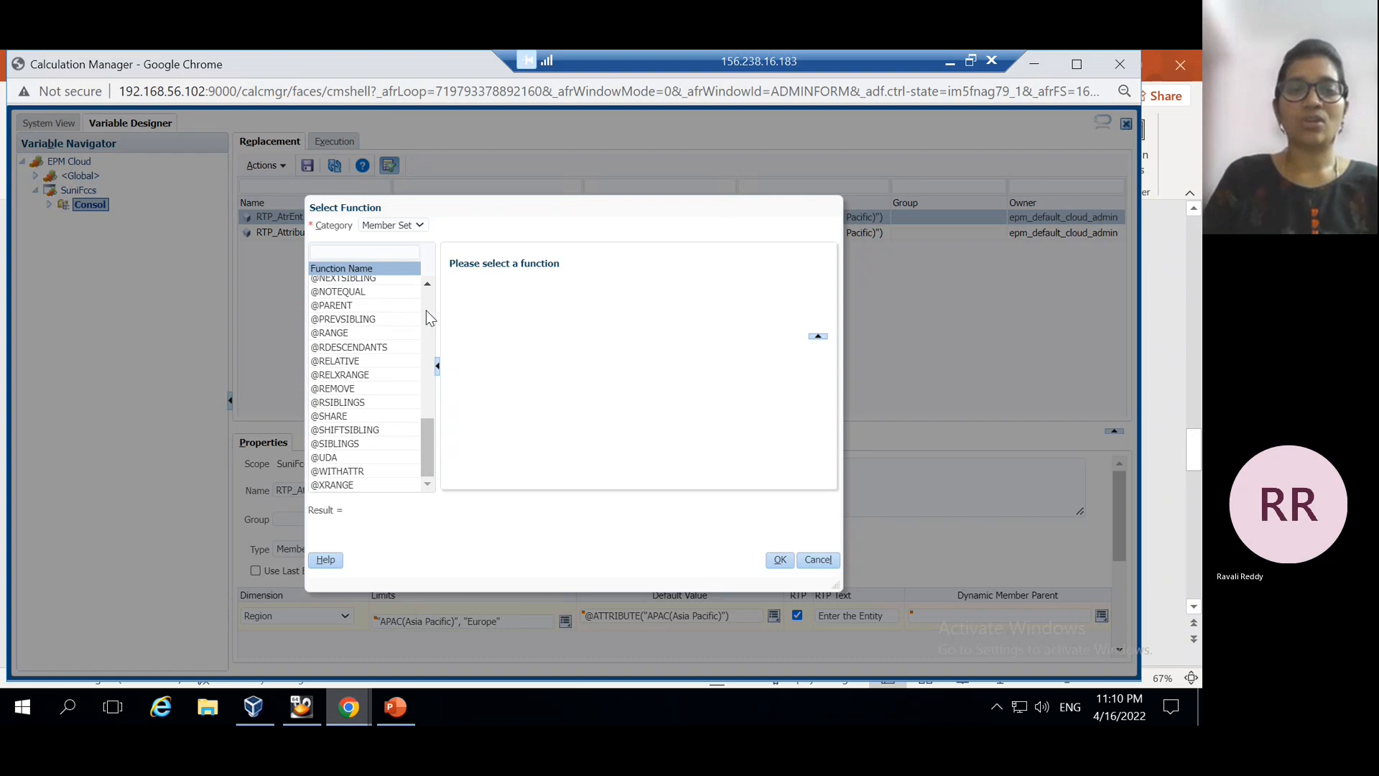
pyautogui.scroll(5, 427, 311)
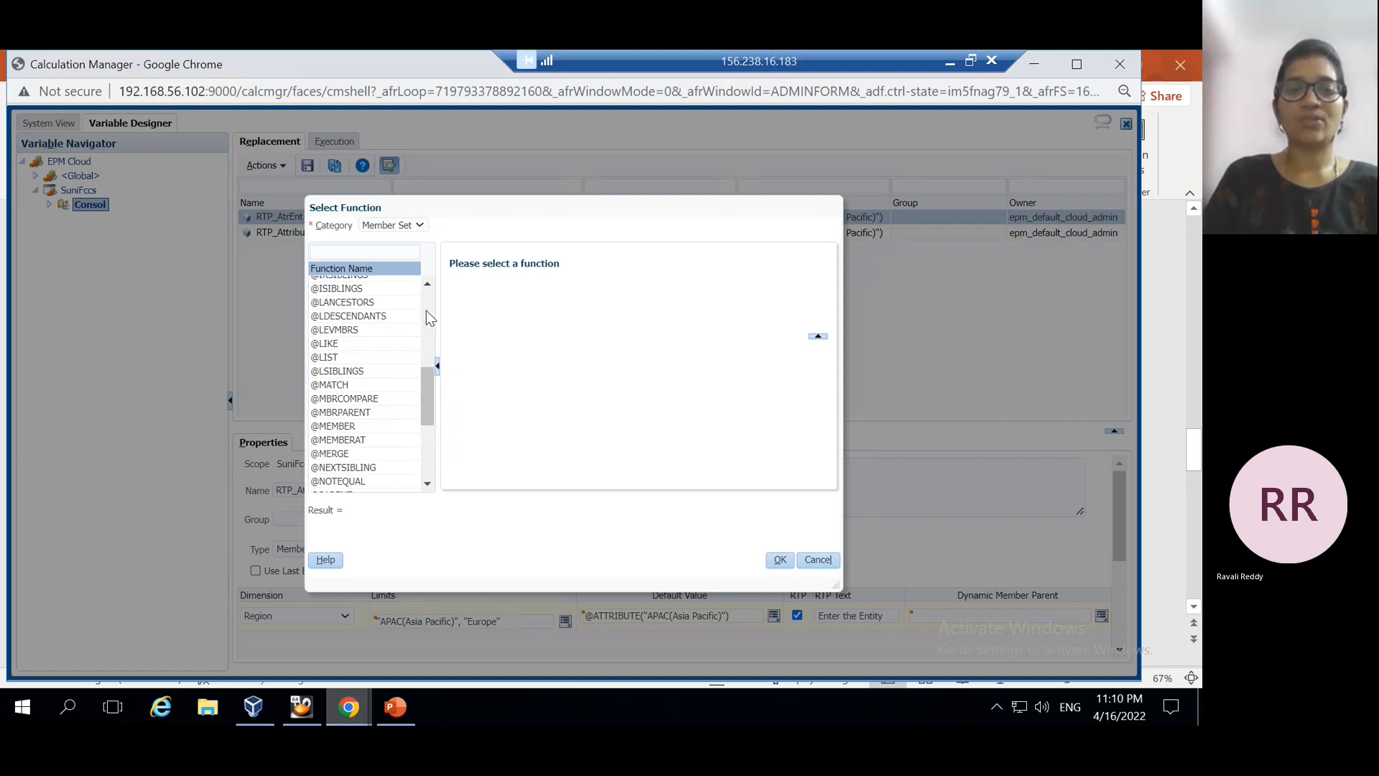
pyautogui.click(817, 560)
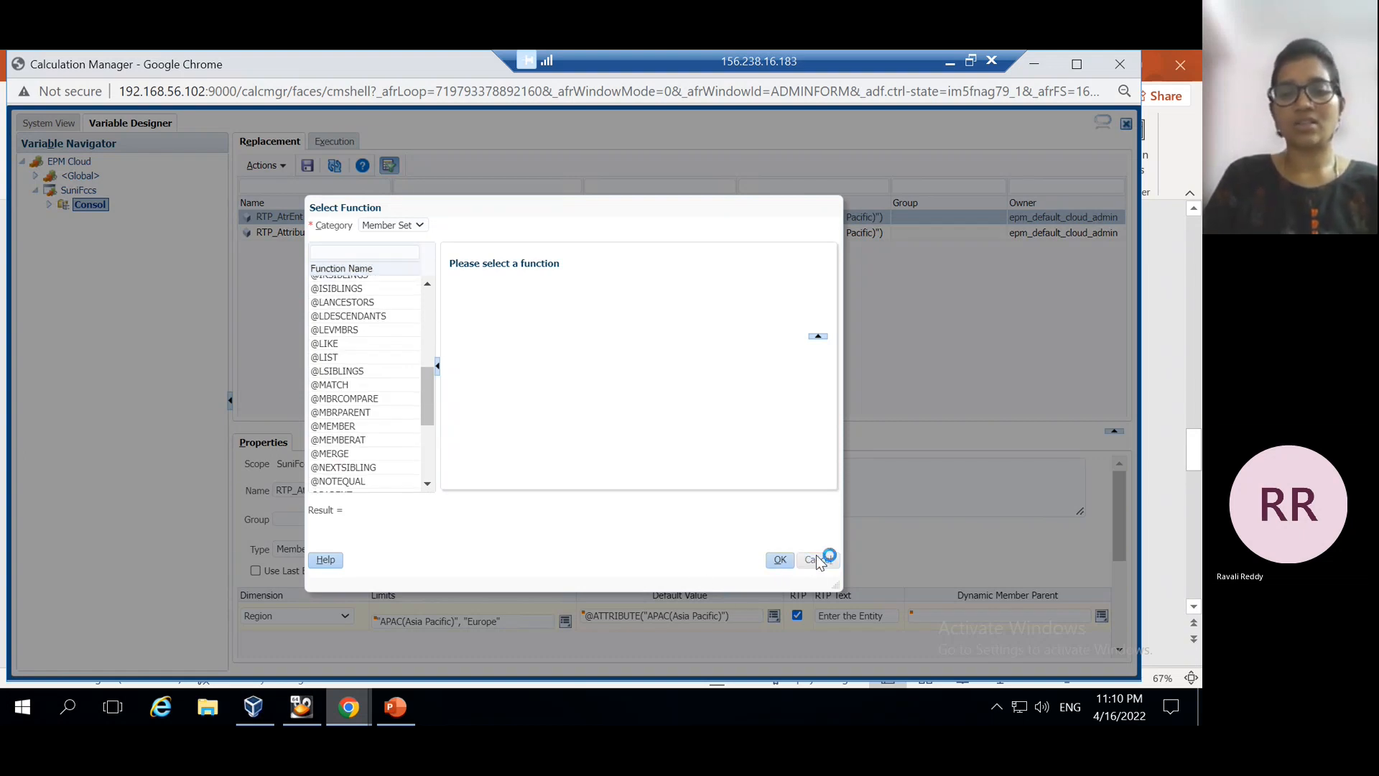
pyautogui.click(392, 707)
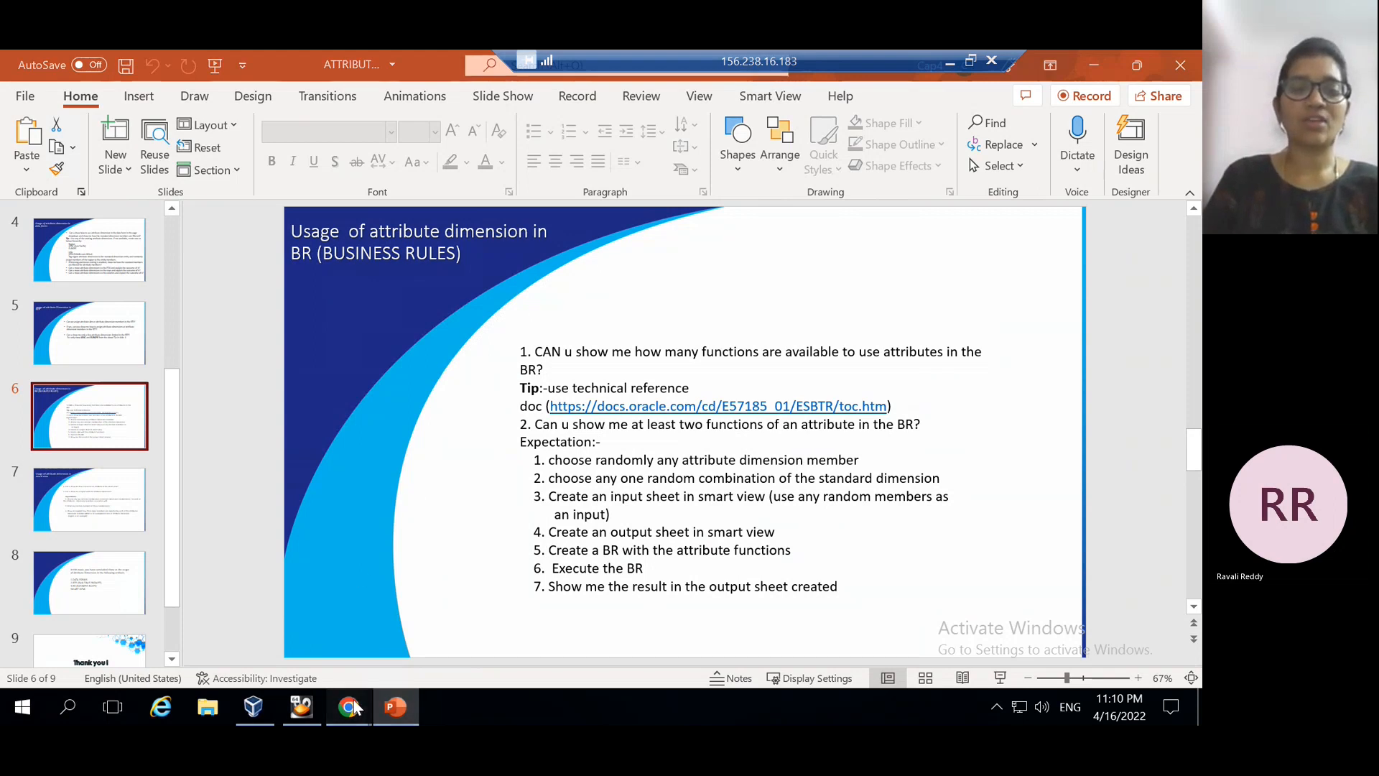
pyautogui.moveTo(349, 707)
pyautogui.click(441, 635)
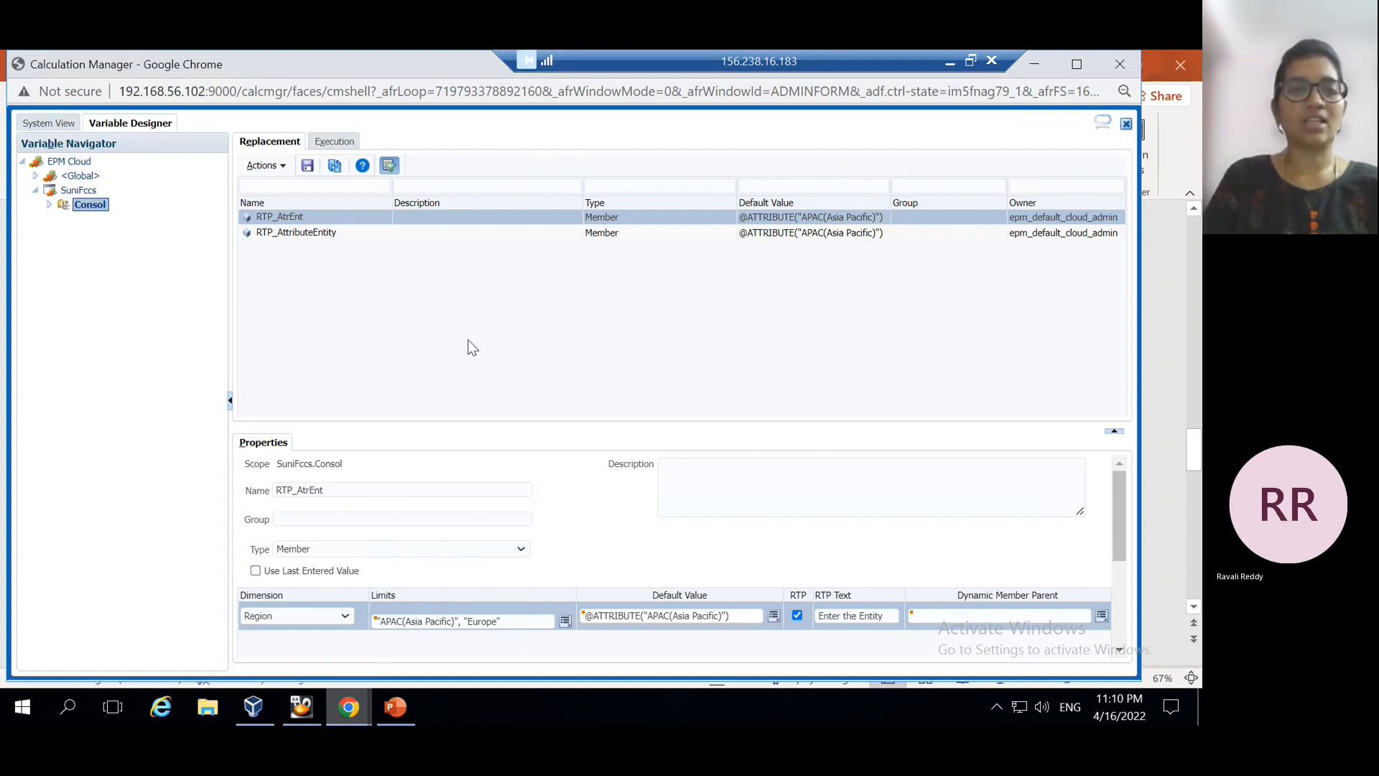
# In System View, expand EPM Cloud > SuniFccs > Consol > Rules to list the business rules
pyautogui.click(61, 125)
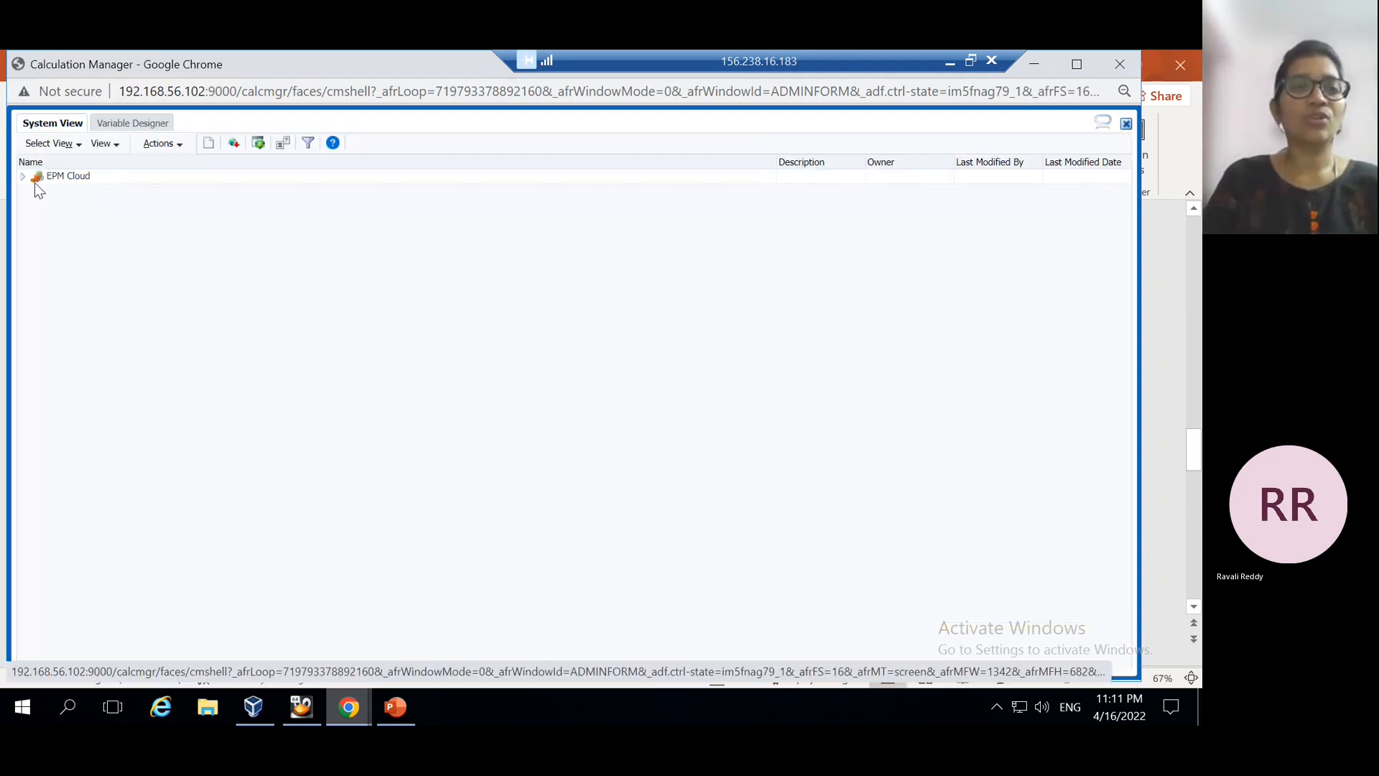
pyautogui.click(22, 178)
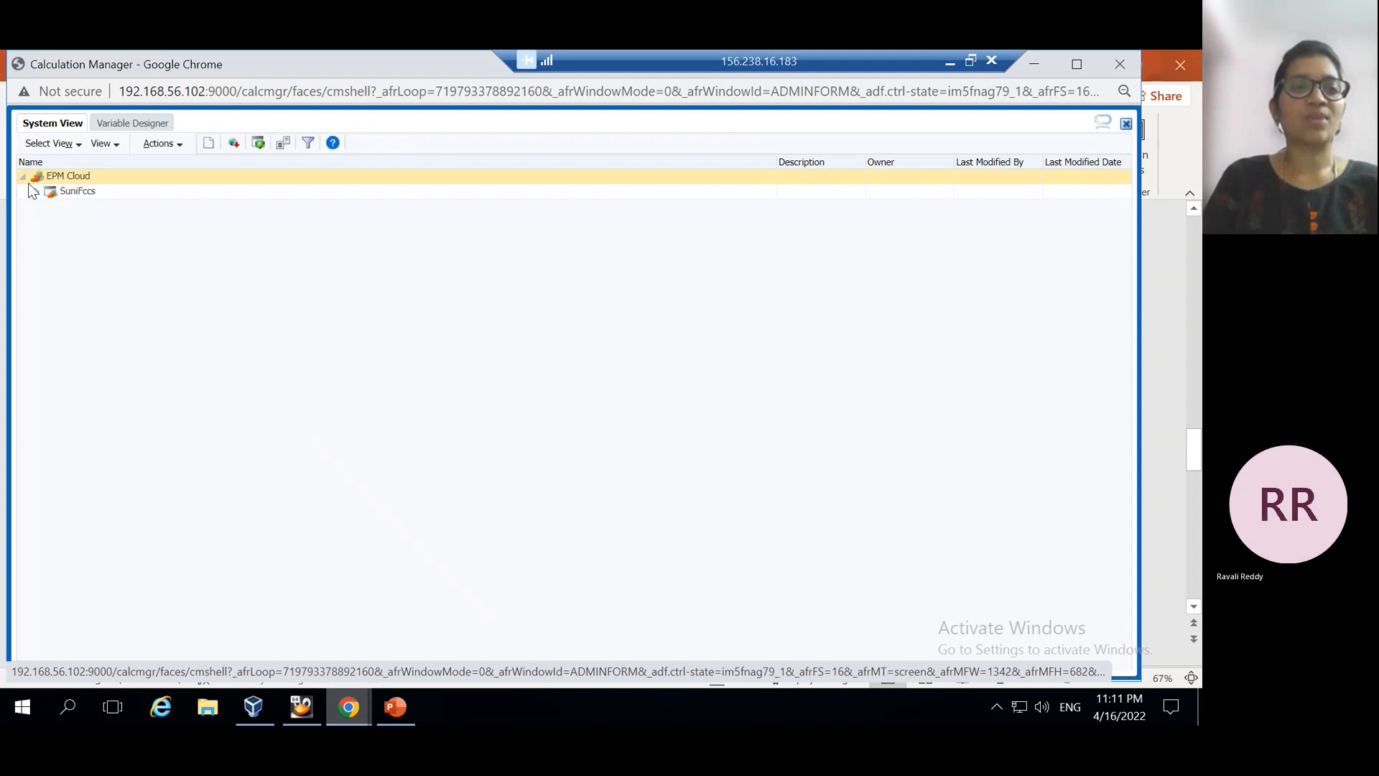
pyautogui.click(41, 191)
pyautogui.click(38, 191)
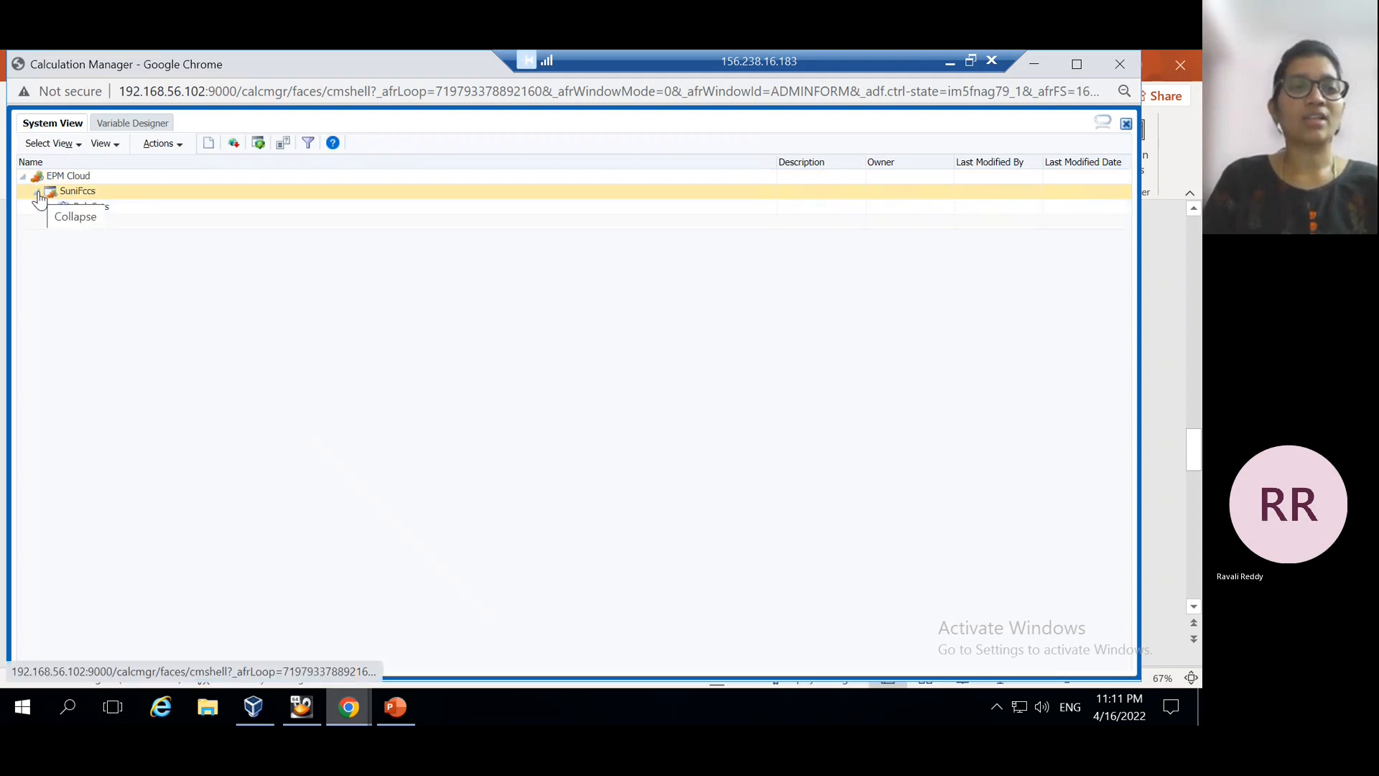
pyautogui.click(54, 225)
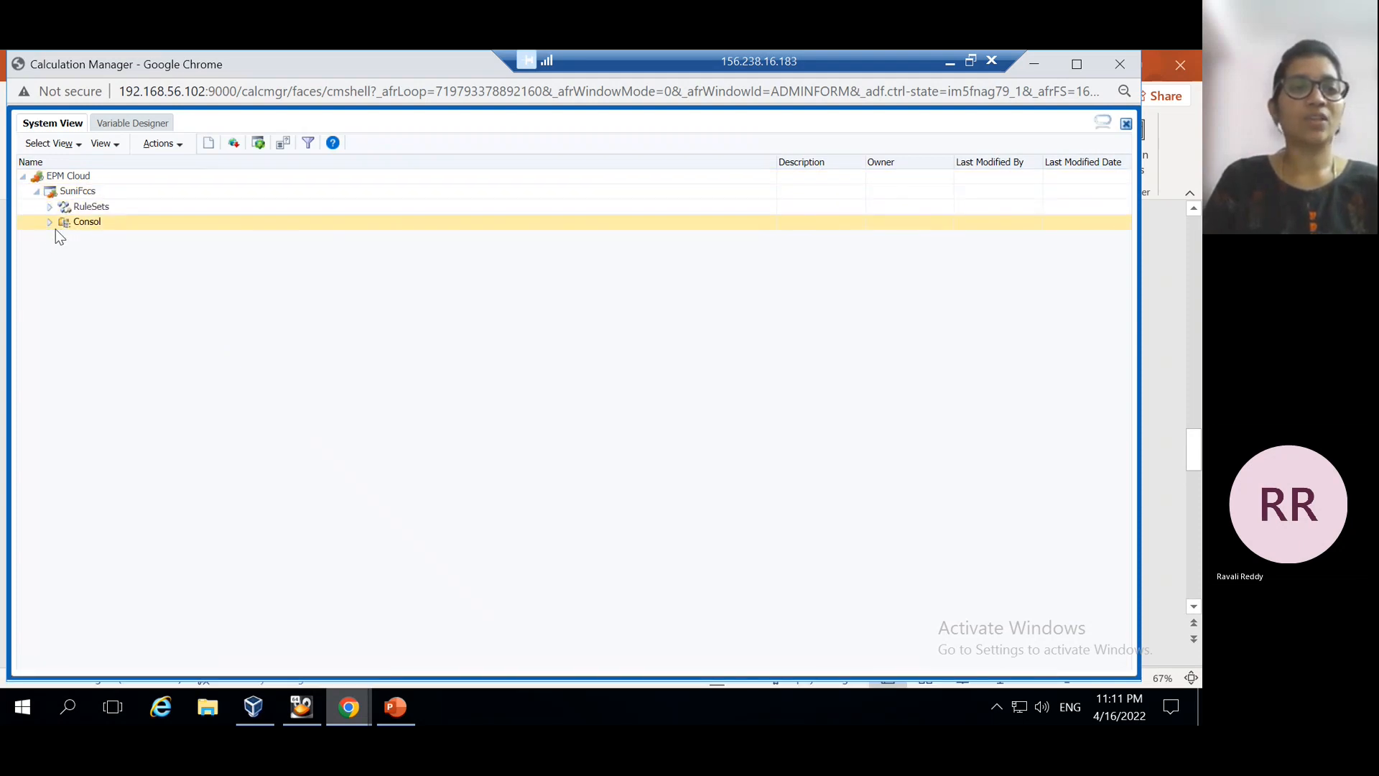
pyautogui.click(50, 224)
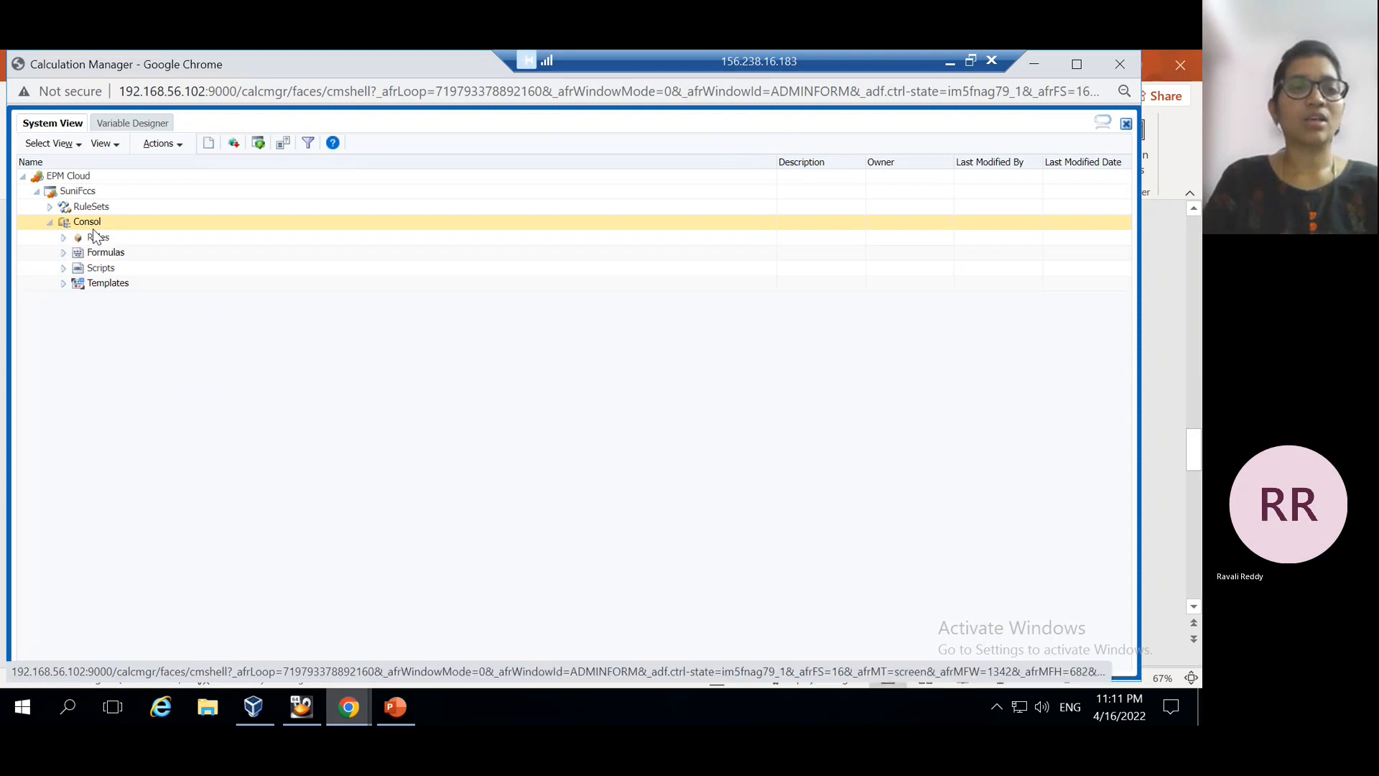
pyautogui.click(97, 237)
pyautogui.click(63, 238)
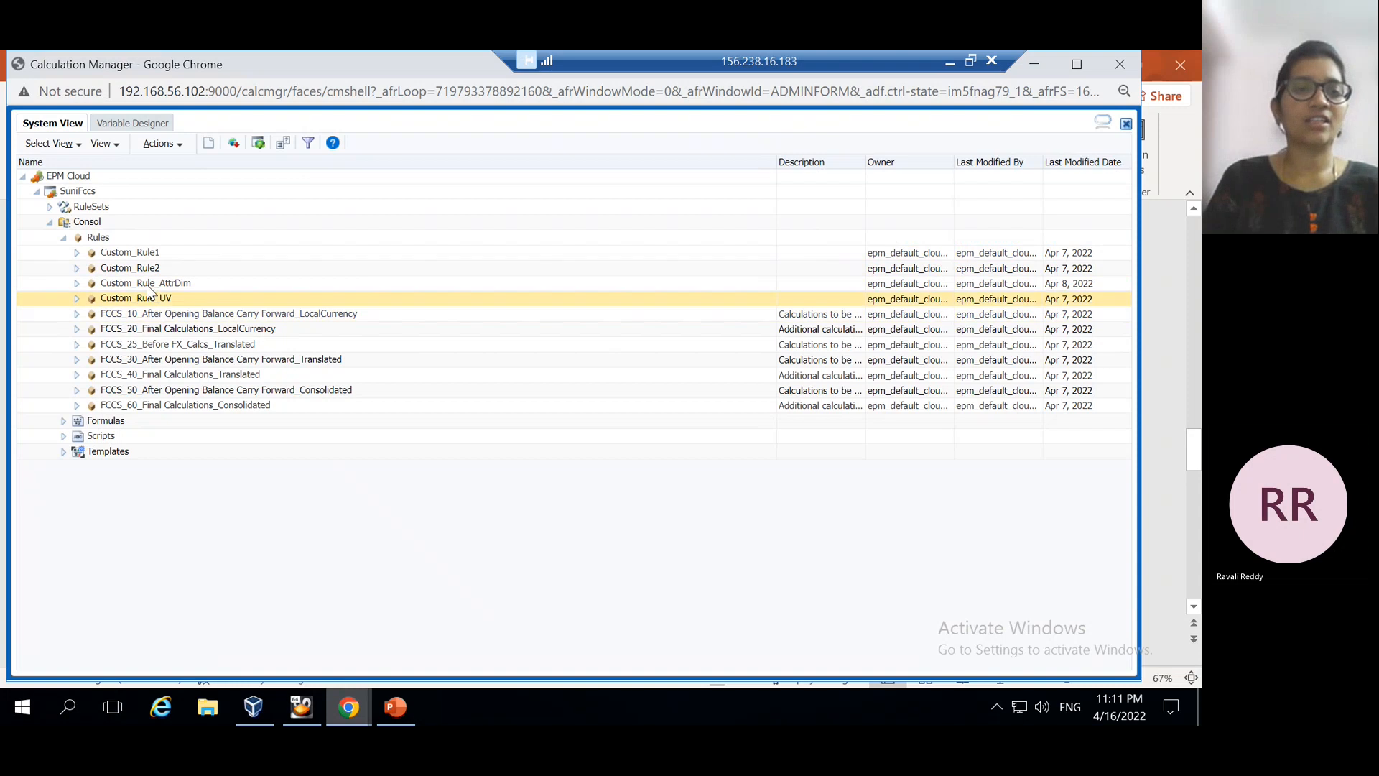
# Bring up the context menu for the Custom_Rule_AttrDim rule
pyautogui.click(169, 282)
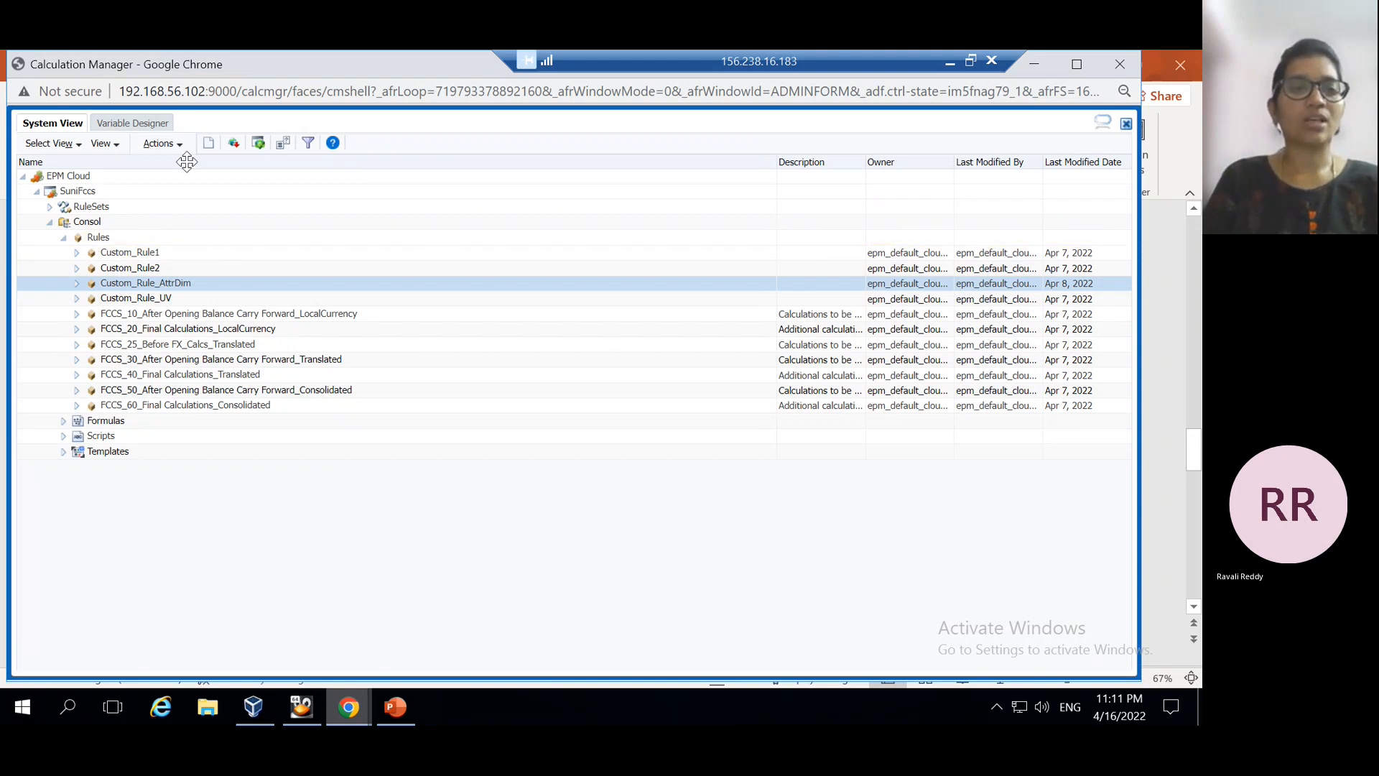
pyautogui.click(94, 225)
pyautogui.click(97, 237)
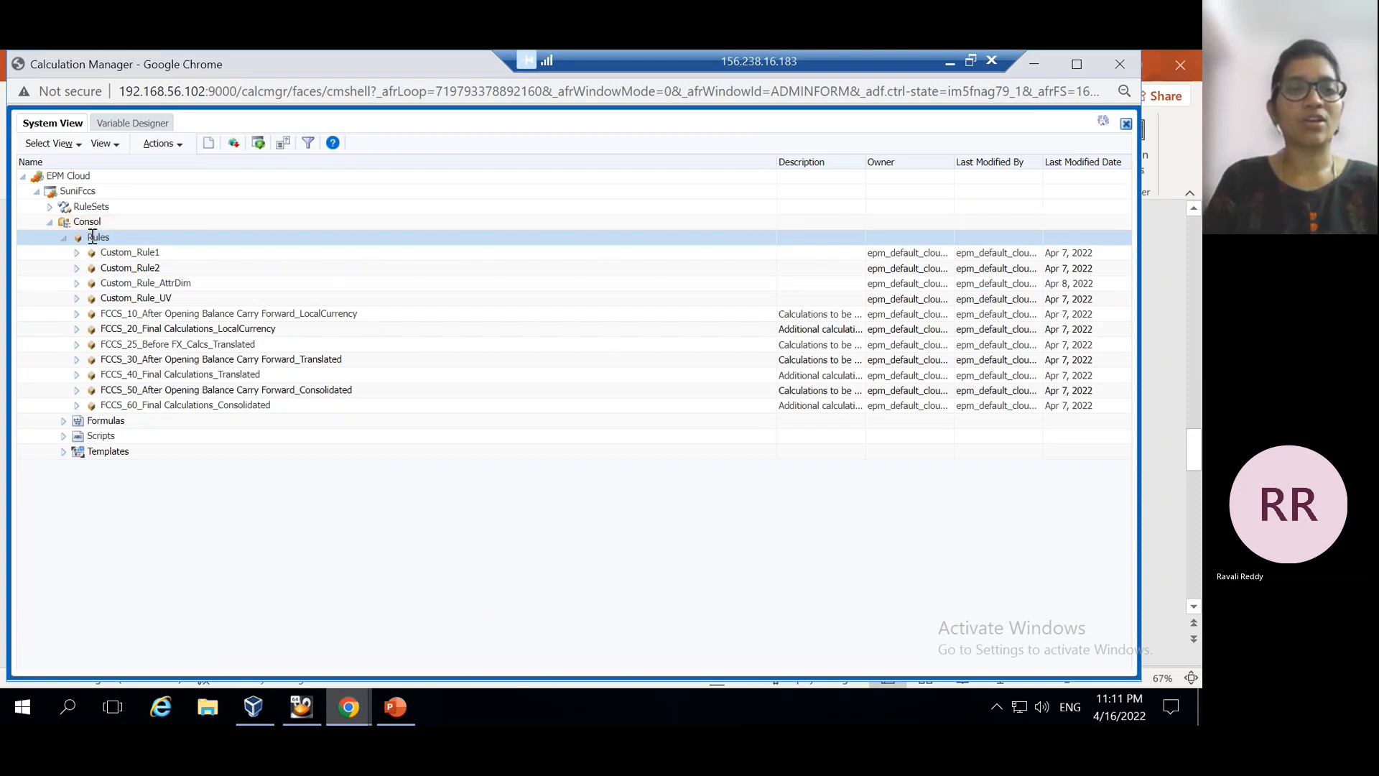
pyautogui.rightClick(89, 238)
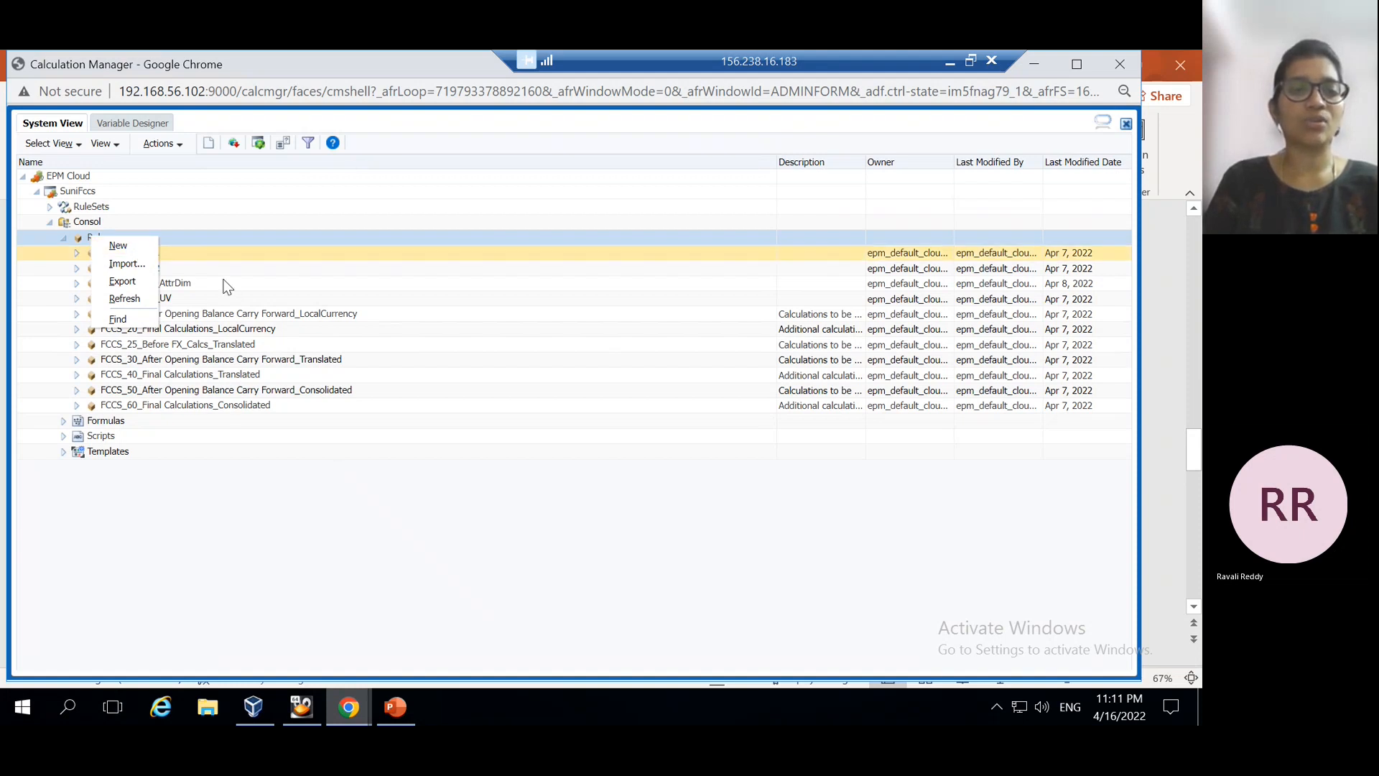
pyautogui.click(252, 284)
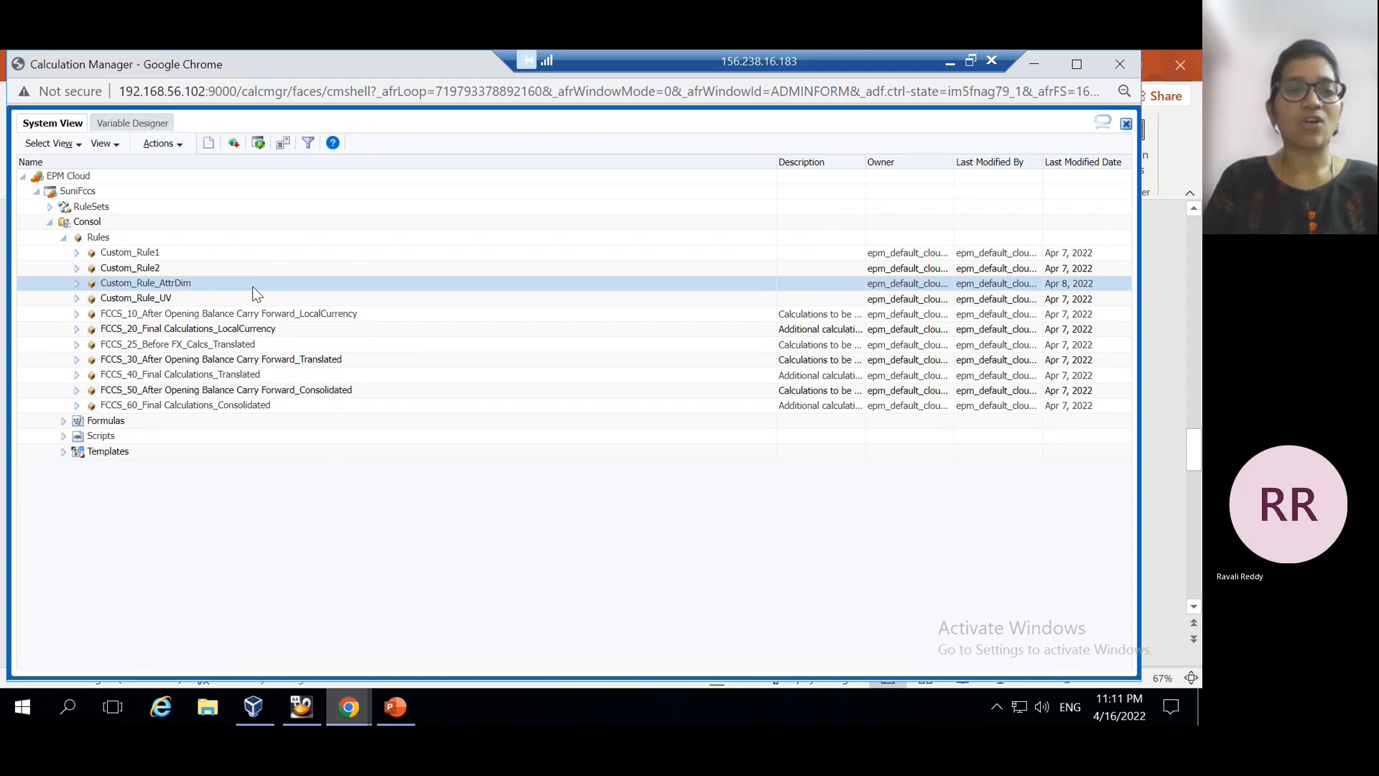
pyautogui.rightClick(180, 283)
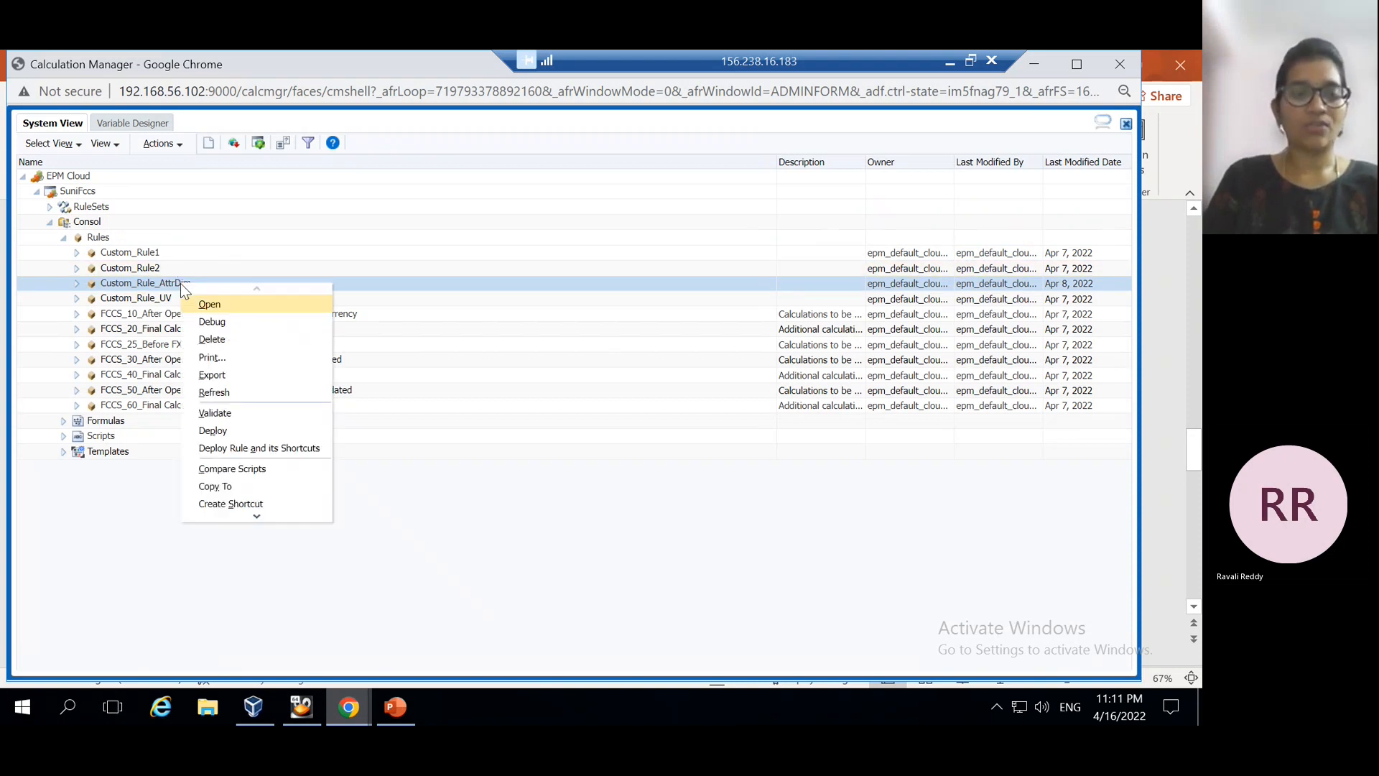
# Open Custom_Rule_AttrDim, add a comma after {RTP_AttributeEntity} in Fix, and review the RTP_AtrEnt variable
pyautogui.click(210, 306)
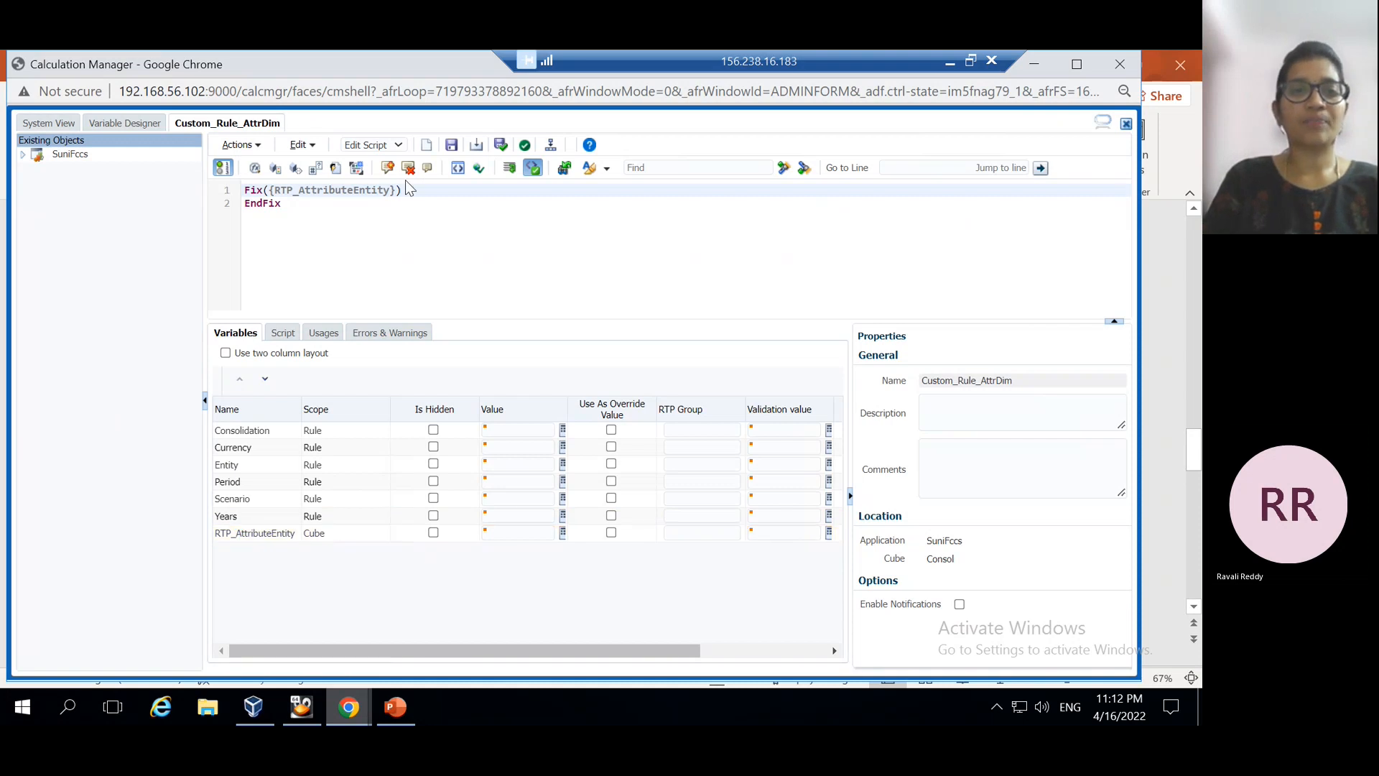
pyautogui.write(')')
pyautogui.write(',')
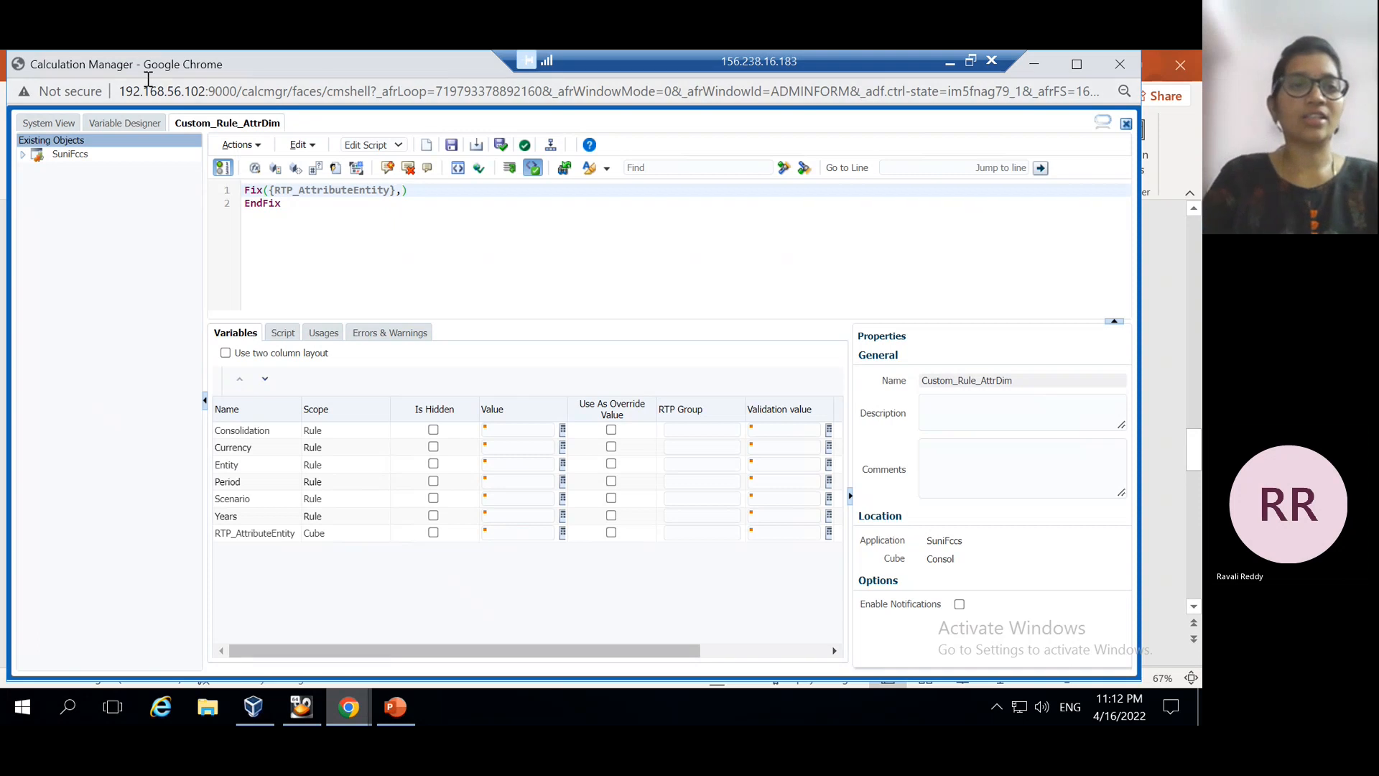
pyautogui.click(140, 123)
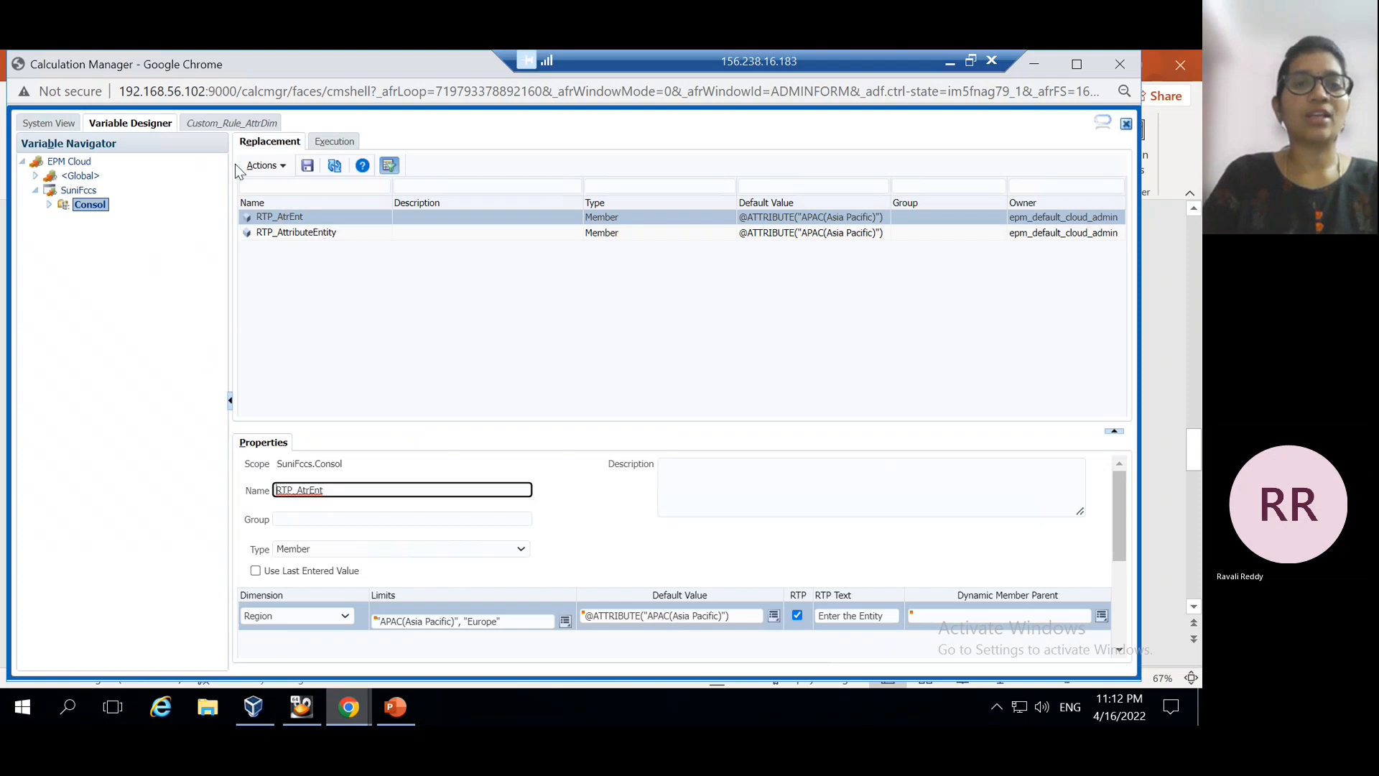
pyautogui.click(241, 123)
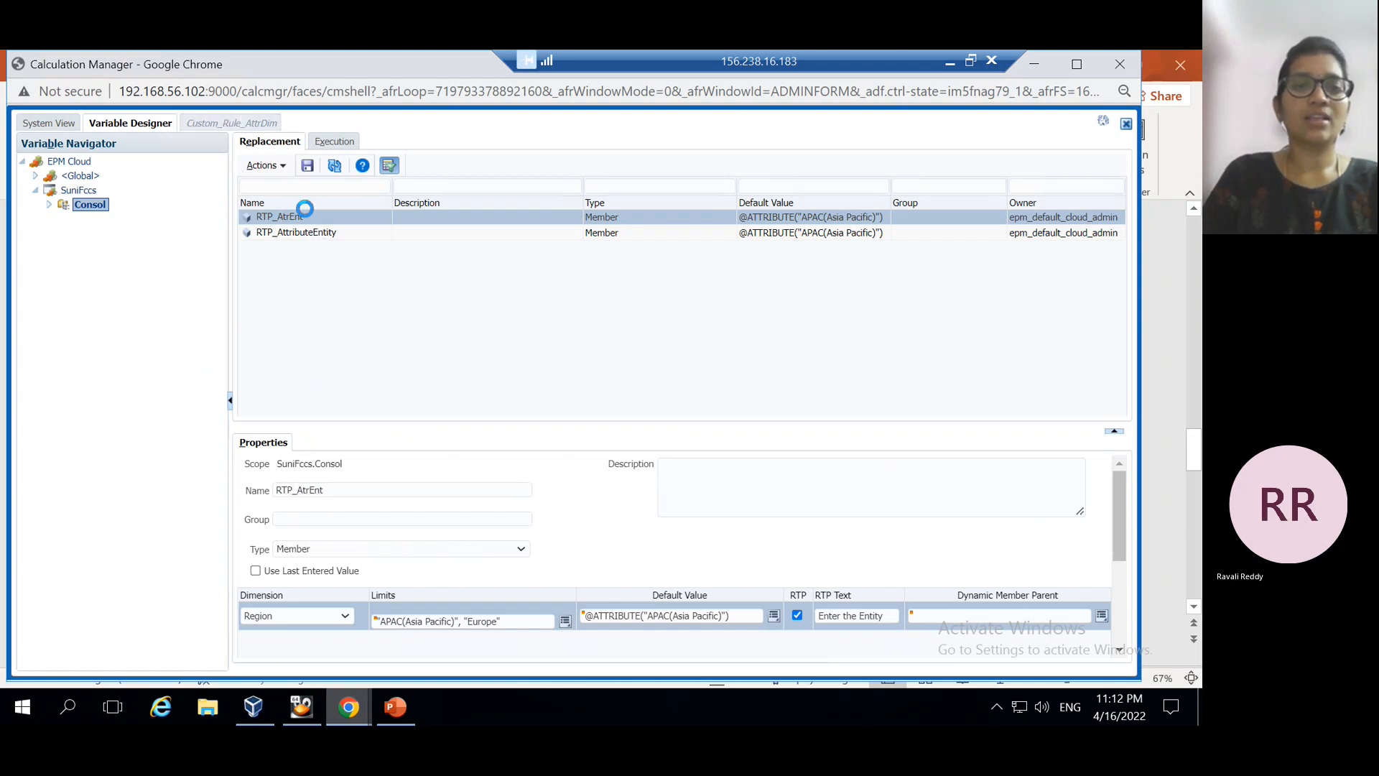
pyautogui.click(143, 128)
# Type {RTP_AtrEnt} after the comma so the Fix covers both runtime prompts
pyautogui.click(227, 124)
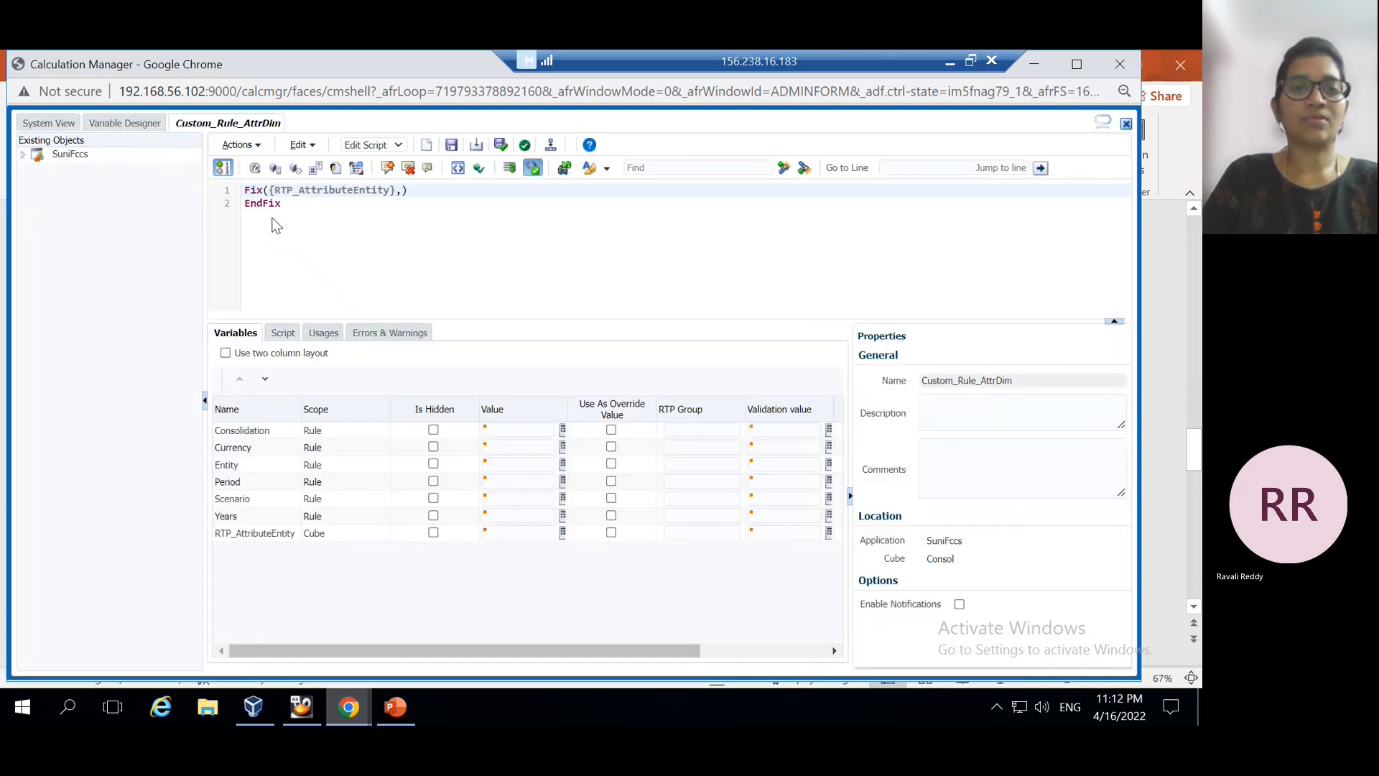
pyautogui.click(405, 191)
pyautogui.write('{}')
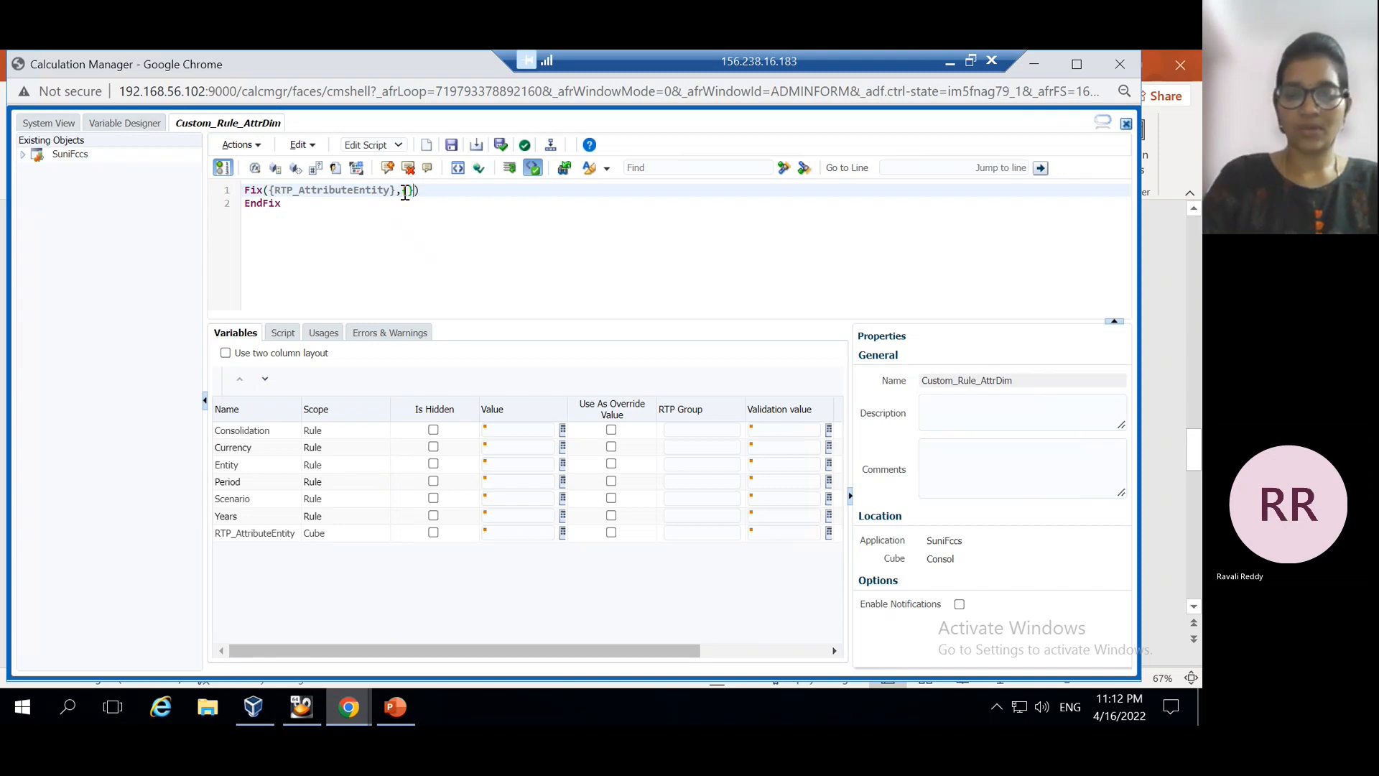
pyautogui.write('RTp')
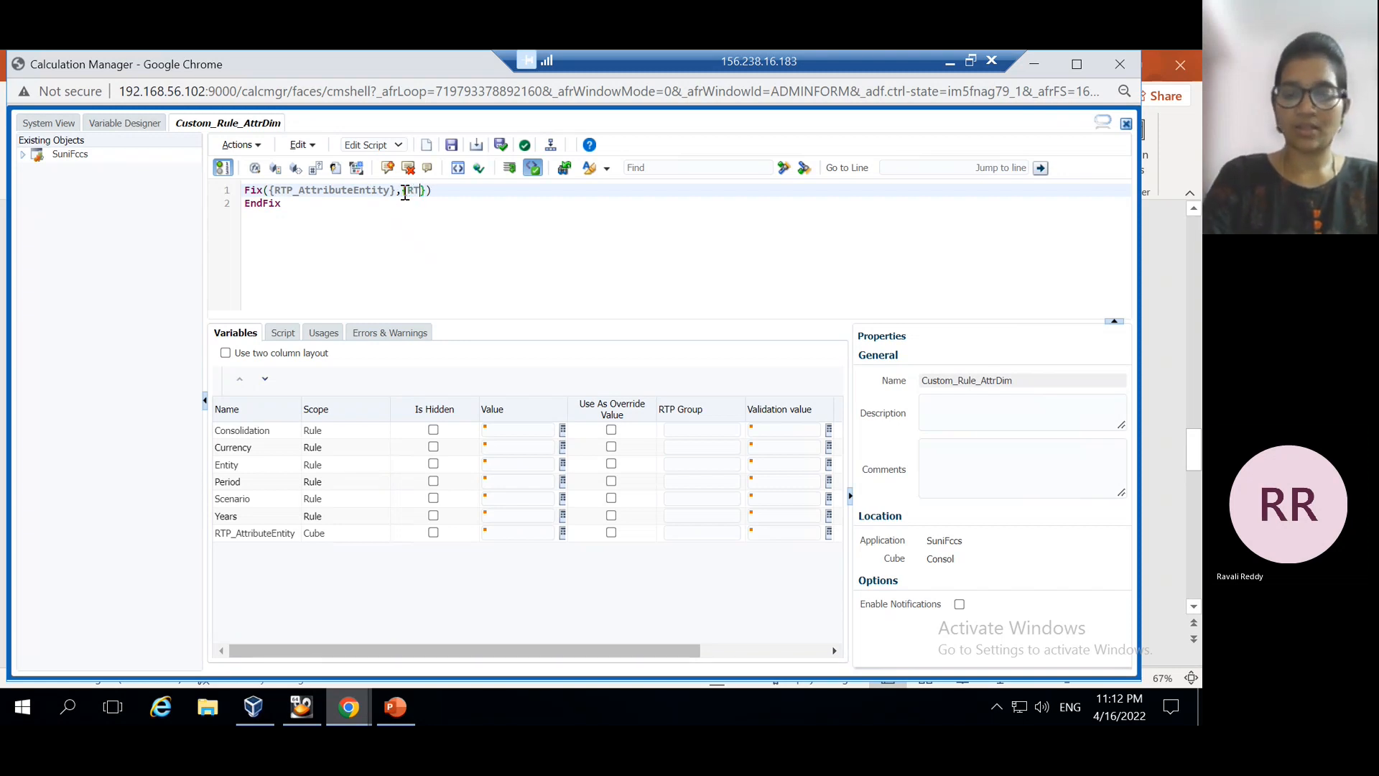
pyautogui.press('BackSpace')
pyautogui.write('P_Attribute')
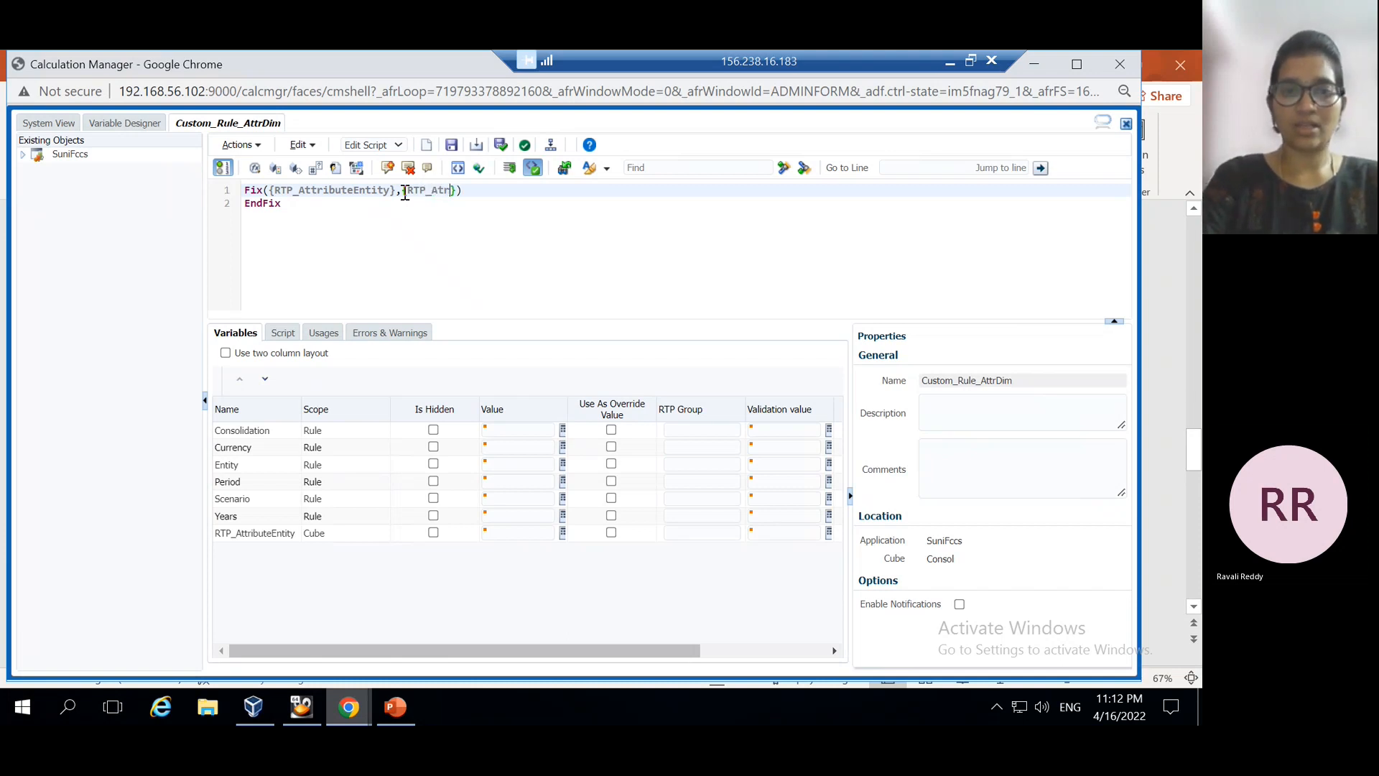
pyautogui.write('Ent')
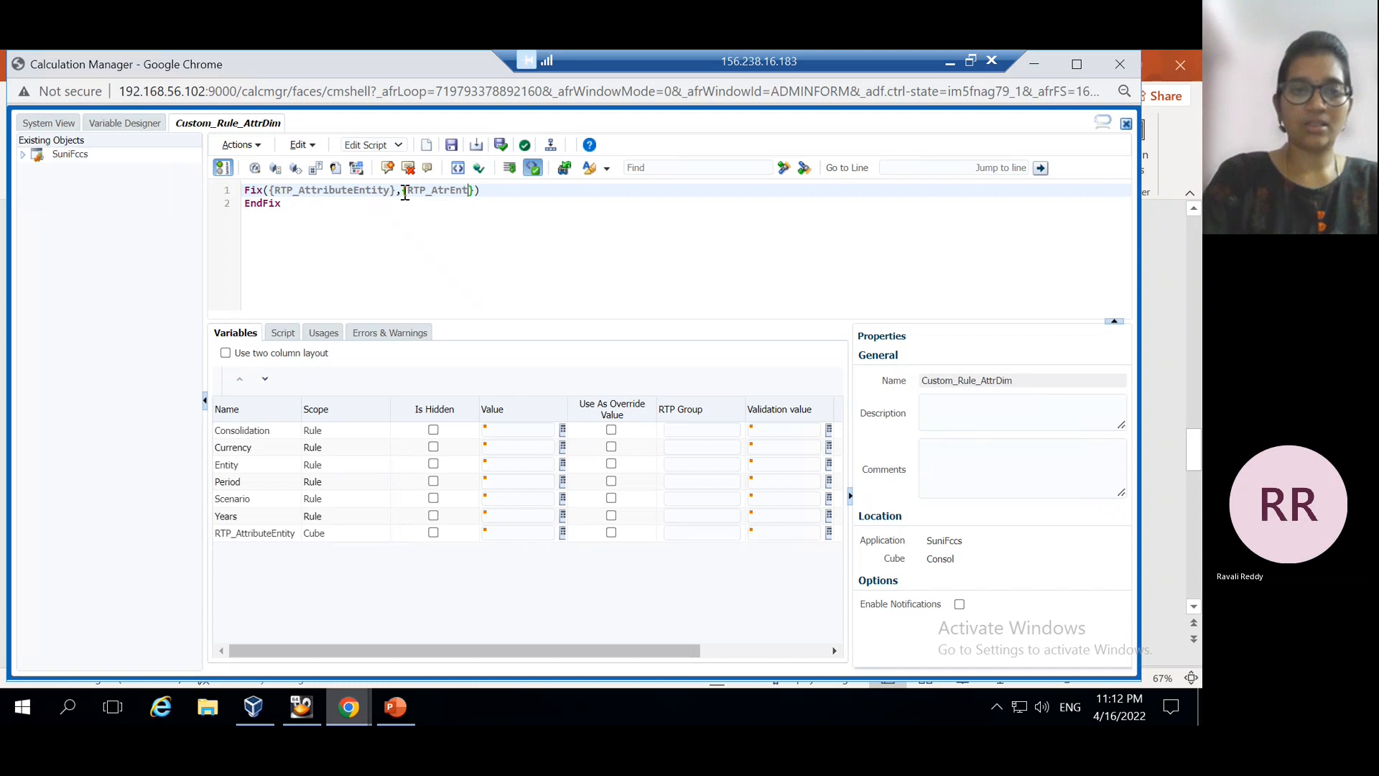
pyautogui.click(129, 127)
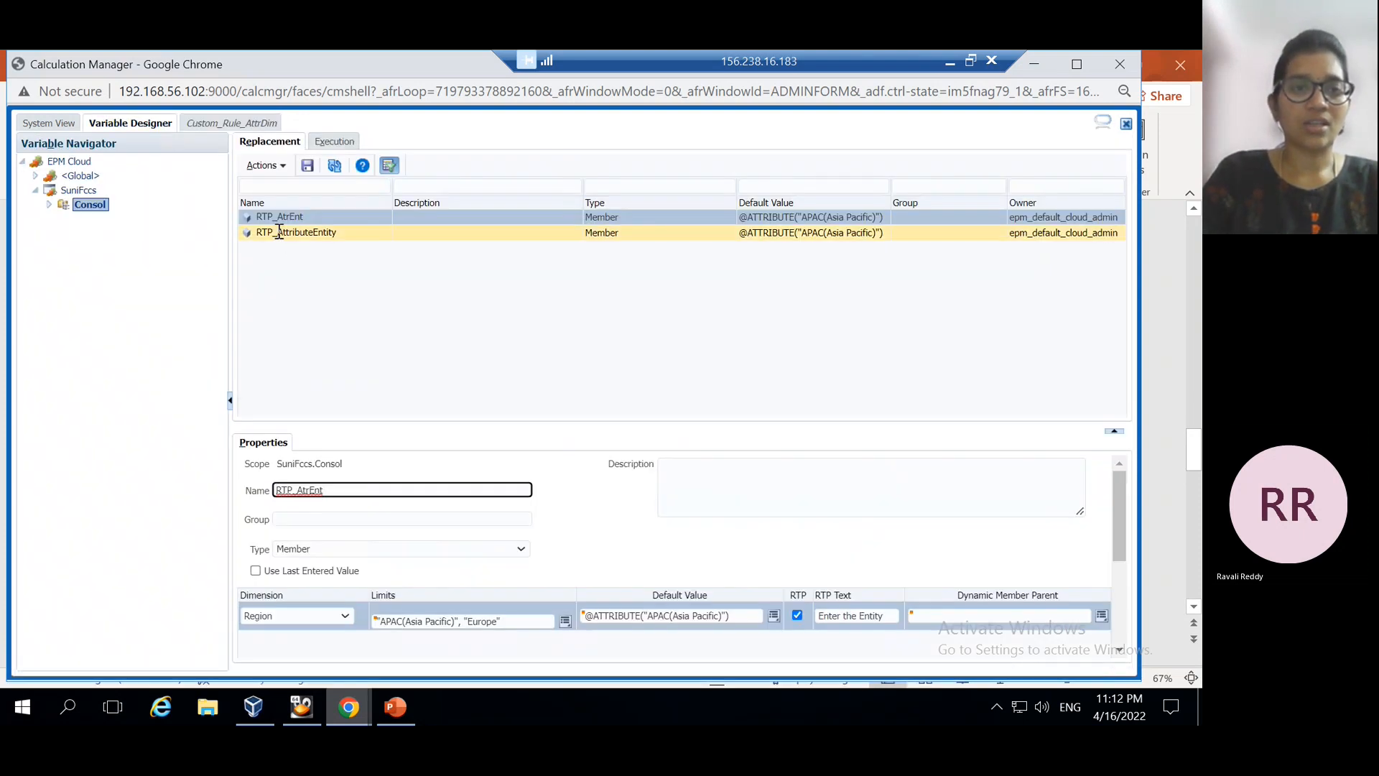
pyautogui.click(219, 124)
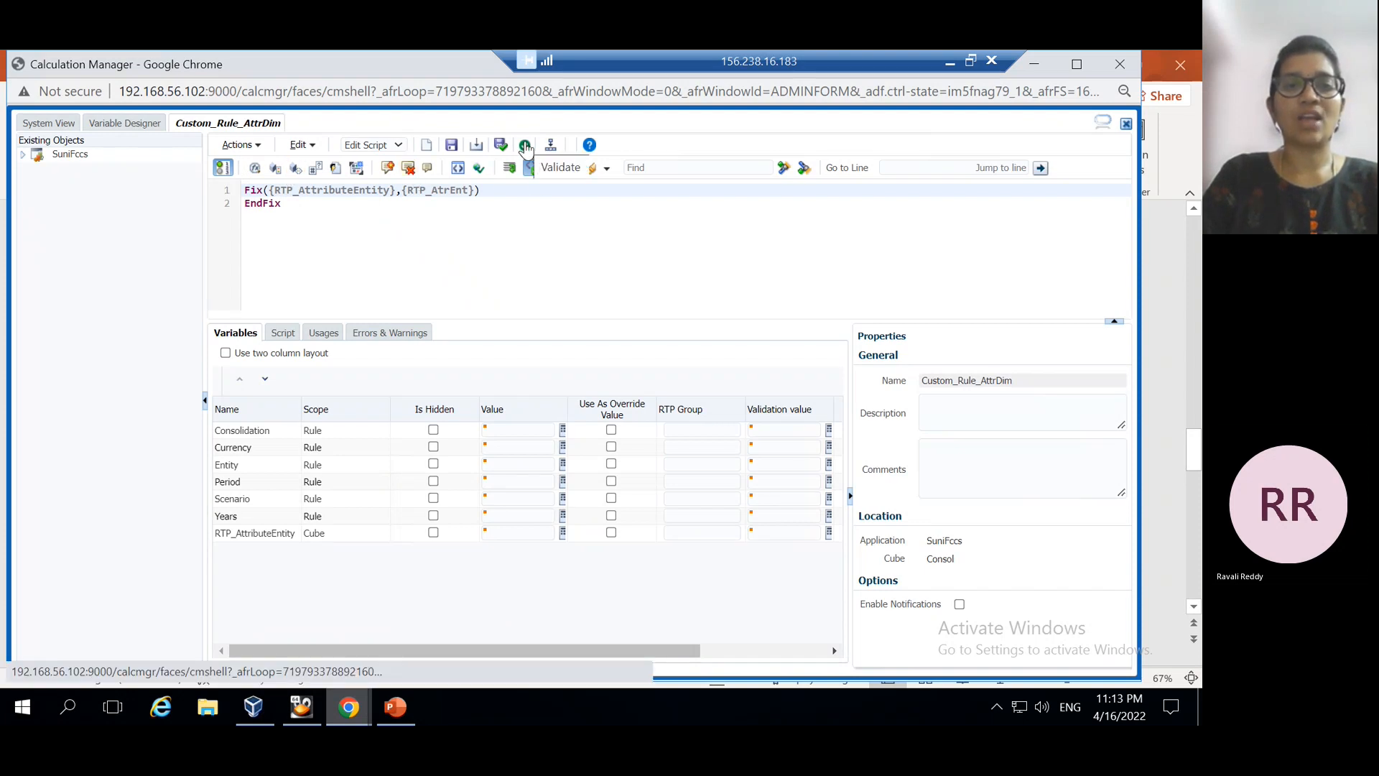
# Save Custom_Rule_AttrDim and dismiss the saved confirmation
pyautogui.click(450, 145)
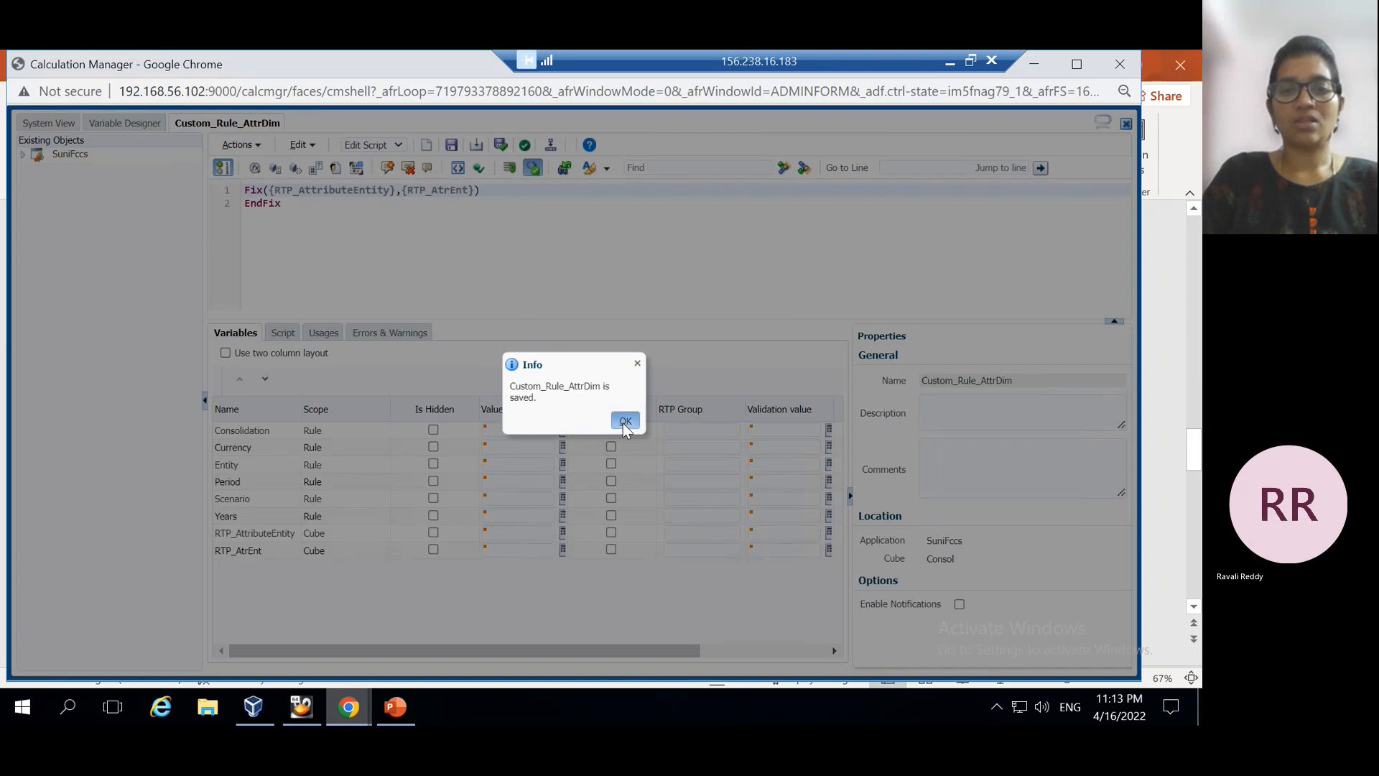
pyautogui.click(624, 422)
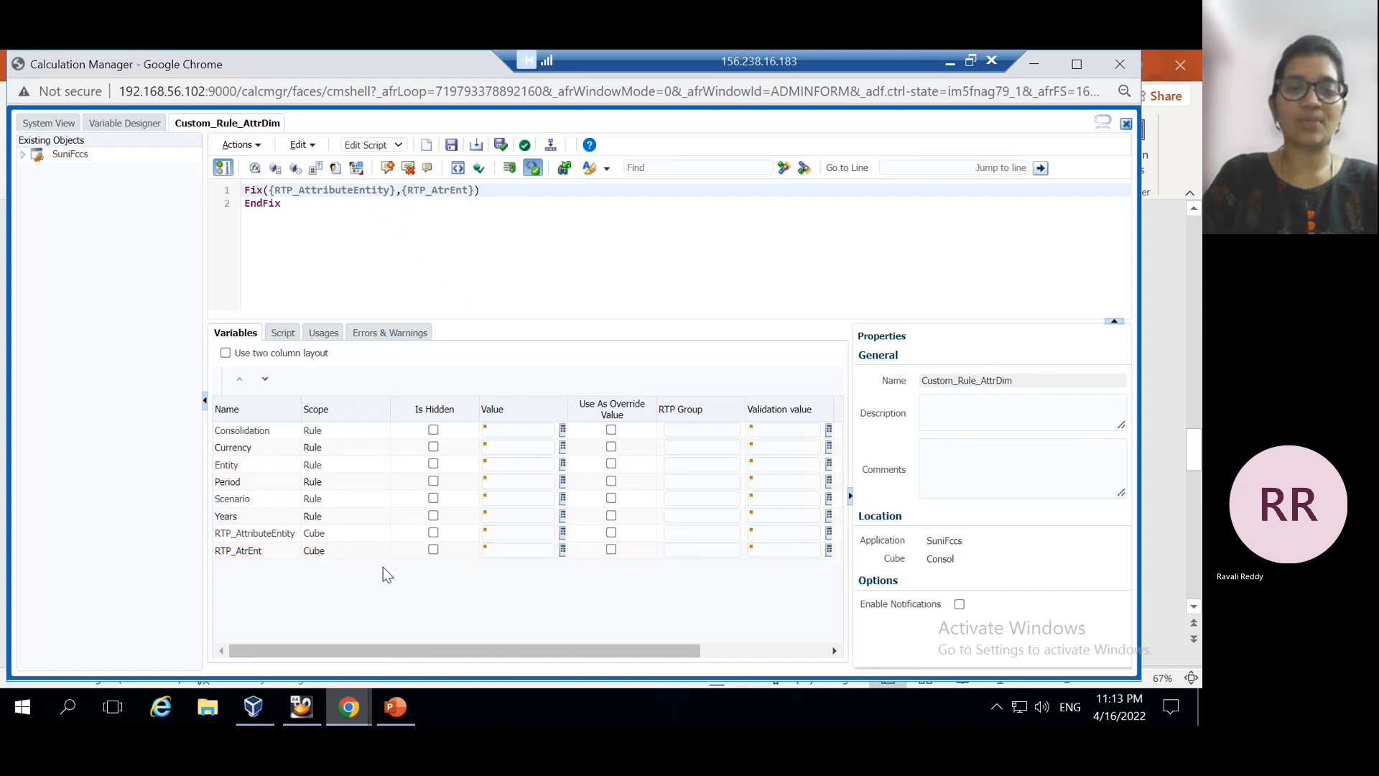
pyautogui.click(563, 556)
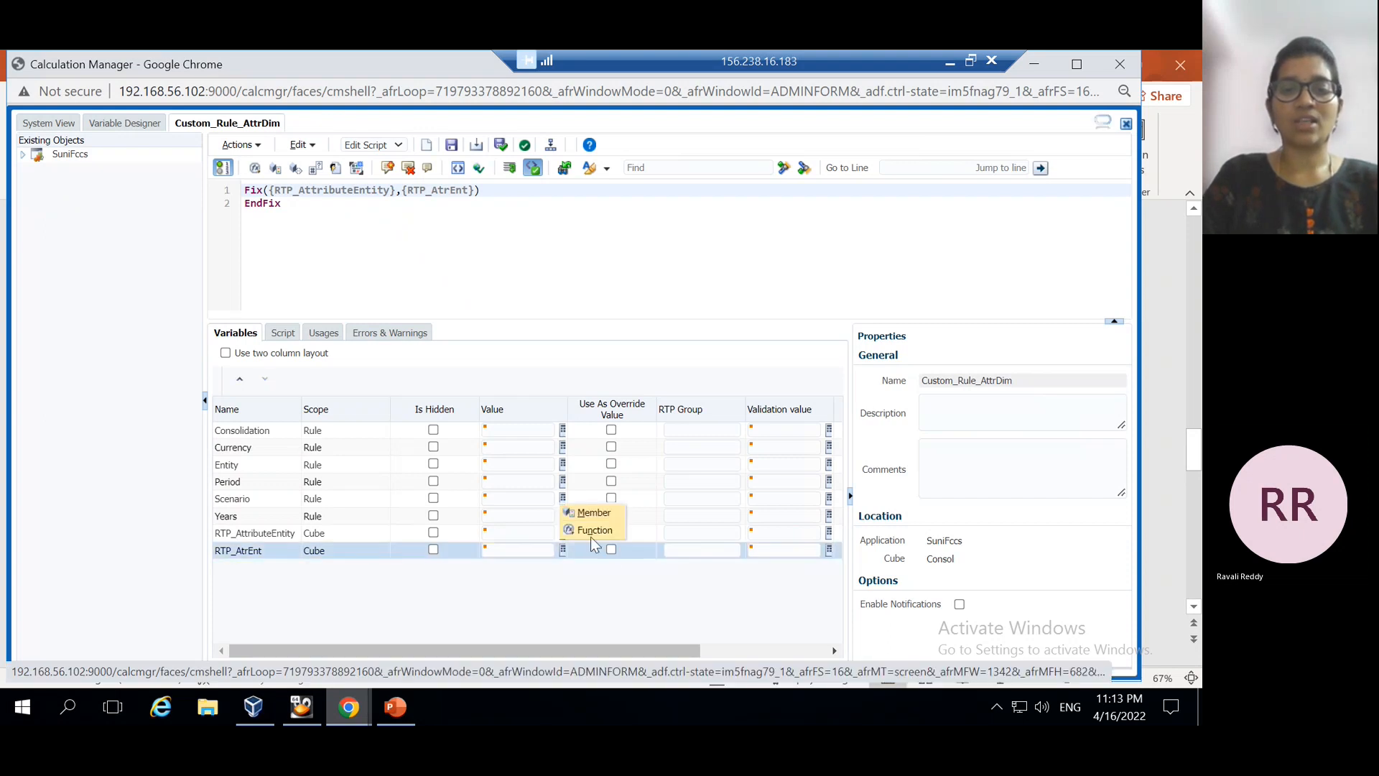
pyautogui.click(595, 531)
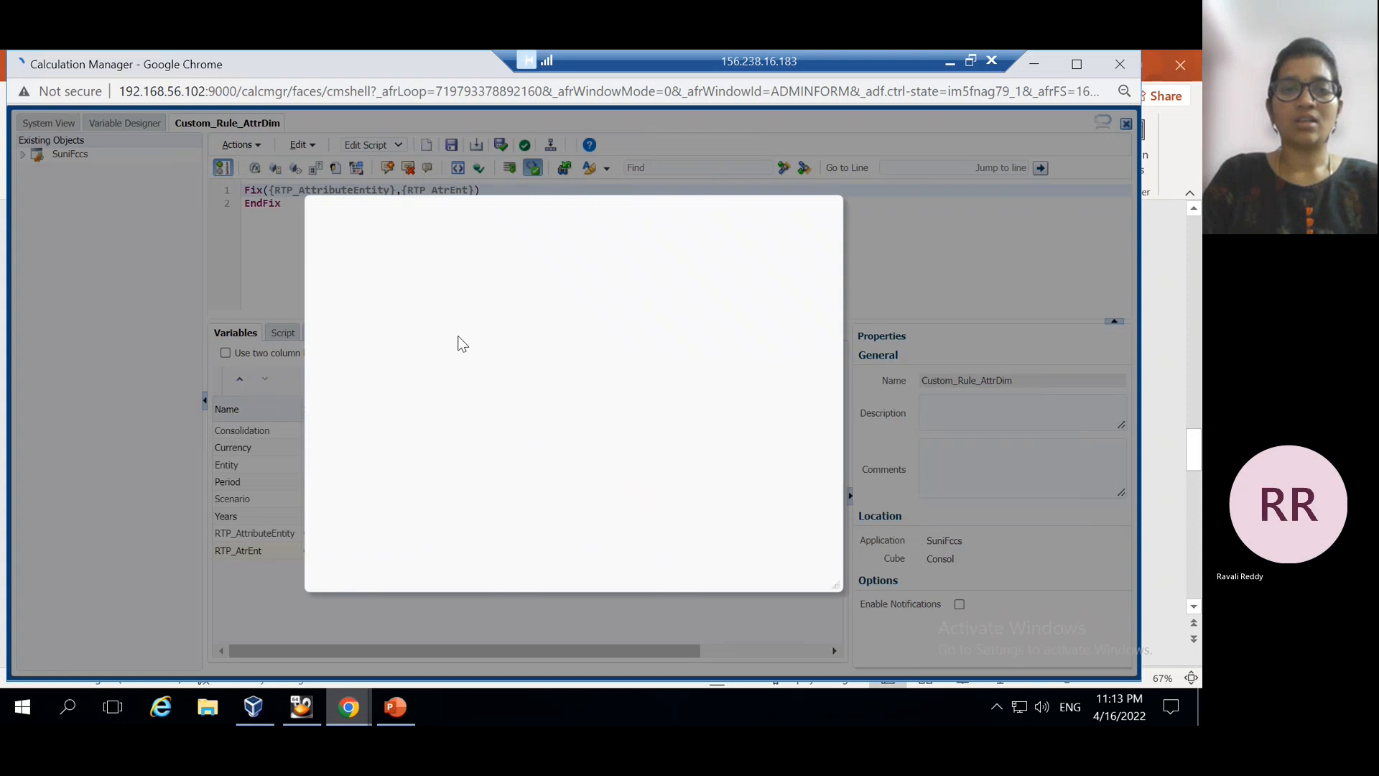
pyautogui.scroll(-3, 383, 394)
pyautogui.scroll(-5, 385, 397)
pyautogui.scroll(10, 386, 400)
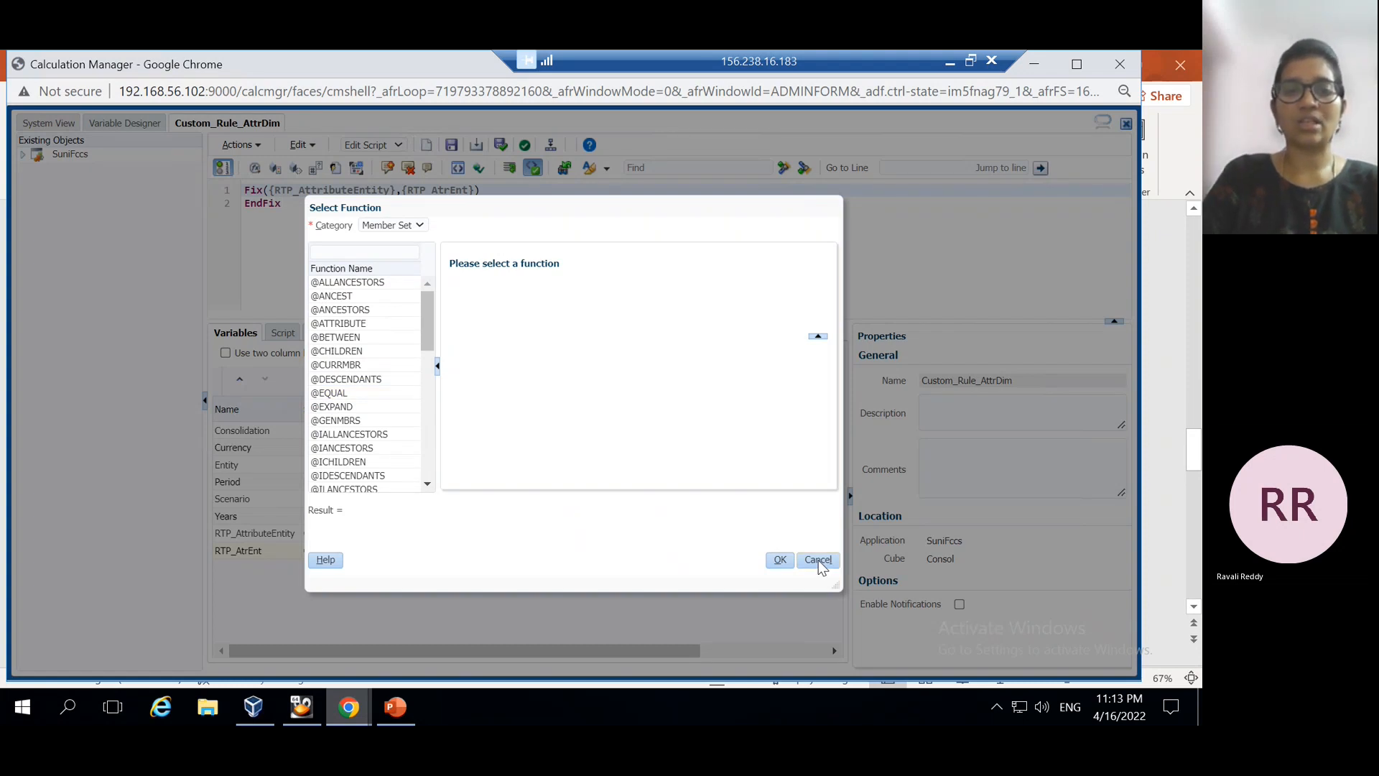
pyautogui.click(818, 561)
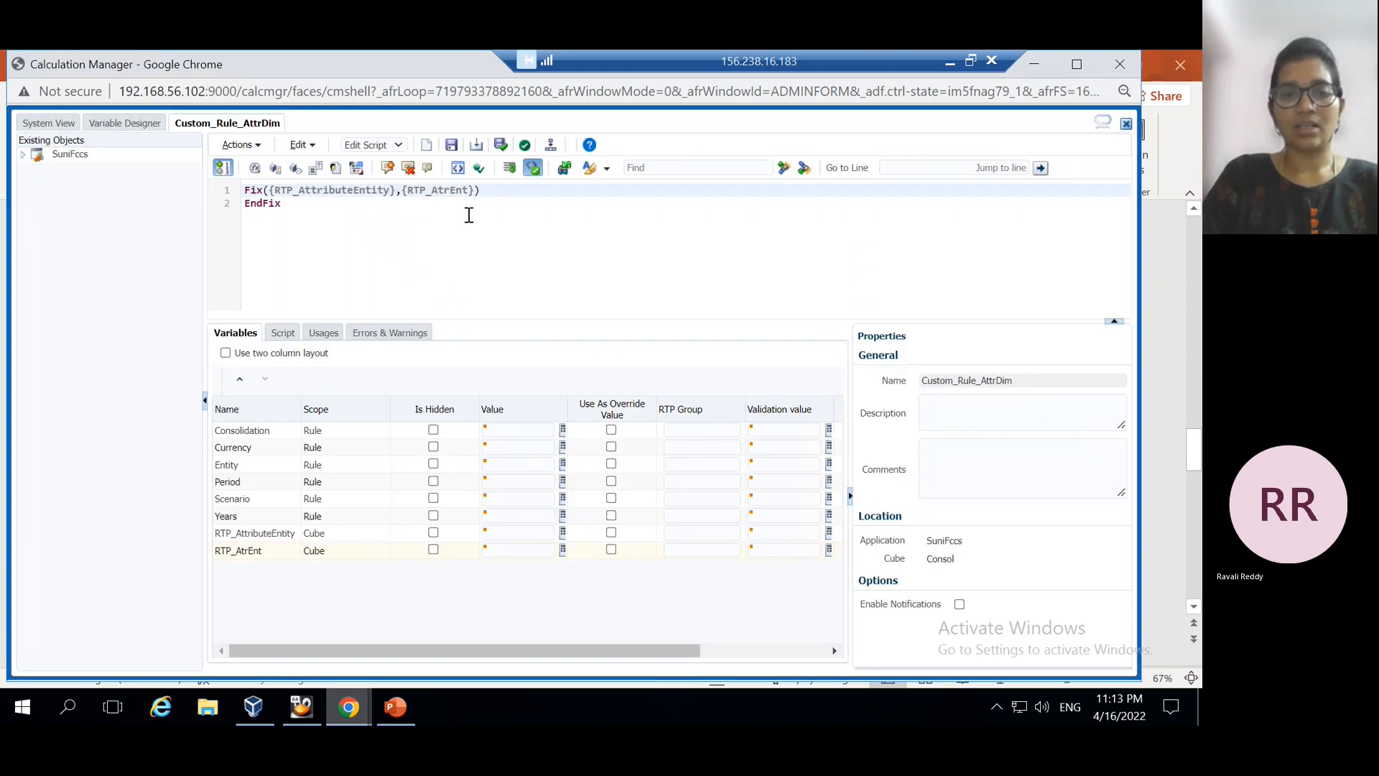
# Validate Custom_Rule_AttrDim and dismiss the 'validated with no errors' message
pyautogui.click(525, 147)
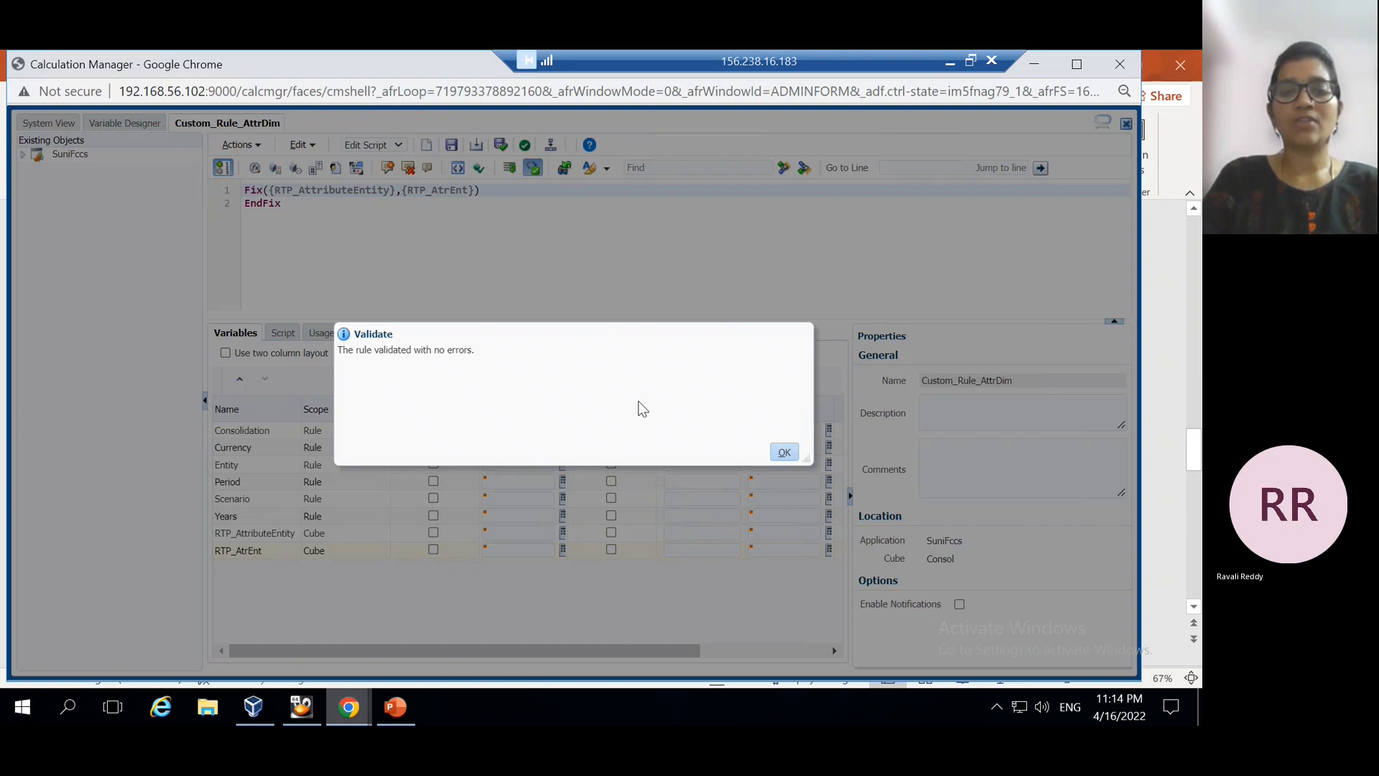
pyautogui.click(789, 458)
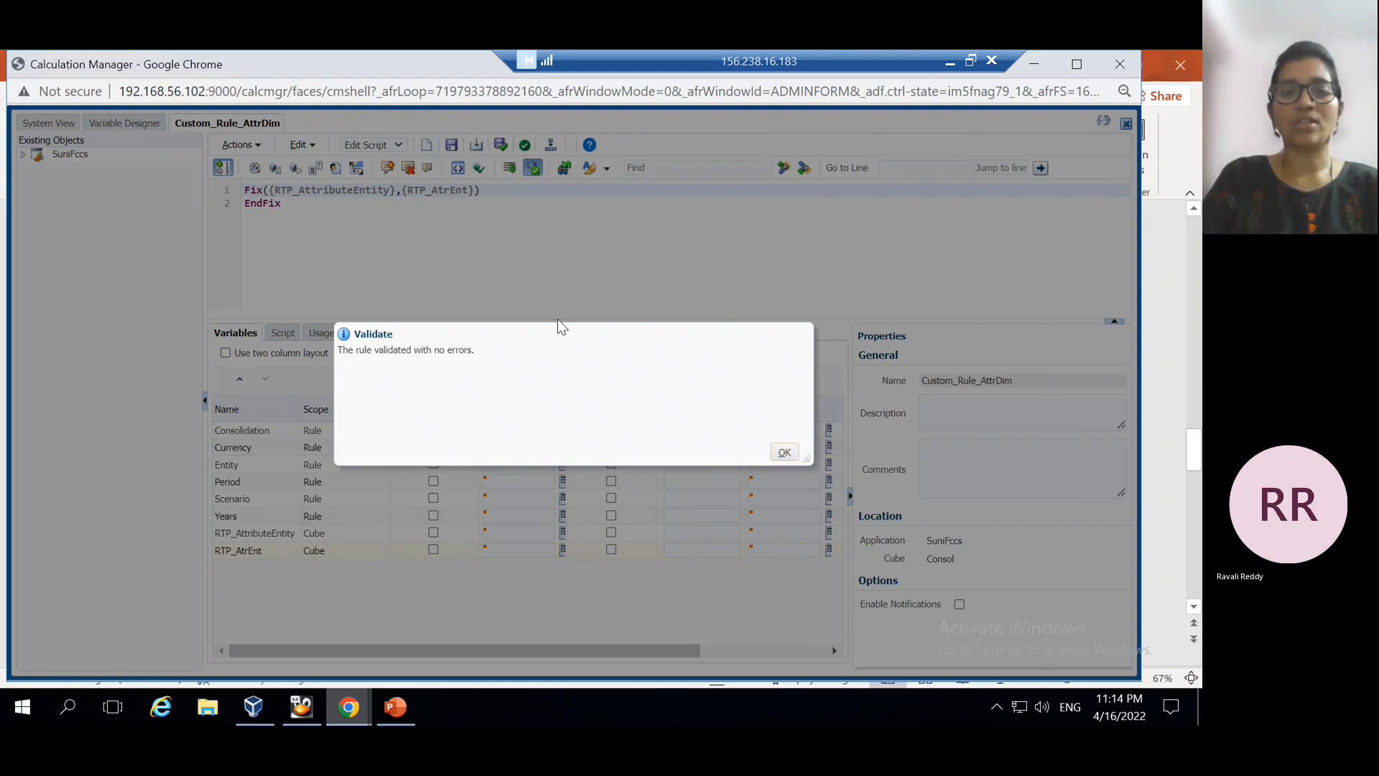
pyautogui.click(552, 147)
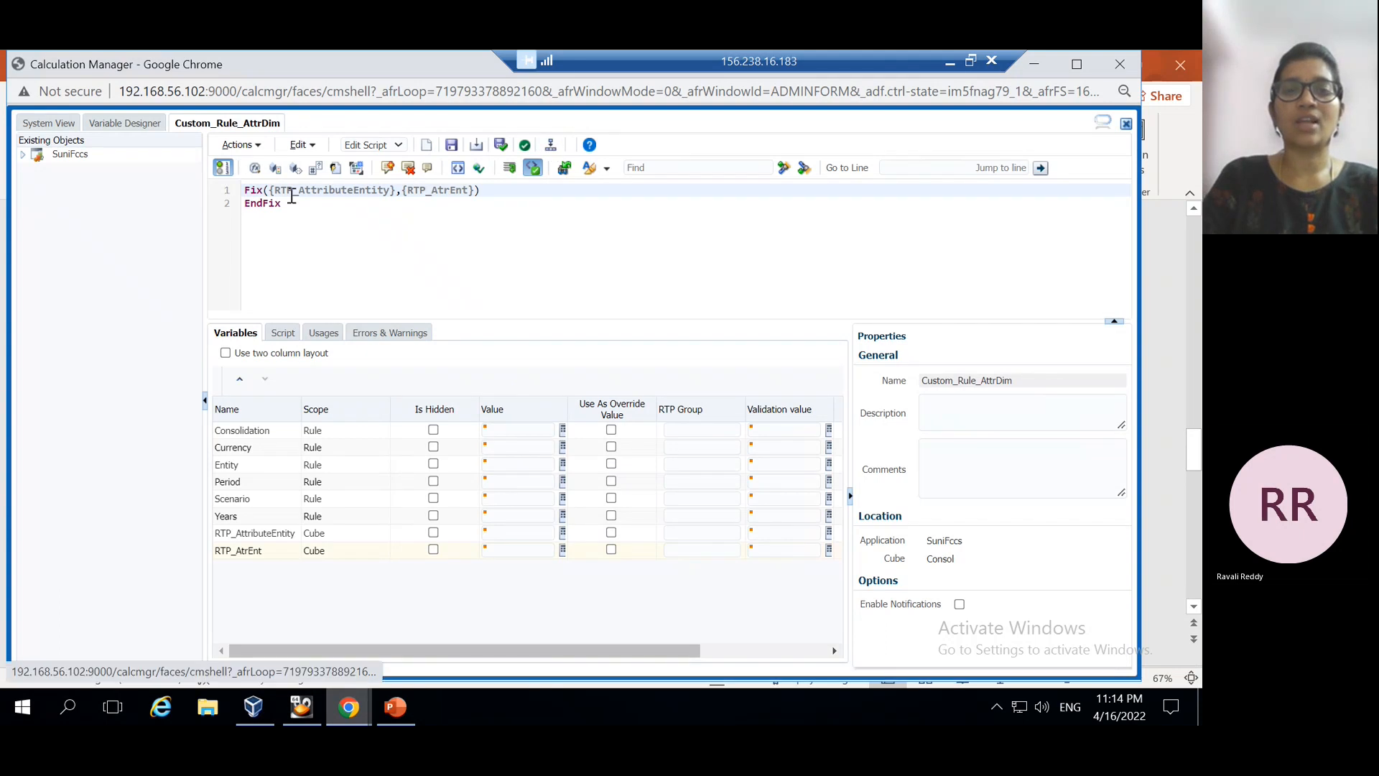
# Deploy Custom_Rule_AttrDim from the Actions menu and acknowledge the successful deployment
pyautogui.click(258, 146)
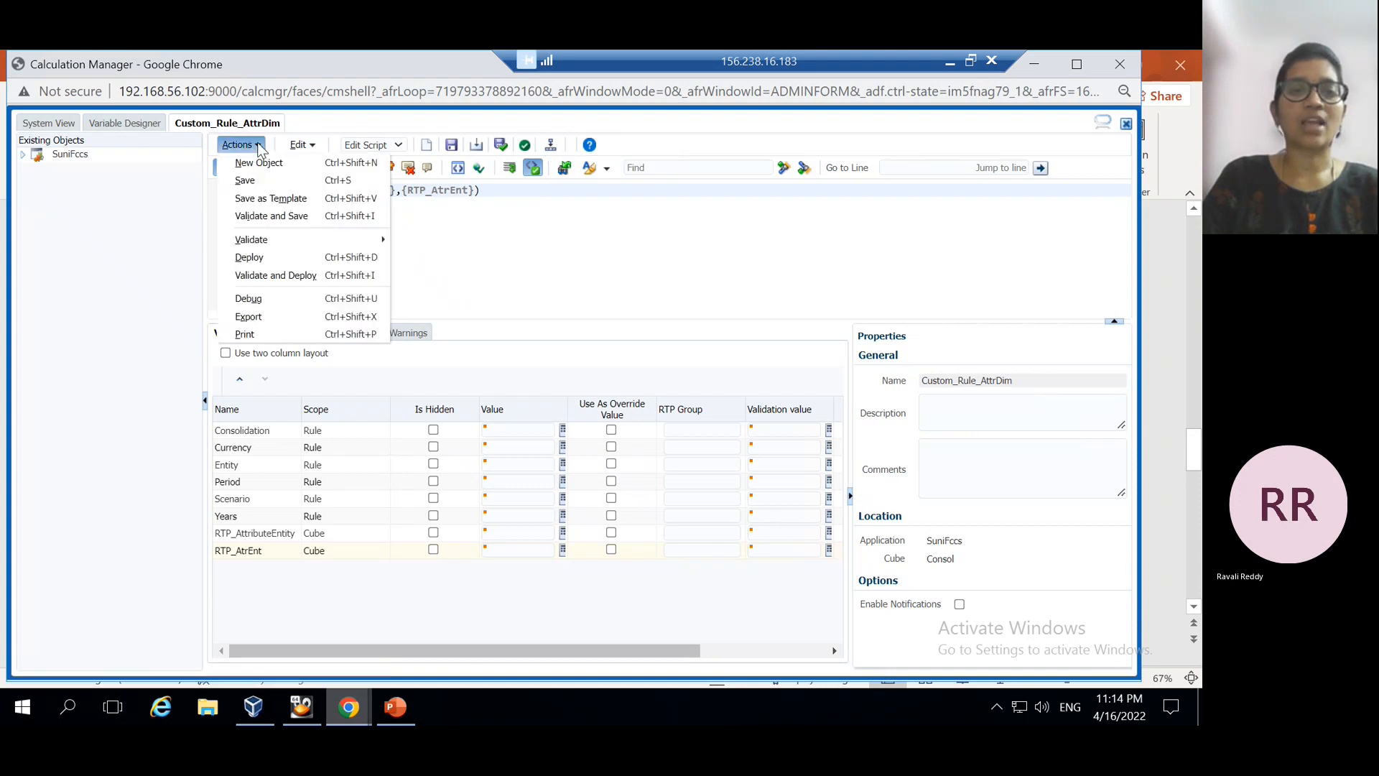
pyautogui.click(248, 257)
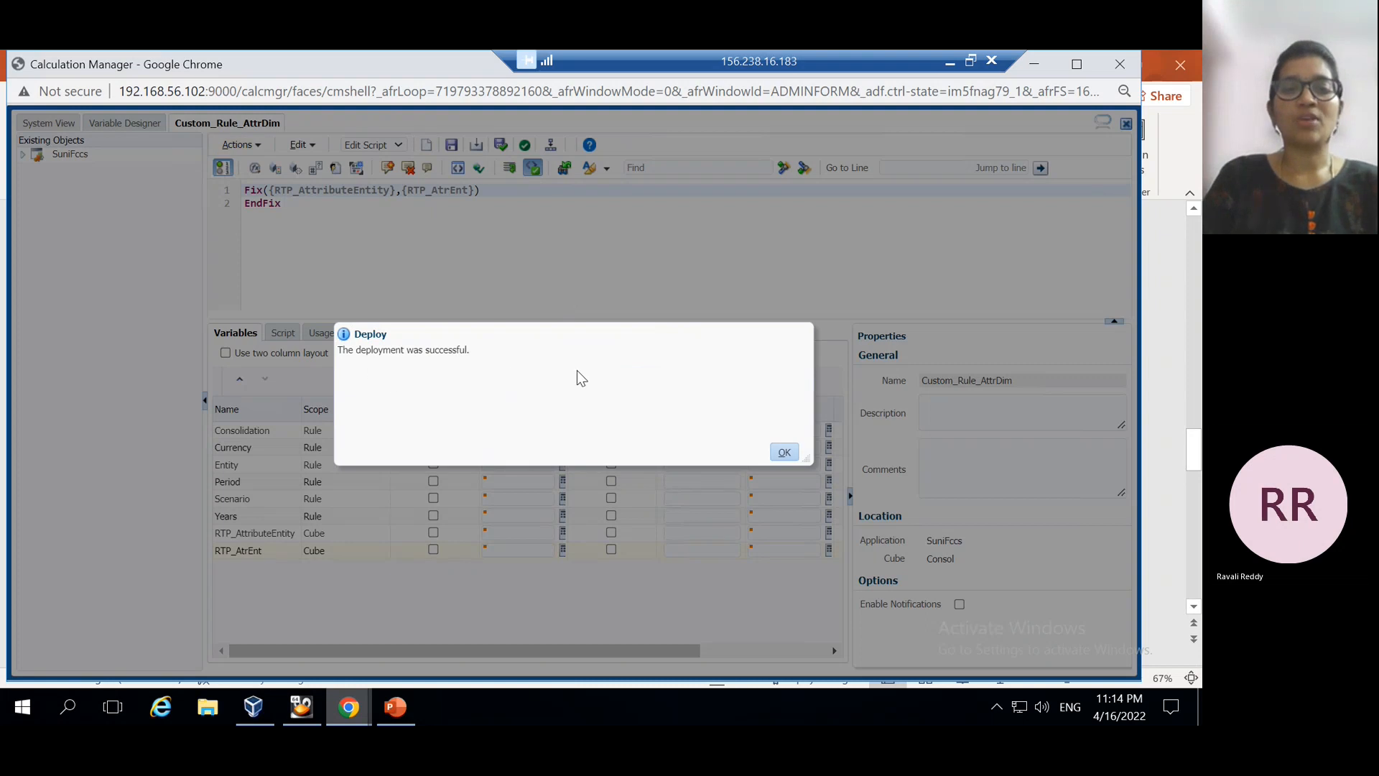
pyautogui.click(784, 452)
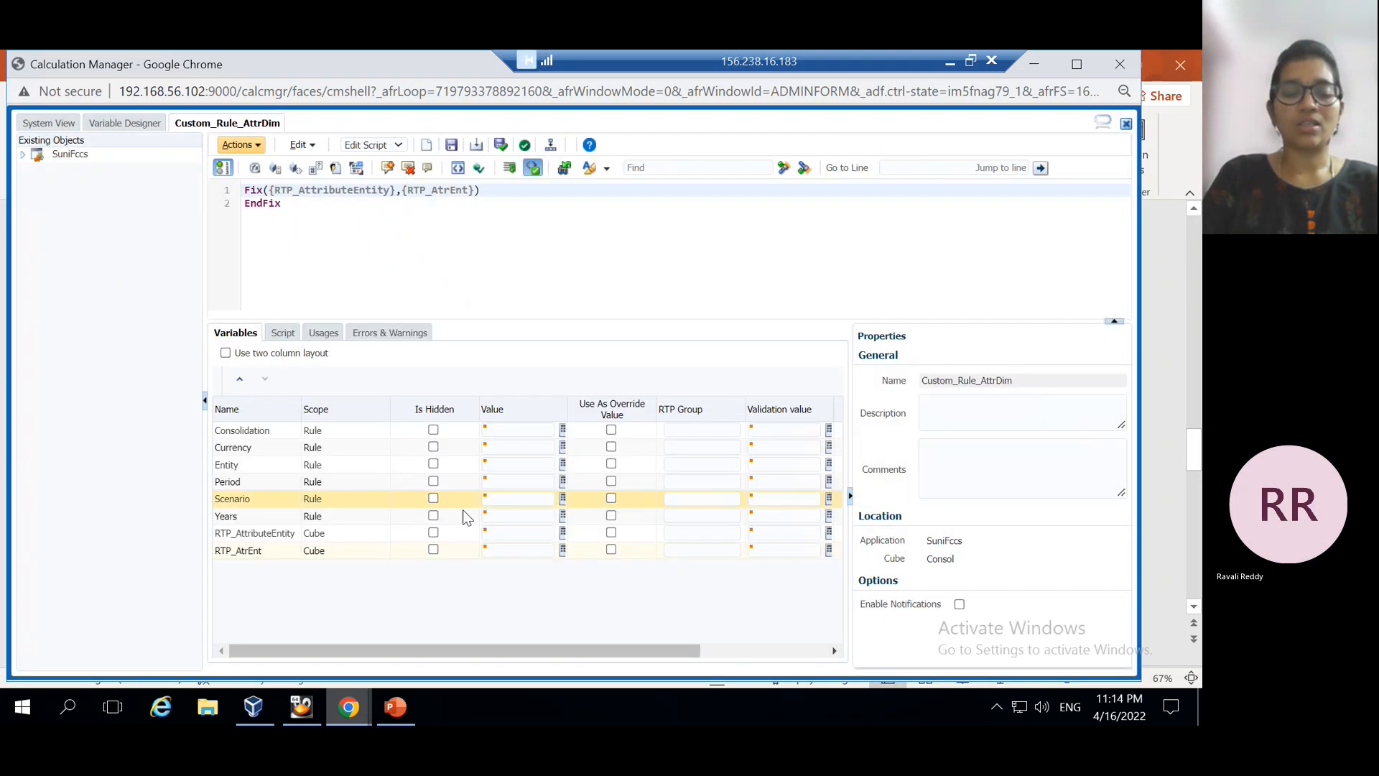
# Return to the EPM home page, open Rules from the Navigator, and scroll to Custom_Rule_AttrDim
pyautogui.click(359, 719)
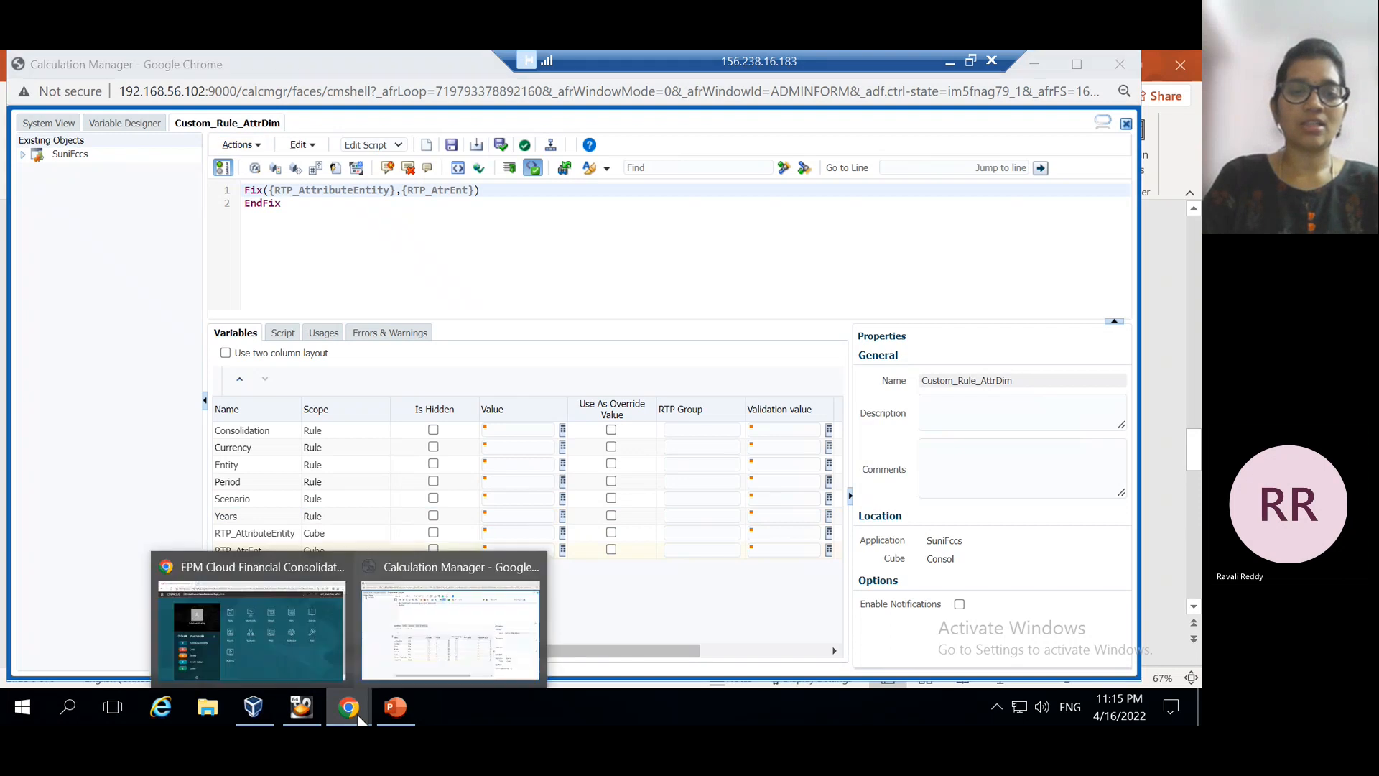
pyautogui.click(278, 614)
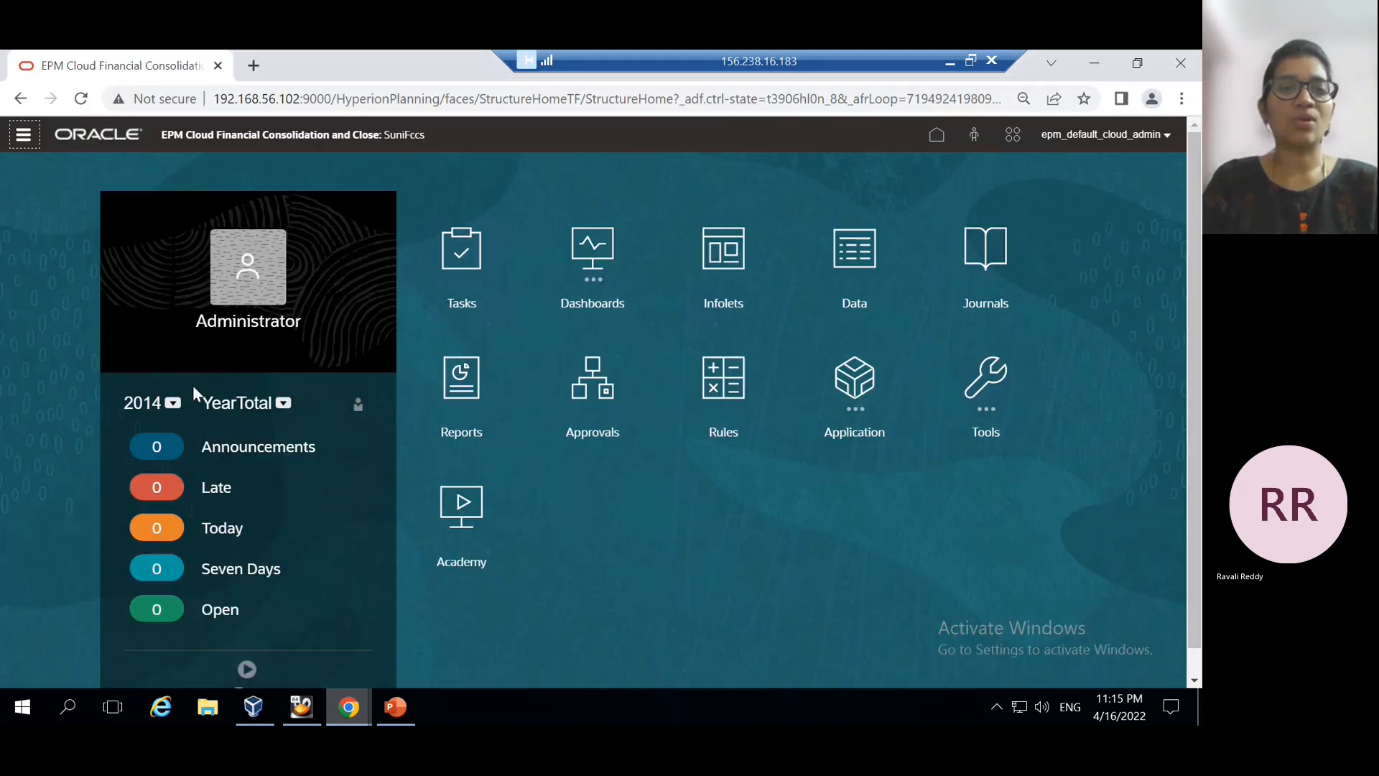
pyautogui.click(23, 136)
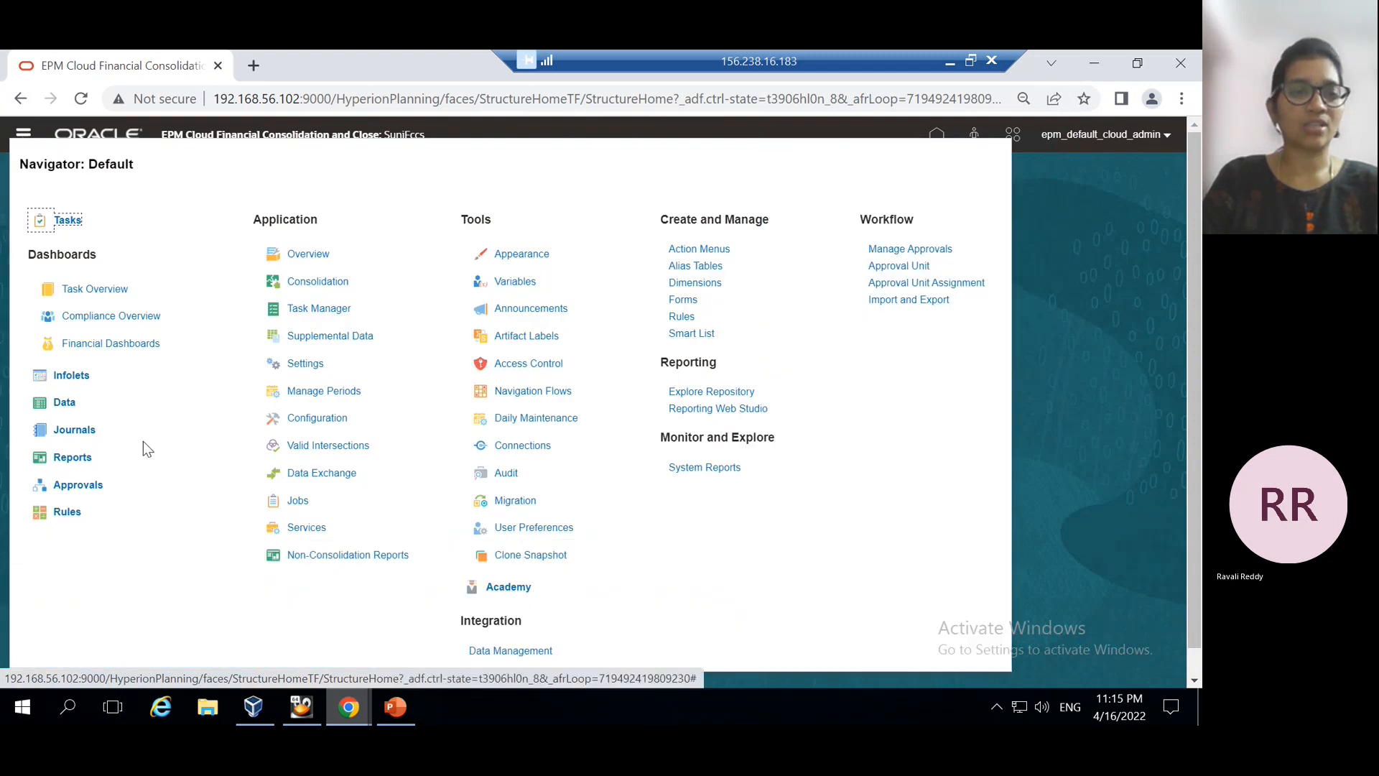
pyautogui.click(67, 514)
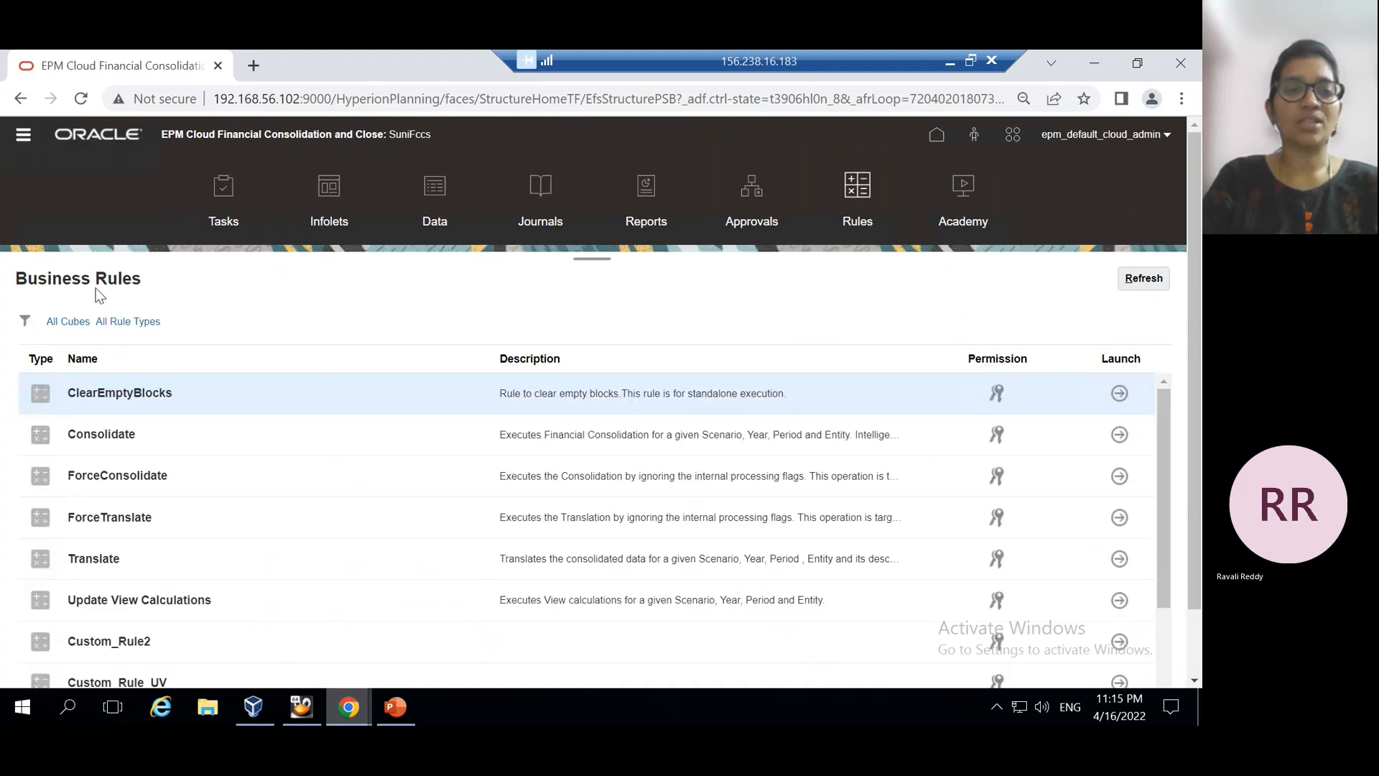
pyautogui.scroll(-3, 266, 496)
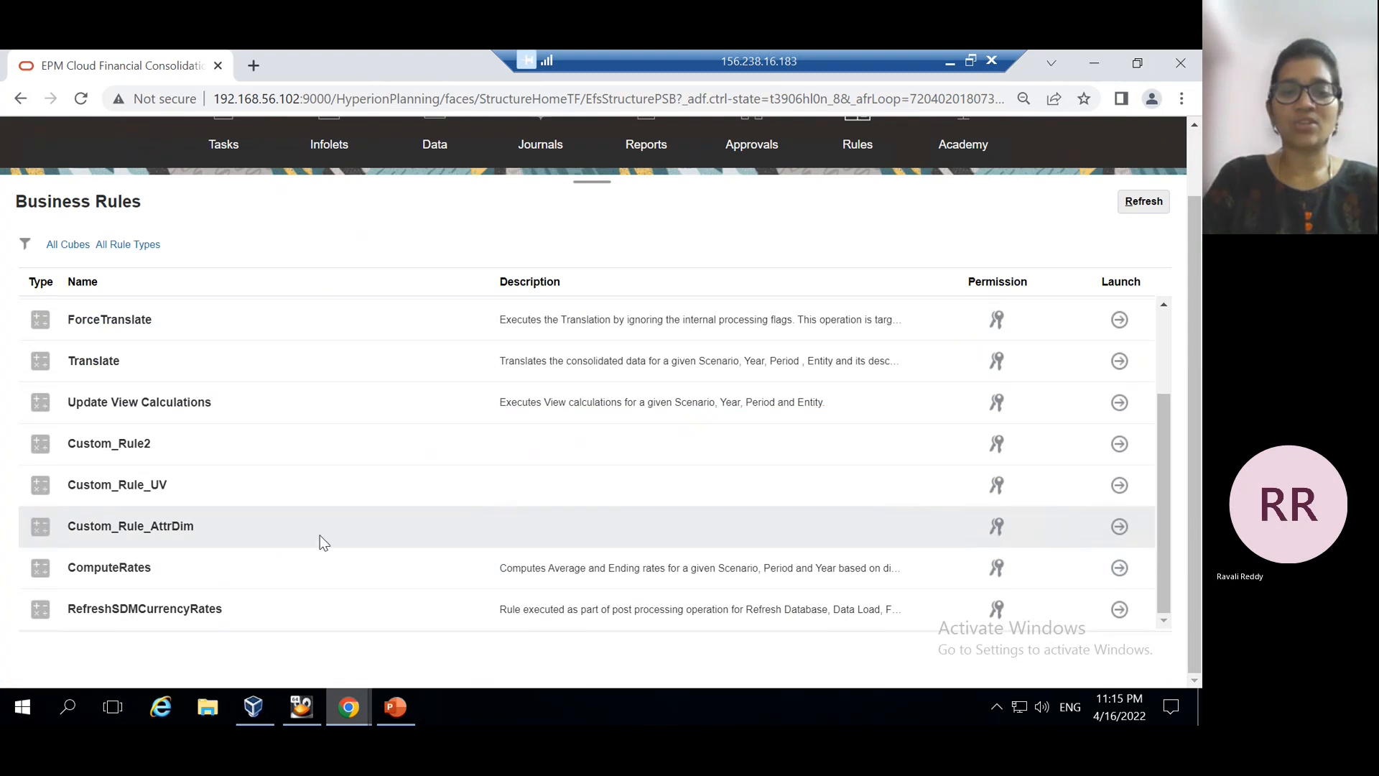
pyautogui.click(1119, 527)
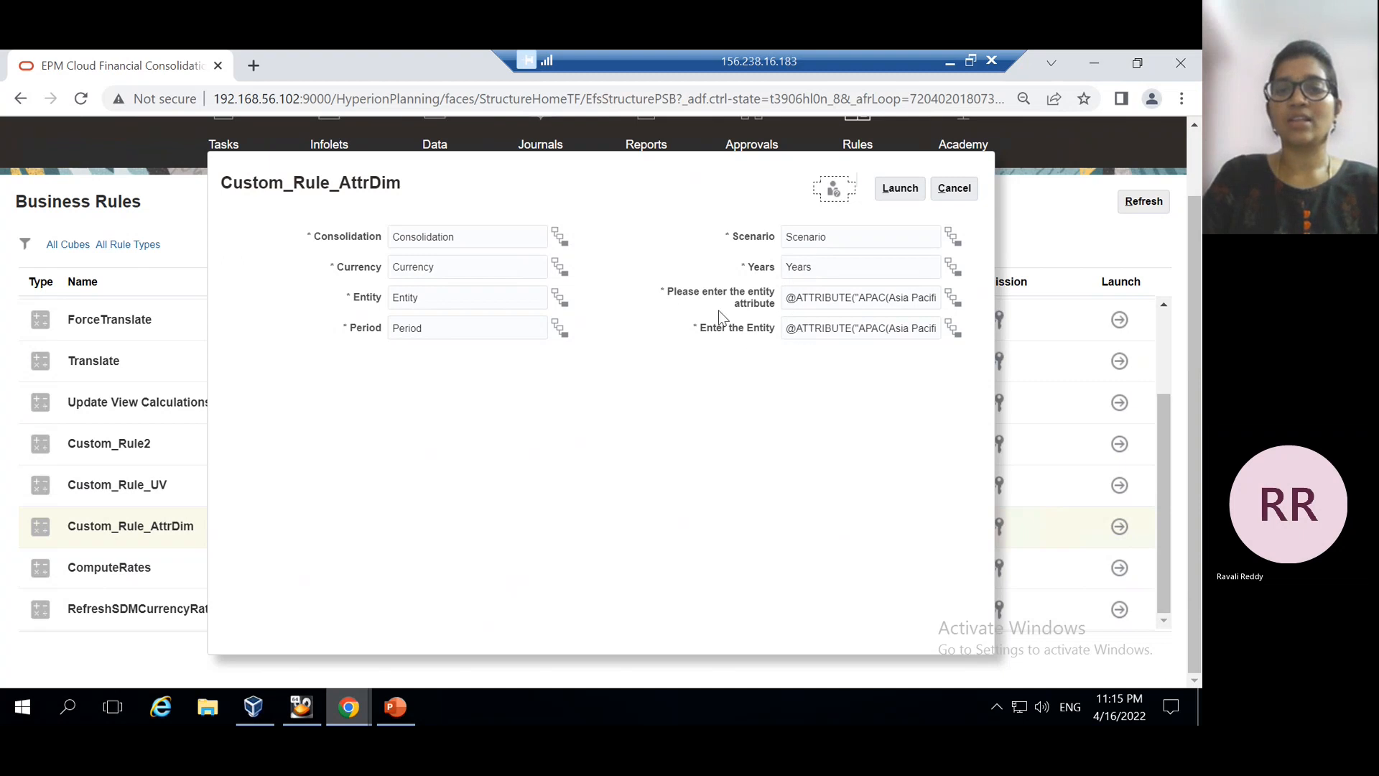
pyautogui.click(956, 299)
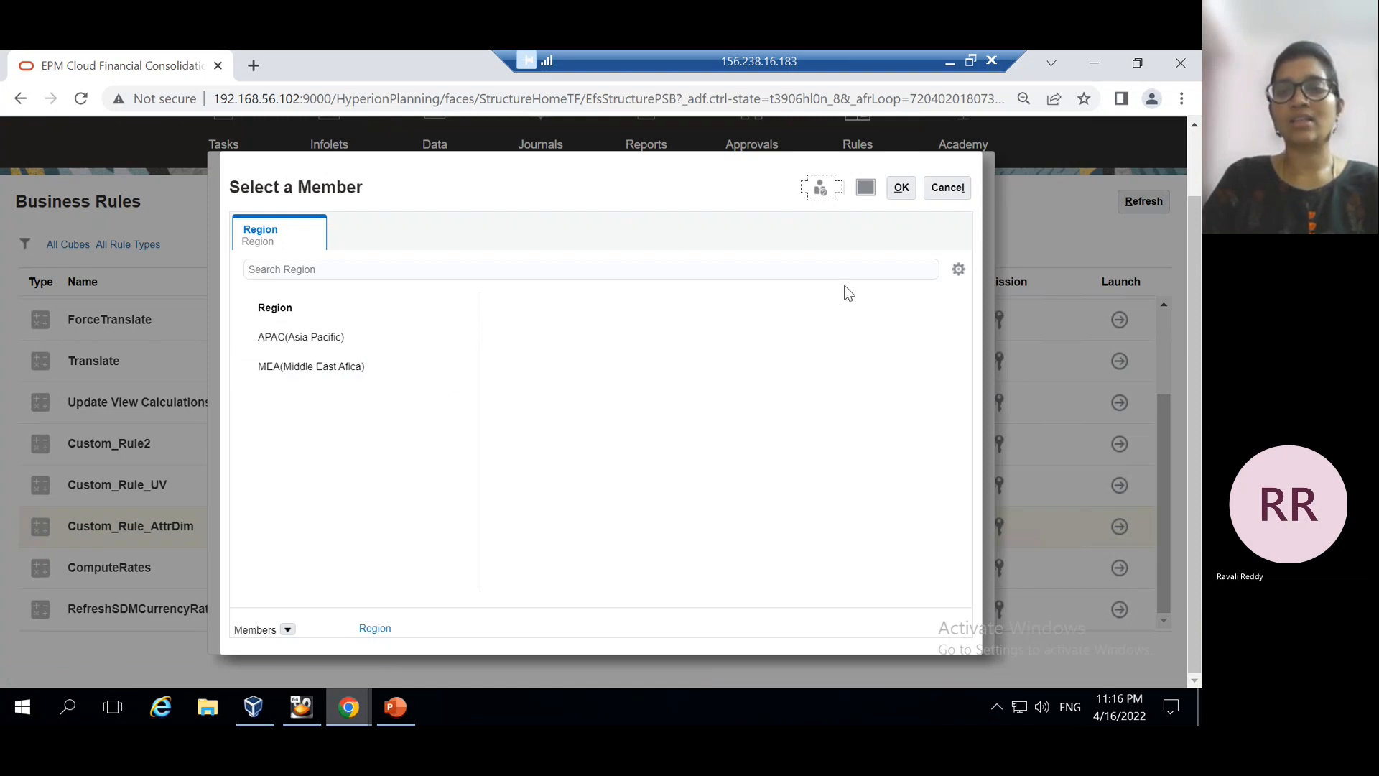
pyautogui.click(942, 191)
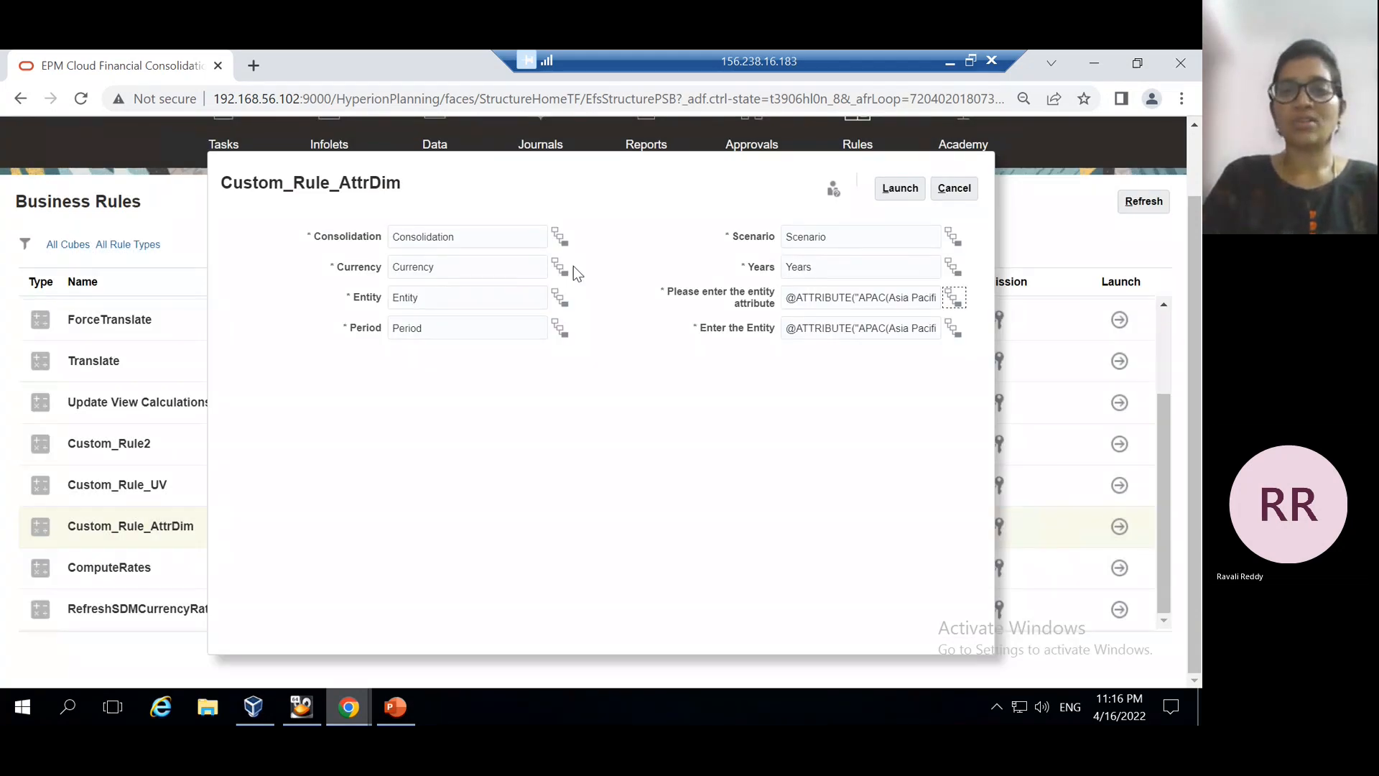
pyautogui.click(954, 189)
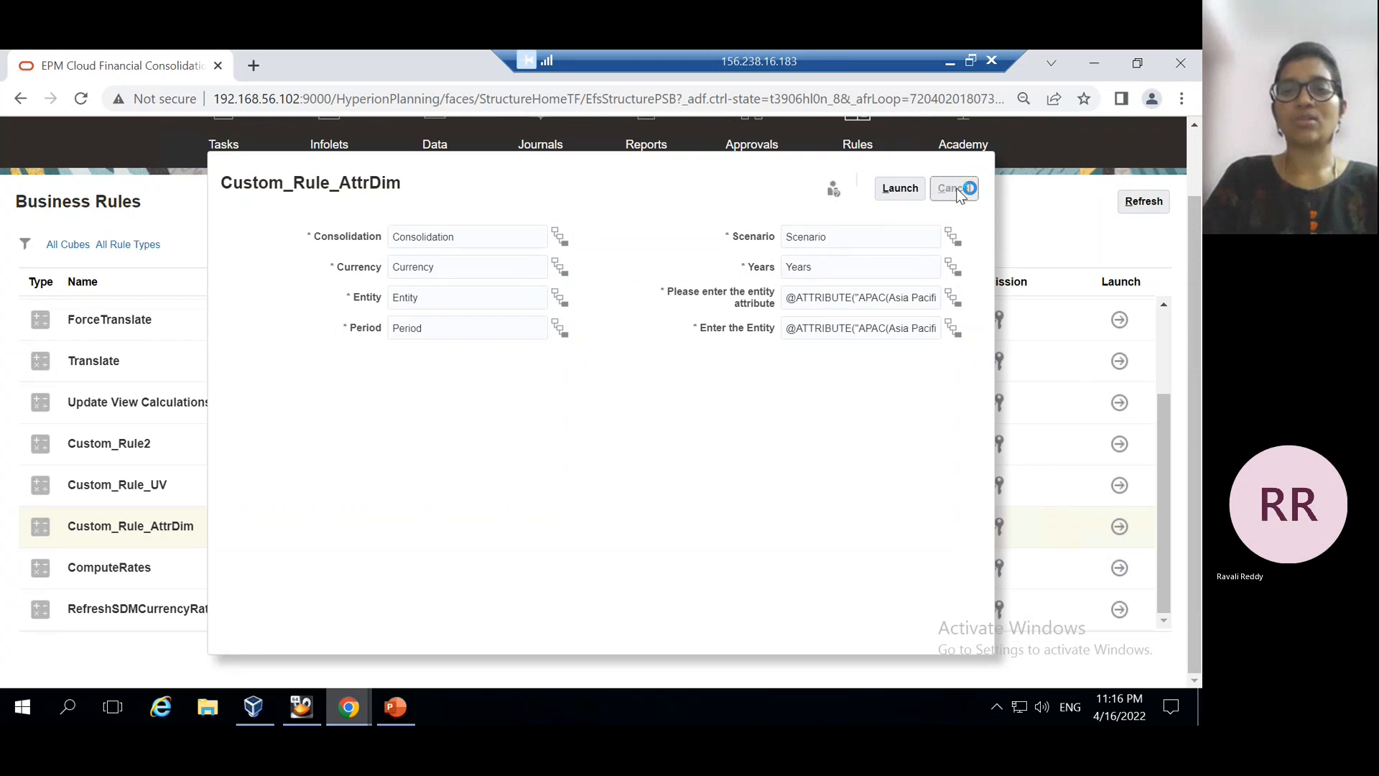
# Show PowerPoint slide 7, 'Usage of attribute dimension in smart view', then minimize it
pyautogui.click(399, 707)
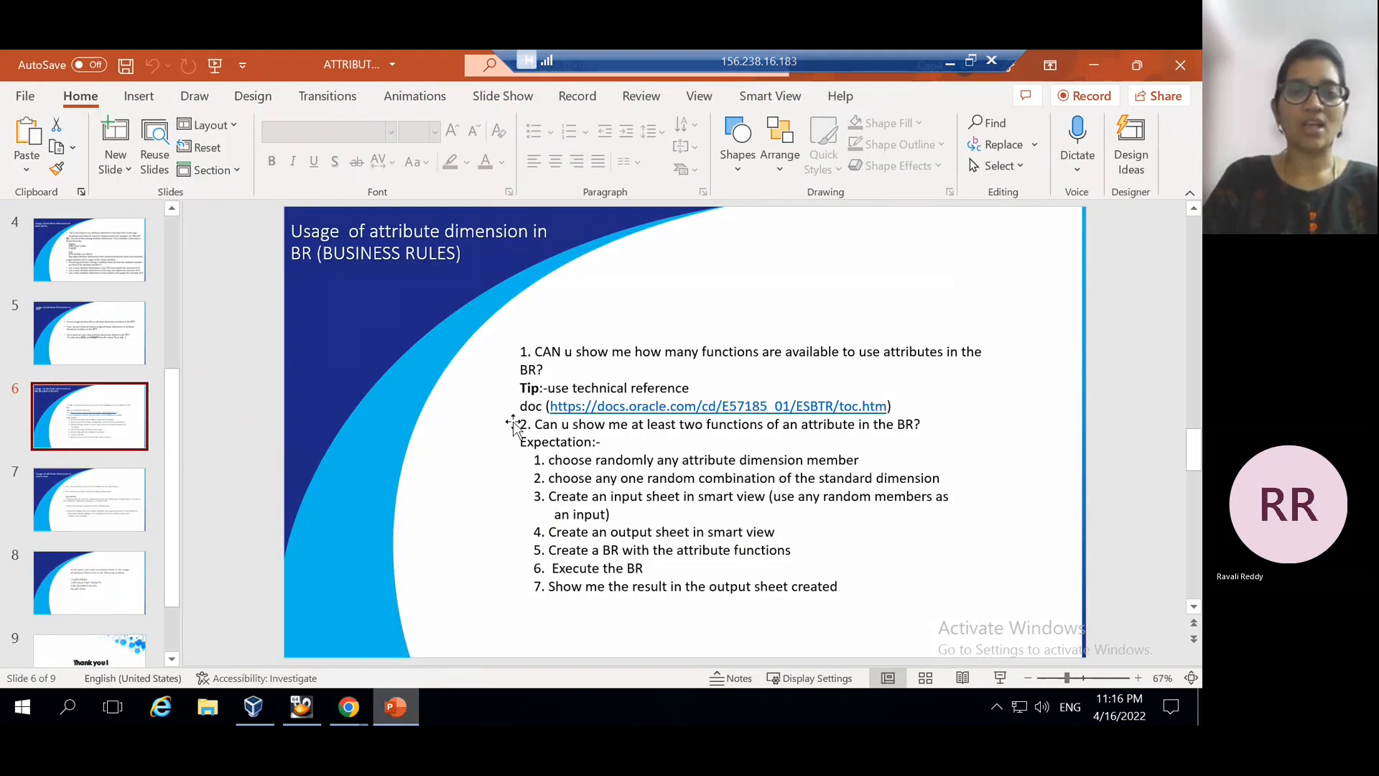
pyautogui.click(72, 488)
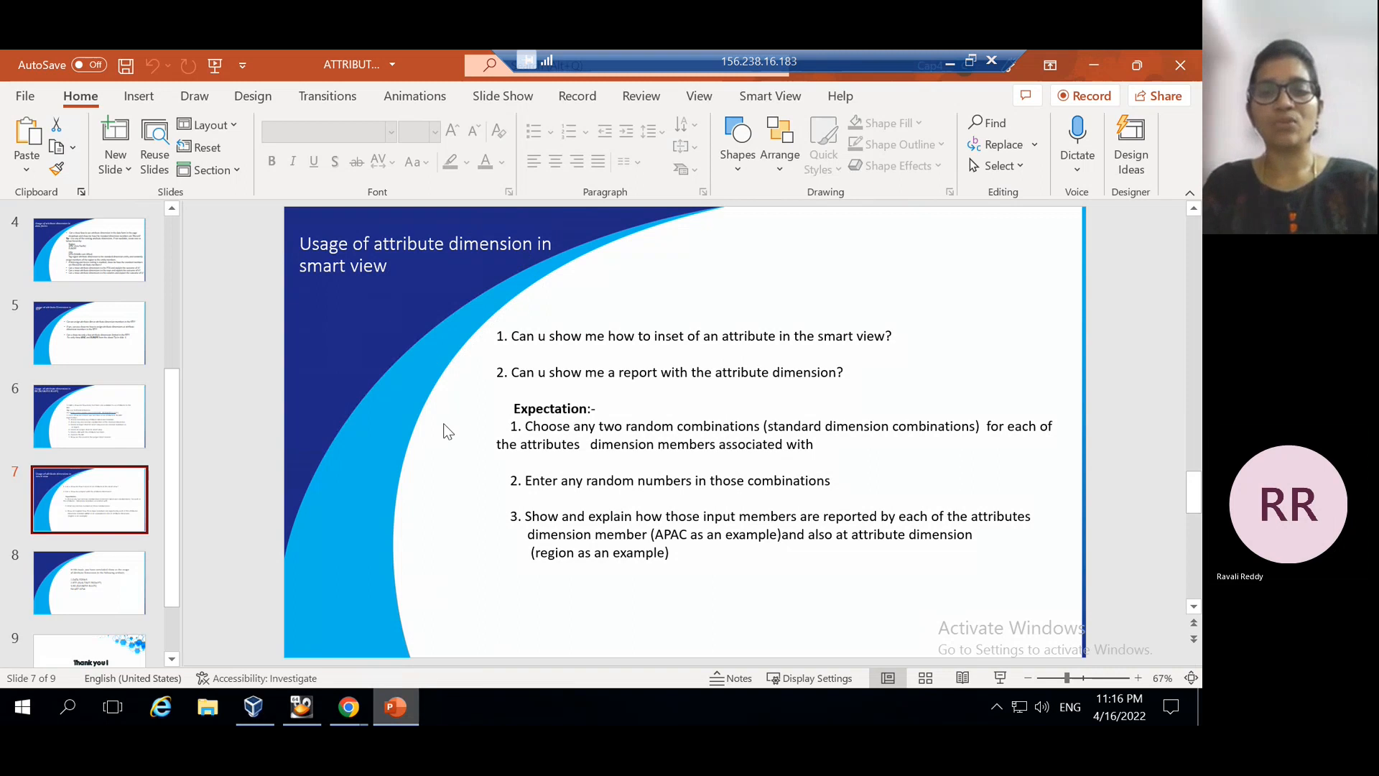
pyautogui.click(1094, 66)
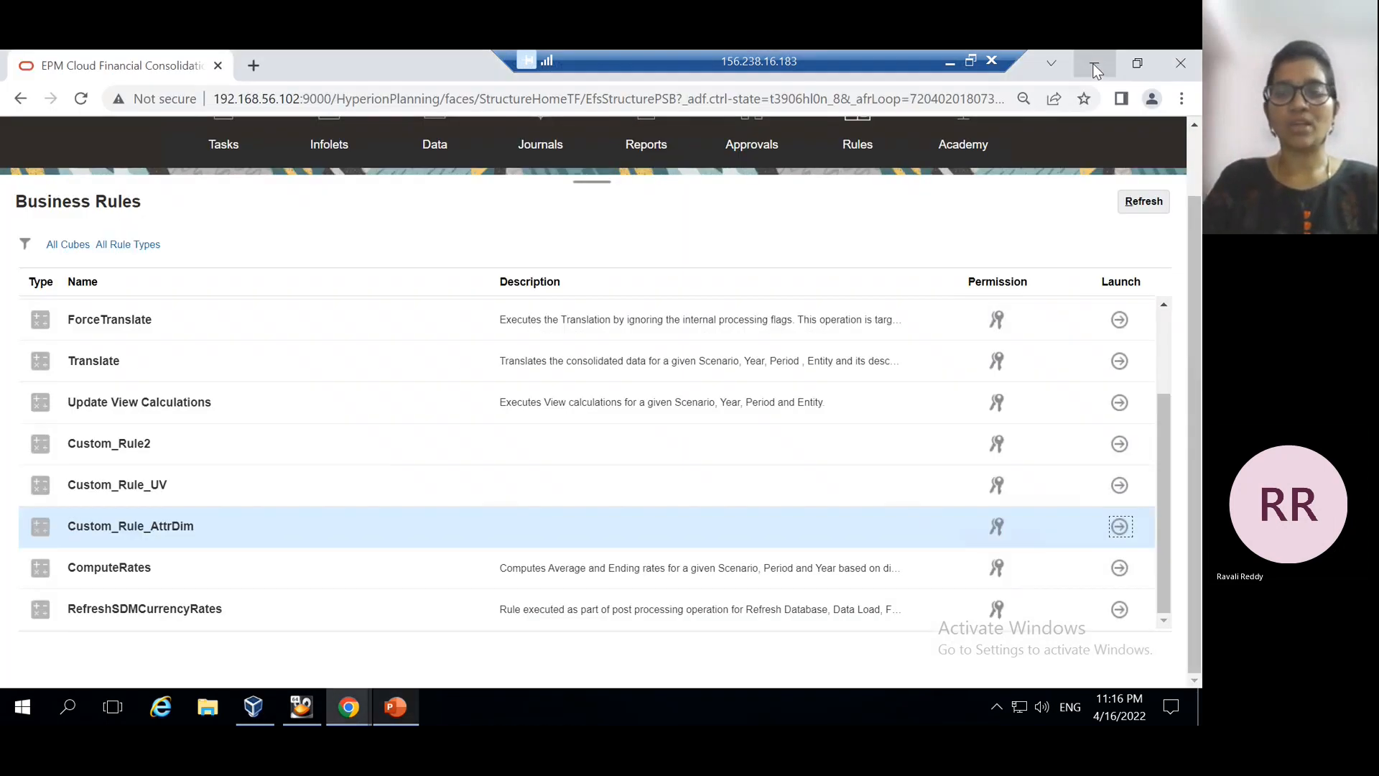
# Minimize both Chrome windows and open New Microsoft Excel Worksheet (3) from the desktop
pyautogui.click(1094, 64)
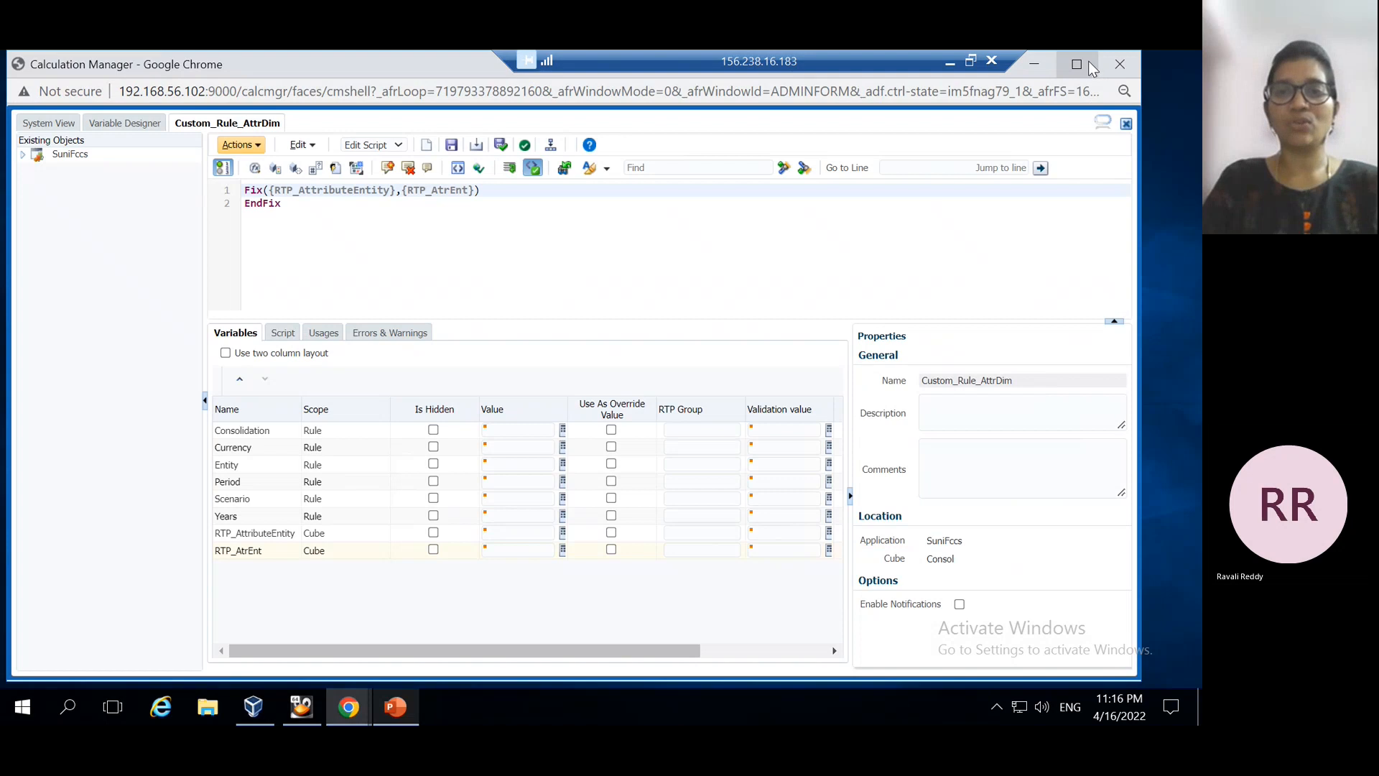
pyautogui.click(1040, 65)
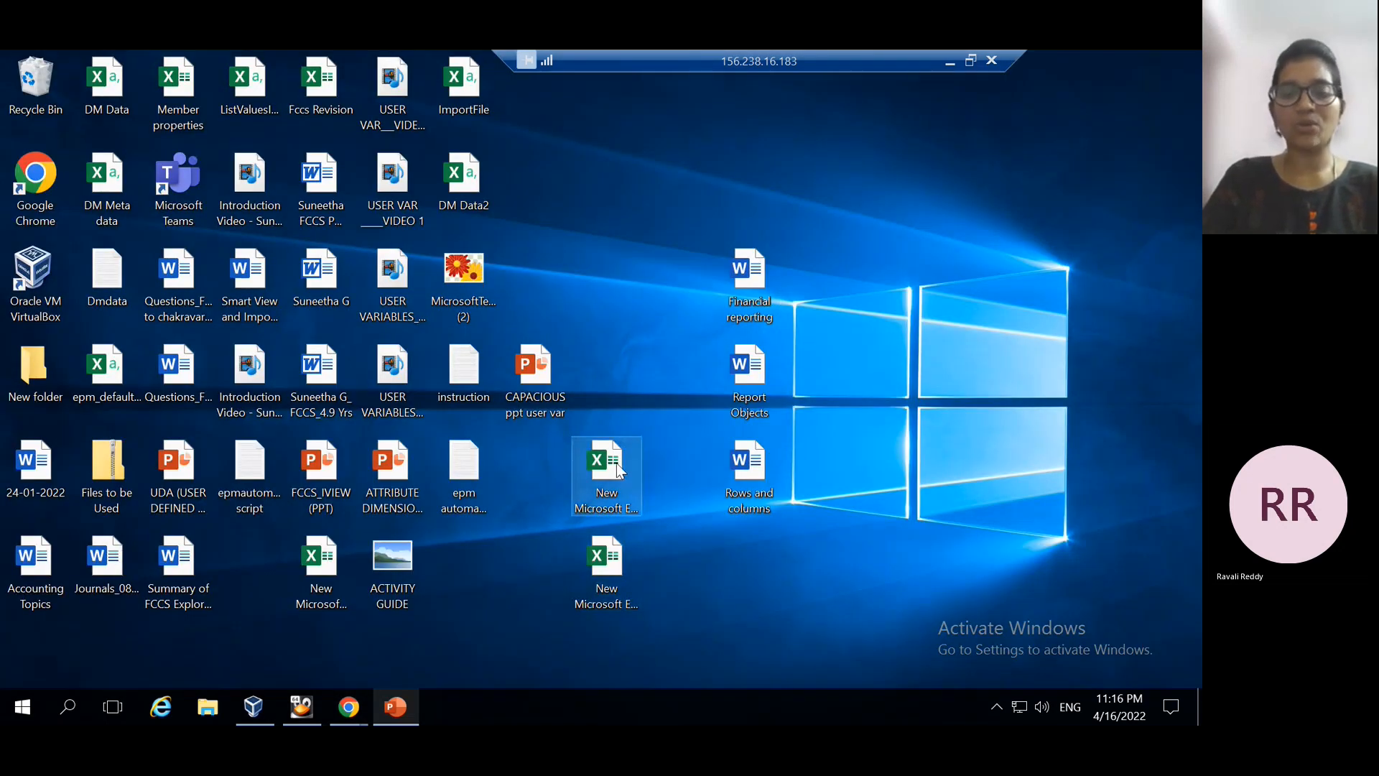
pyautogui.click(598, 565)
pyautogui.click(605, 490)
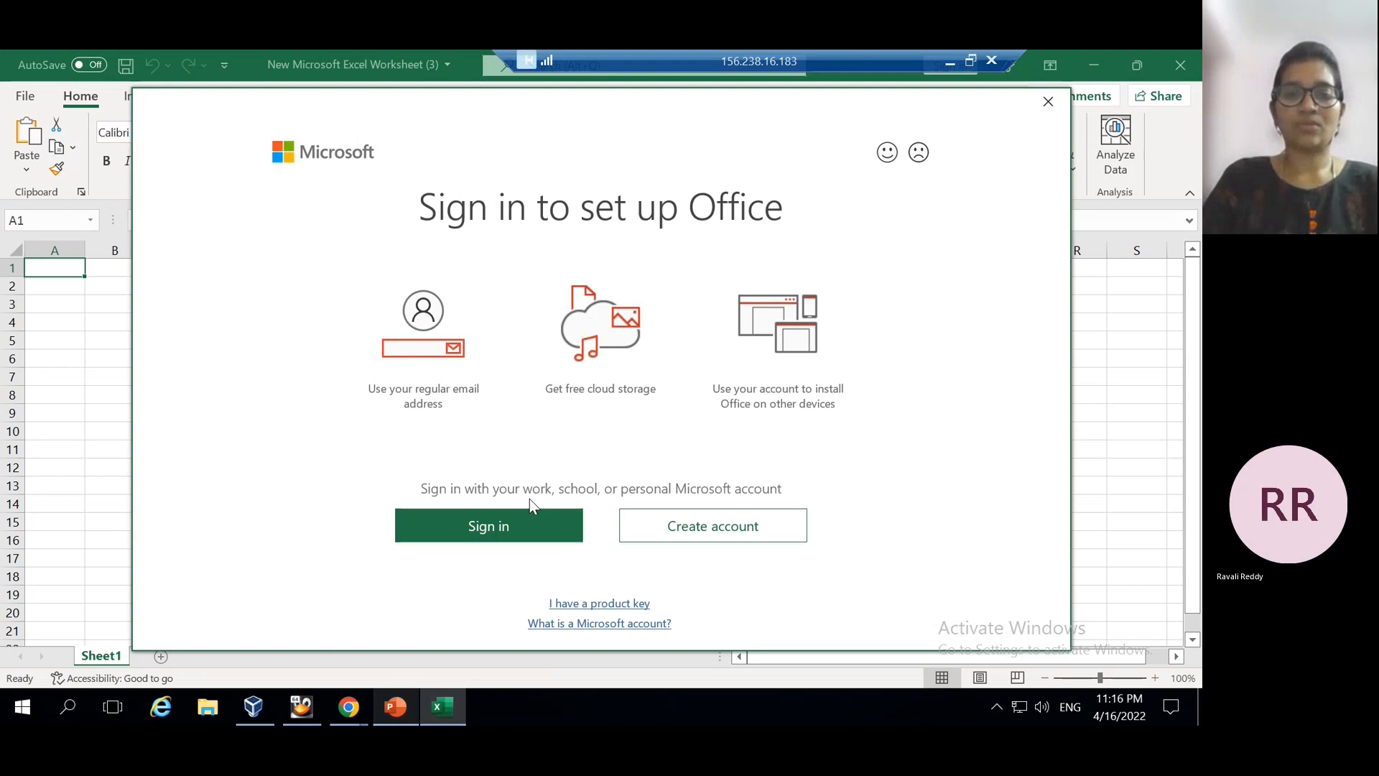
# Sign in to Office with the account e-mail address
pyautogui.click(476, 525)
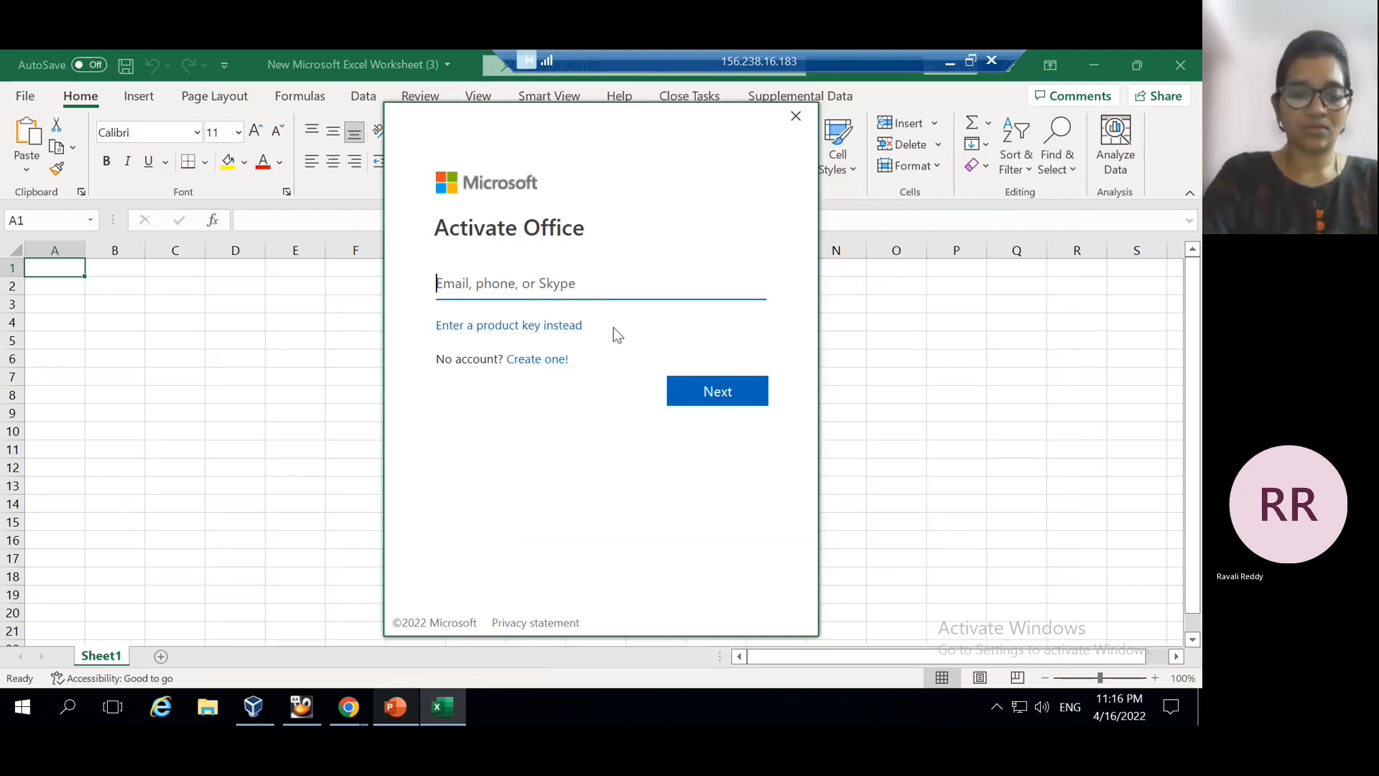
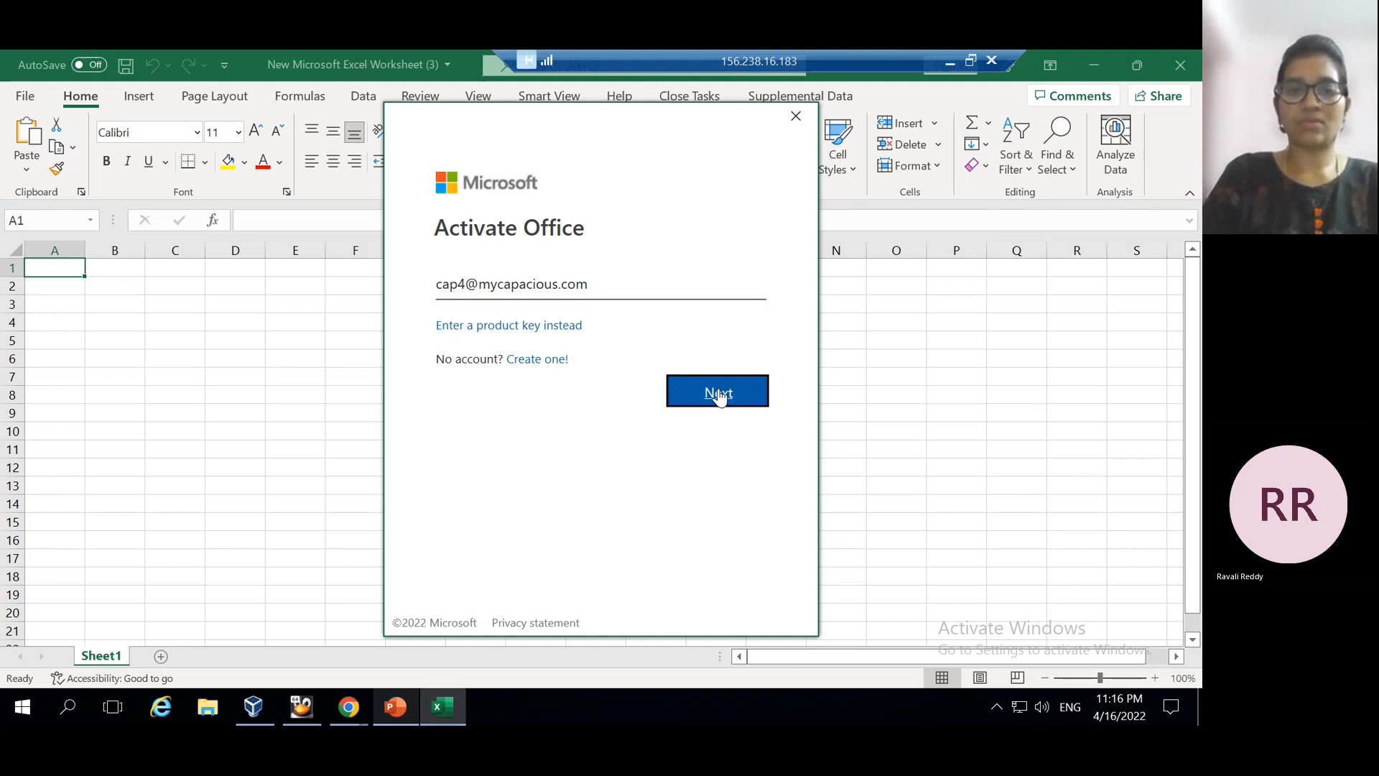
pyautogui.click(720, 394)
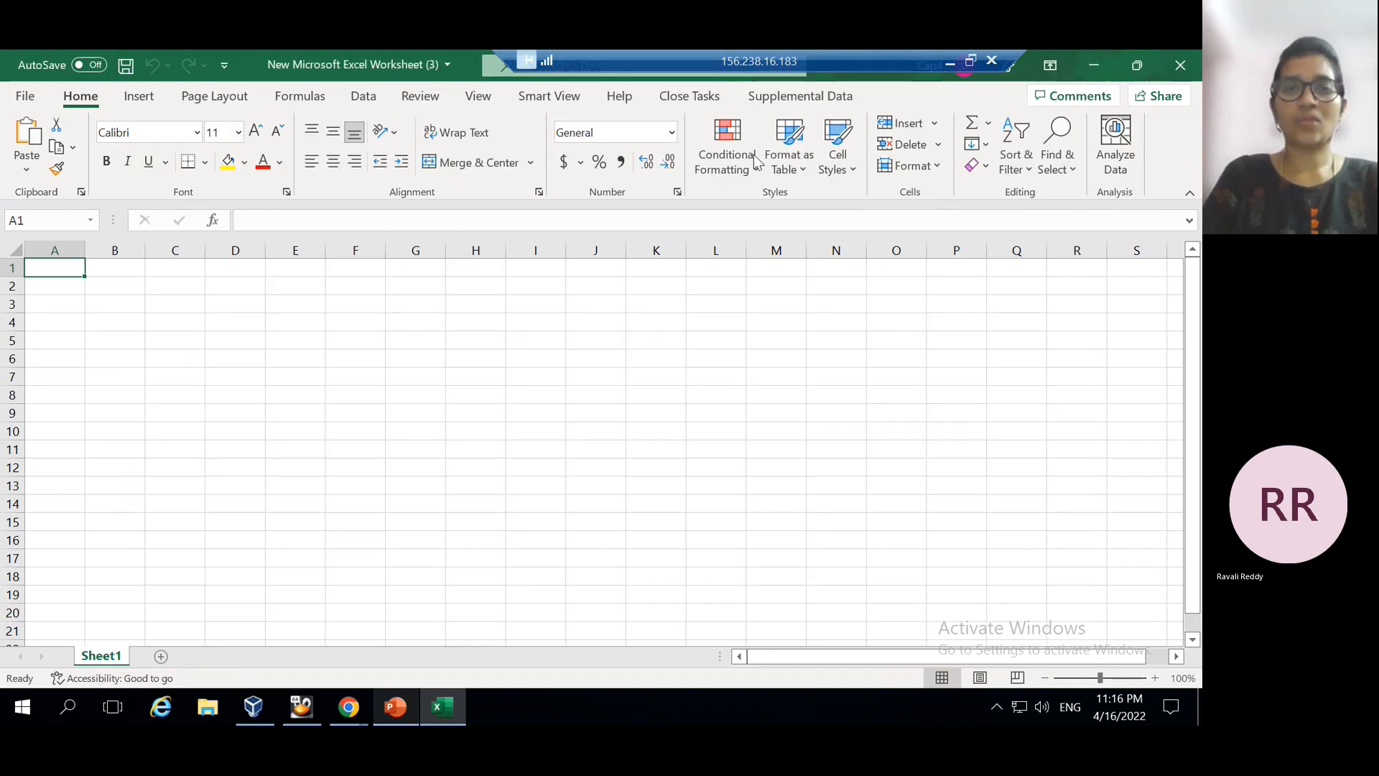
# Connect Smart View Private Connections to the 192.168.56.102 SmartView URL with the EPM username and password
pyautogui.click(529, 101)
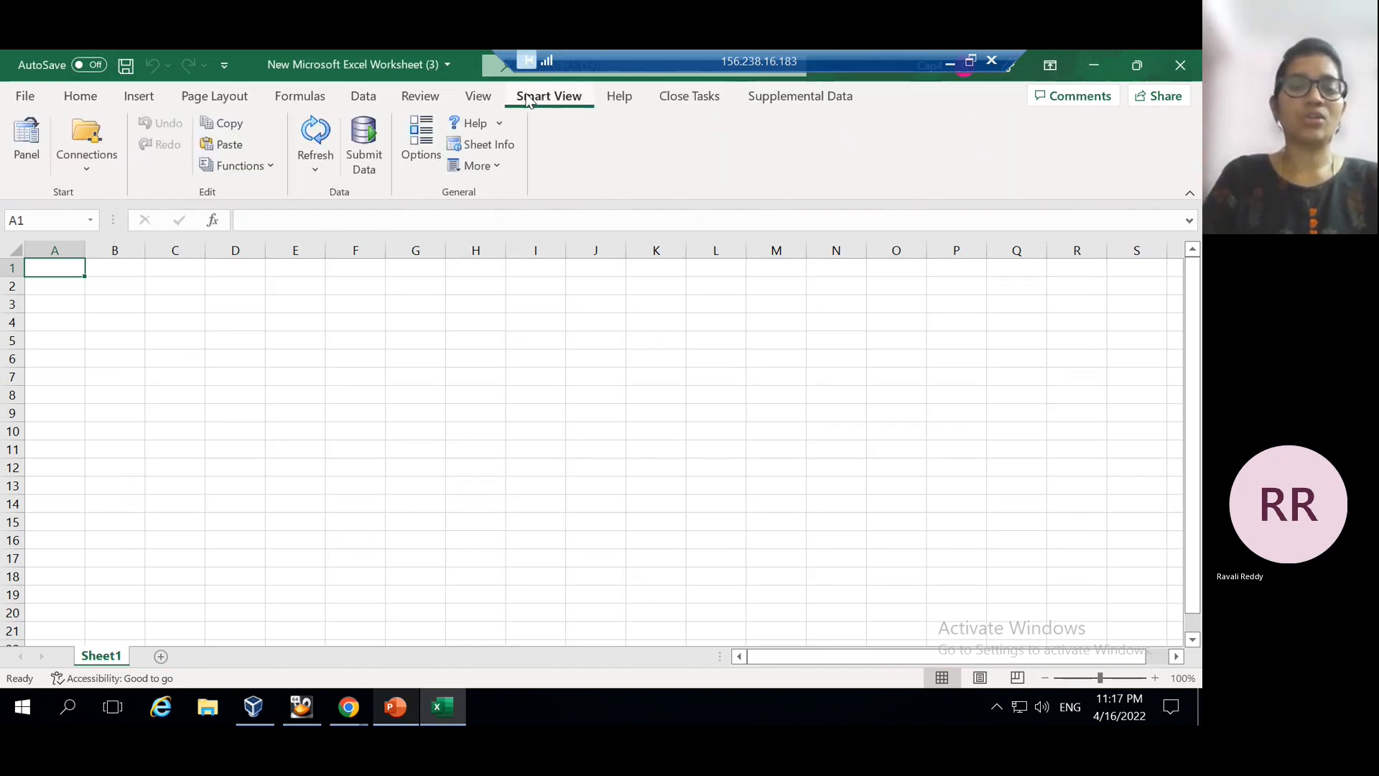
pyautogui.click(25, 140)
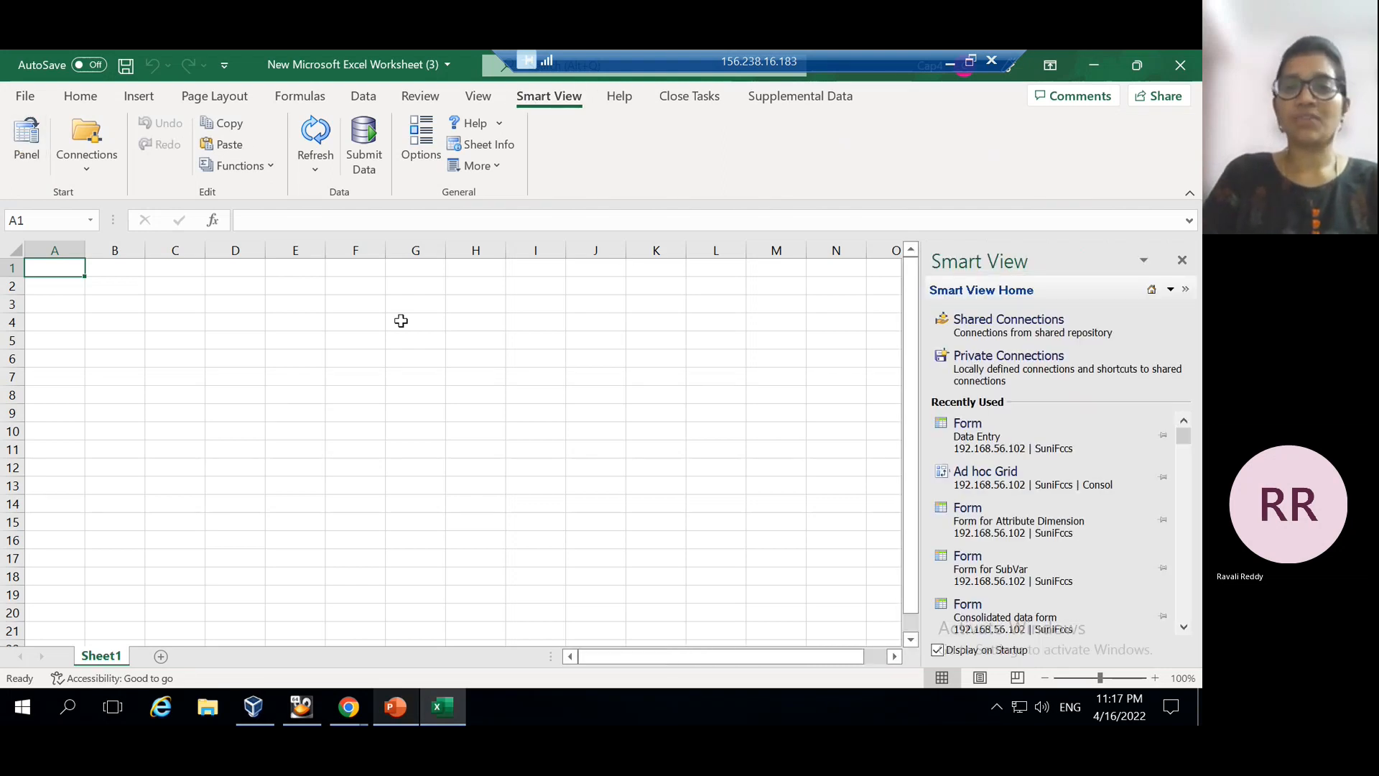
pyautogui.click(1040, 362)
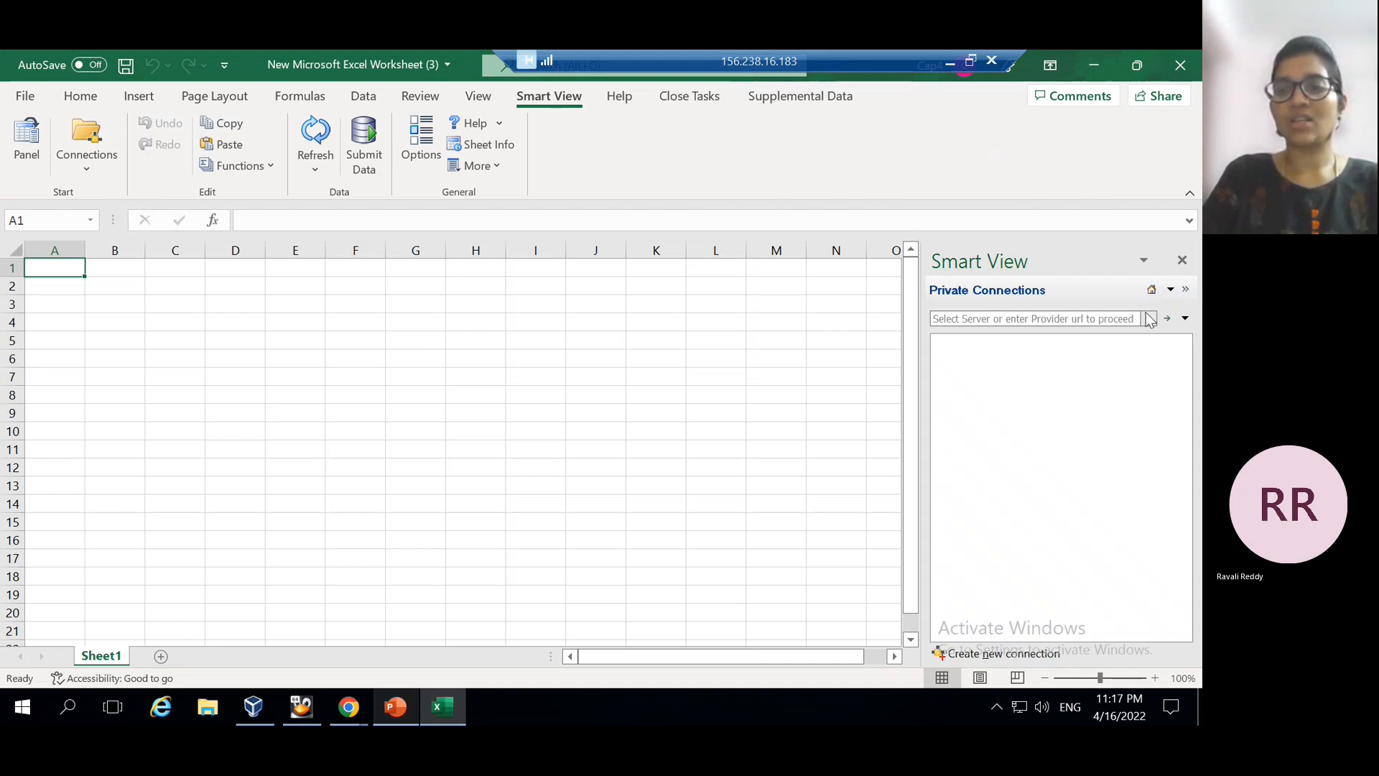
pyautogui.click(1149, 318)
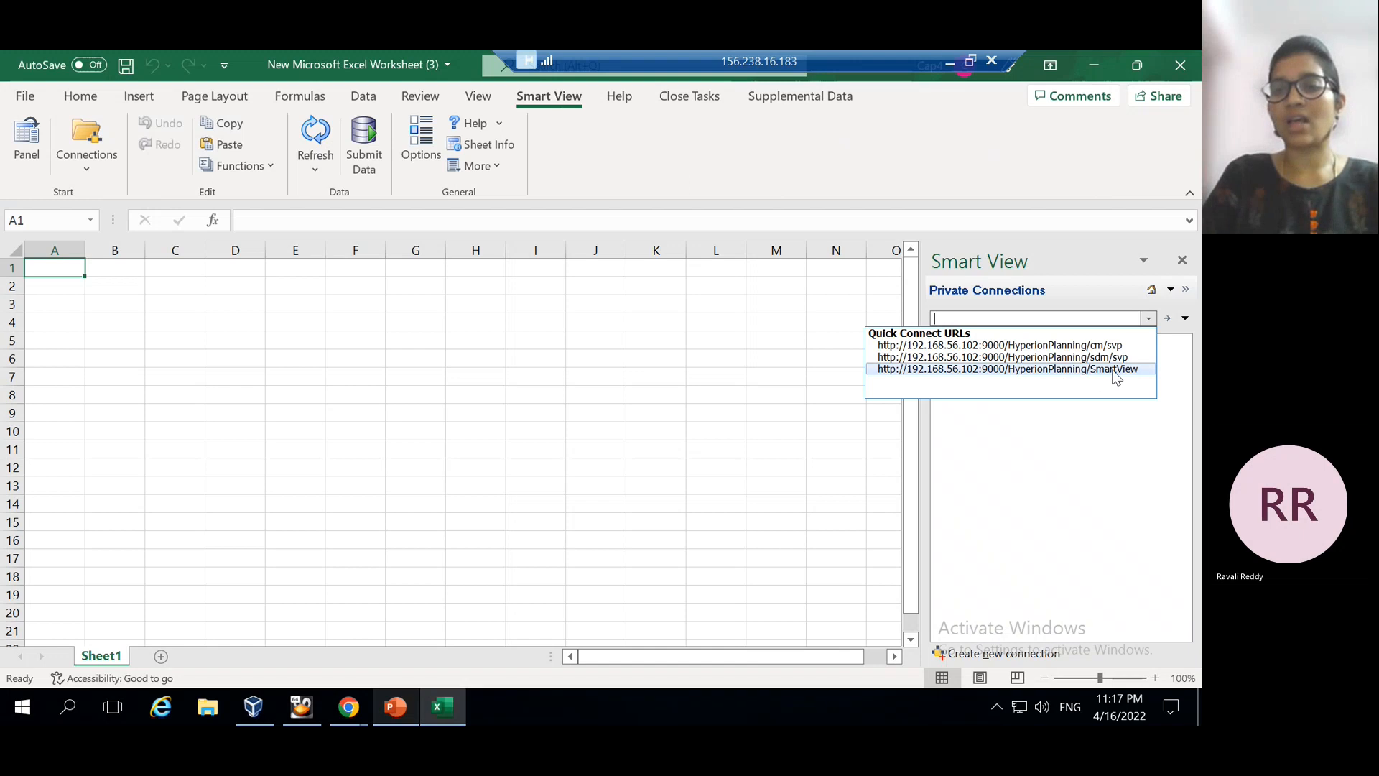
pyautogui.click(1083, 370)
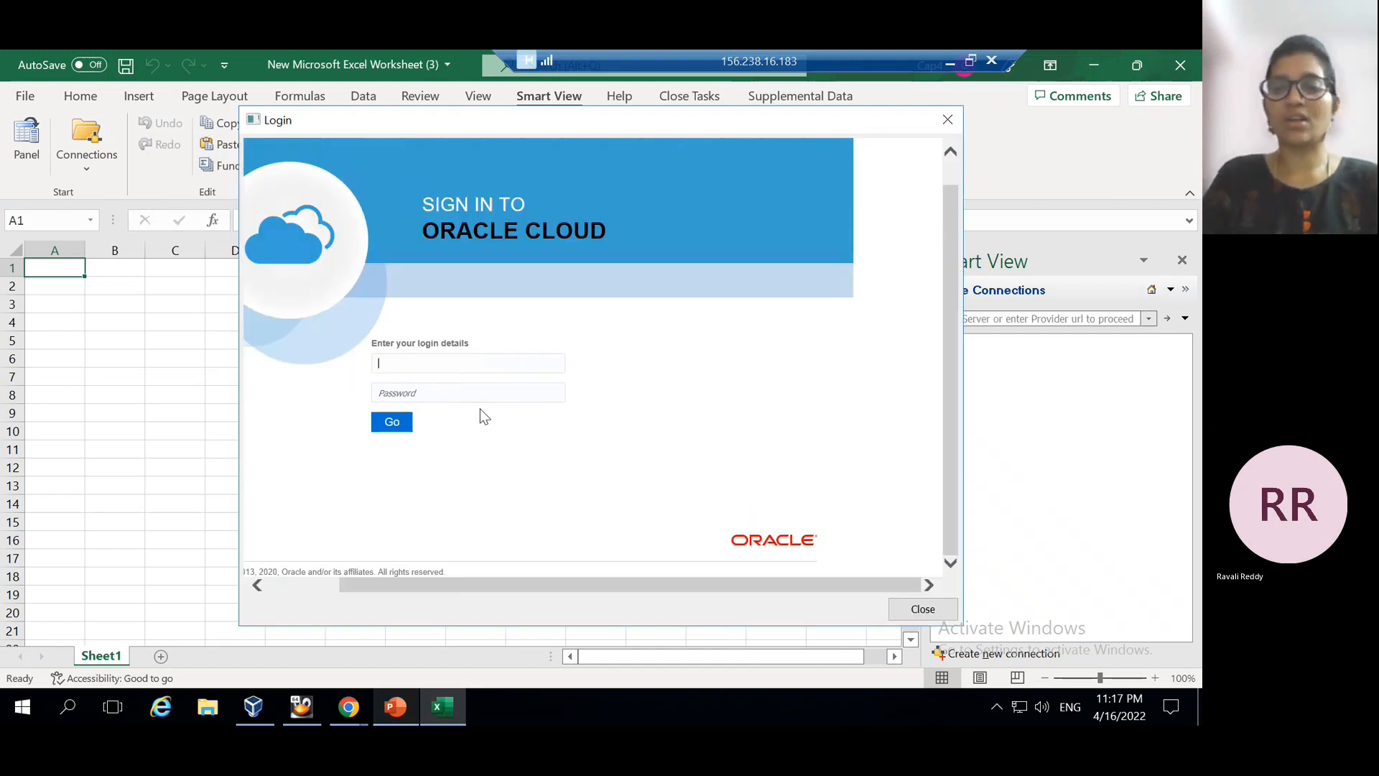
pyautogui.write('epm')
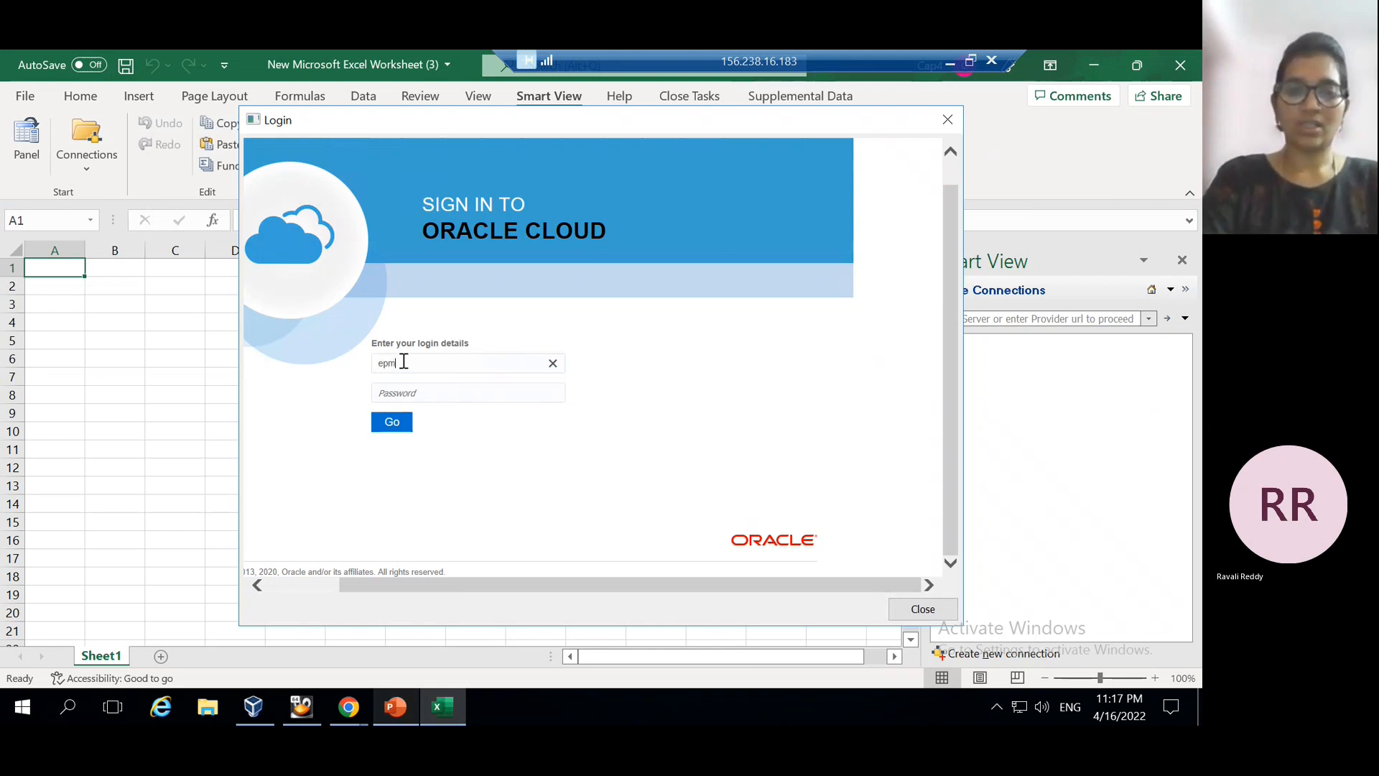
pyautogui.write('_default_cloud')
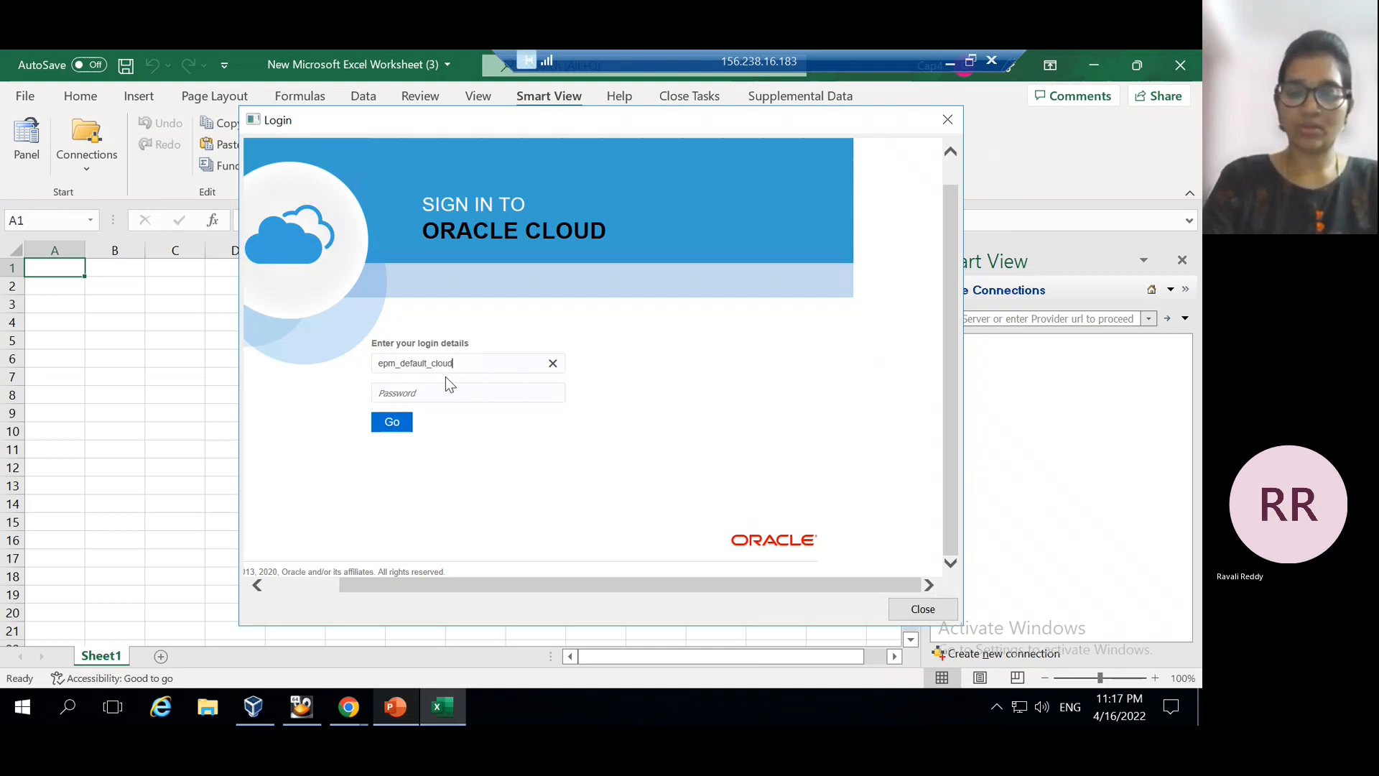
pyautogui.write('in')
pyautogui.press('Tab')
pyautogui.write('****')
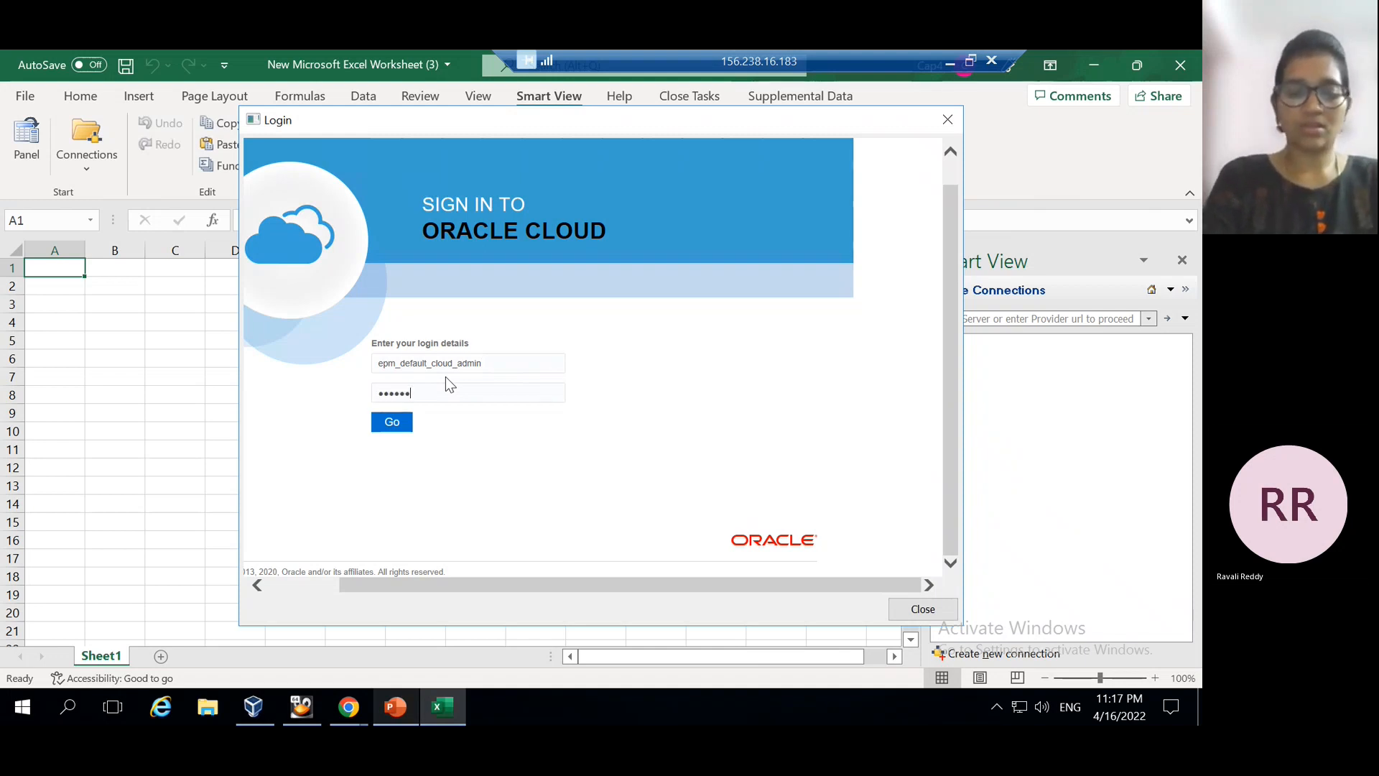
pyautogui.click(395, 424)
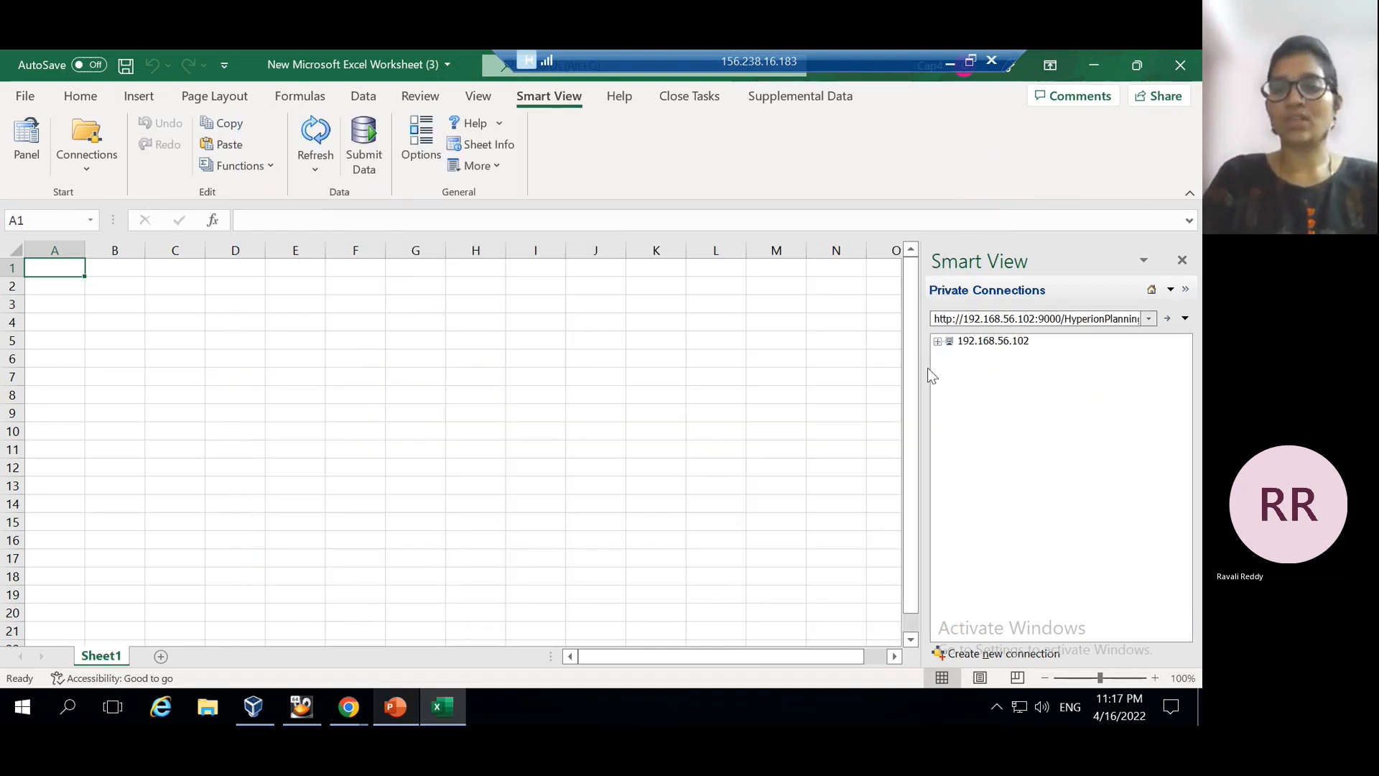
# Browse 192.168.56.102 > SuniFccs > Library > Data Forms and open Form for Attribute Dimension
pyautogui.click(940, 344)
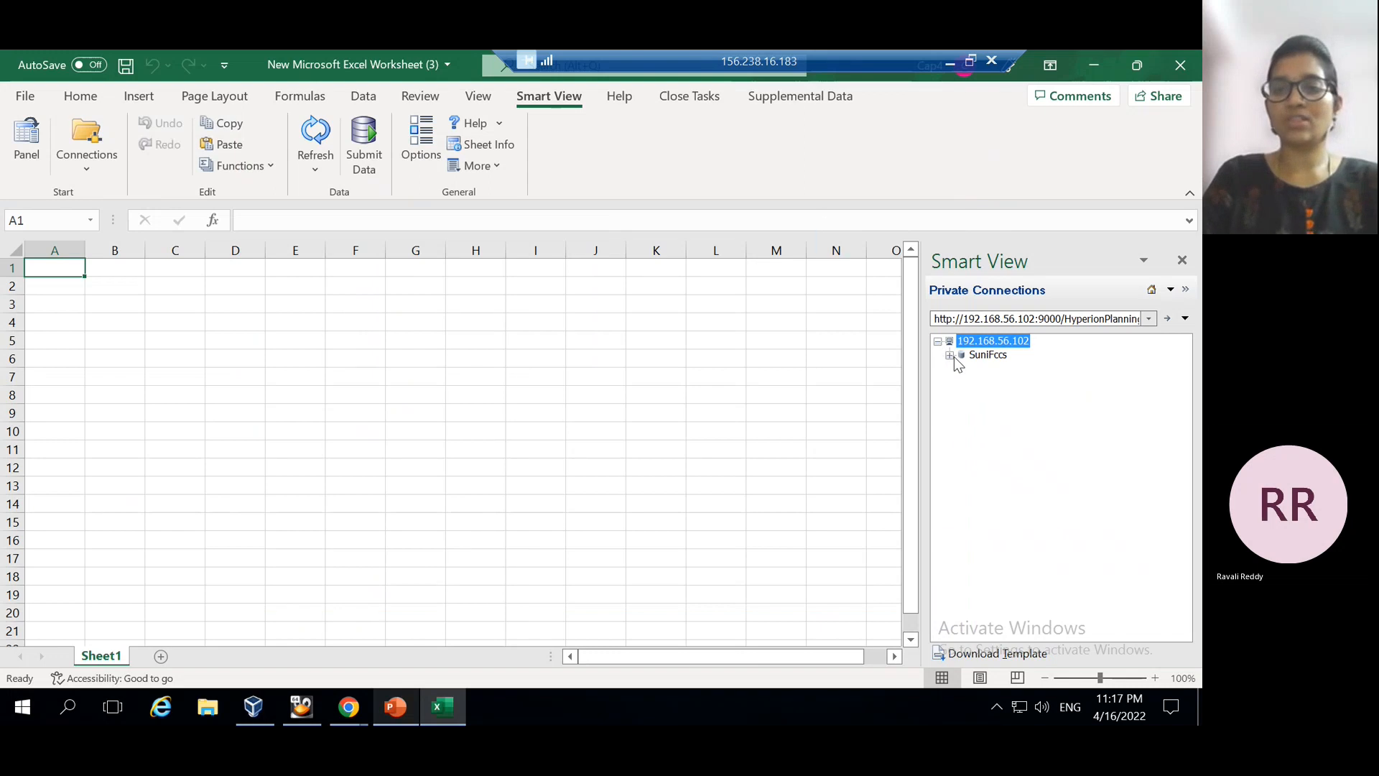
pyautogui.click(950, 355)
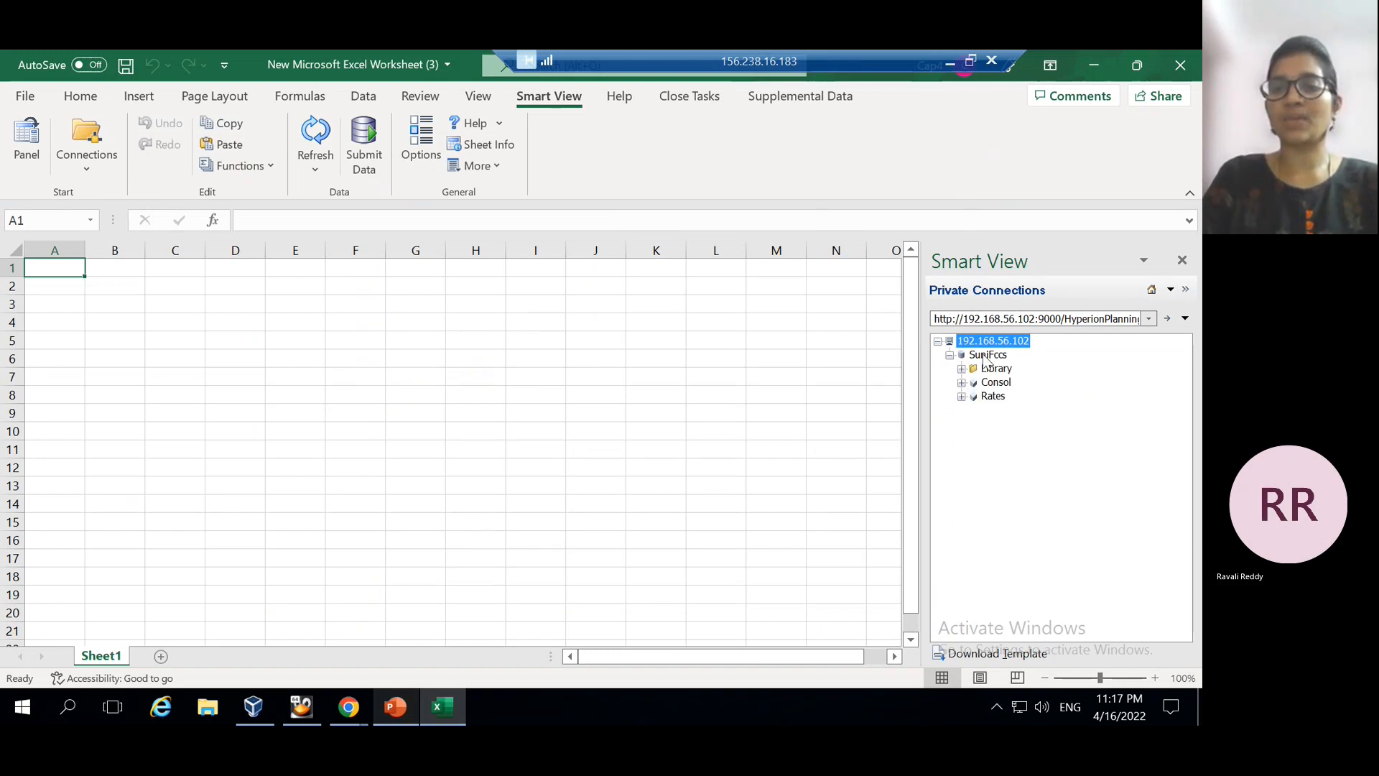
pyautogui.click(962, 369)
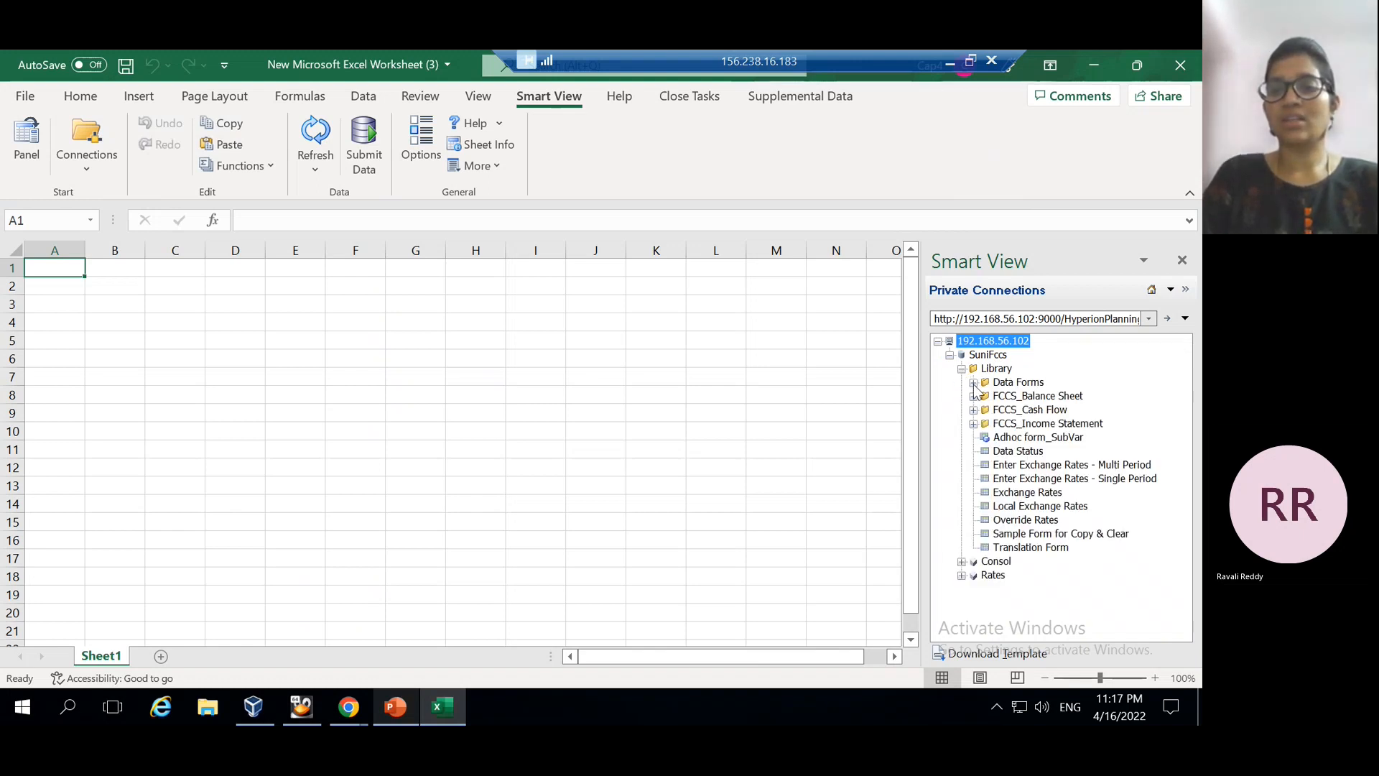
pyautogui.click(973, 383)
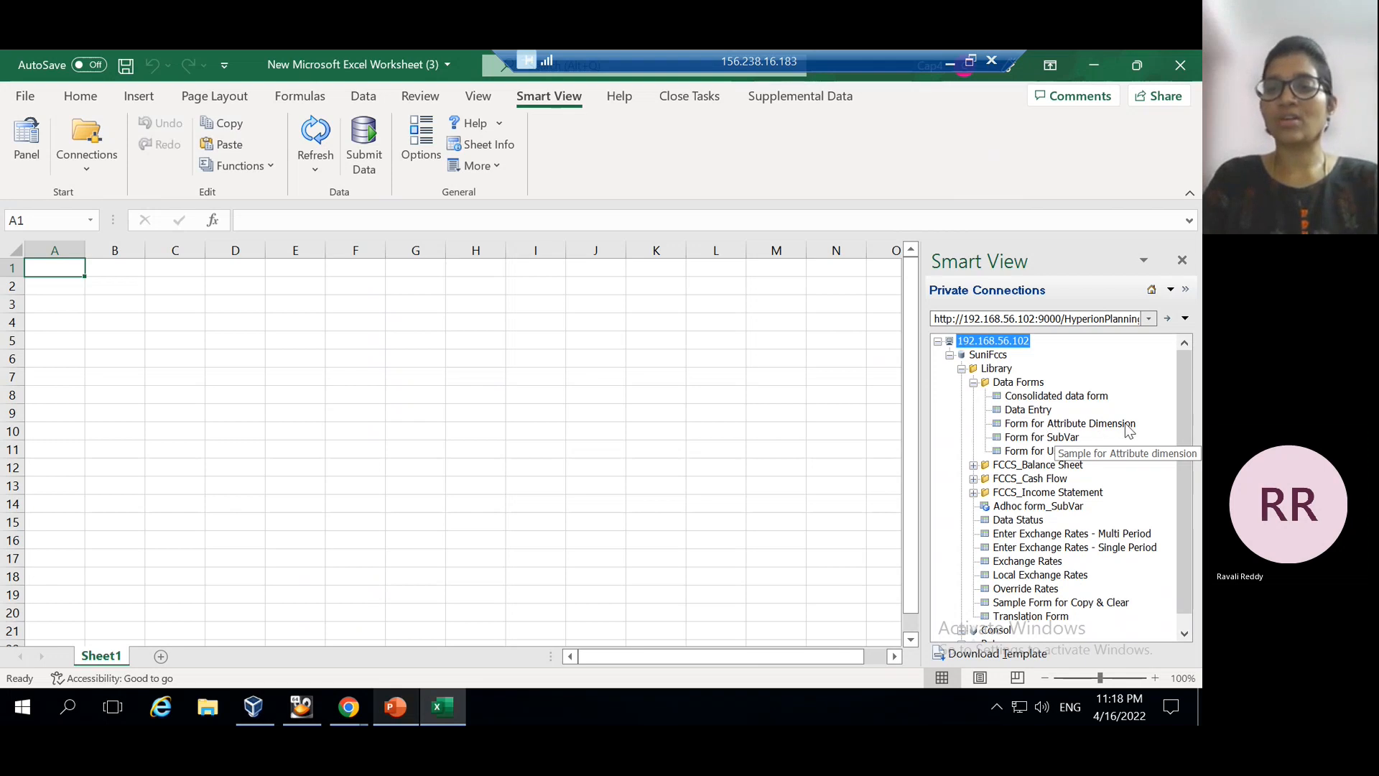
pyautogui.click(1089, 425)
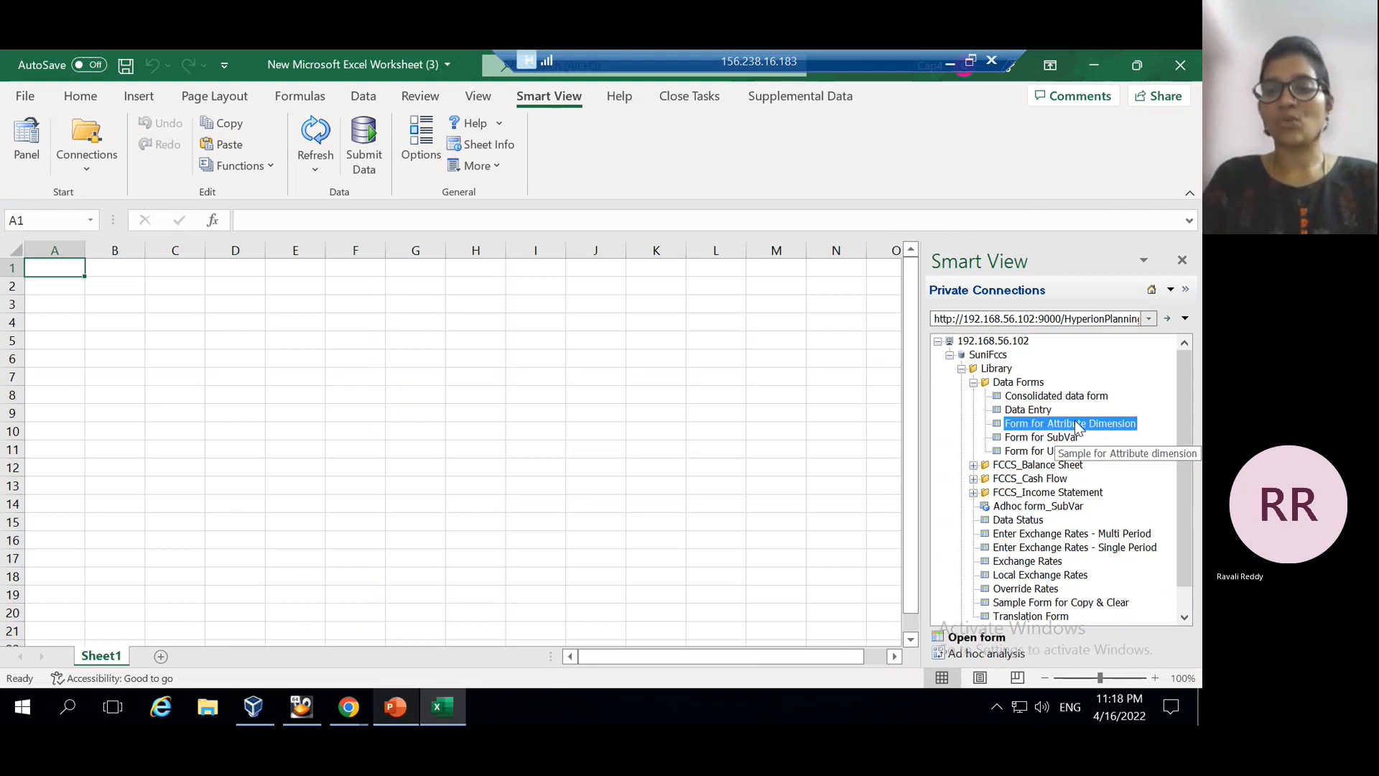
pyautogui.click(968, 638)
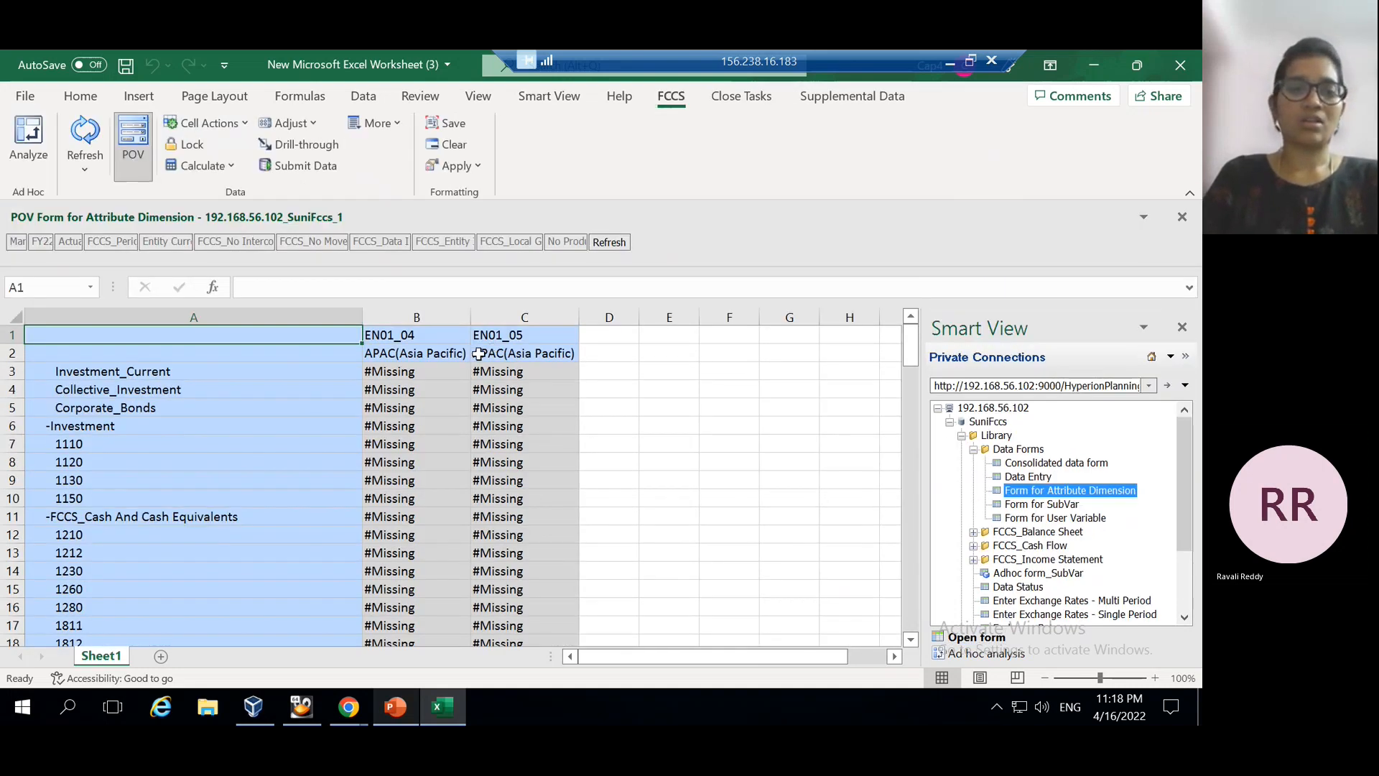
# Confirm the Smart View data options, then open Form for Attribute Dimension in ad hoc analysis
pyautogui.click(549, 98)
pyautogui.click(416, 133)
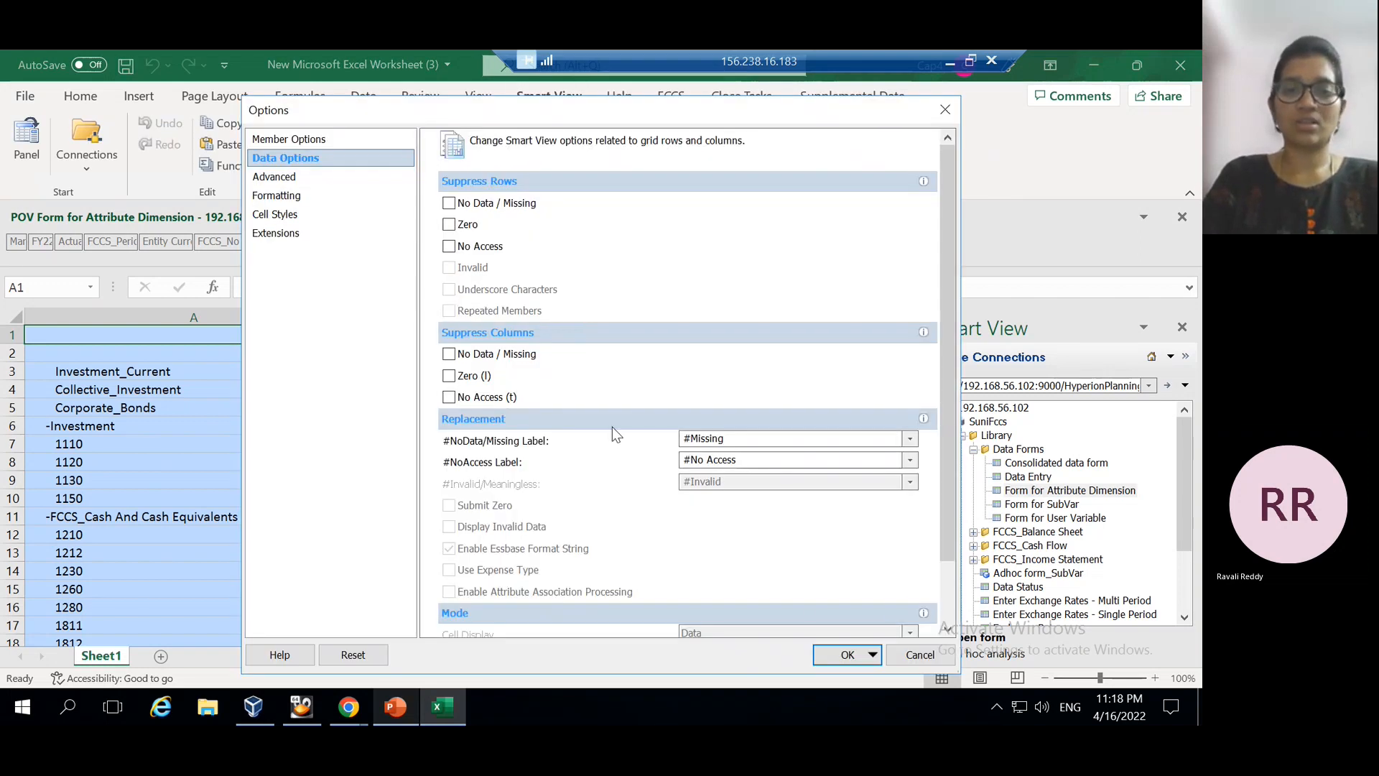
pyautogui.scroll(-3, 948, 588)
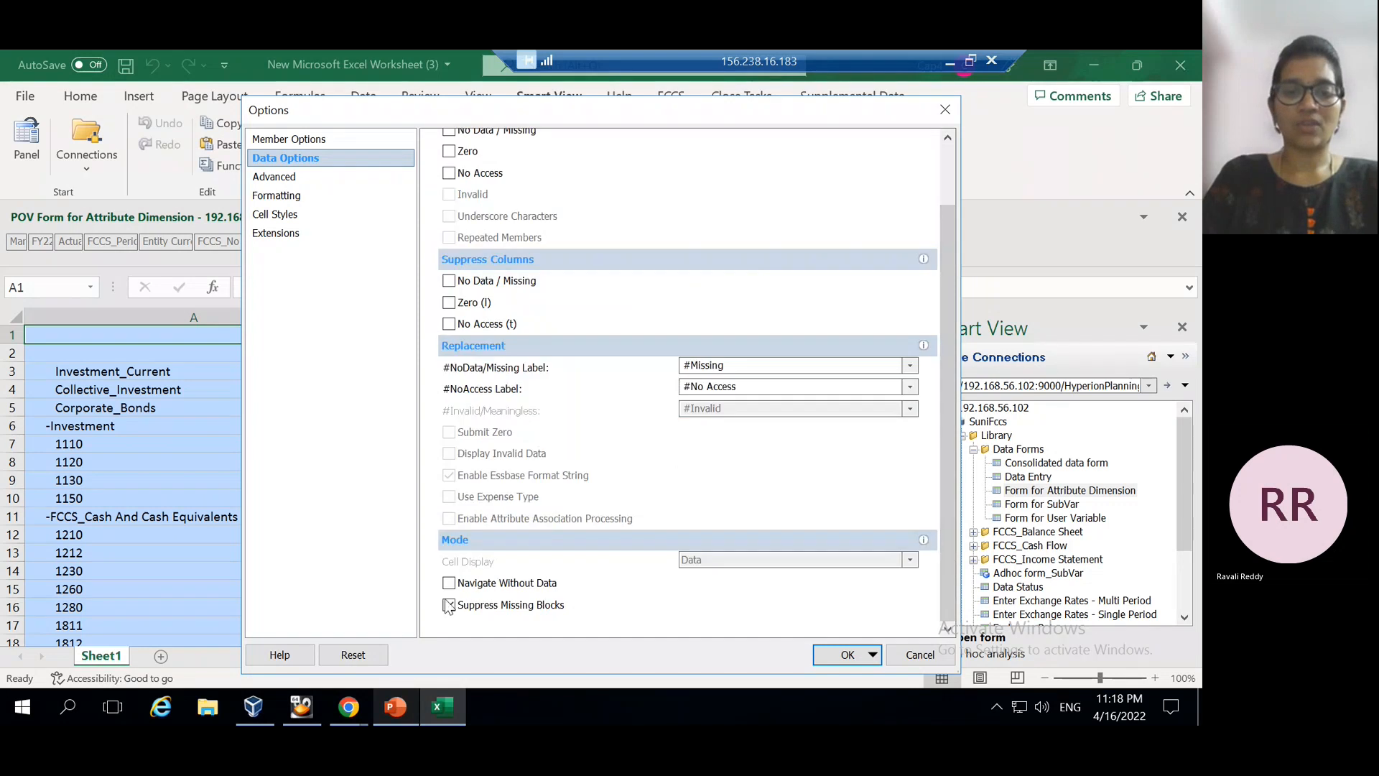
pyautogui.click(846, 656)
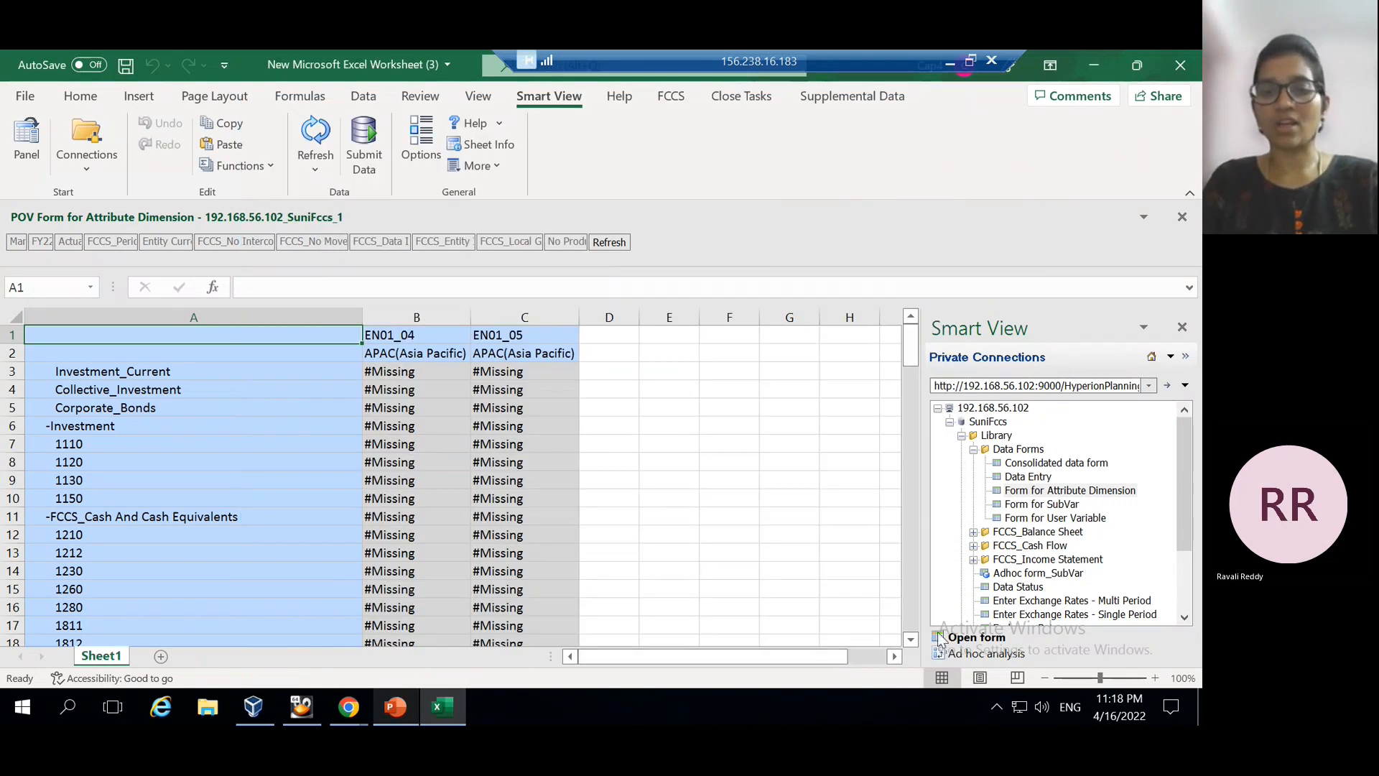
pyautogui.click(986, 655)
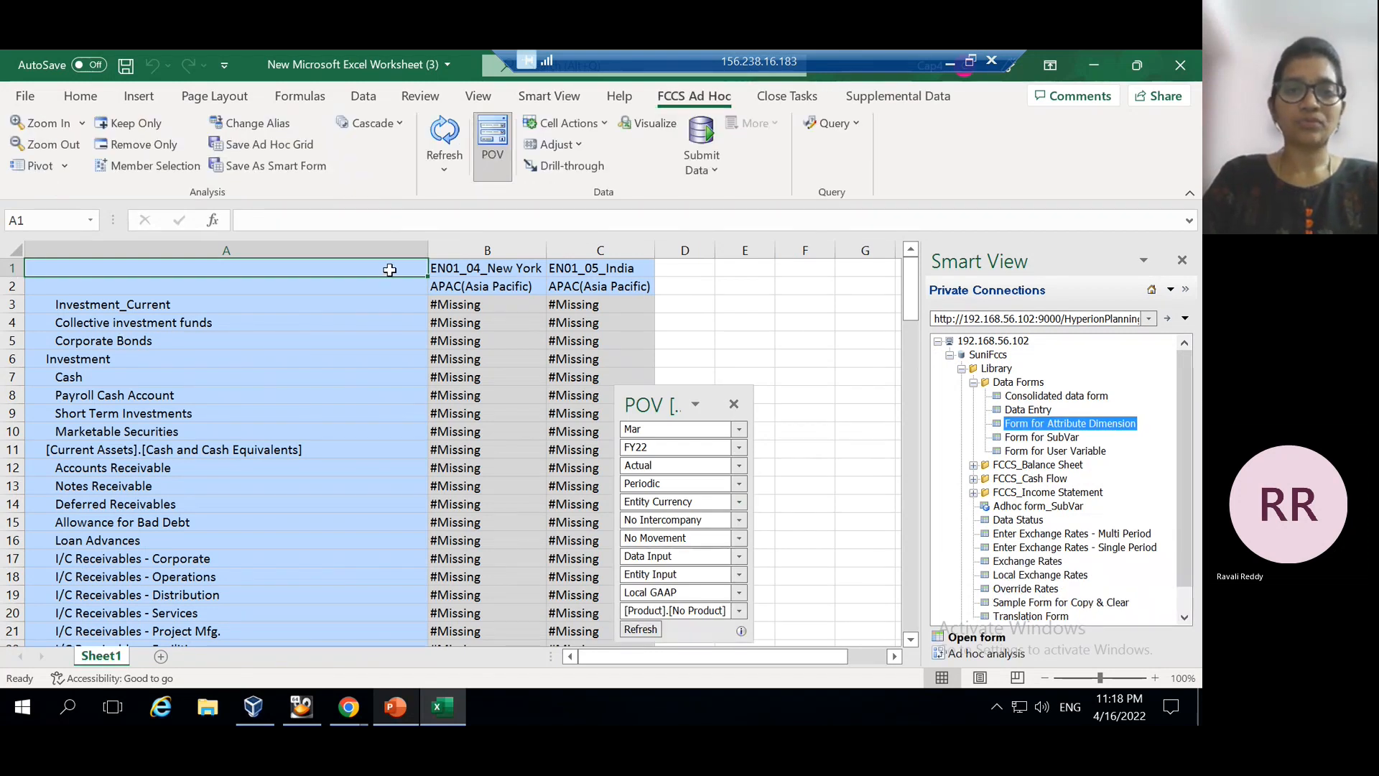
# Insert a blank top row and enter Region in cell B1
pyautogui.click(9, 268)
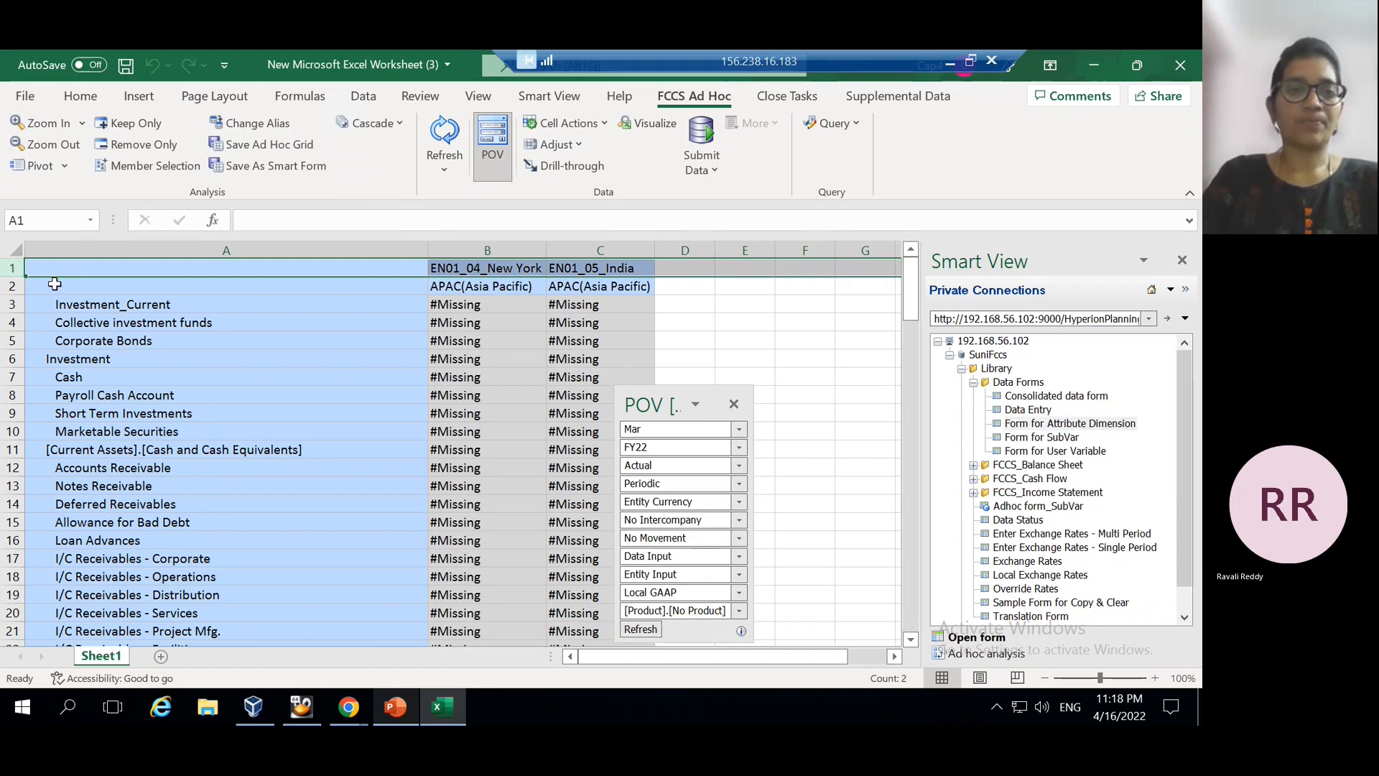
pyautogui.rightClick(8, 269)
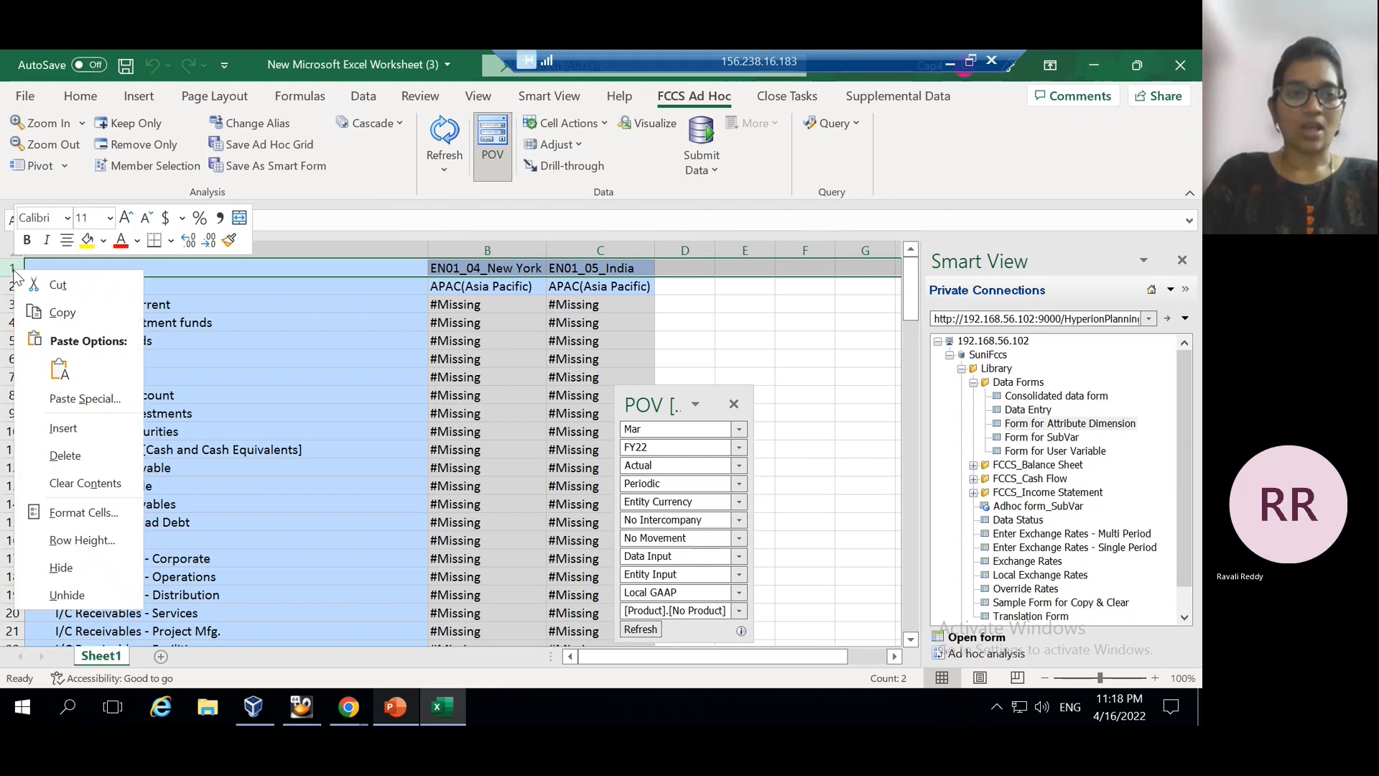
pyautogui.click(63, 429)
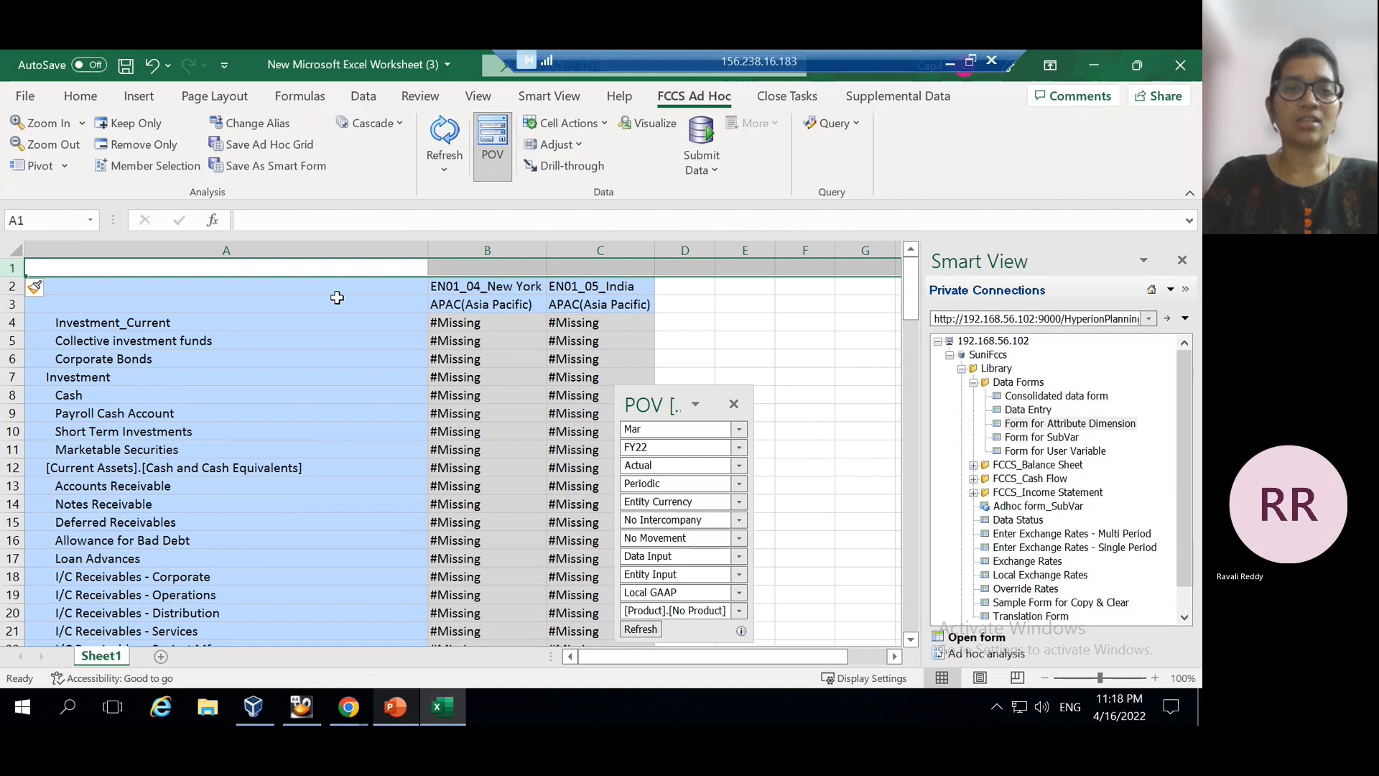
pyautogui.click(474, 270)
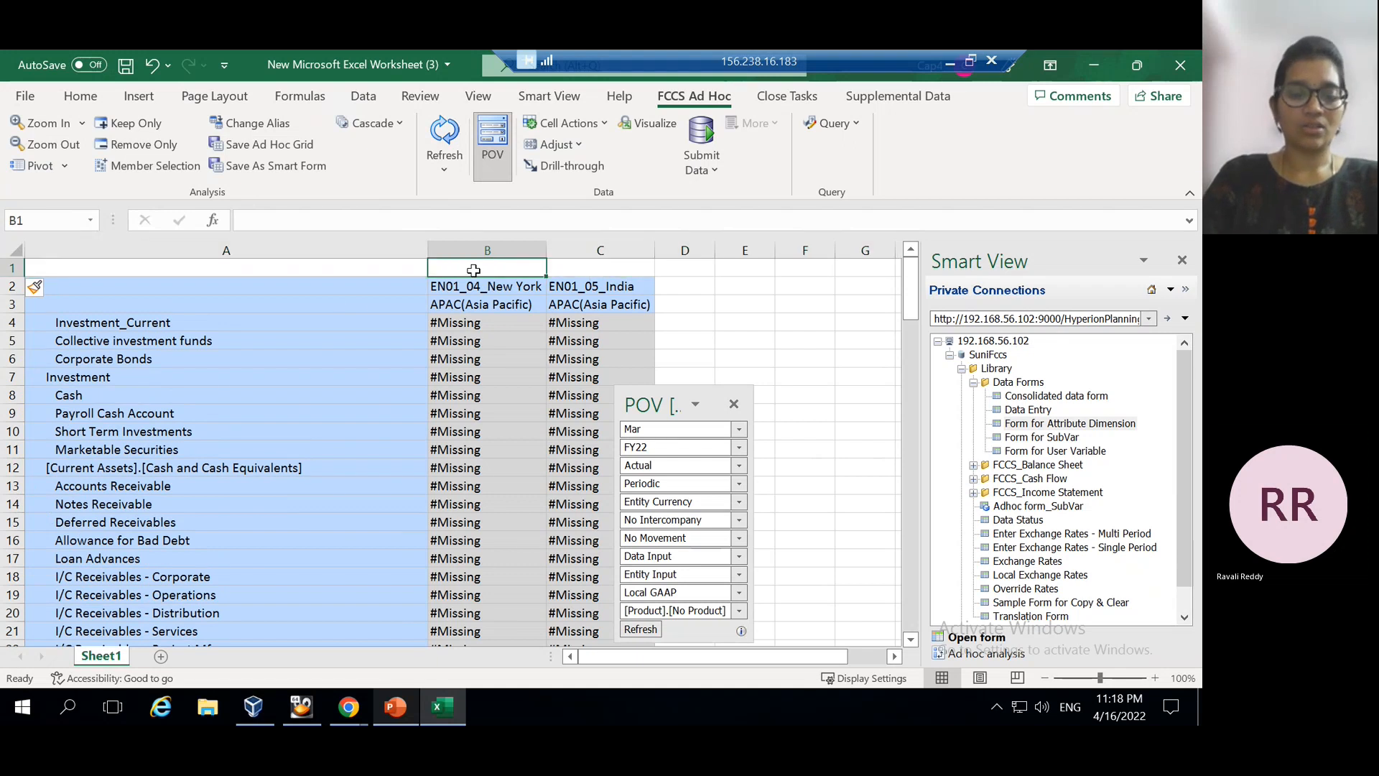
pyautogui.write('Region')
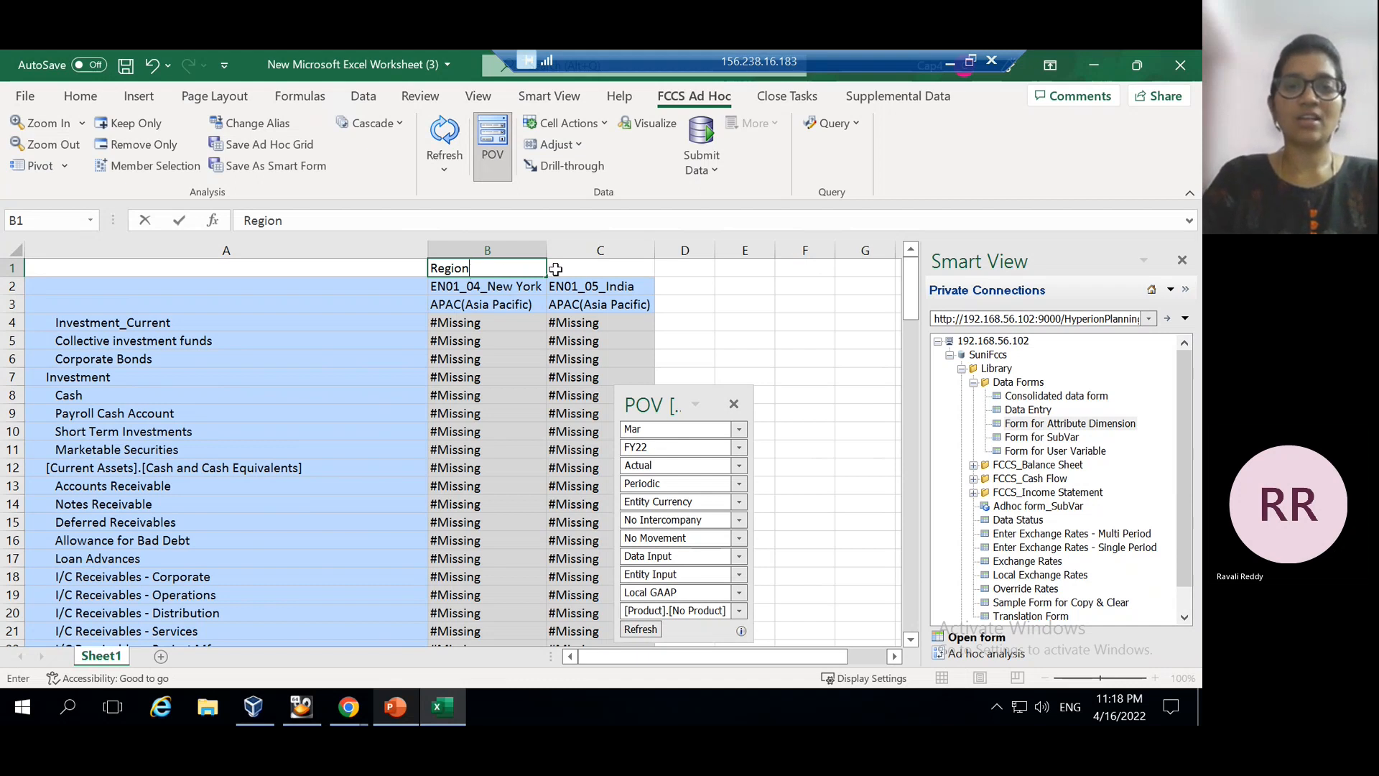
pyautogui.click(564, 271)
# Refresh the grid three times, dismissing the Region same-dimension error each time
pyautogui.click(444, 144)
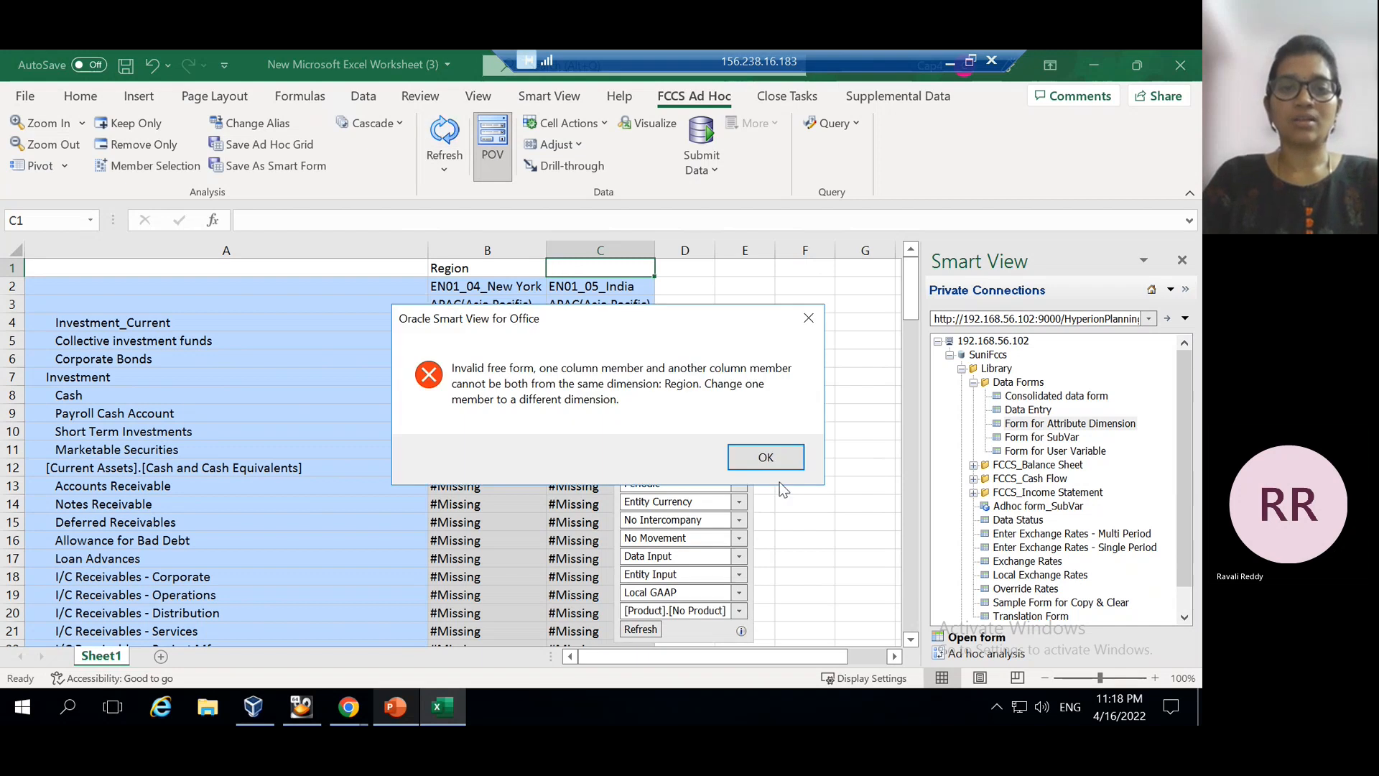
pyautogui.click(766, 460)
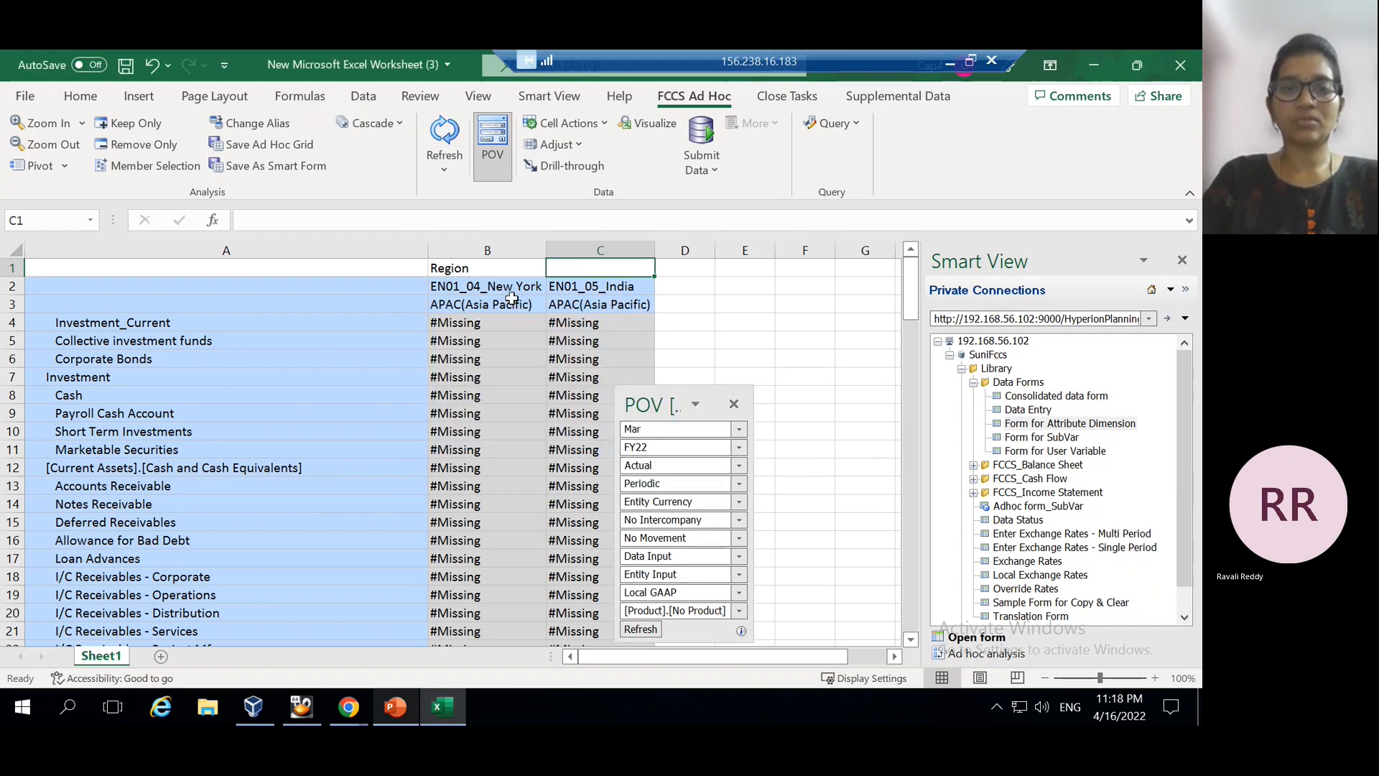
pyautogui.click(459, 261)
pyautogui.click(446, 134)
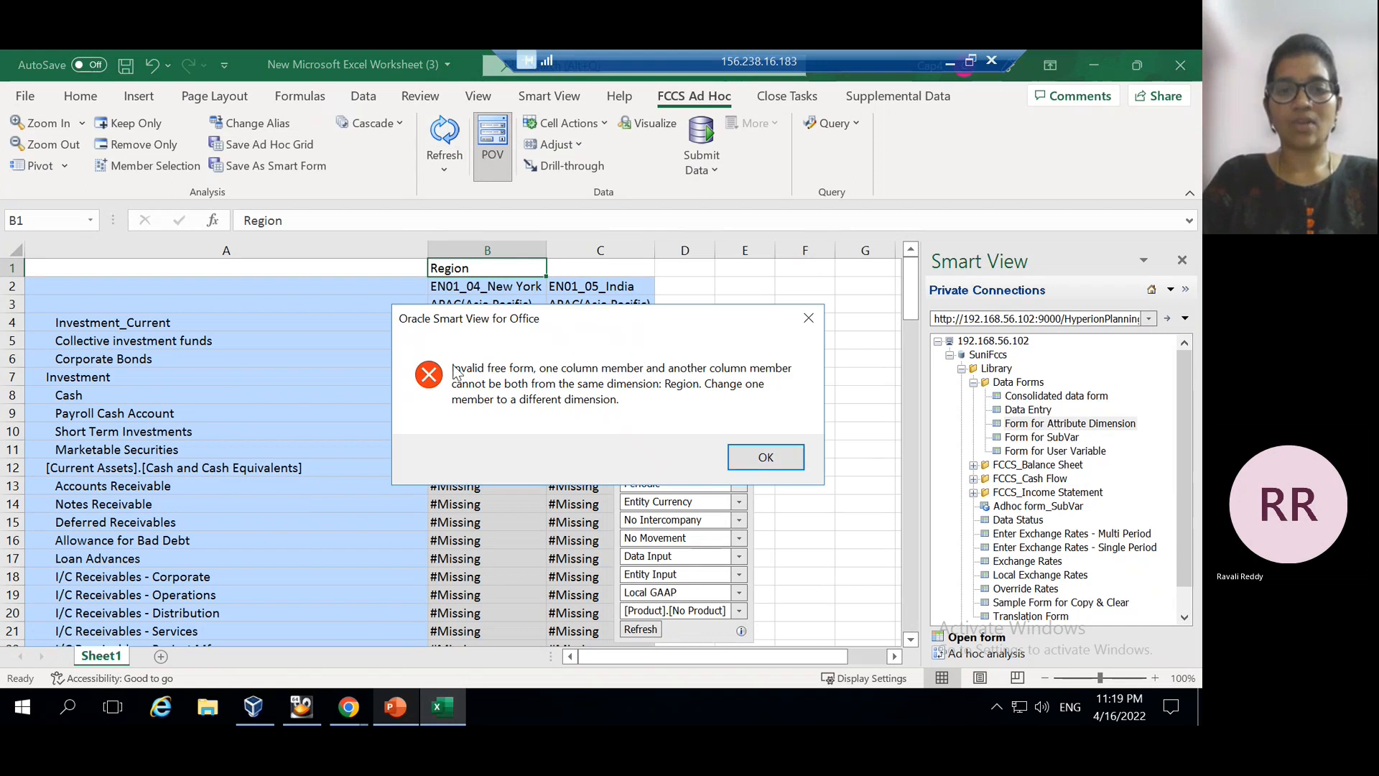
pyautogui.click(767, 457)
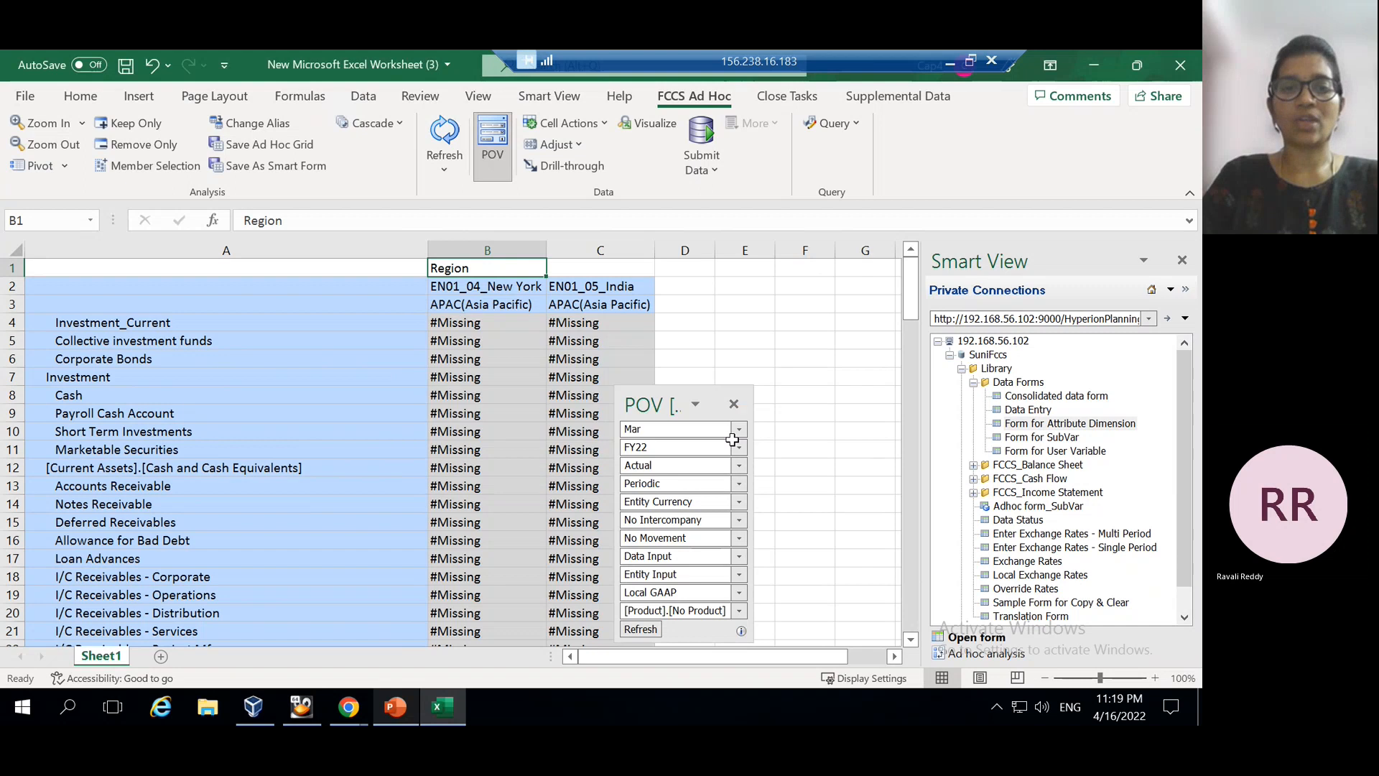
pyautogui.click(451, 307)
pyautogui.click(453, 286)
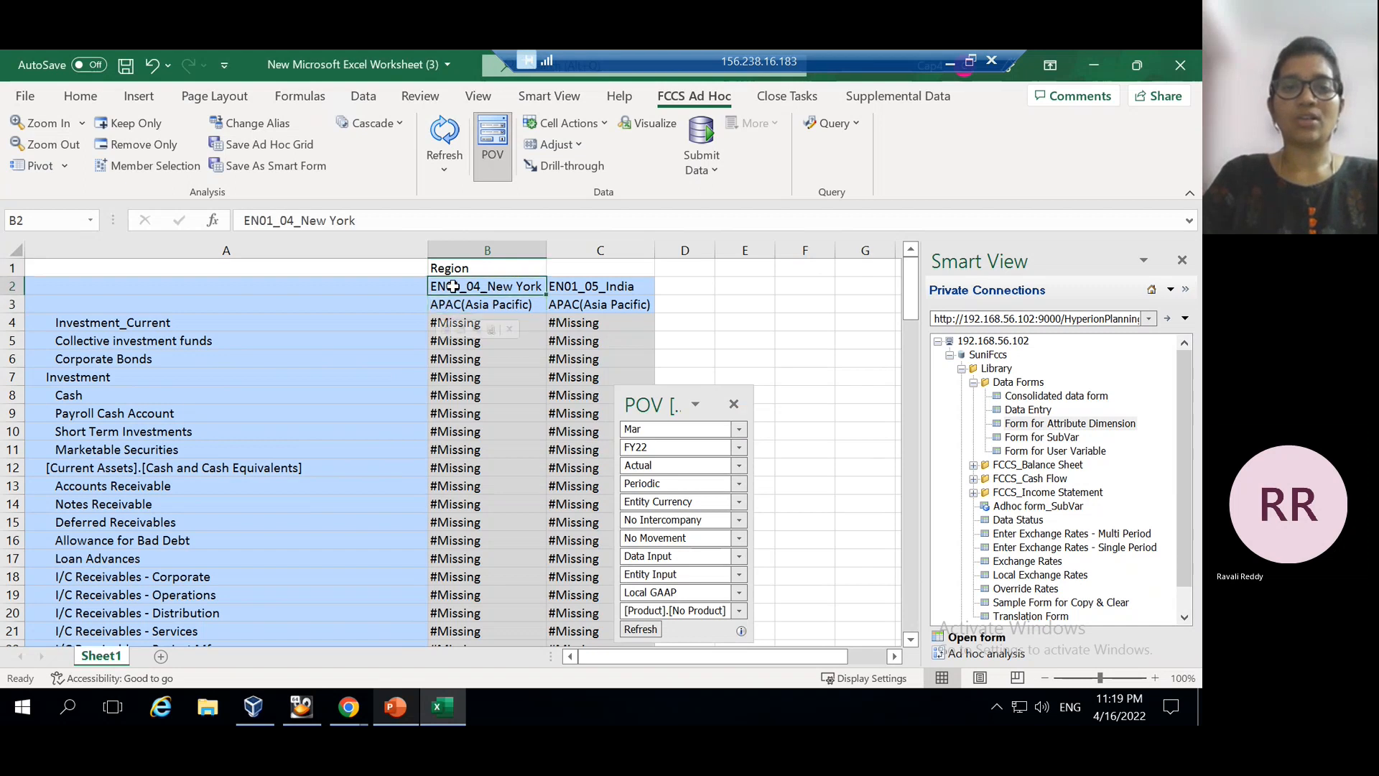
pyautogui.click(446, 132)
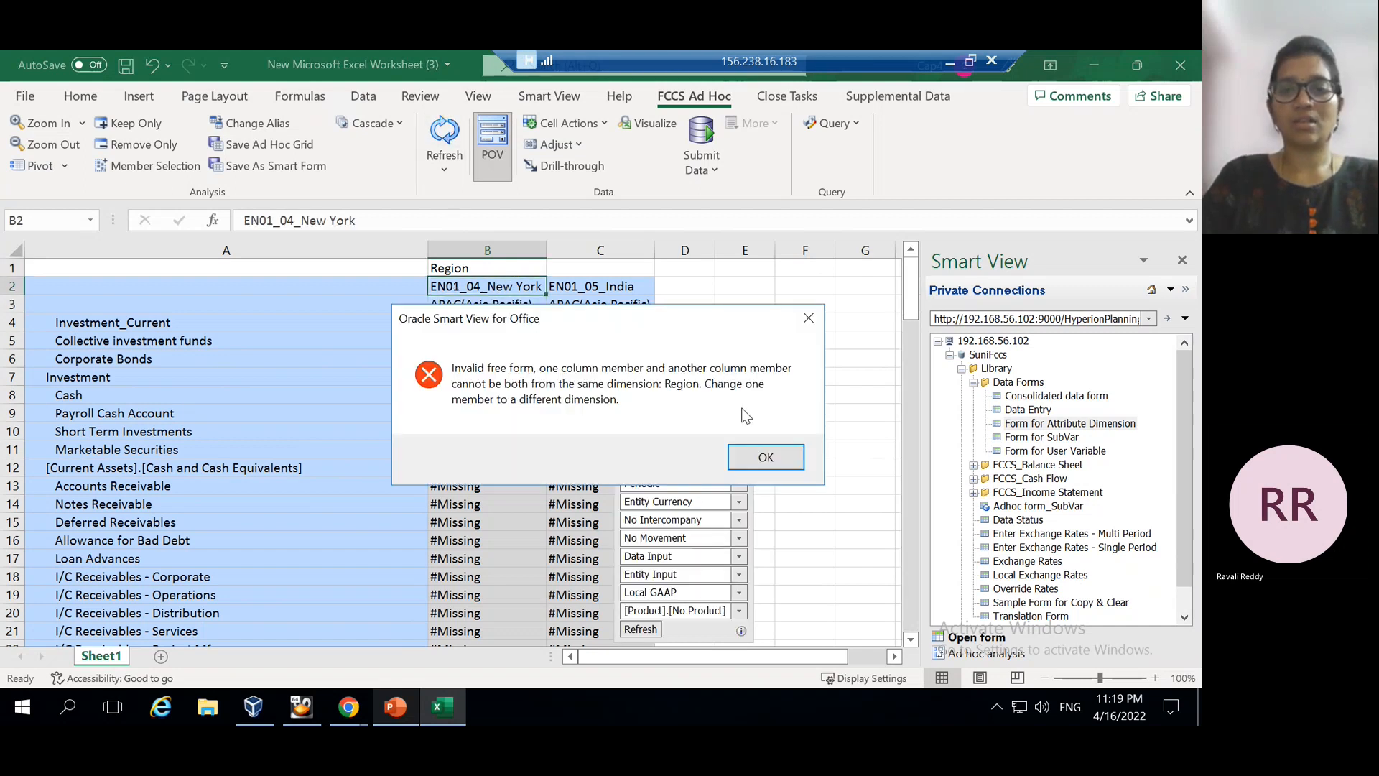
pyautogui.click(762, 458)
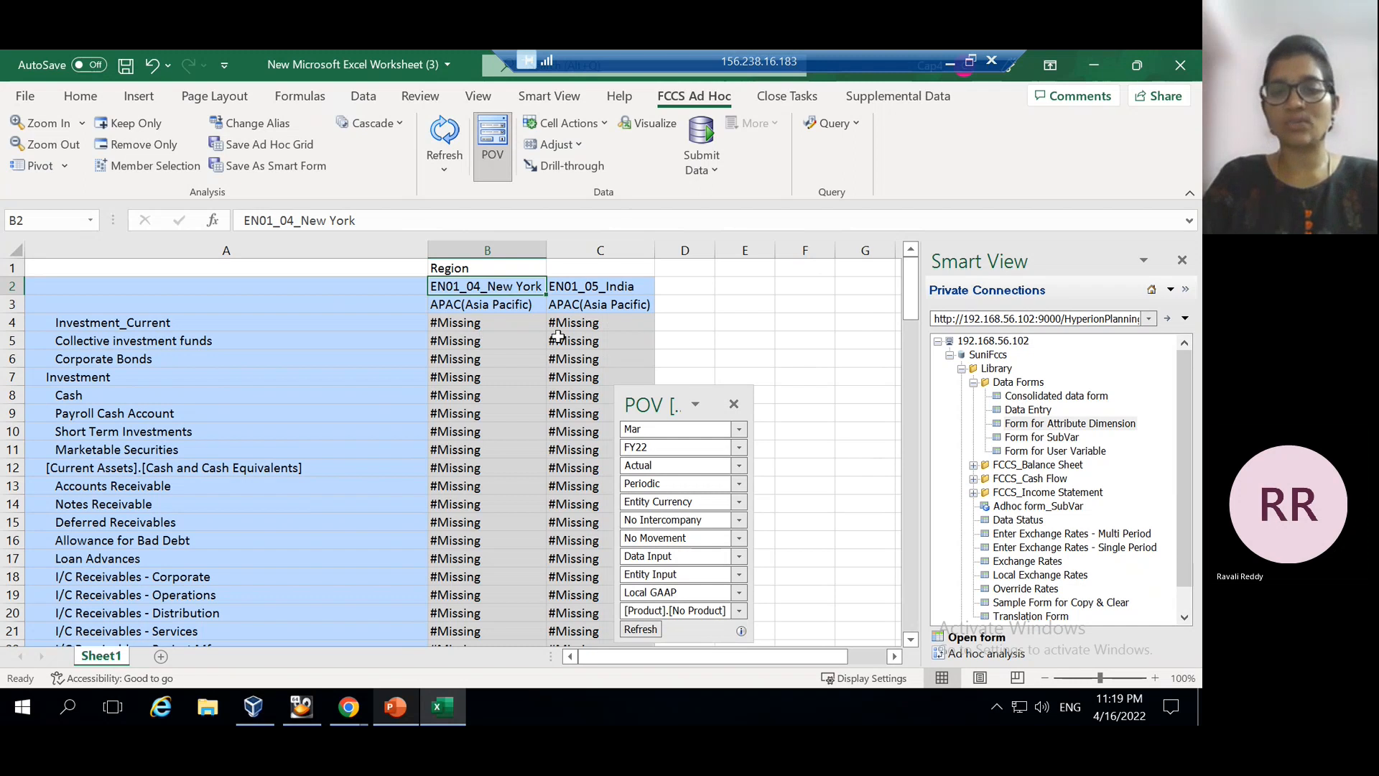
# Open Form for SubVar and switch it to ad hoc analysis
pyautogui.click(1031, 440)
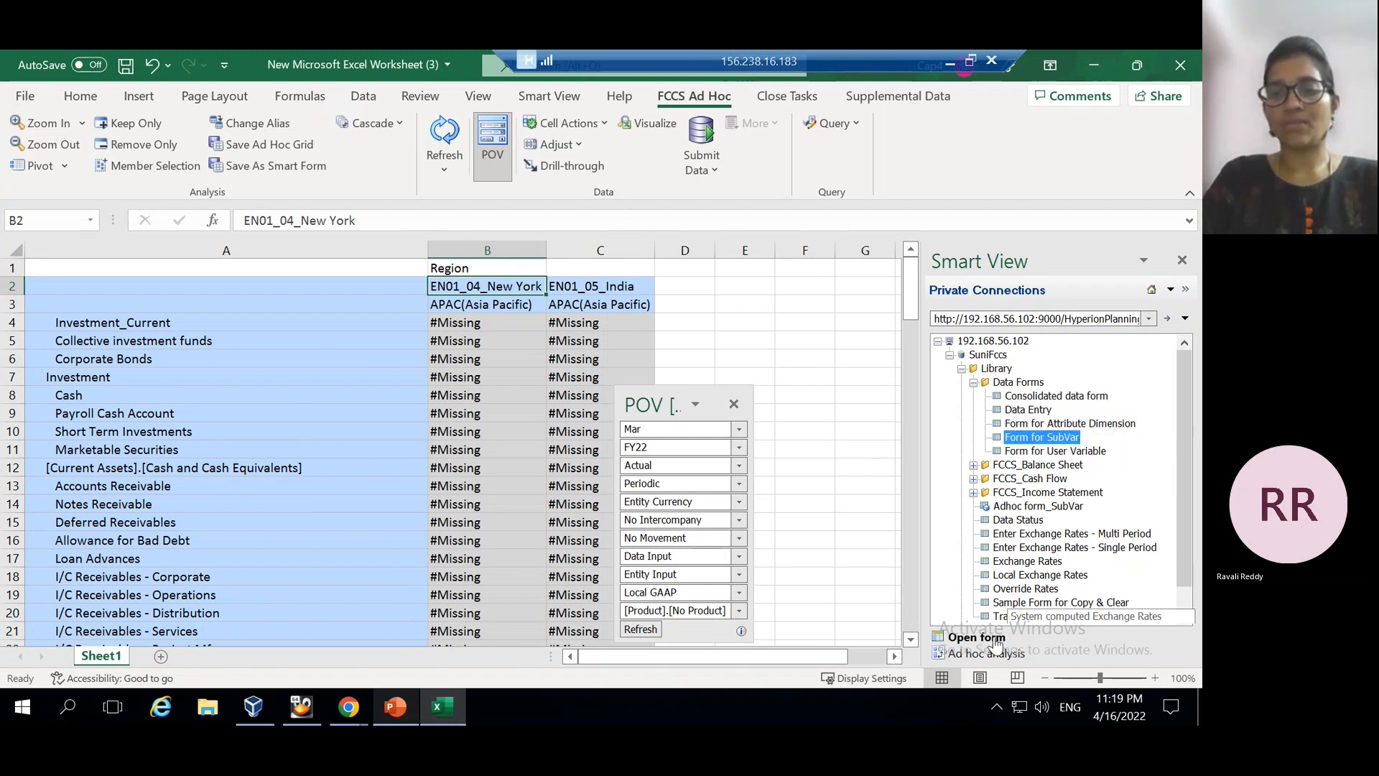
pyautogui.click(967, 637)
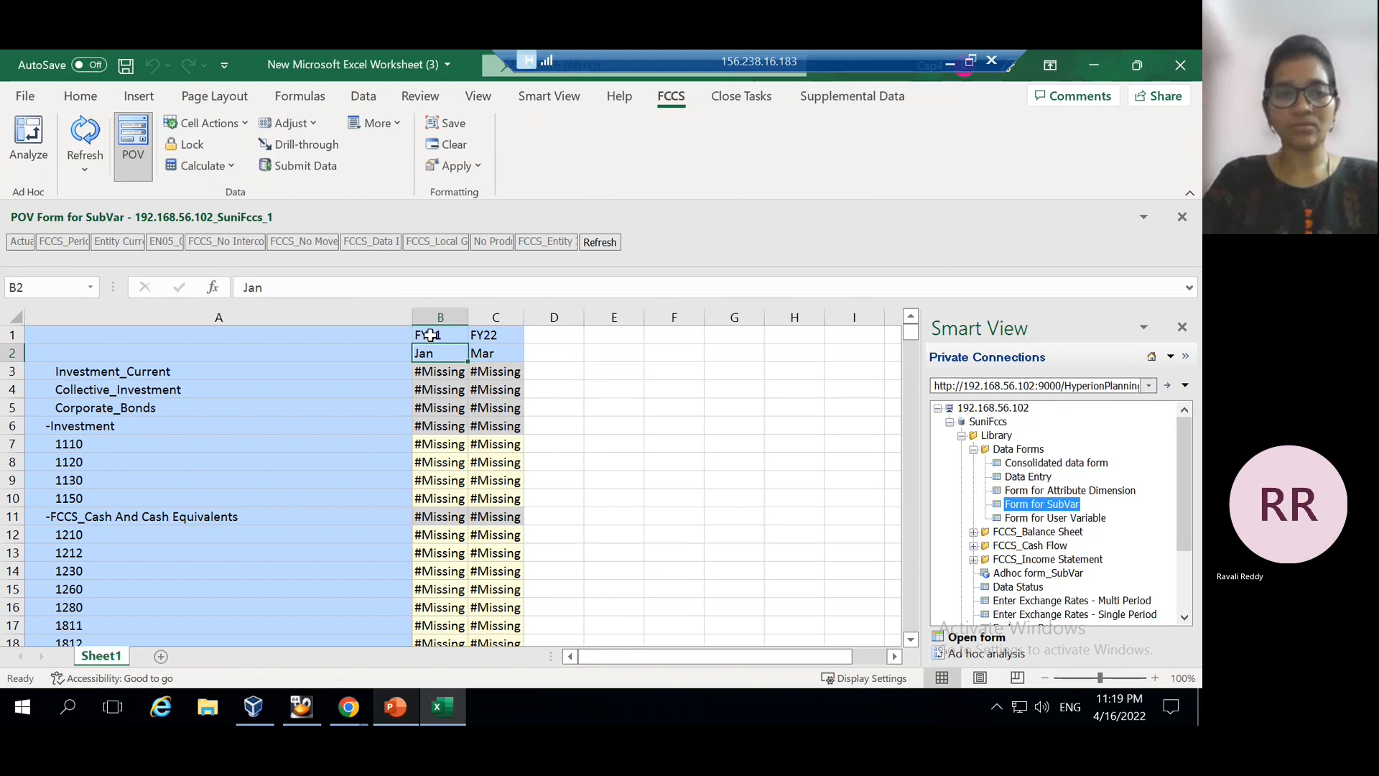
pyautogui.click(967, 656)
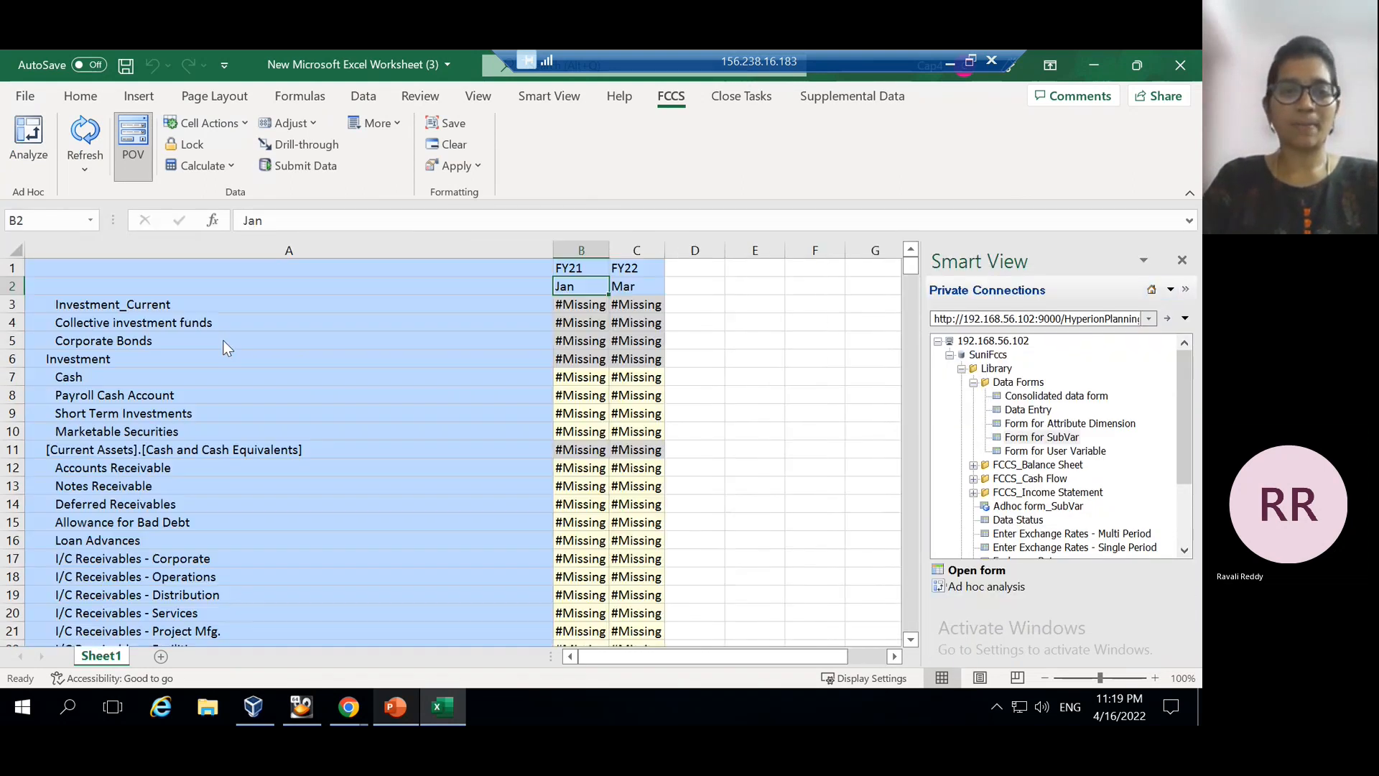
# Move the POV panel beside columns D–F, right of the data
pyautogui.click(569, 230)
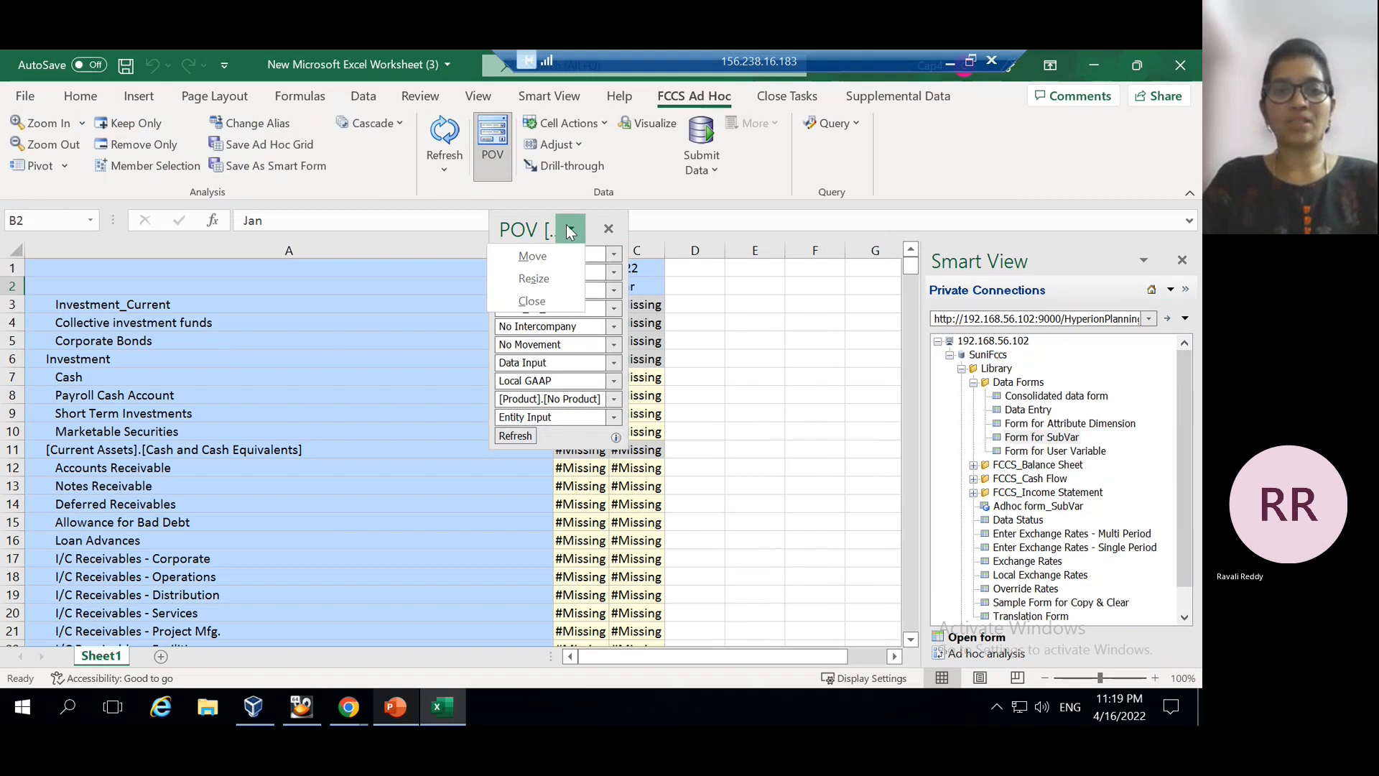
pyautogui.click(549, 253)
pyautogui.click(788, 330)
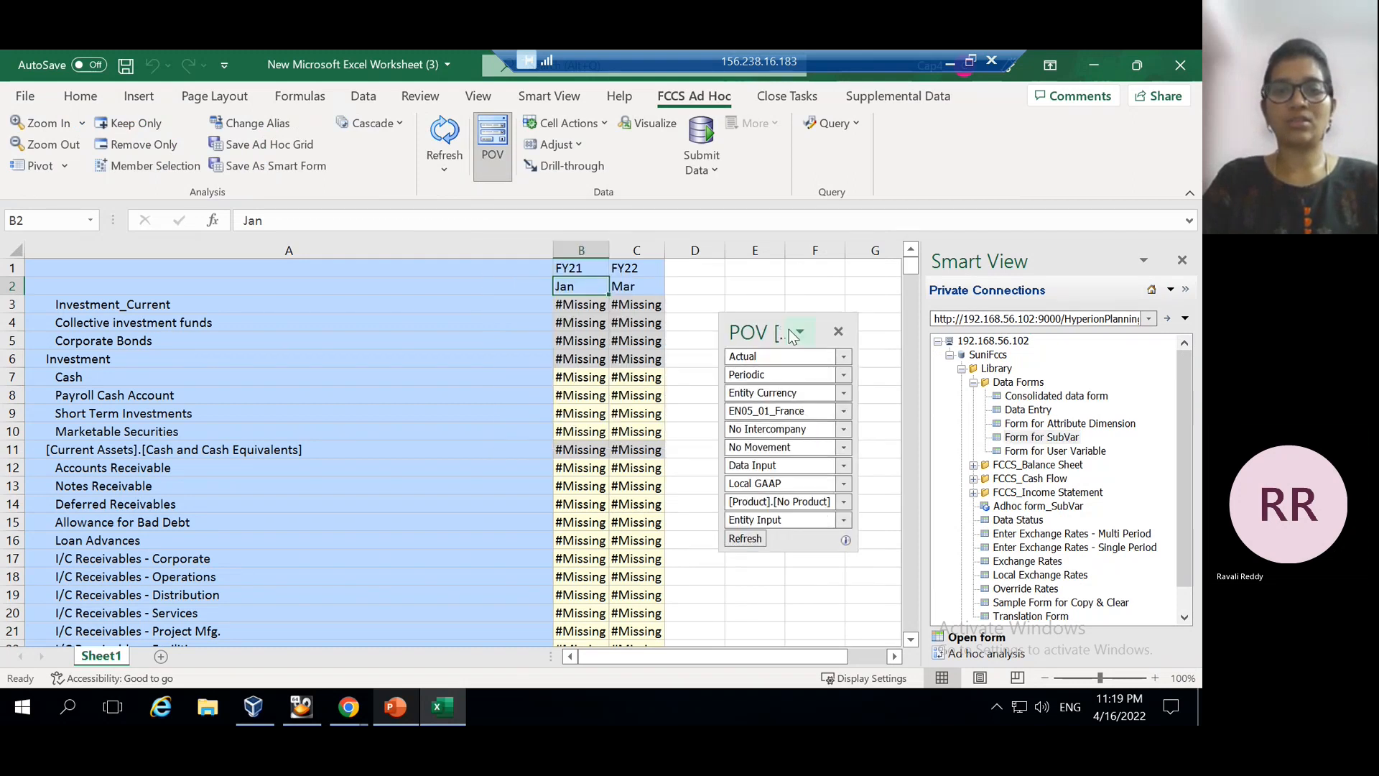
# Insert a top row with Region in B1, refresh, then return to PowerPoint slide 8
pyautogui.rightClick(9, 268)
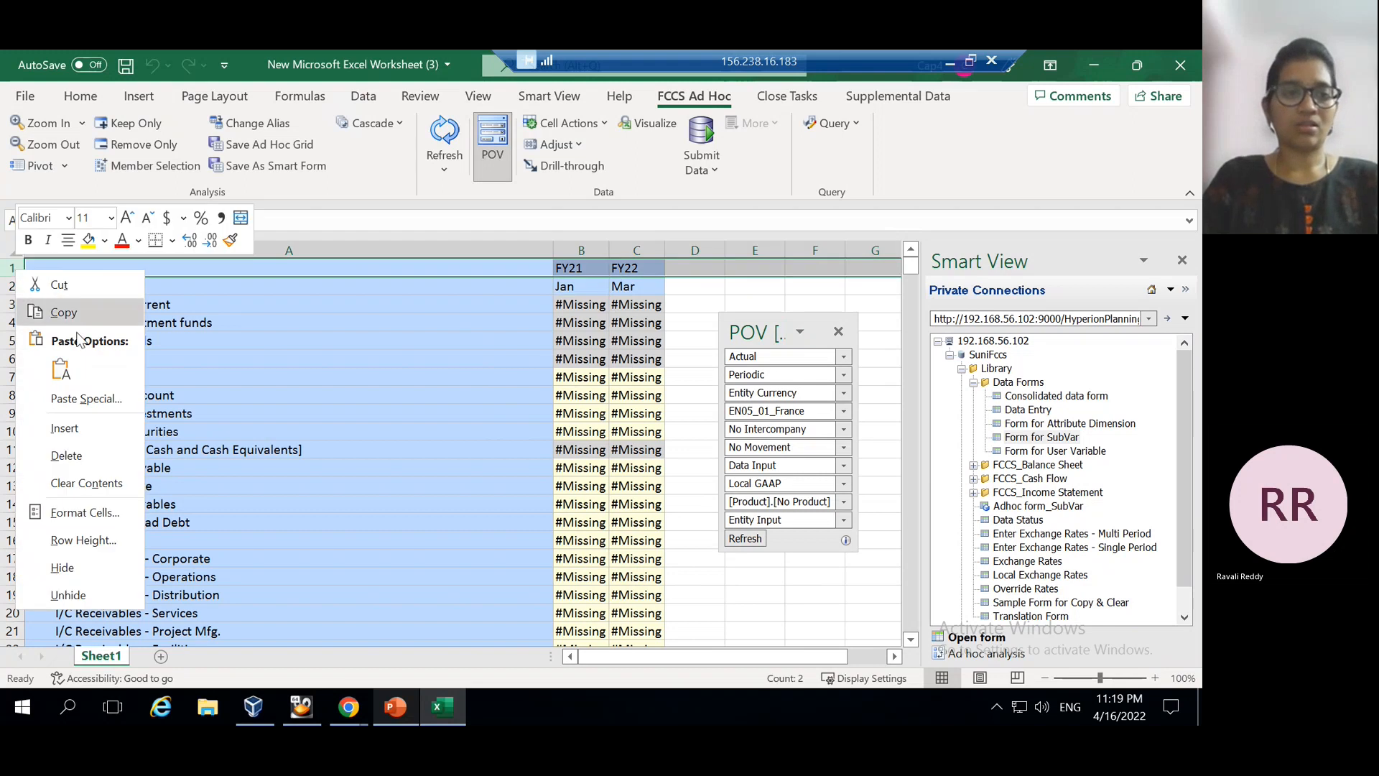
pyautogui.click(64, 428)
pyautogui.click(575, 267)
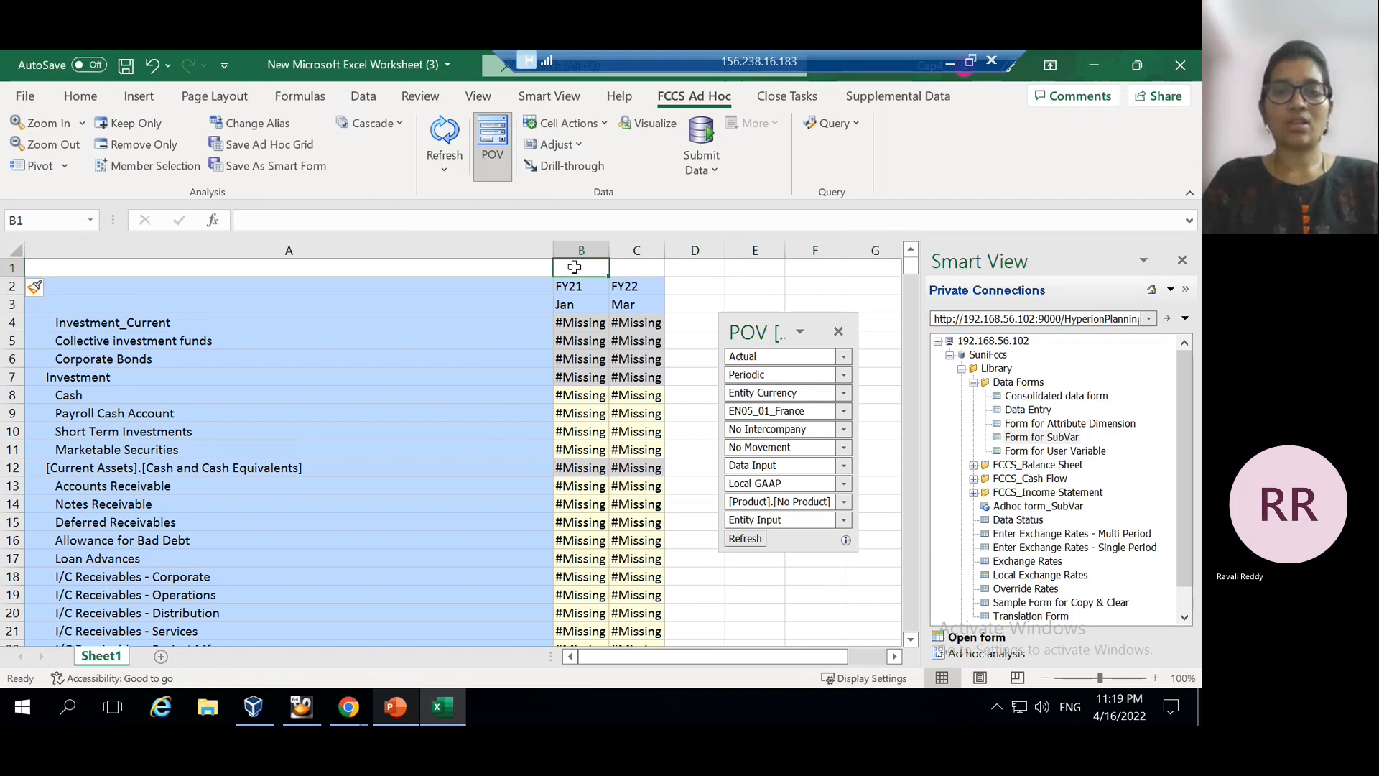
pyautogui.write('Region')
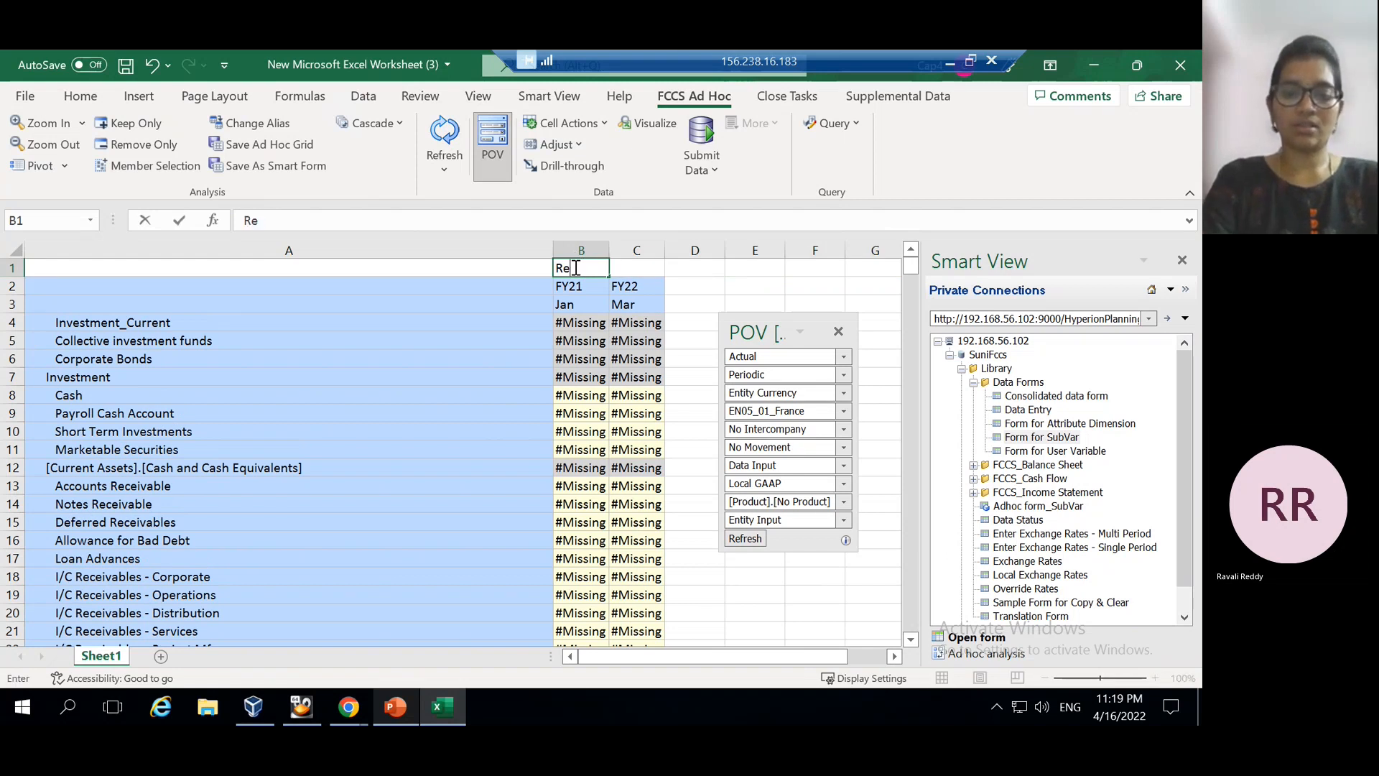
pyautogui.click(642, 268)
pyautogui.click(445, 130)
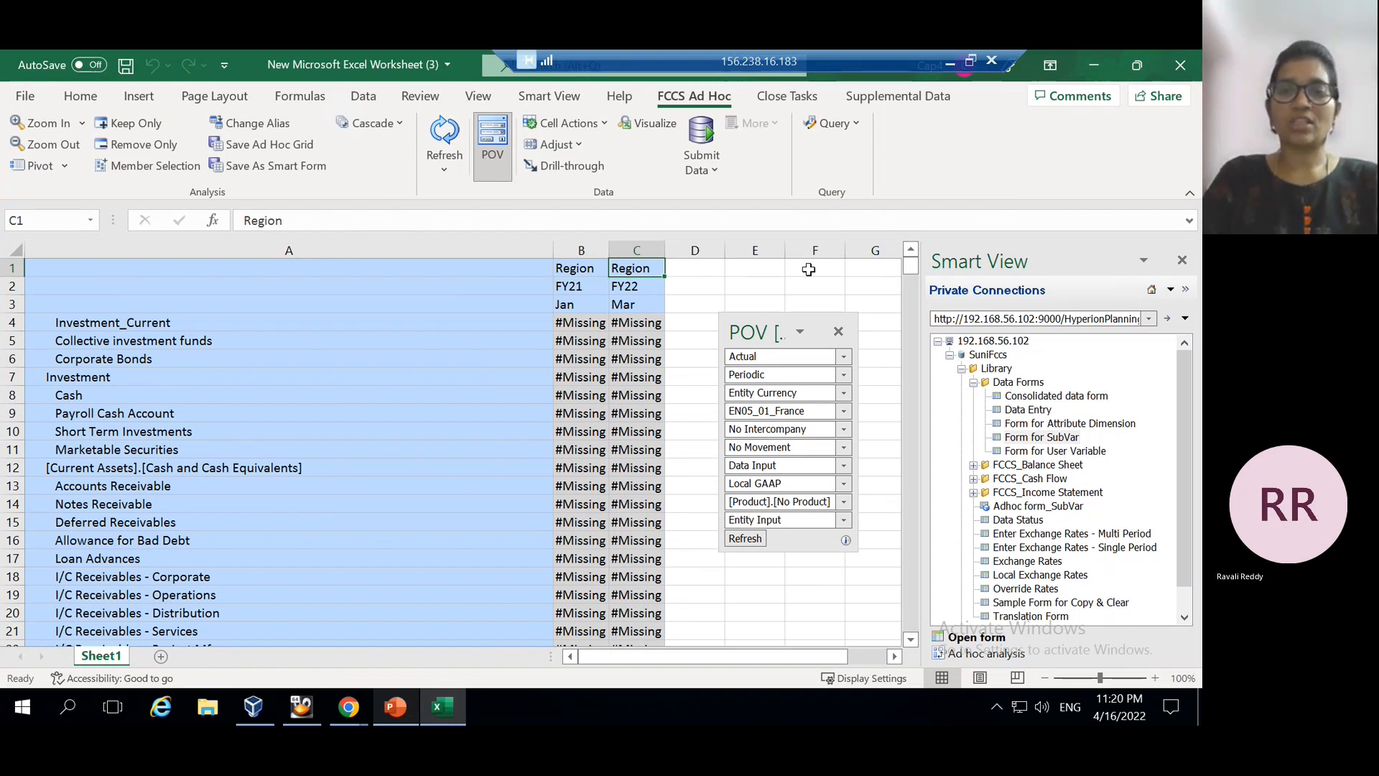
pyautogui.click(394, 707)
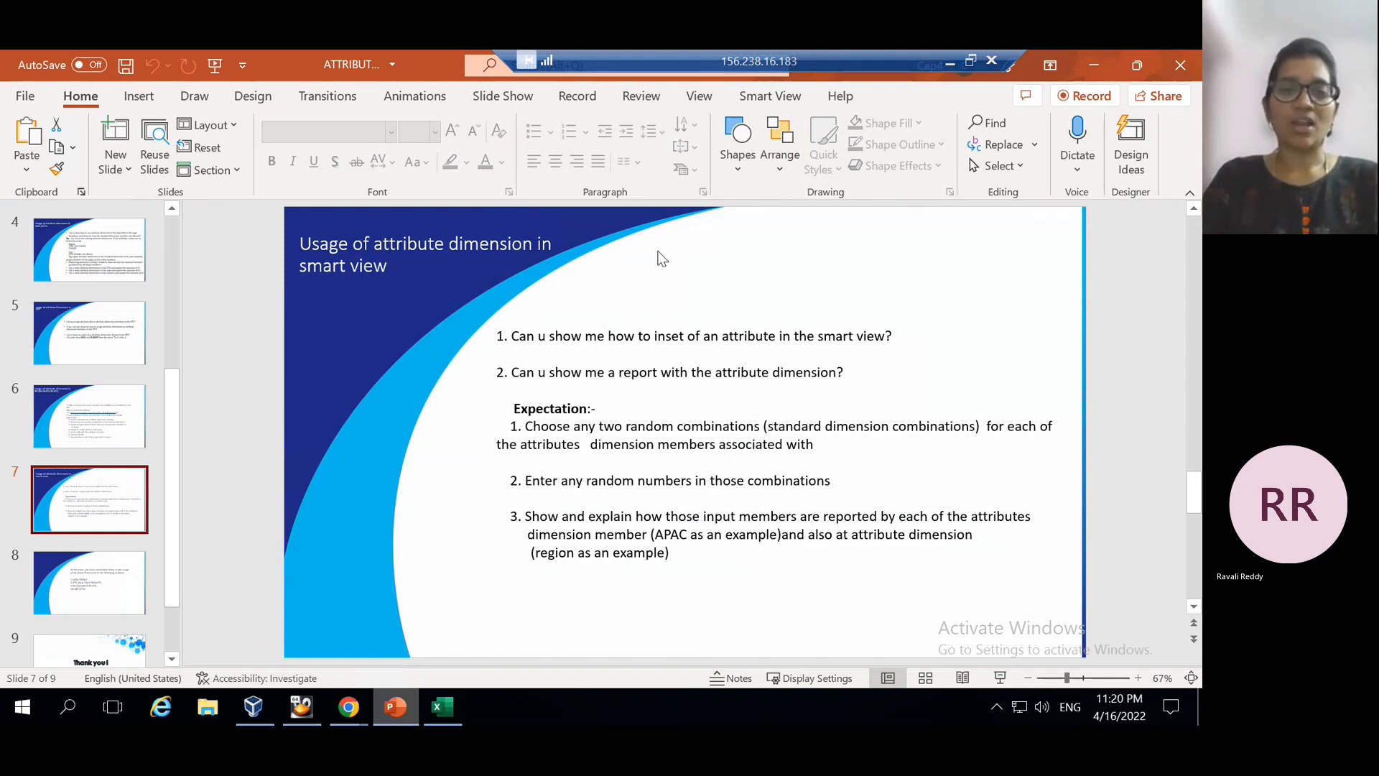
pyautogui.click(91, 586)
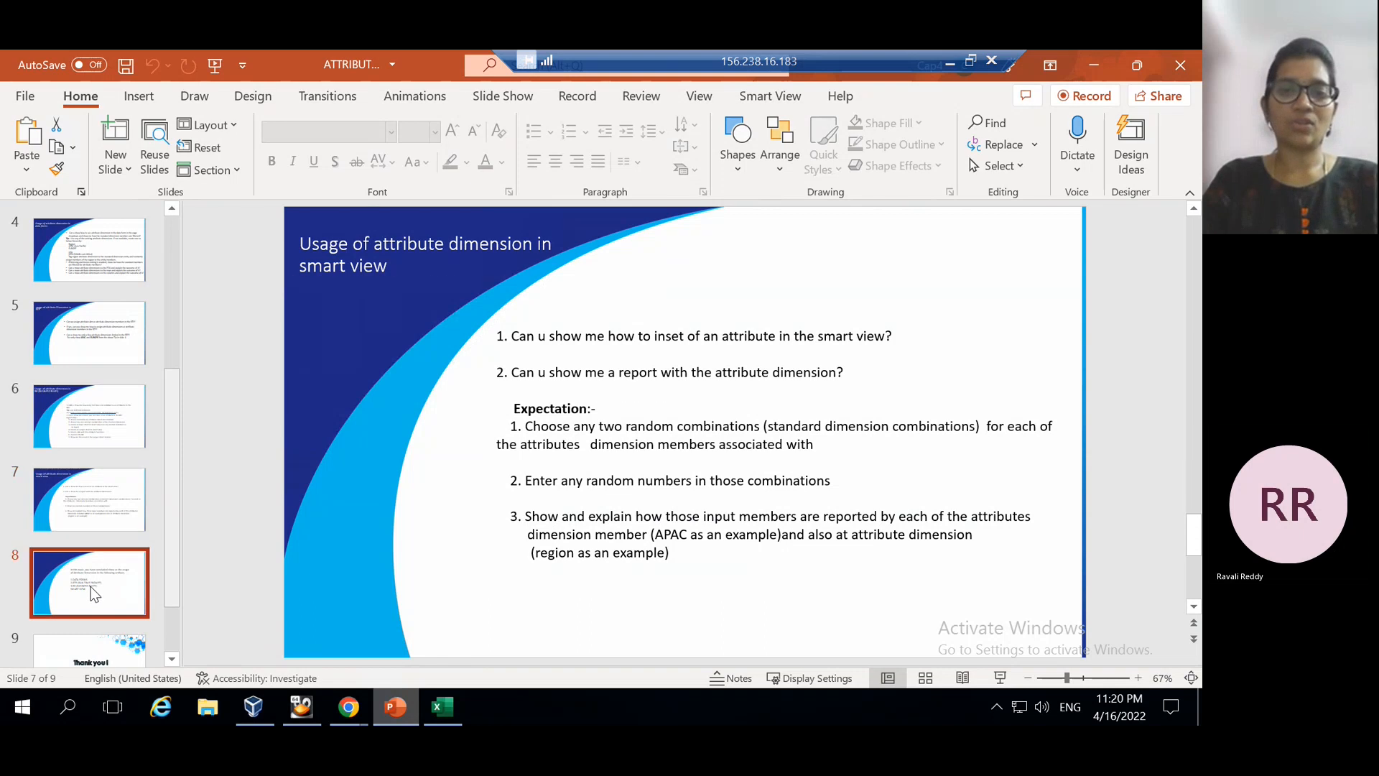